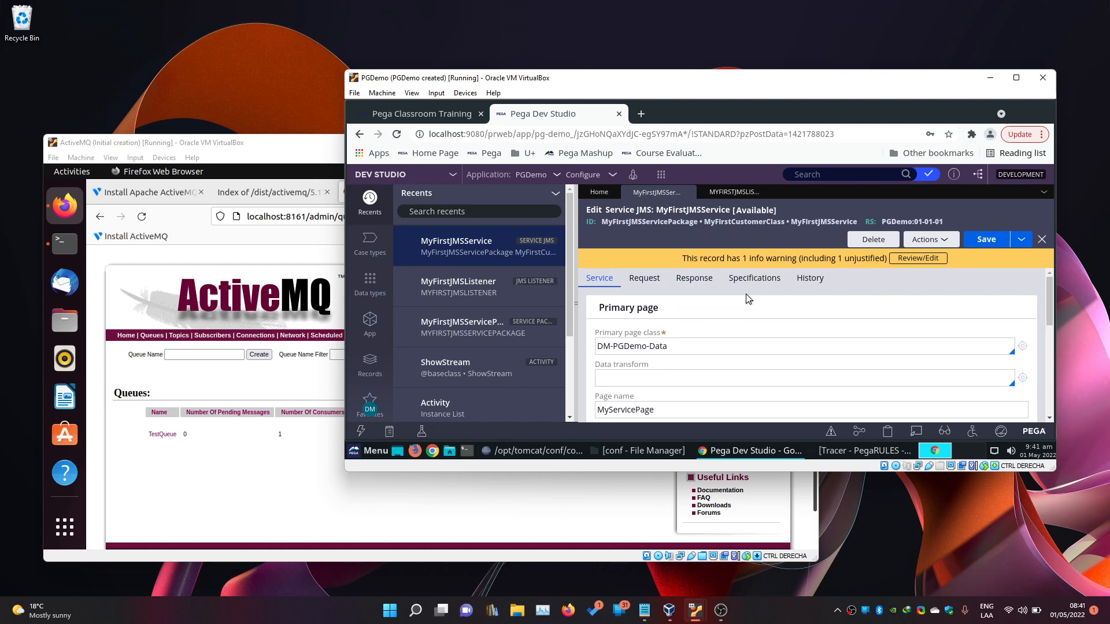
Bring the PGDemo VM forward and launch Tracer on the MyFirstJMSService record.
{"action": "left_click", "coordinate": [257, 485]}
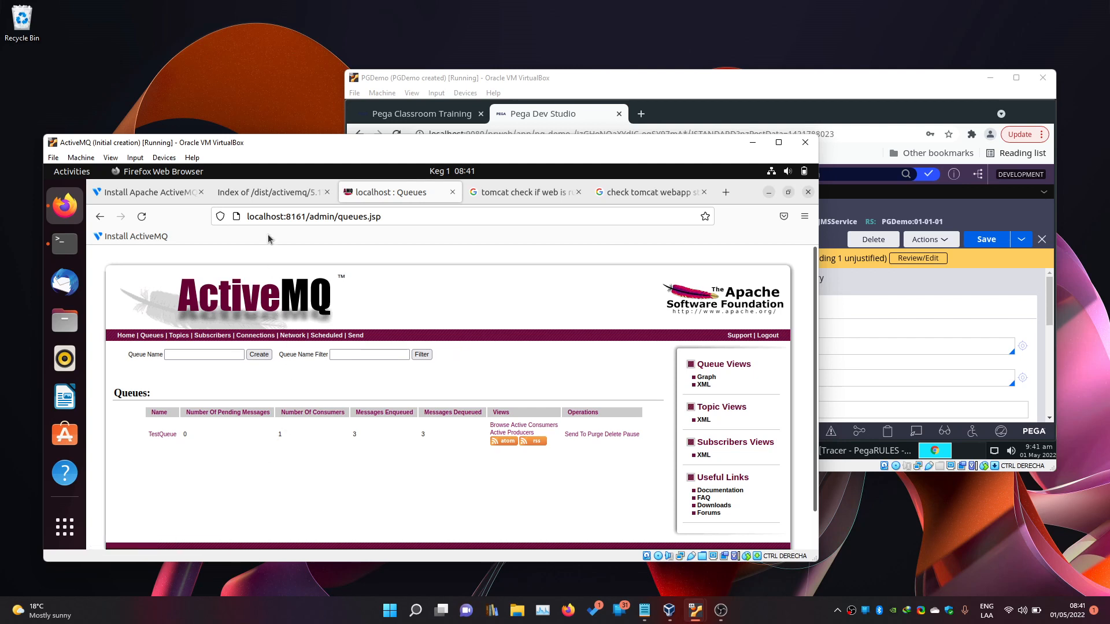
{"action": "left_click_drag", "start_coordinate": [304, 145], "coordinate": [297, 169]}
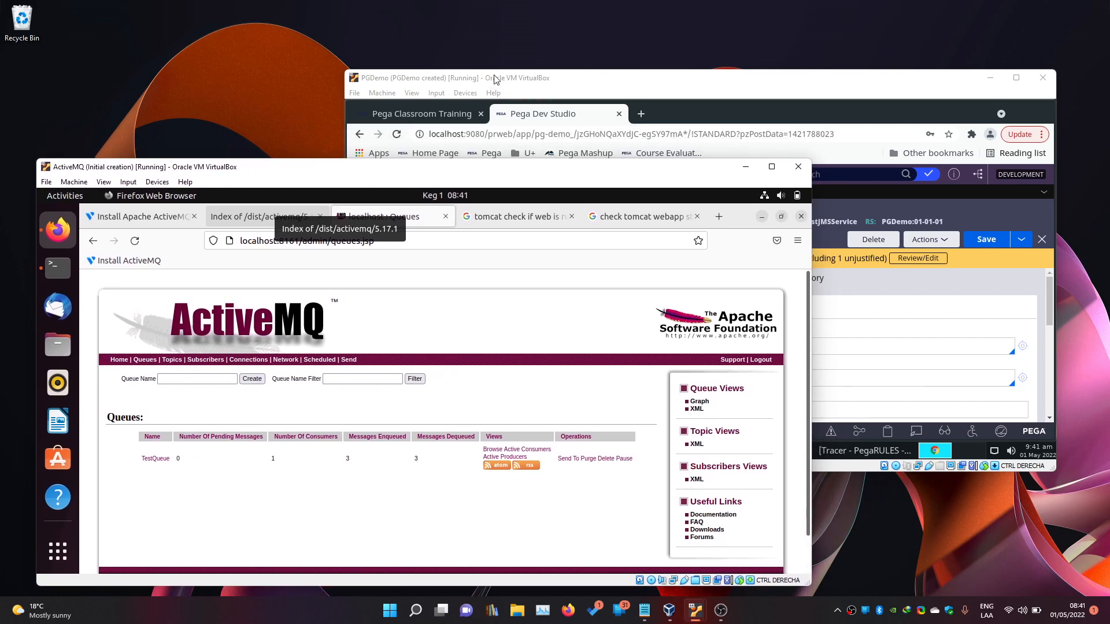
{"action": "left_click_drag", "start_coordinate": [495, 79], "coordinate": [504, 58]}
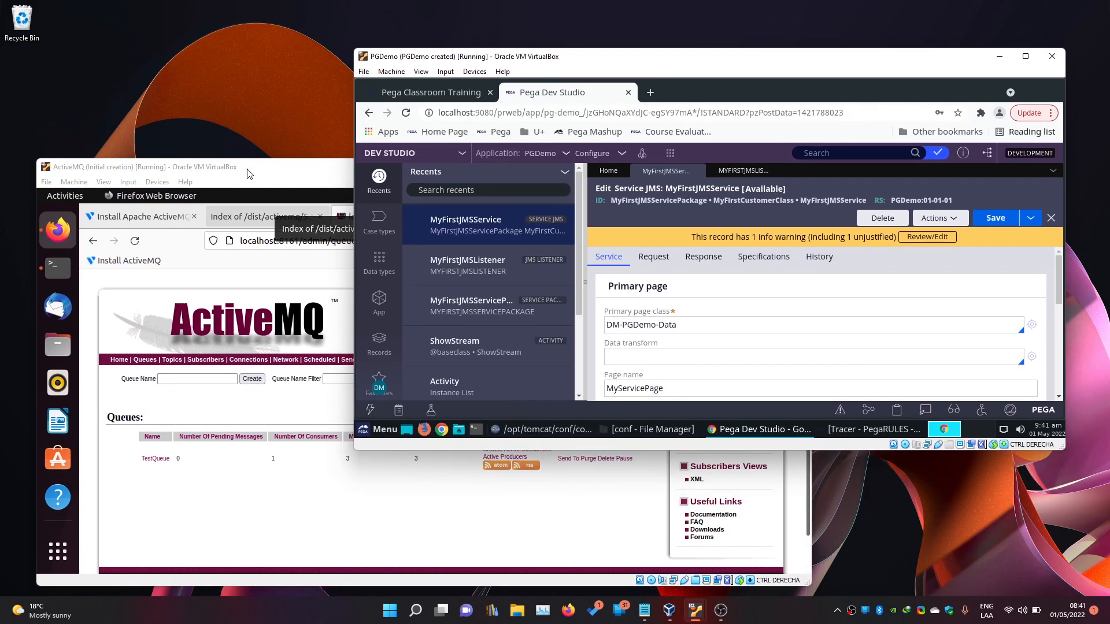
{"action": "left_click_drag", "start_coordinate": [249, 174], "coordinate": [247, 172]}
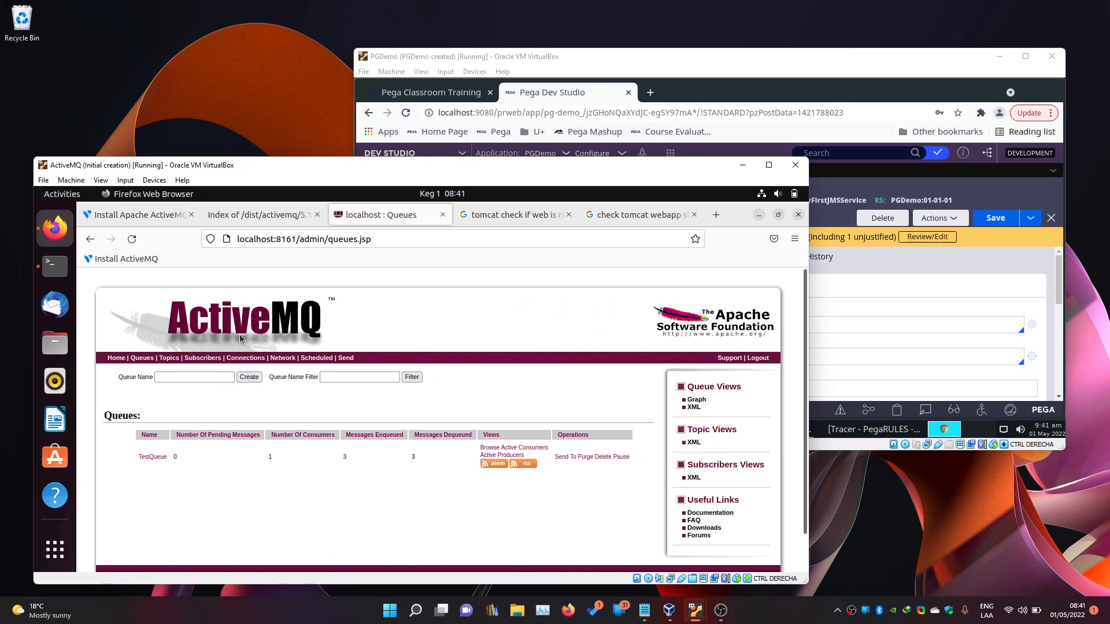
{"action": "left_click", "coordinate": [831, 292]}
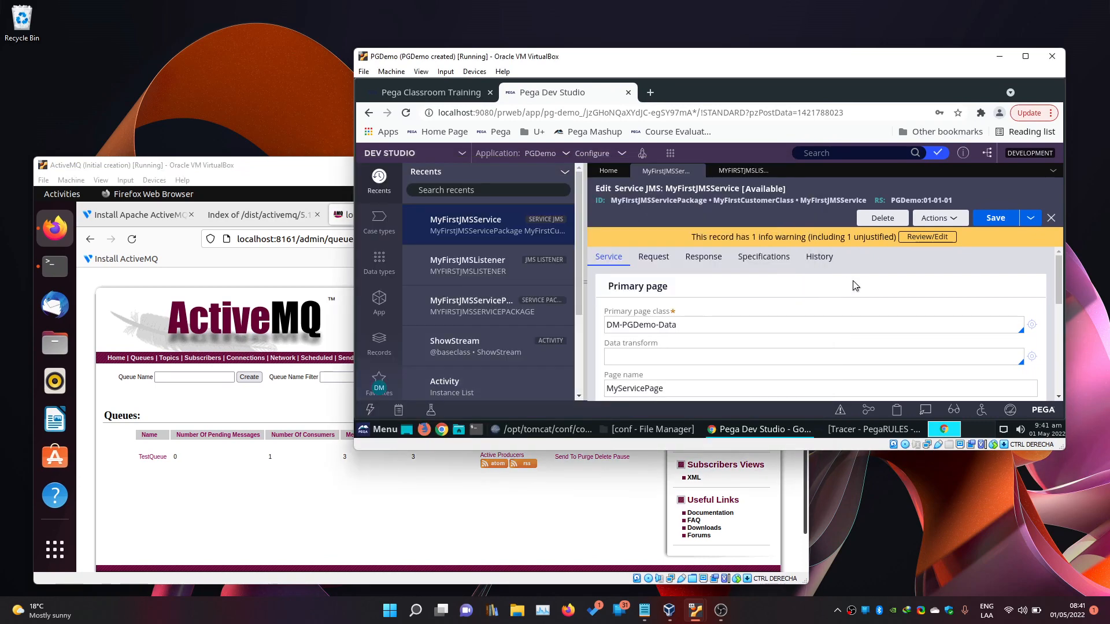
{"action": "left_click", "coordinate": [939, 221]}
{"action": "left_click", "coordinate": [914, 370]}
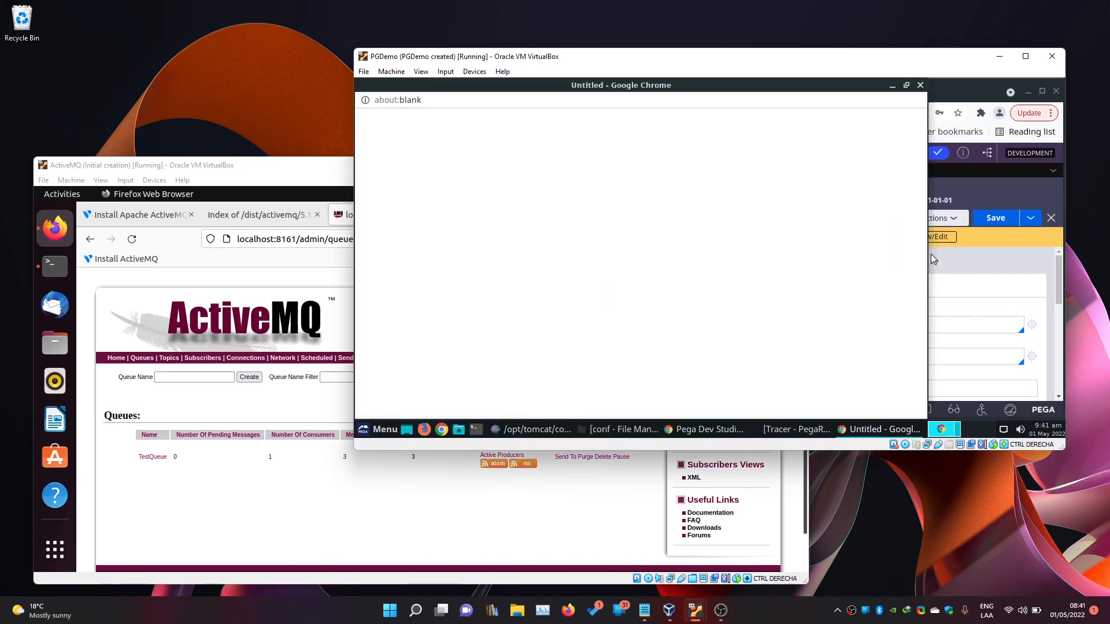
Dismiss the Tracer error, then clear and restart tracing in the already-open Tracer window.
{"action": "left_click", "coordinate": [920, 85]}
{"action": "left_click", "coordinate": [835, 427]}
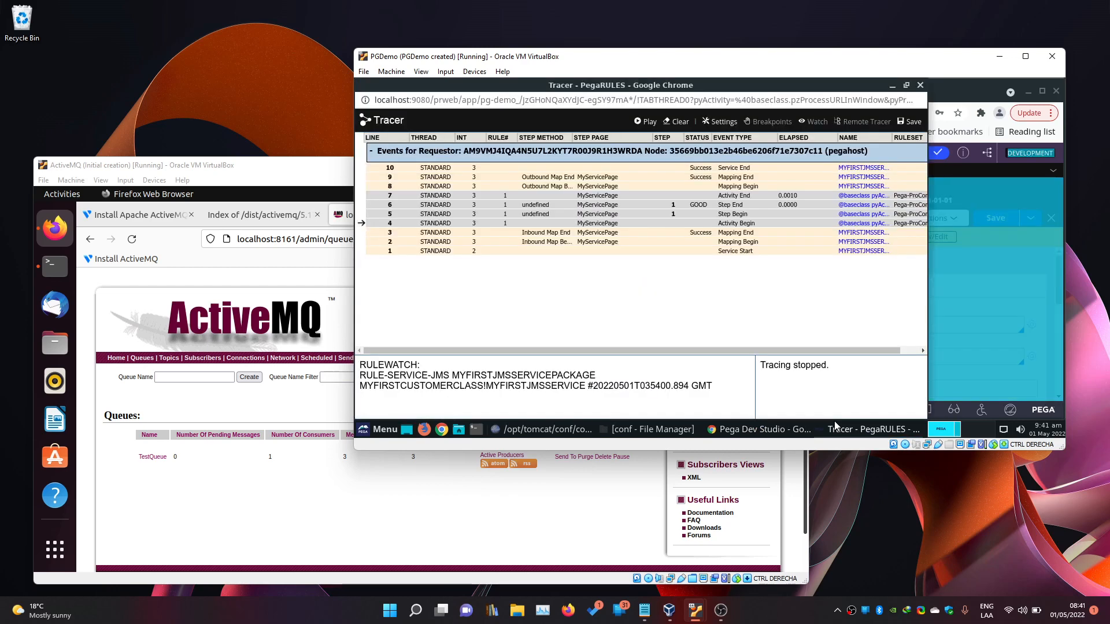
{"action": "left_click", "coordinate": [685, 126]}
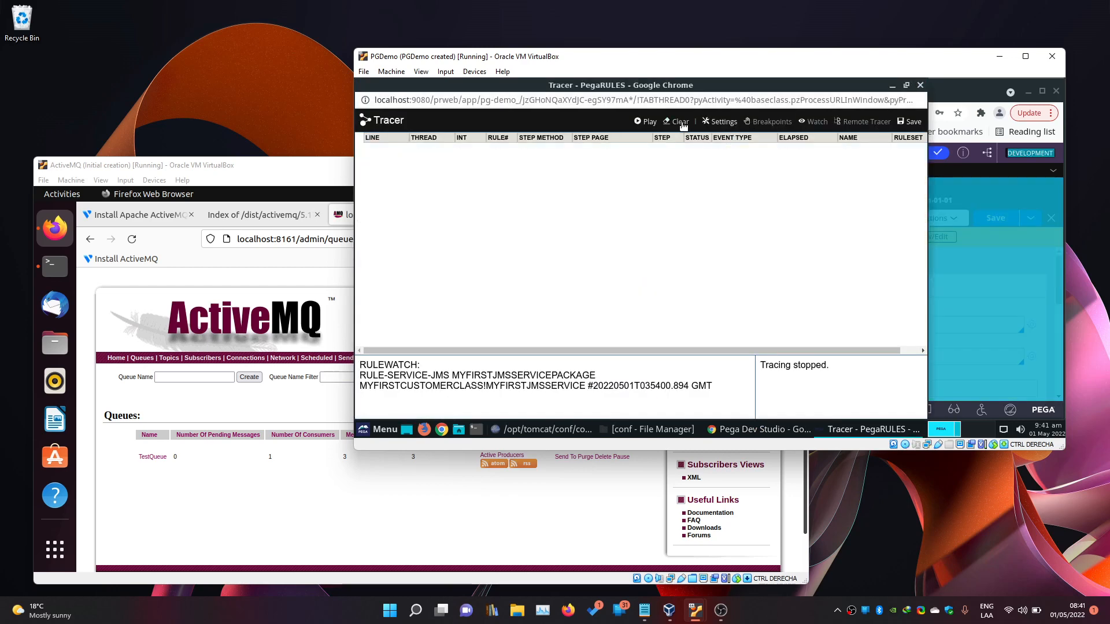
{"action": "left_click", "coordinate": [644, 123]}
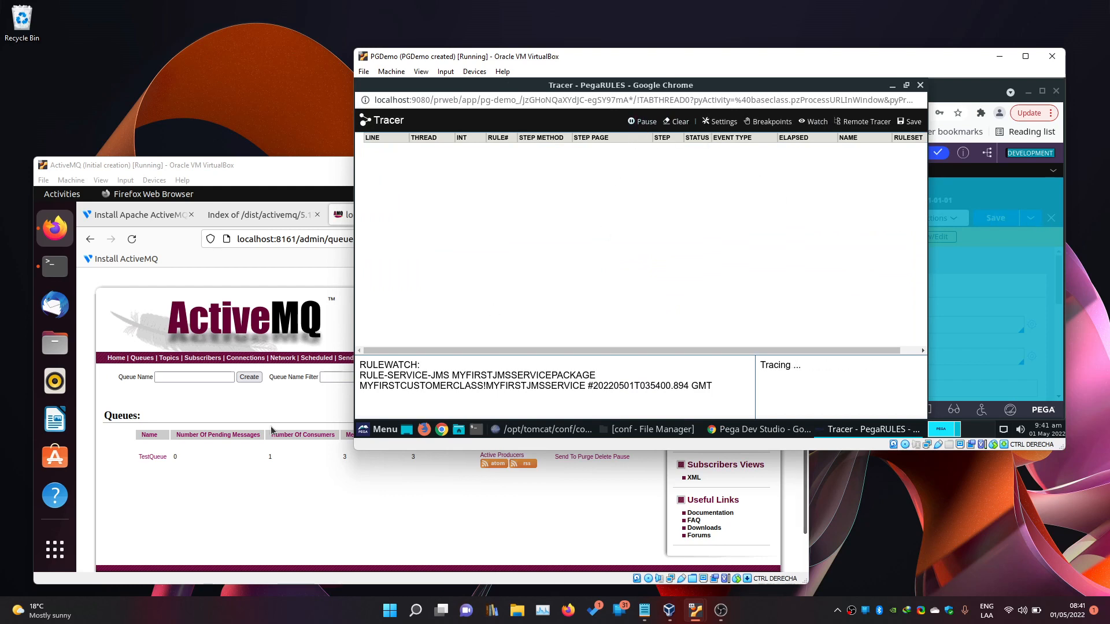
{"action": "left_click", "coordinate": [235, 411]}
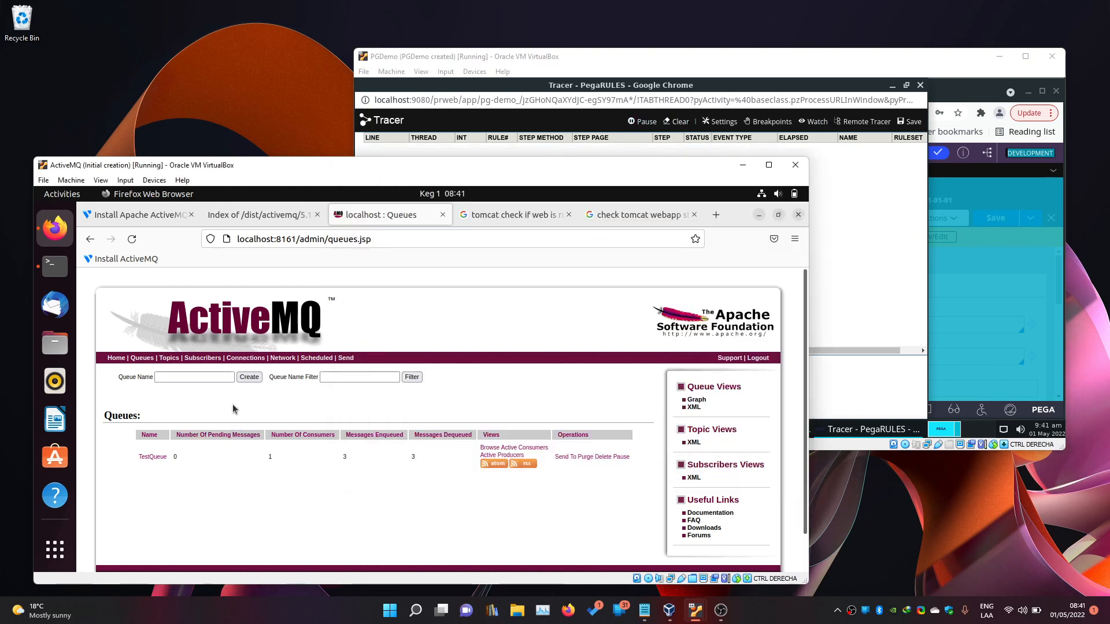
Send the message 'This is my message' to TestQueue from the ActiveMQ Web Console.
{"action": "left_click", "coordinate": [564, 457]}
{"action": "scroll", "coordinate": [319, 463], "scroll_direction": "down", "scroll_amount": 5}
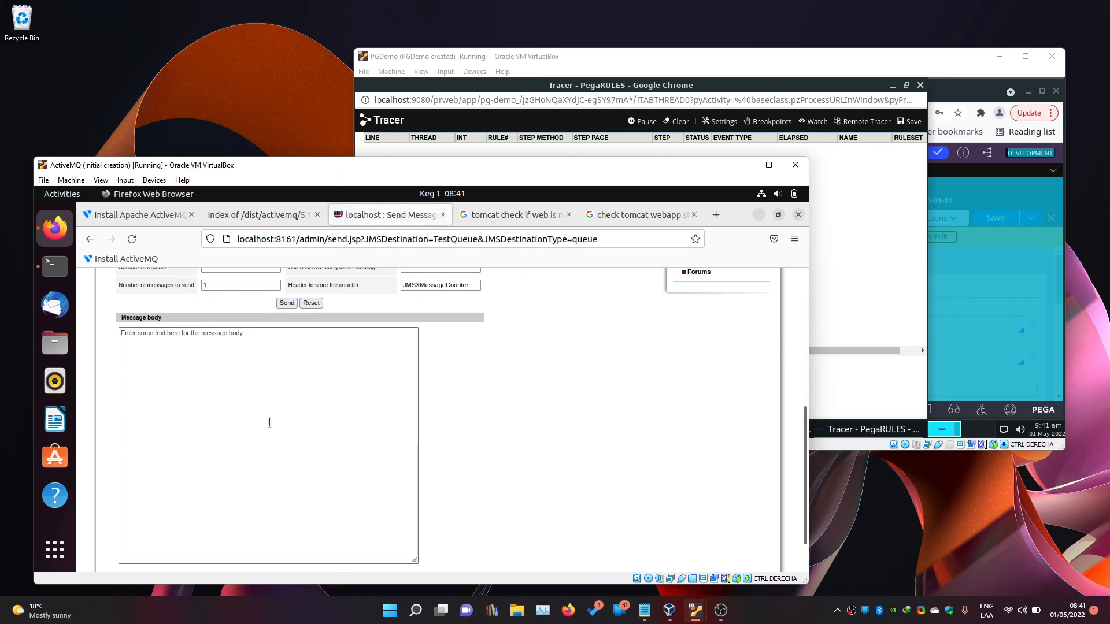
{"action": "left_click", "coordinate": [310, 378]}
{"action": "key", "text": "ctrl+a"}
{"action": "type", "text": "Thi"}
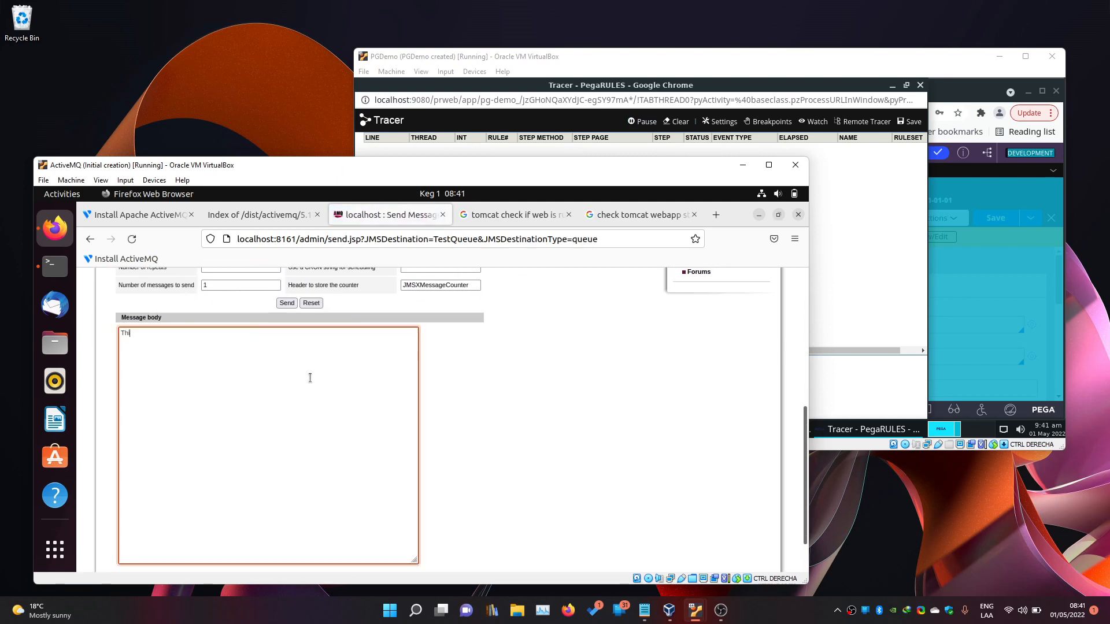
{"action": "type", "text": "s is my message"}
{"action": "scroll", "coordinate": [427, 406], "scroll_direction": "down", "scroll_amount": 2}
{"action": "scroll", "coordinate": [432, 401], "scroll_direction": "up", "scroll_amount": 1}
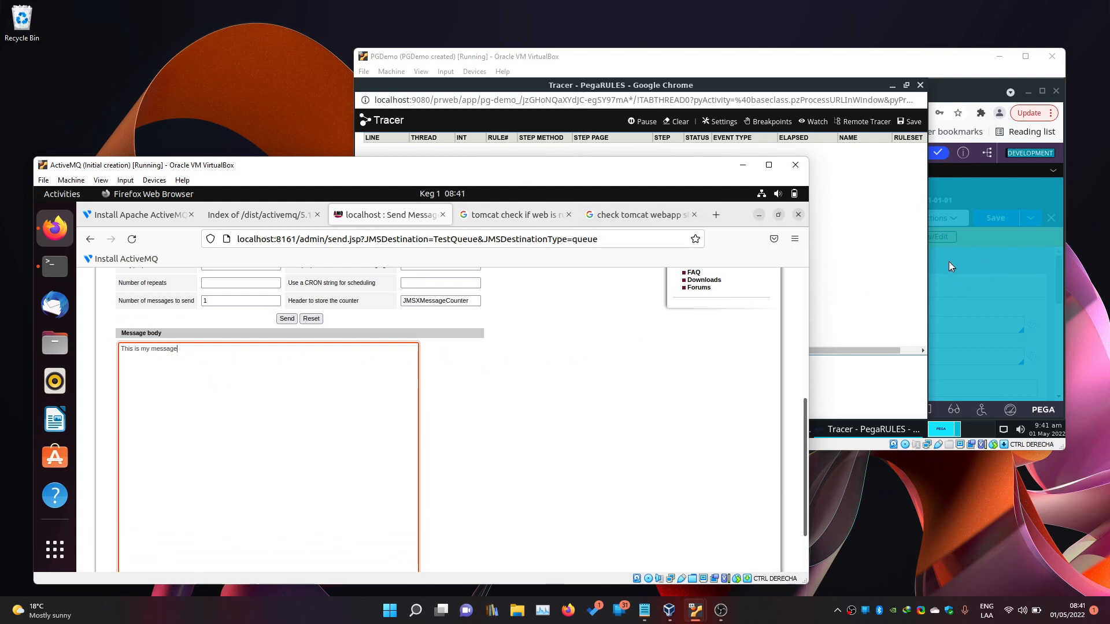
{"action": "left_click", "coordinate": [287, 319]}
{"action": "left_click", "coordinate": [585, 87]}
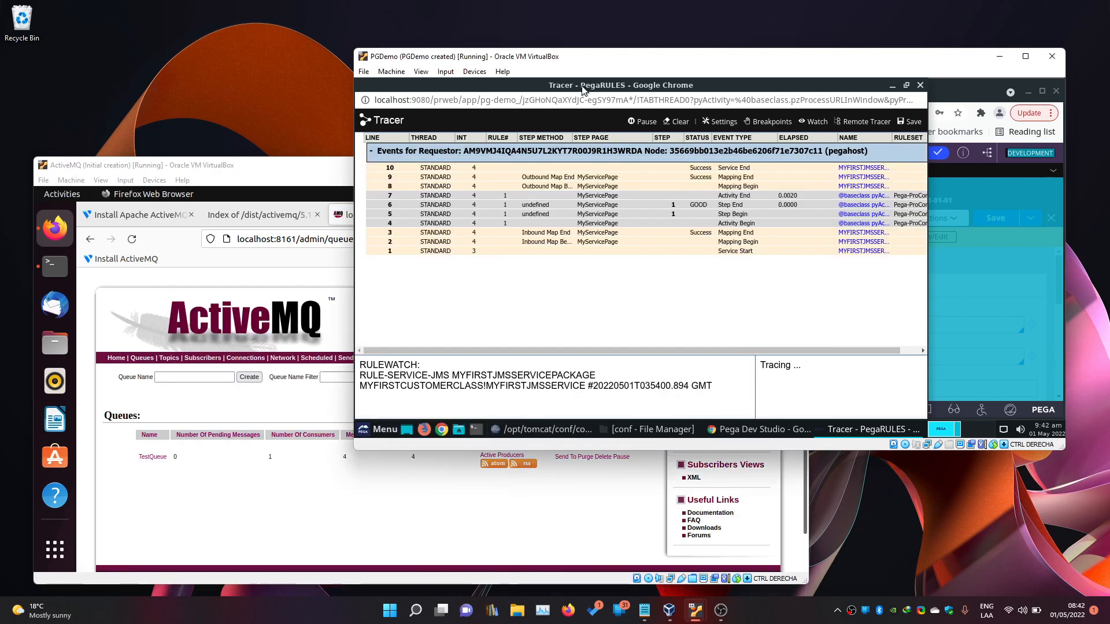
Confirm MyServicePage holds 'This is my message', then clear the Tracer events.
{"action": "left_click", "coordinate": [598, 225]}
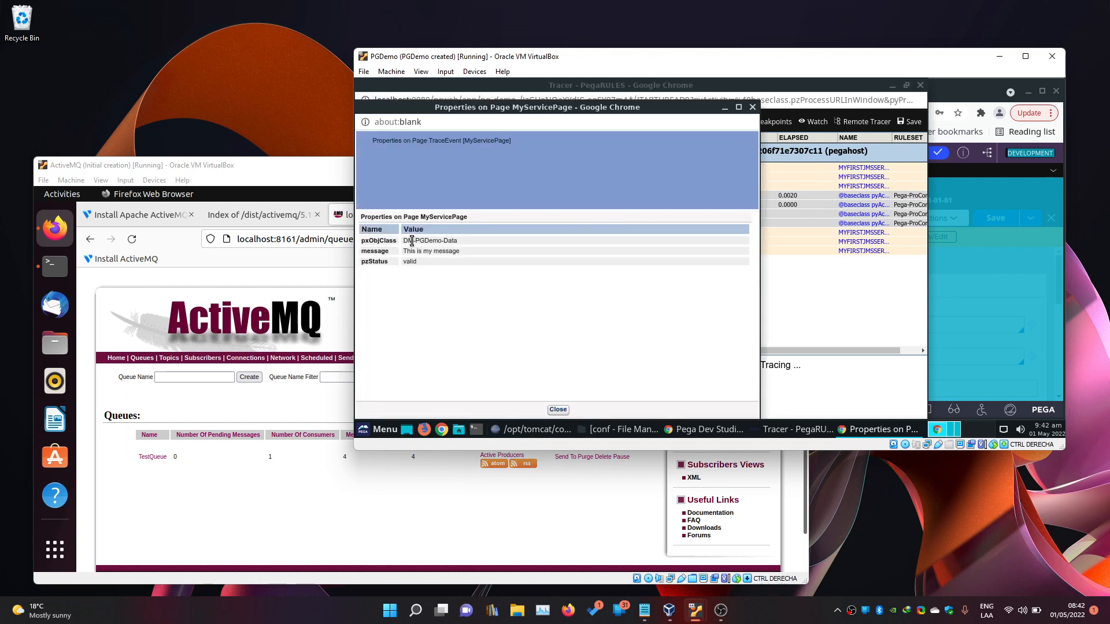
{"action": "left_click_drag", "start_coordinate": [404, 251], "coordinate": [445, 250]}
{"action": "left_click", "coordinate": [462, 255]}
{"action": "left_click", "coordinate": [752, 107]}
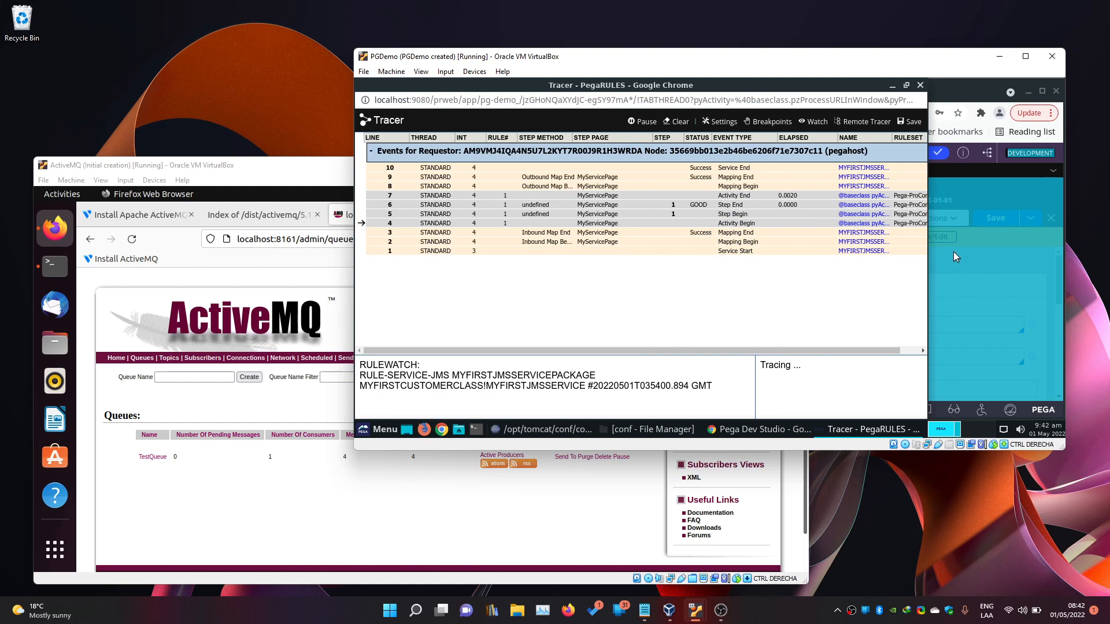
{"action": "left_click", "coordinate": [680, 122]}
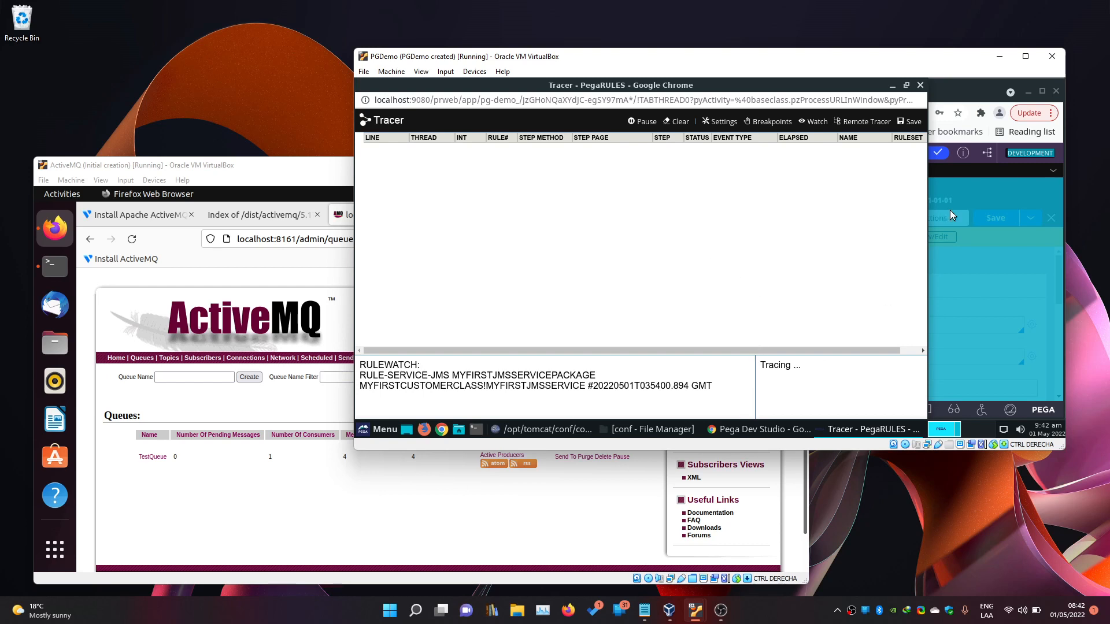
{"action": "left_click", "coordinate": [1052, 56]}
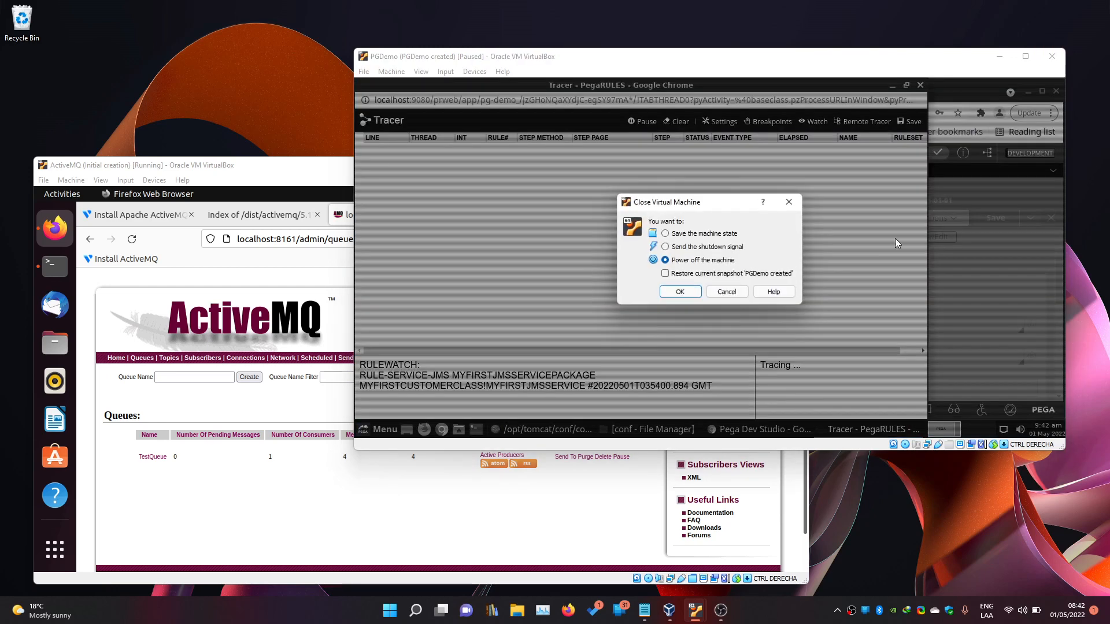
Power off both the PGDemo and ActiveMQ virtual machines.
{"action": "left_click", "coordinate": [674, 290]}
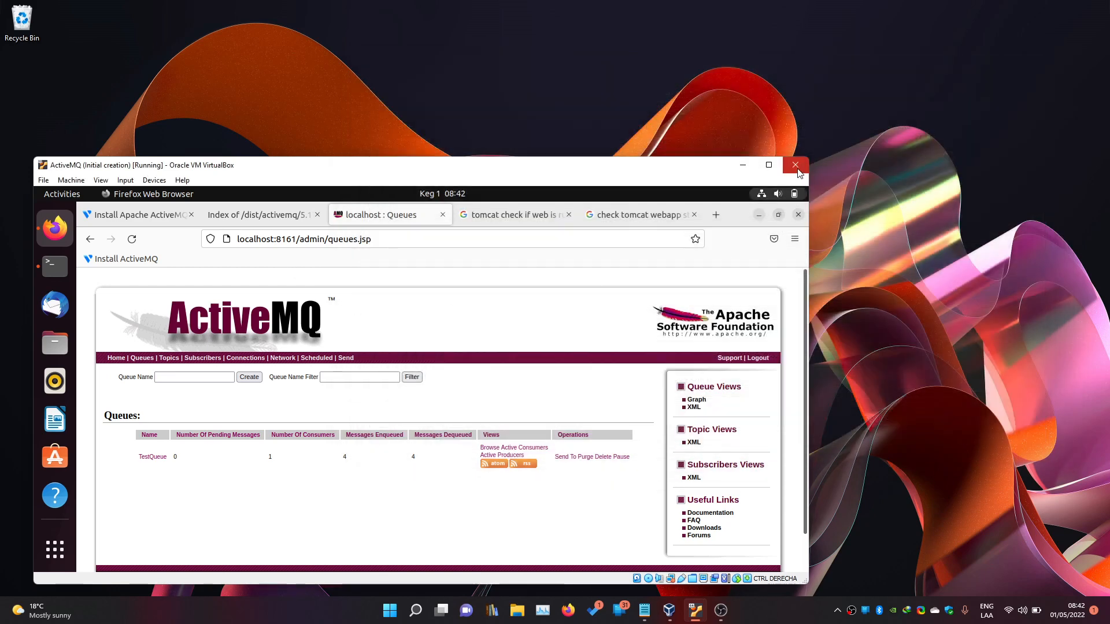
{"action": "left_click", "coordinate": [795, 165]}
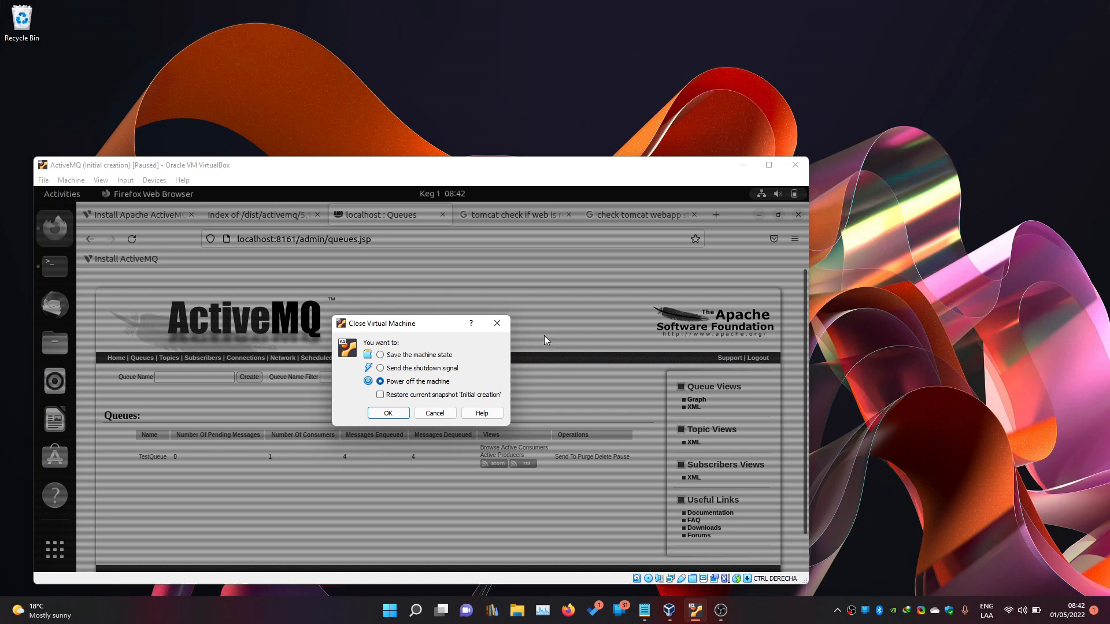
{"action": "left_click", "coordinate": [397, 413]}
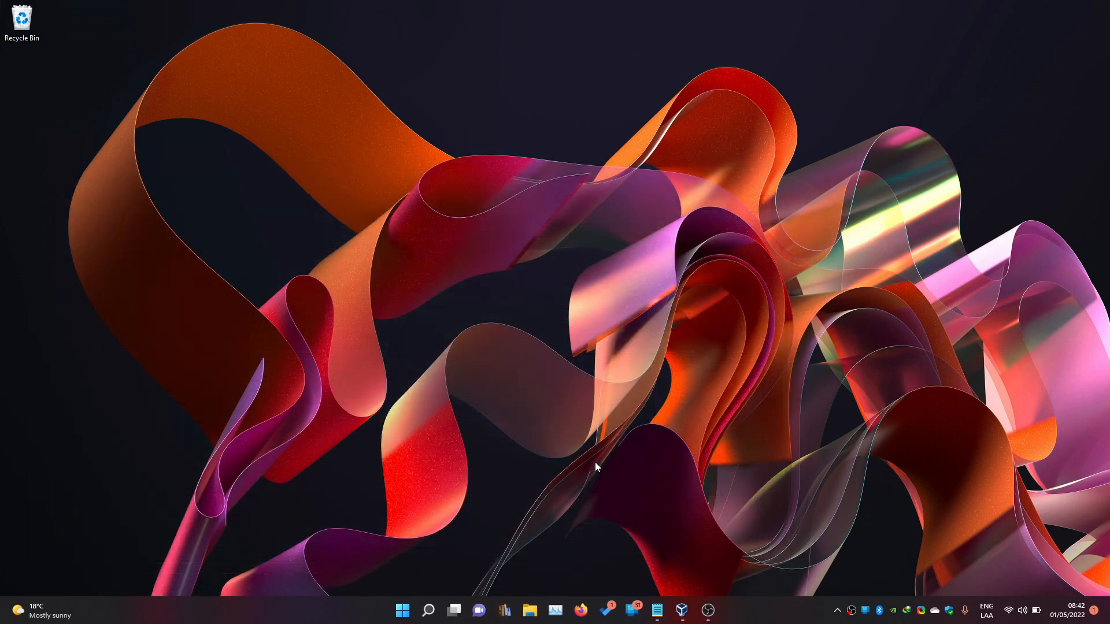
Restore the ActiveMQ machine to its Initial creation snapshot.
{"action": "left_click", "coordinate": [682, 610]}
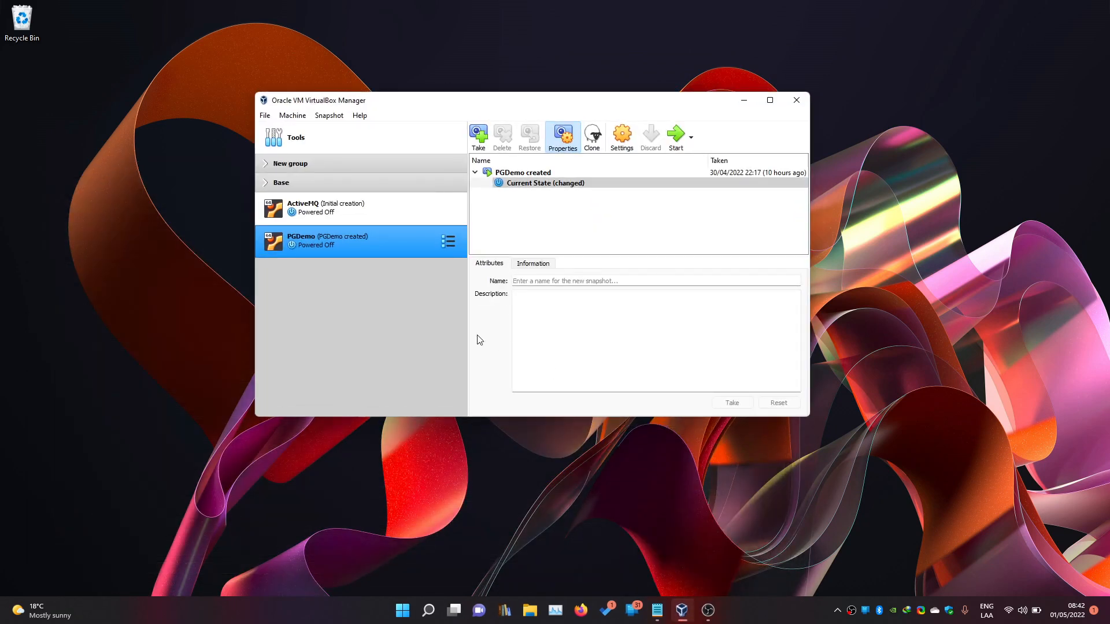
{"action": "left_click", "coordinate": [349, 207]}
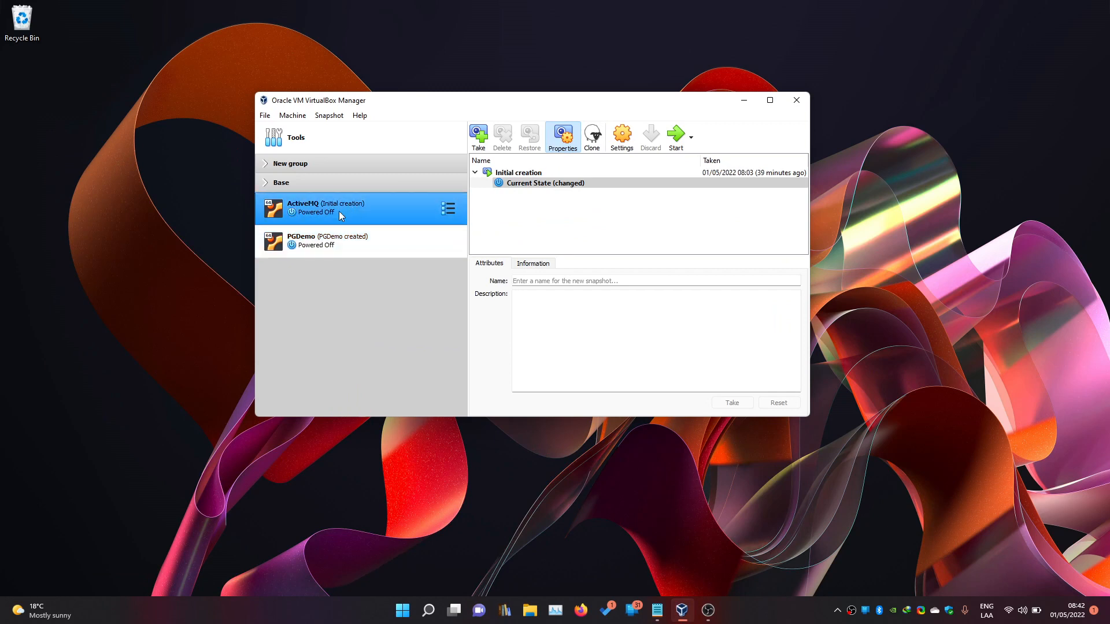
{"action": "right_click", "coordinate": [525, 175]}
{"action": "left_click", "coordinate": [554, 200]}
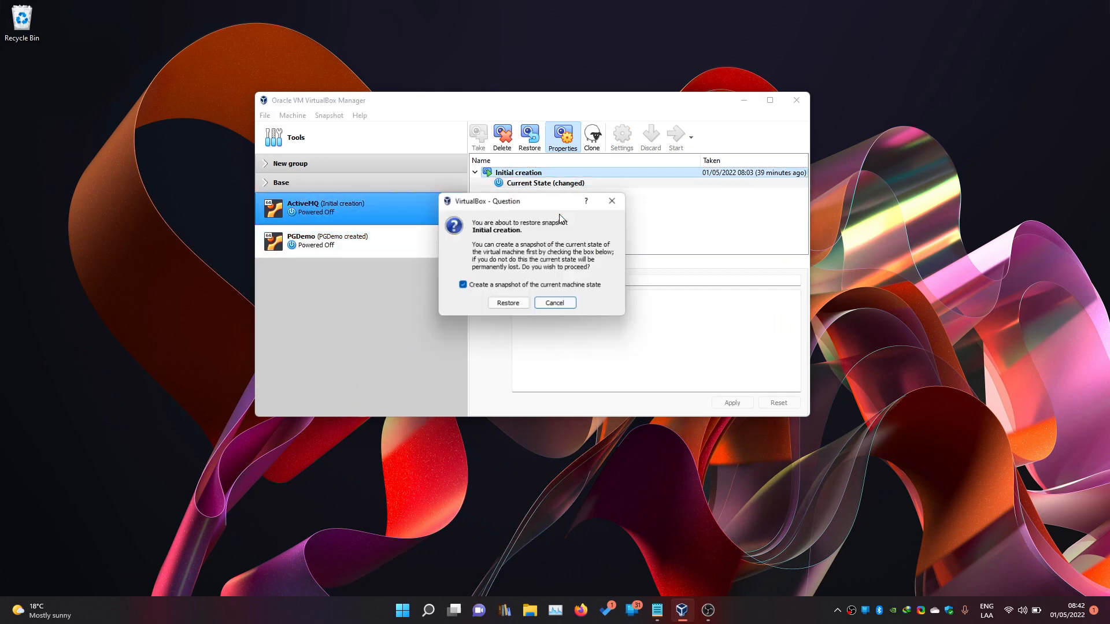
{"action": "left_click", "coordinate": [505, 303]}
Restore PGDemo to its 'PGDemo created' snapshot without saving the current state, then reselect ActiveMQ.
{"action": "left_click", "coordinate": [314, 253]}
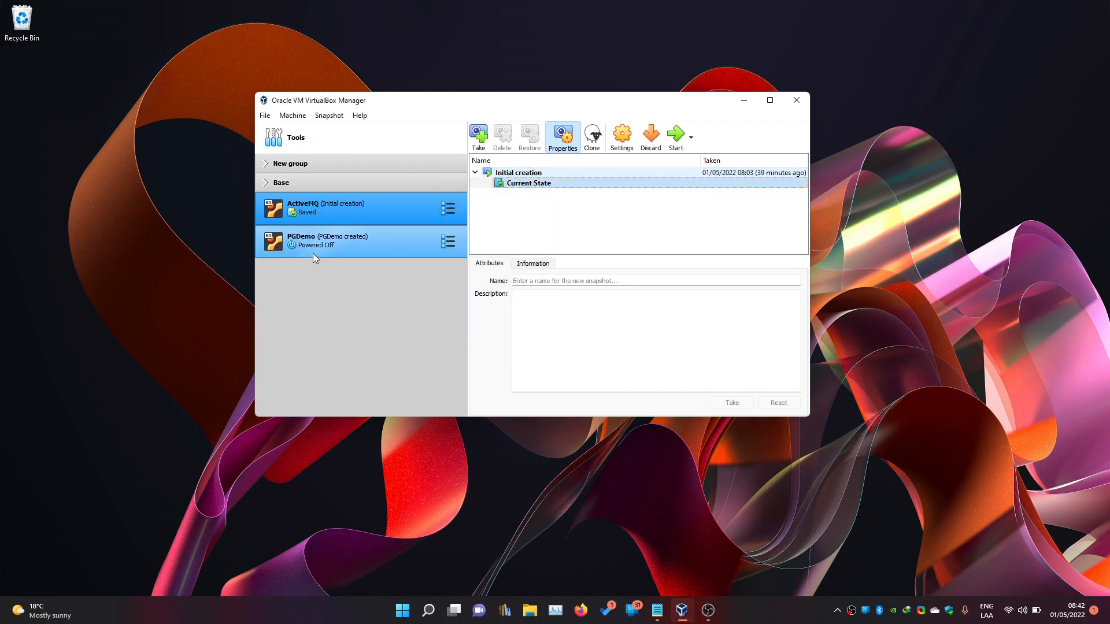
{"action": "right_click", "coordinate": [518, 173]}
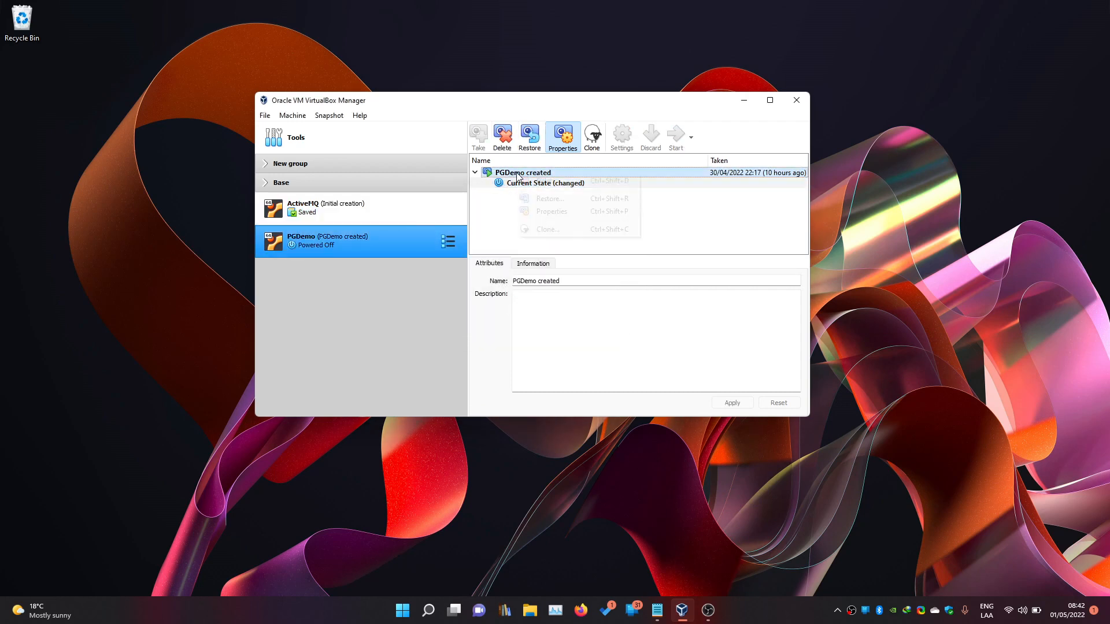
{"action": "left_click", "coordinate": [547, 199]}
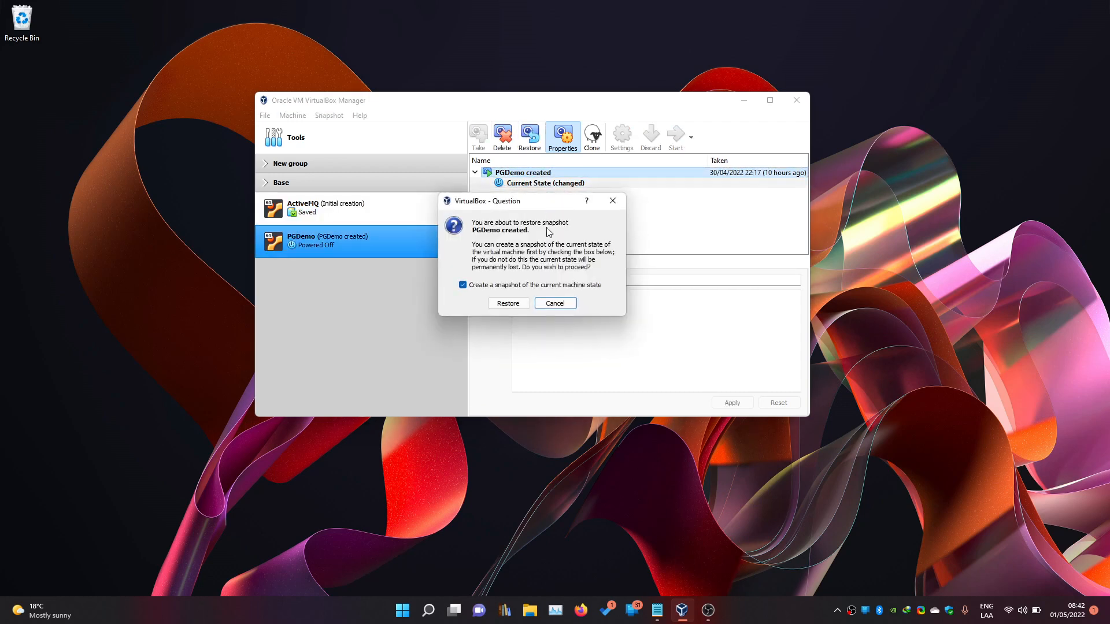
{"action": "left_click", "coordinate": [507, 286]}
{"action": "left_click", "coordinate": [508, 303]}
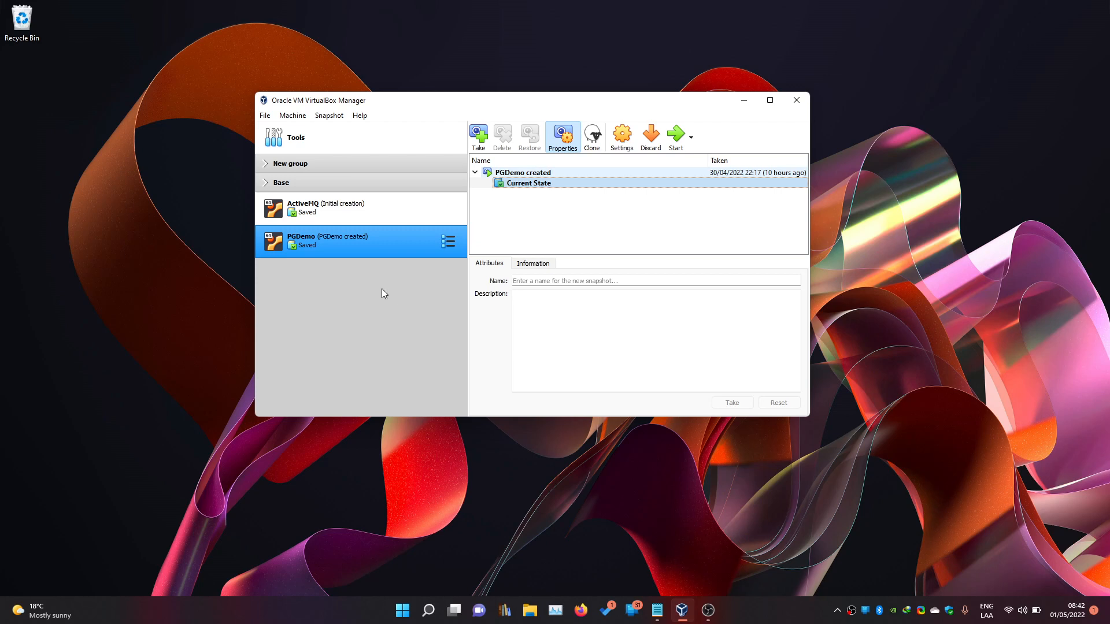
{"action": "left_click", "coordinate": [350, 217]}
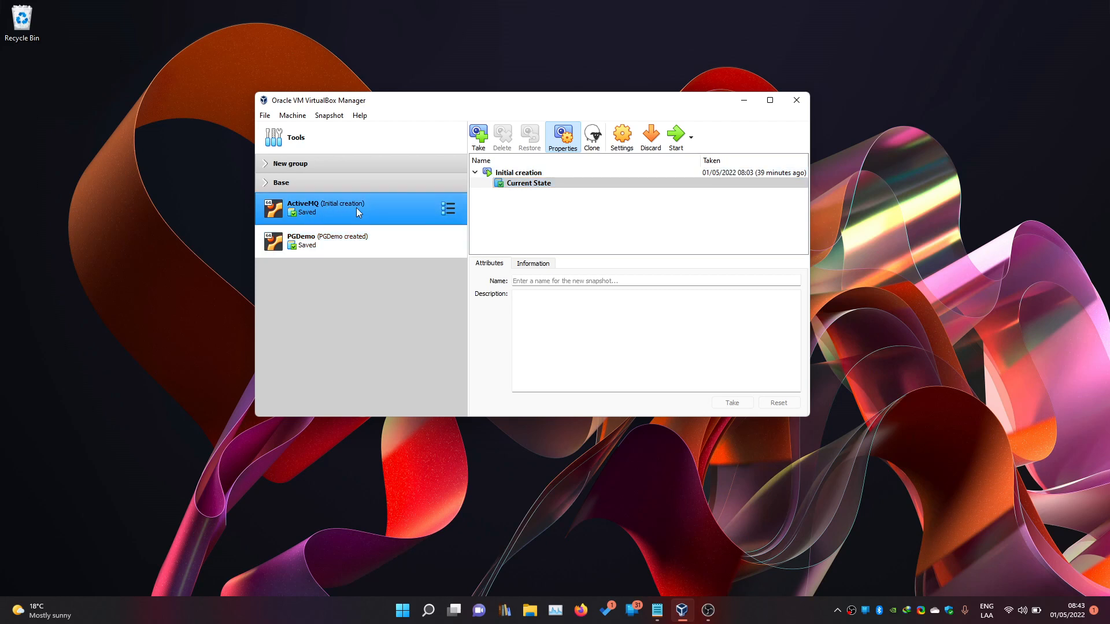
{"action": "right_click", "coordinate": [357, 209]}
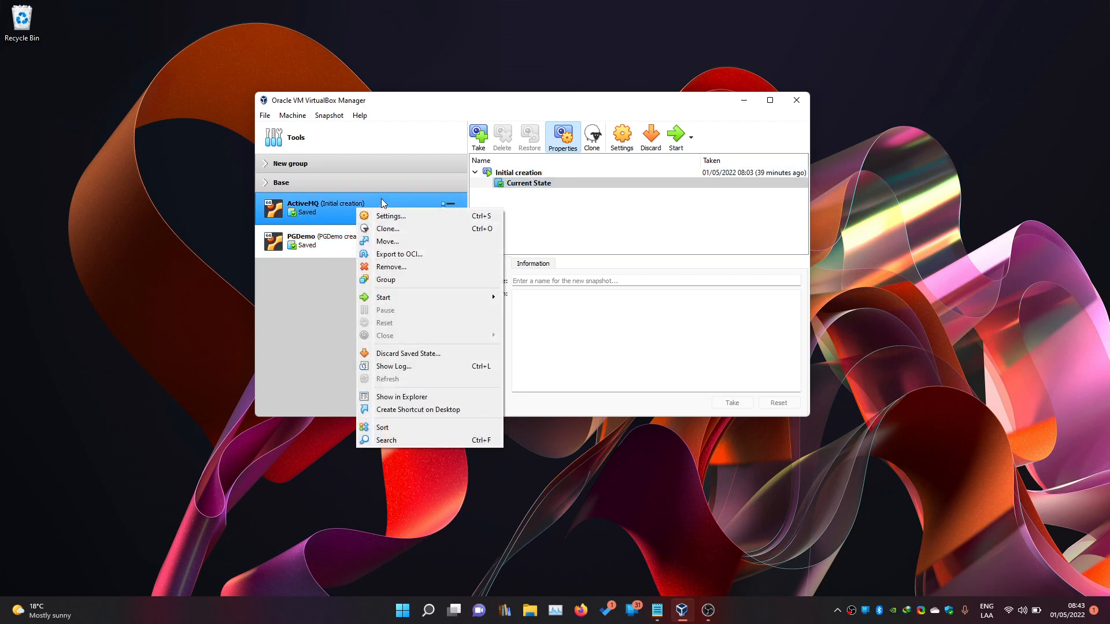
Start the ActiveMQ VM and launch Firefox from the Ubuntu dock.
{"action": "left_click", "coordinate": [379, 207]}
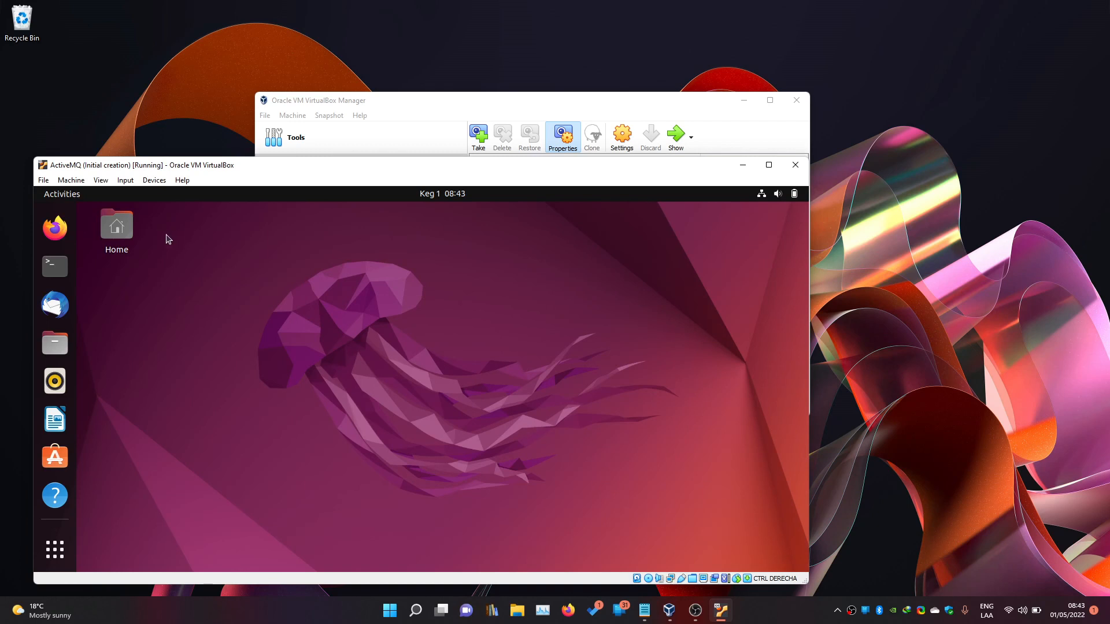
{"action": "left_click", "coordinate": [55, 228]}
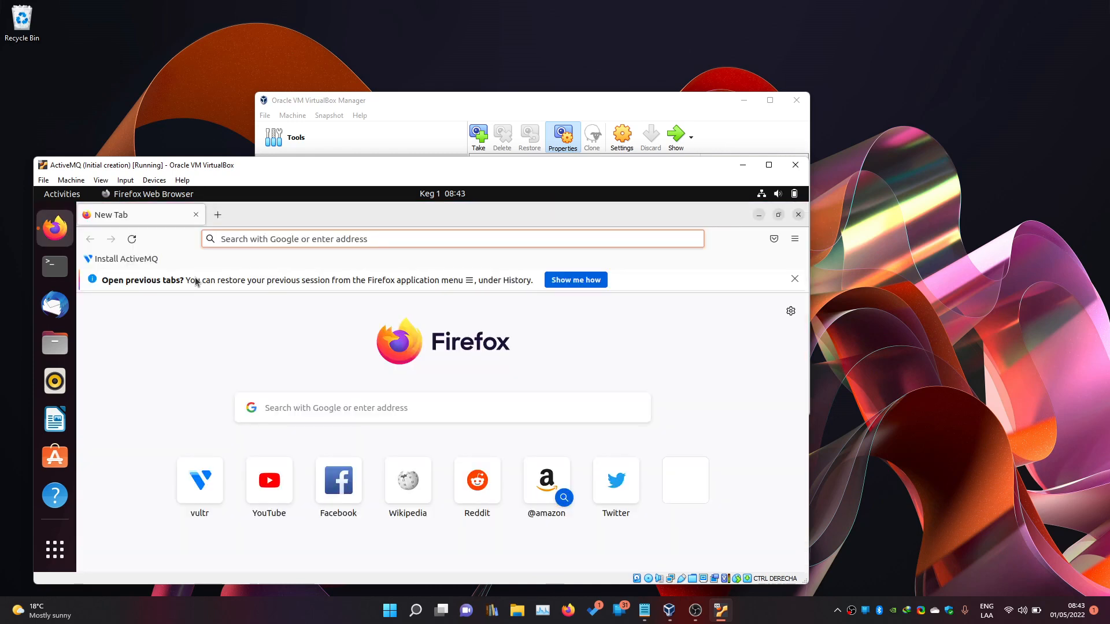
Open the Install ActiveMQ bookmark and scroll to the guide's Install Java section.
{"action": "left_click", "coordinate": [135, 259]}
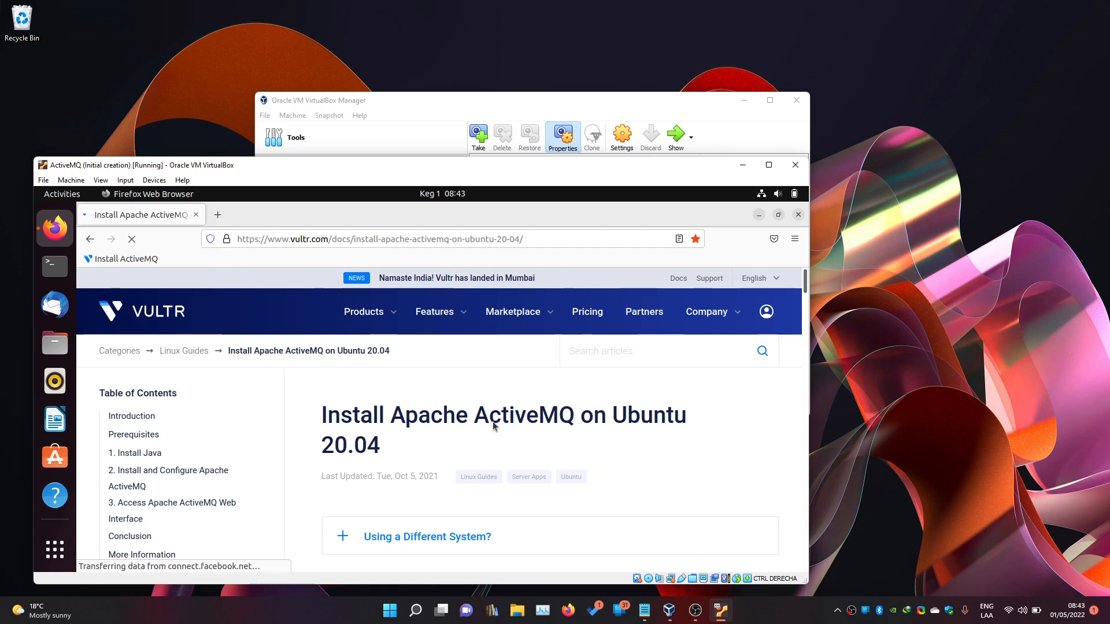
{"action": "scroll", "coordinate": [493, 426], "scroll_direction": "down", "scroll_amount": 3}
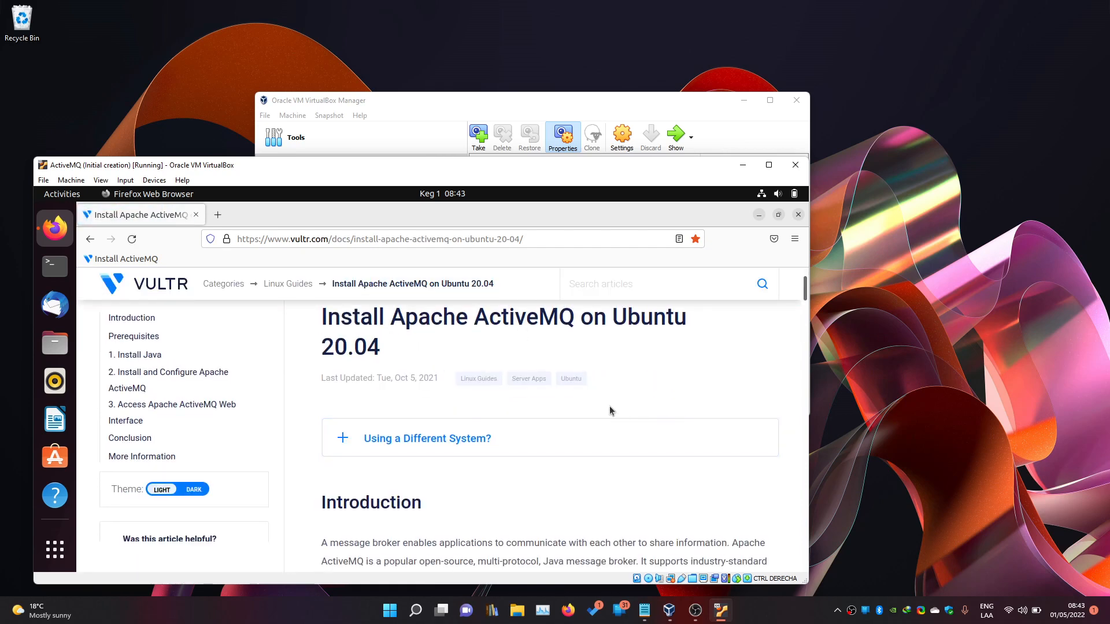
{"action": "scroll", "coordinate": [542, 450], "scroll_direction": "down", "scroll_amount": 2}
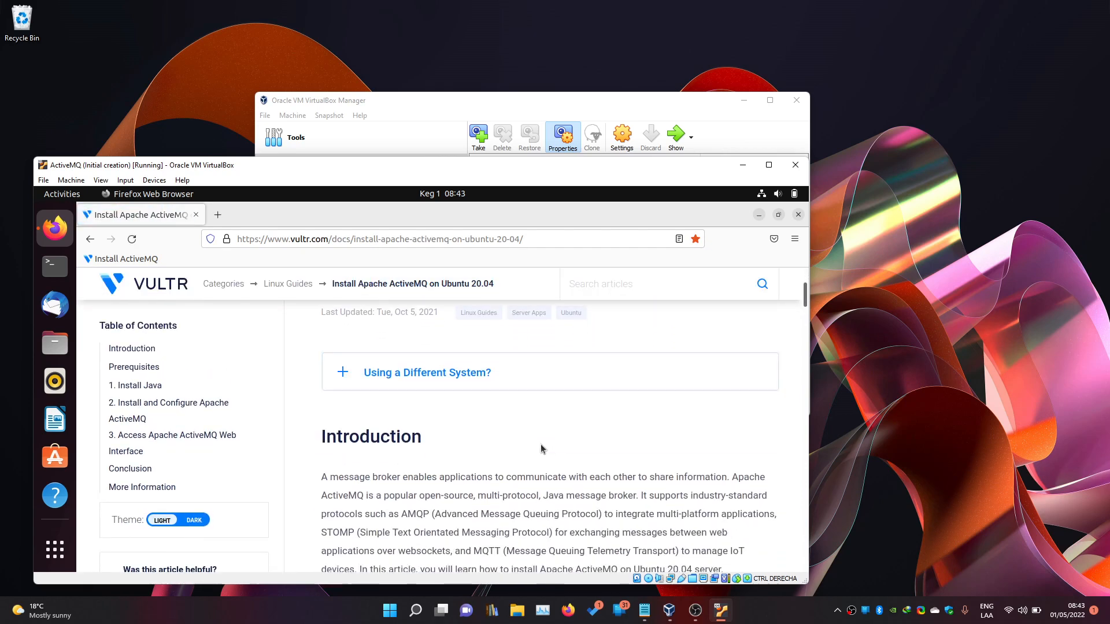
{"action": "scroll", "coordinate": [542, 449], "scroll_direction": "down", "scroll_amount": 10}
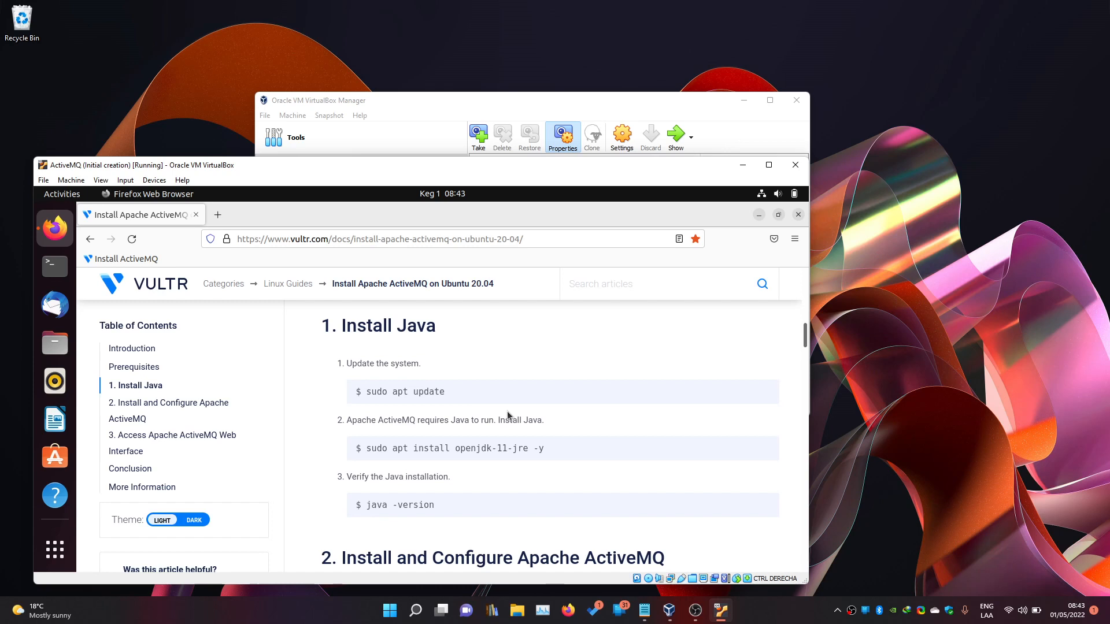
{"action": "left_click", "coordinate": [55, 266]}
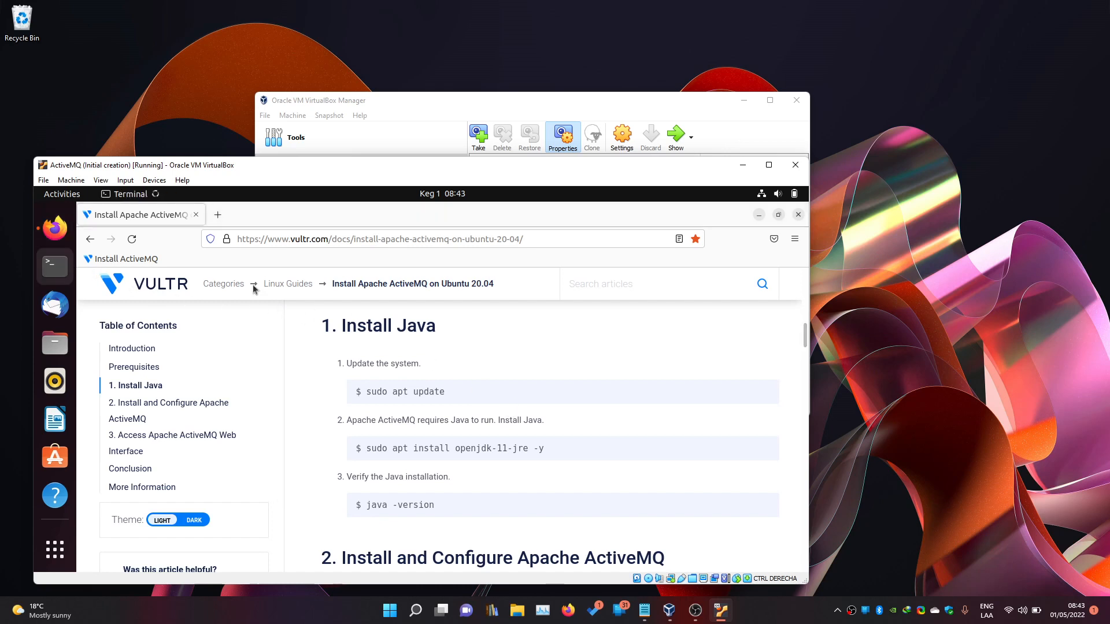
Install openjdk-18-jdk via sudo apt install, entering the sudo password and confirming.
{"action": "scroll", "coordinate": [540, 417], "scroll_direction": "up", "scroll_amount": 1}
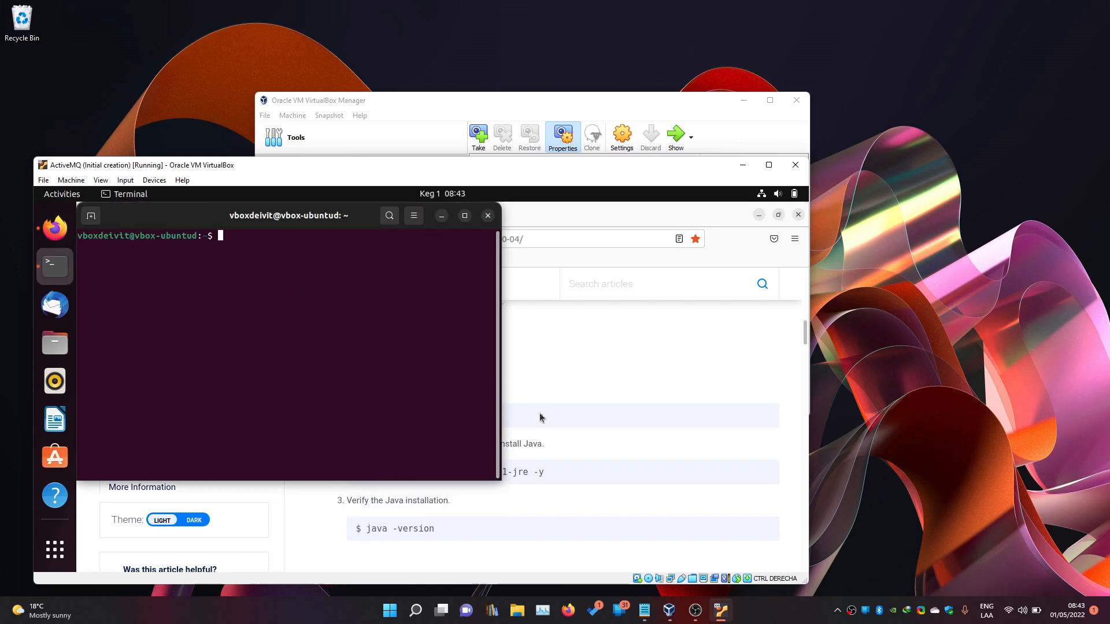
{"action": "scroll", "coordinate": [540, 417], "scroll_direction": "up", "scroll_amount": 2}
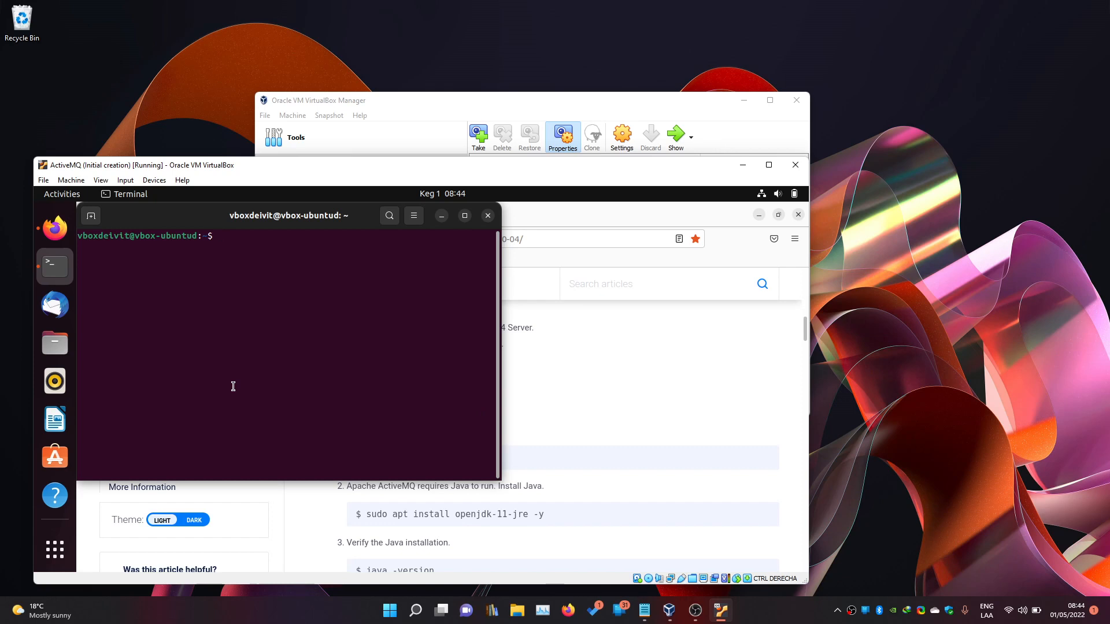
{"action": "type", "text": "sudo apt install openjdk-"}
{"action": "key", "text": "Tab"}
{"action": "key", "text": "Tab"}
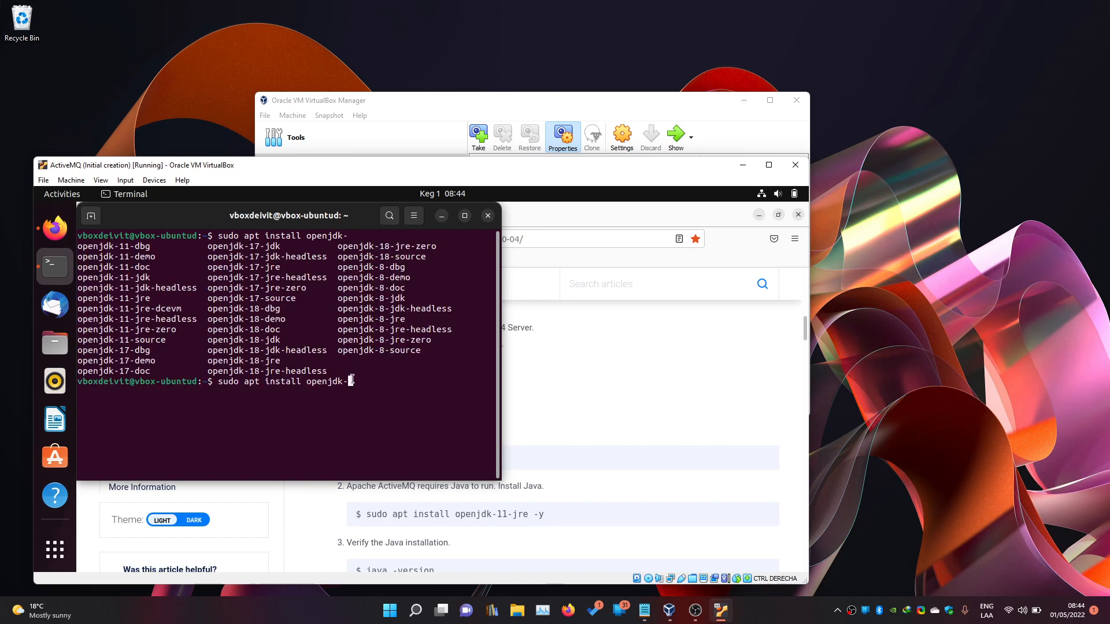
{"action": "type", "text": "18-jdk"}
{"action": "key", "text": "Return"}
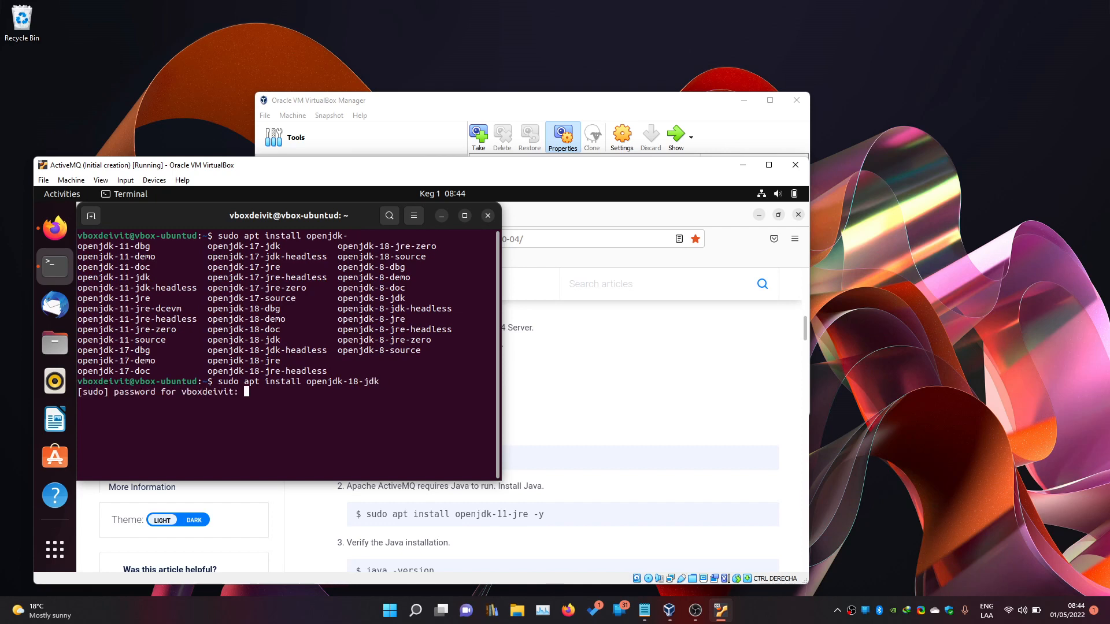
{"action": "key", "text": "Return"}
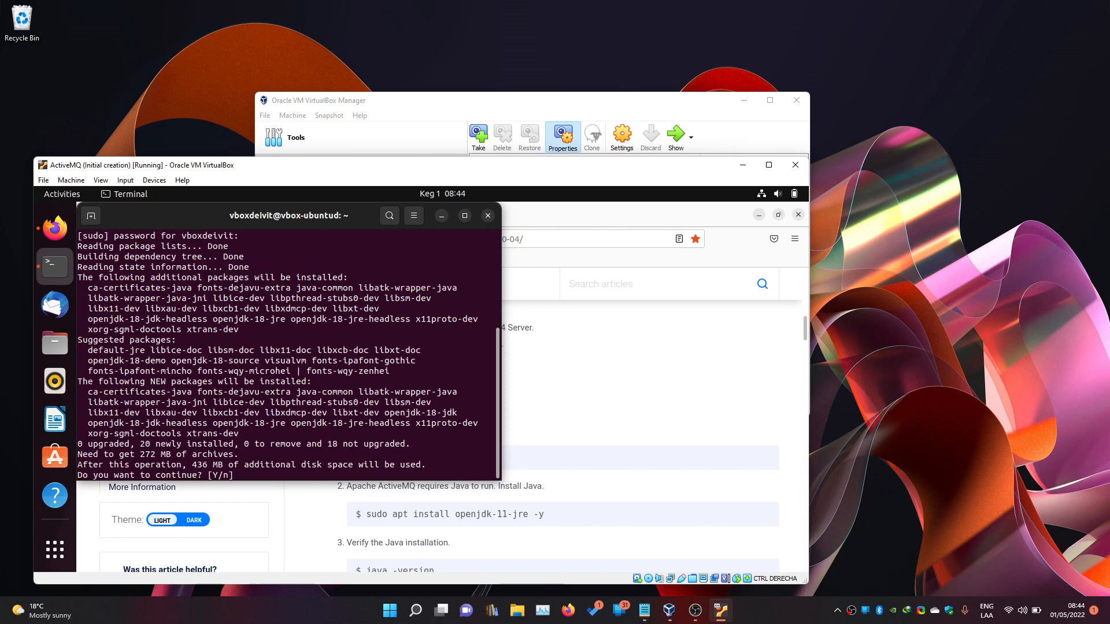
{"action": "key", "text": "Return"}
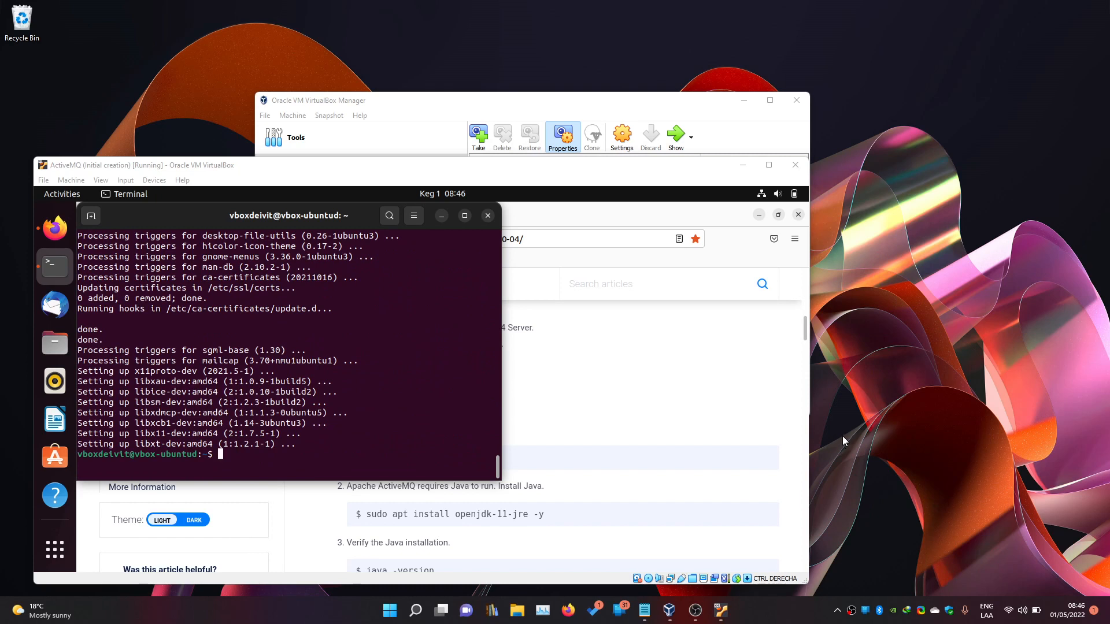
Run java --version to verify OpenJDK 18-ea is installed.
{"action": "left_click", "coordinate": [358, 444]}
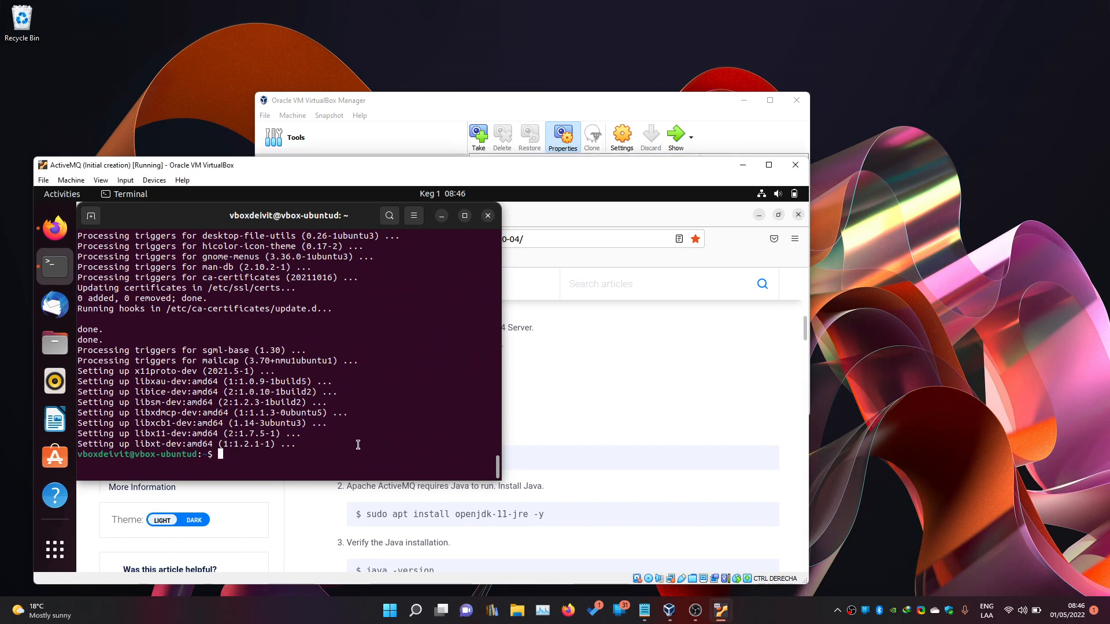
{"action": "type", "text": "java --version"}
{"action": "key", "text": "Return"}
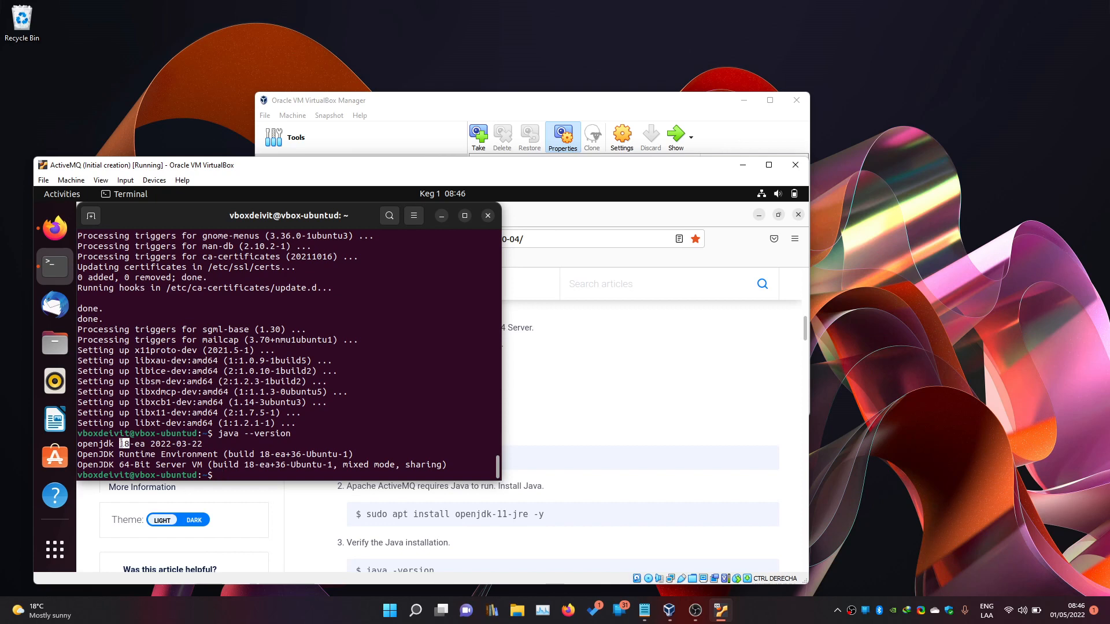
{"action": "left_click_drag", "start_coordinate": [121, 444], "coordinate": [130, 444]}
{"action": "scroll", "coordinate": [587, 487], "scroll_direction": "down", "scroll_amount": 3}
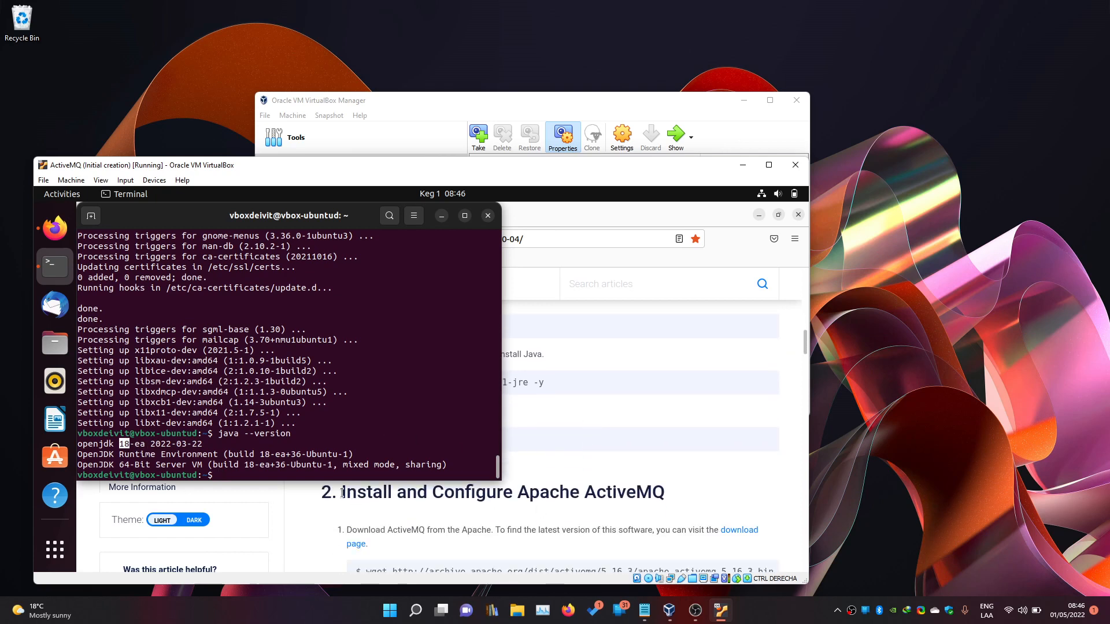
{"action": "scroll", "coordinate": [613, 514], "scroll_direction": "down", "scroll_amount": 1}
{"action": "scroll", "coordinate": [571, 514], "scroll_direction": "up", "scroll_amount": 1}
{"action": "scroll", "coordinate": [571, 515], "scroll_direction": "down", "scroll_amount": 1}
Open the guide's ActiveMQ download link in a new tab showing the Apache archive.
{"action": "left_click", "coordinate": [552, 507]}
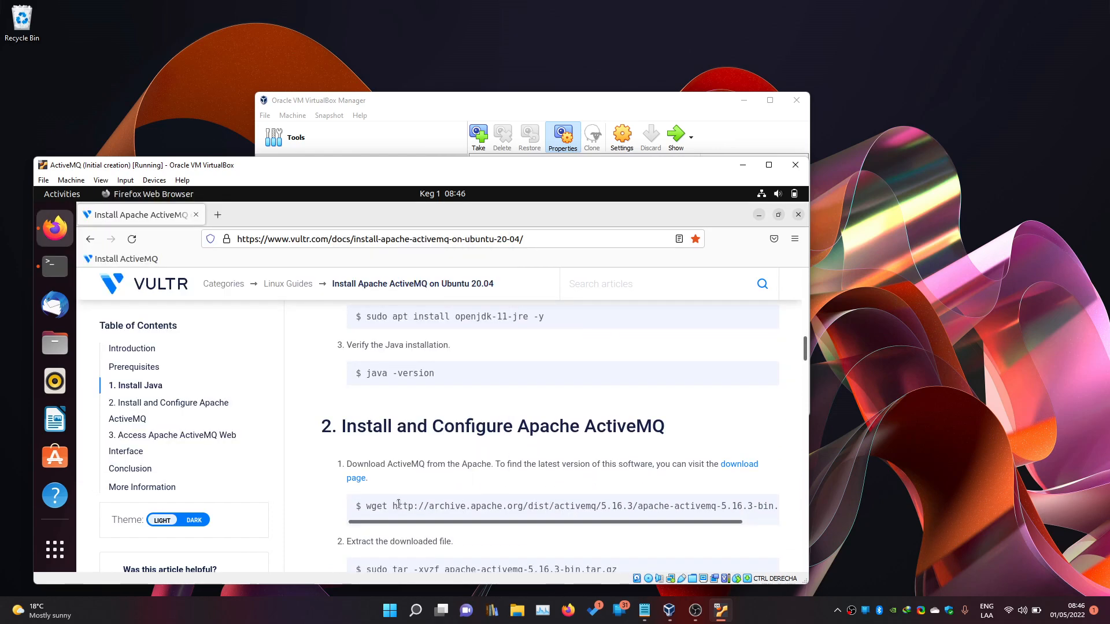
{"action": "scroll", "coordinate": [549, 506], "scroll_direction": "right", "scroll_amount": 2}
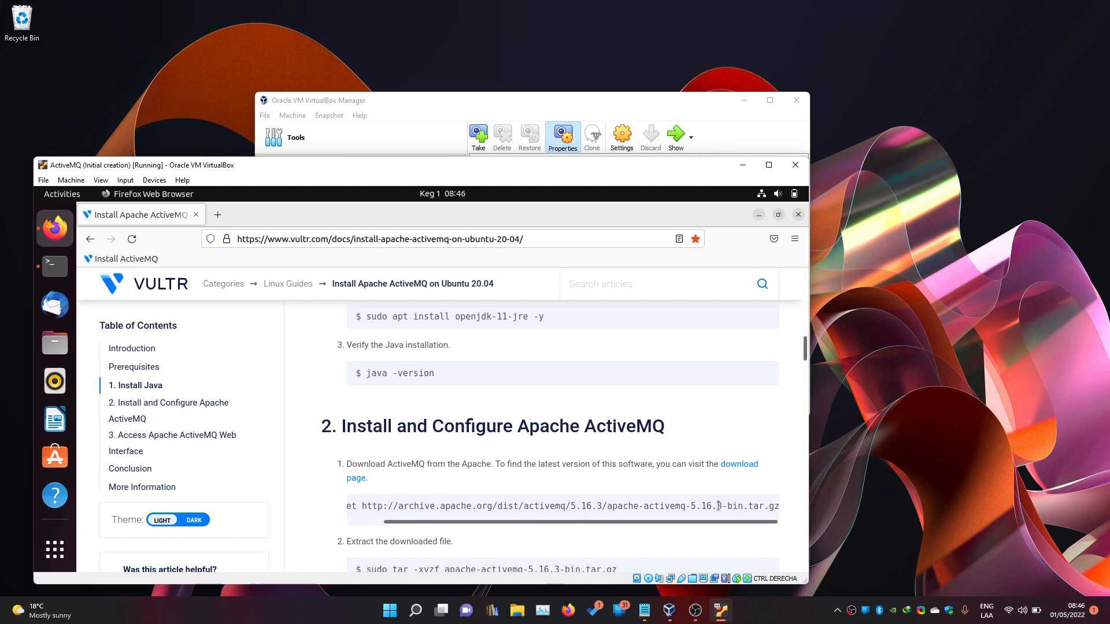
{"action": "middle_click", "coordinate": [742, 467]}
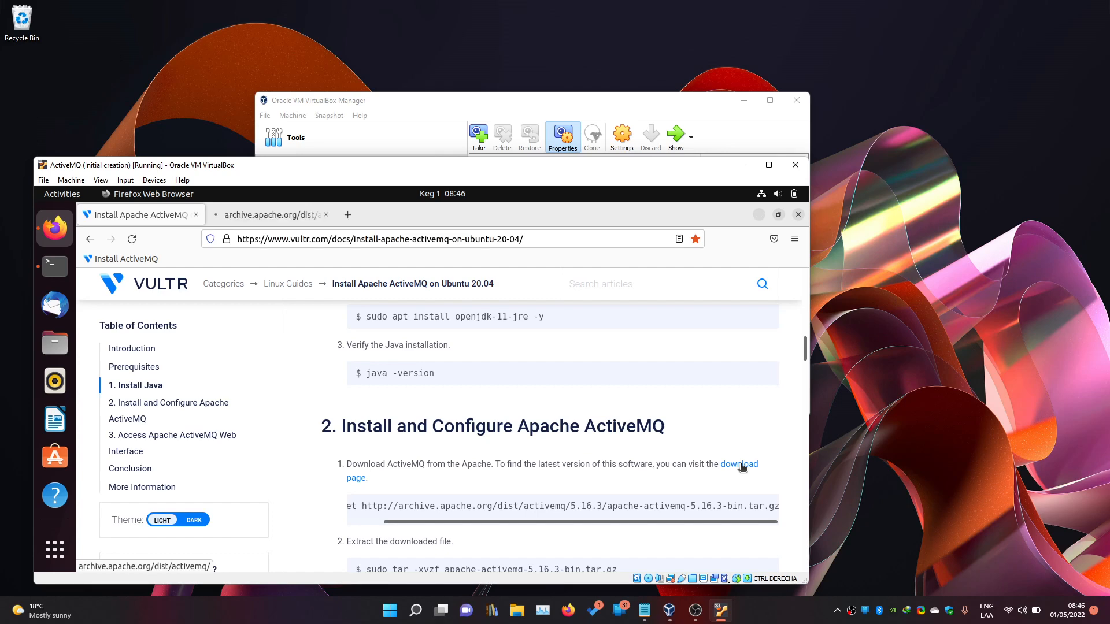
{"action": "scroll", "coordinate": [501, 425], "scroll_direction": "up", "scroll_amount": 2}
{"action": "scroll", "coordinate": [497, 423], "scroll_direction": "down", "scroll_amount": 2}
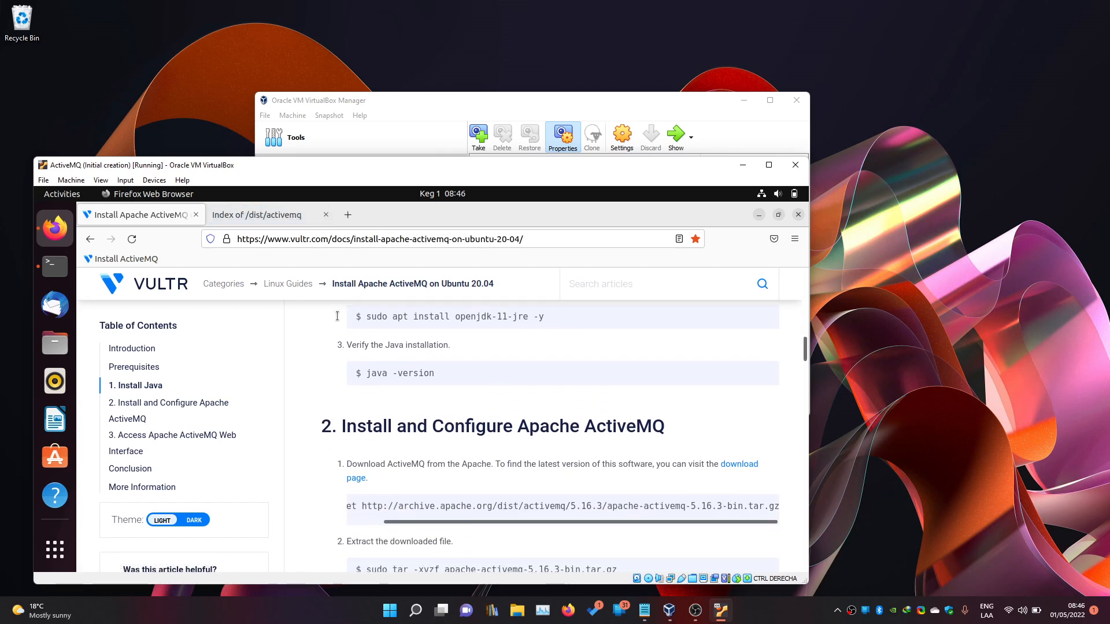
{"action": "left_click", "coordinate": [269, 219]}
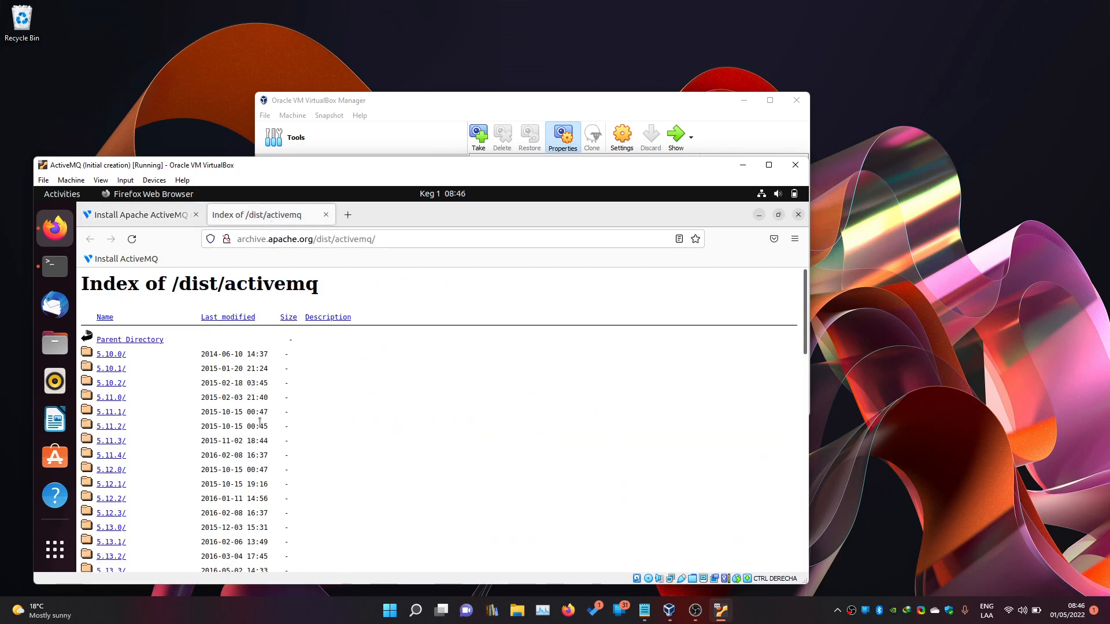
Download apache-activemq-5.17.1-bin.tar.gz from the 5.17.1 release folder.
{"action": "scroll", "coordinate": [265, 480], "scroll_direction": "down", "scroll_amount": 5}
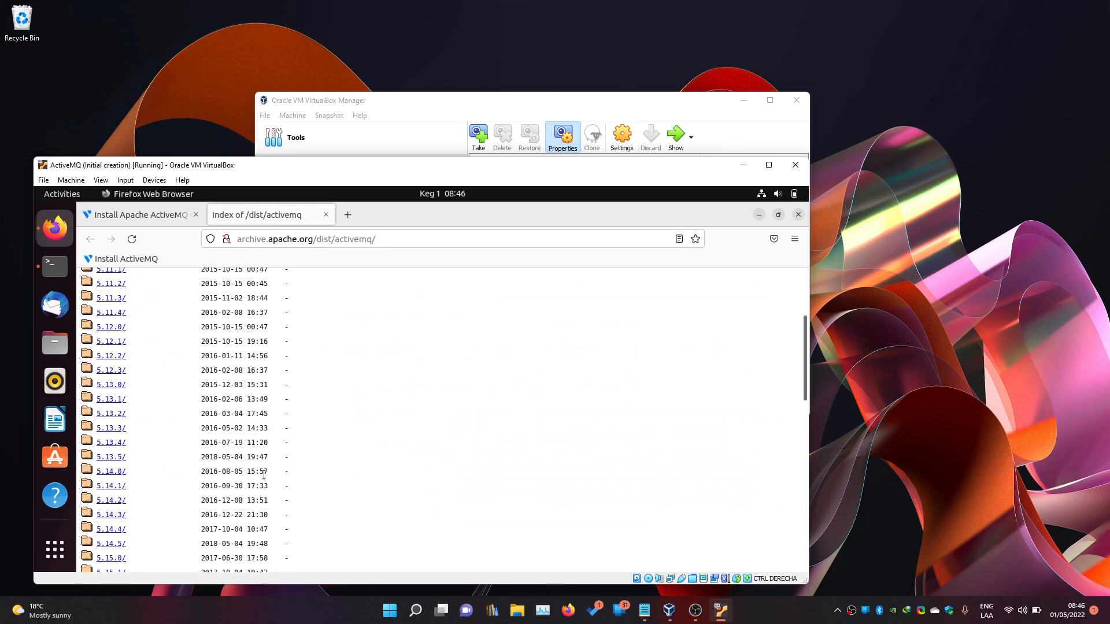
{"action": "scroll", "coordinate": [265, 479], "scroll_direction": "down", "scroll_amount": 5}
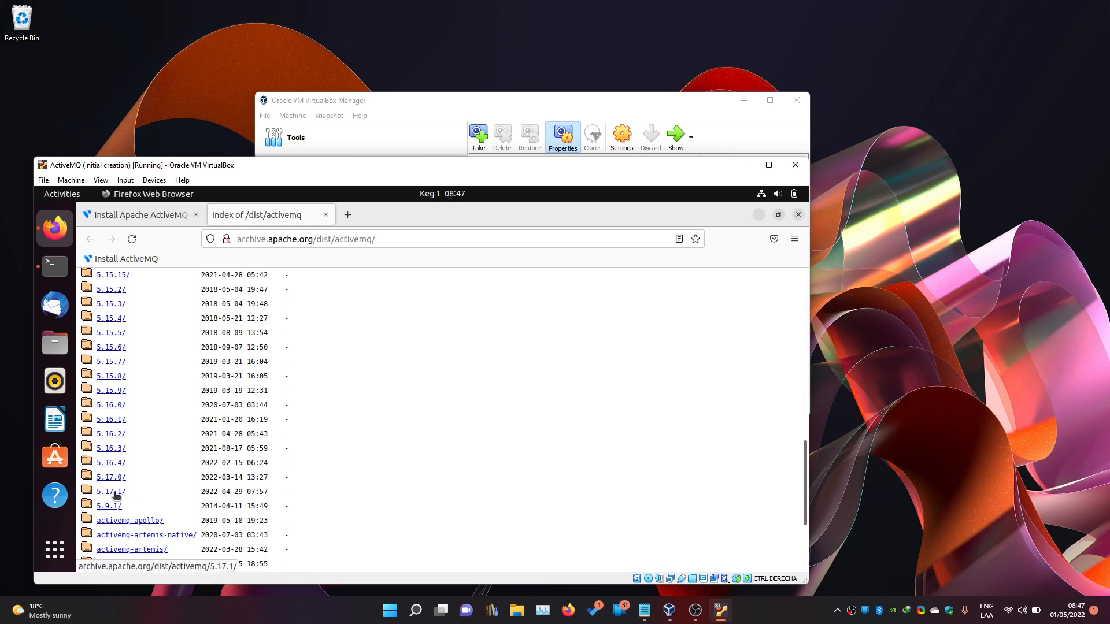
{"action": "left_click", "coordinate": [116, 492]}
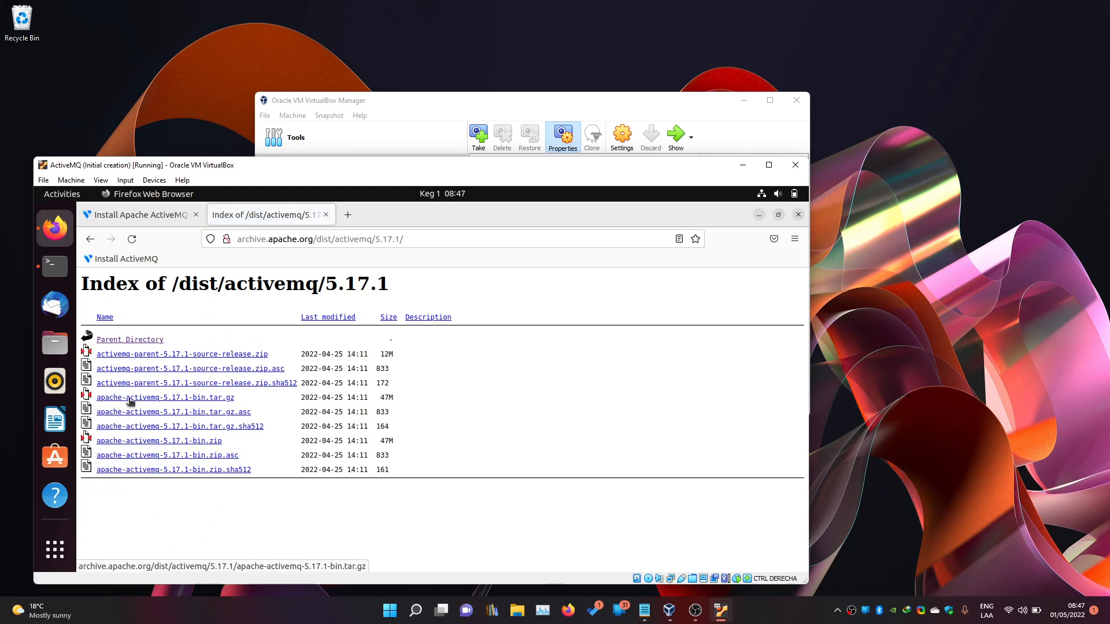
{"action": "left_click", "coordinate": [219, 399]}
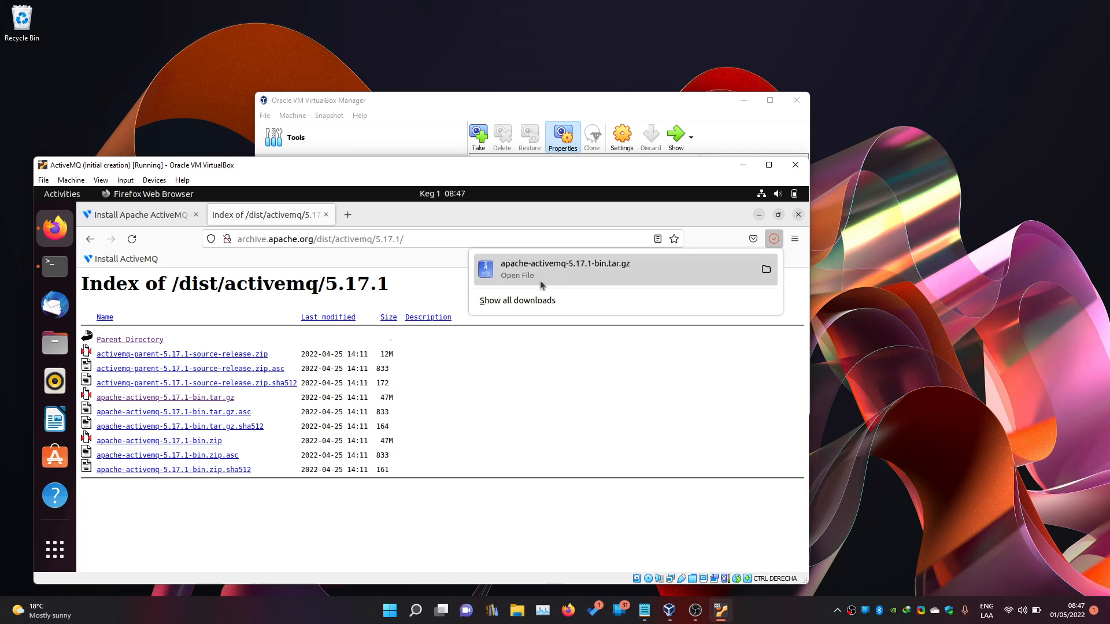
{"action": "left_click", "coordinate": [55, 343]}
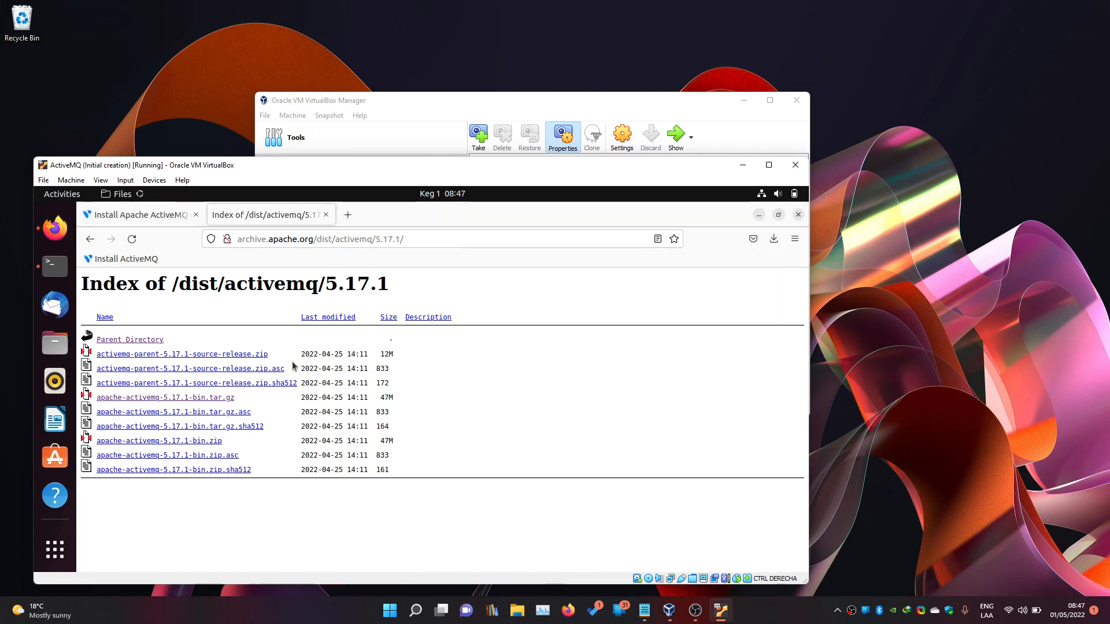
Confirm apache-activemq-5.17.1-bin.tar.gz (48.8 MB) is in the Downloads folder in Files.
{"action": "left_click", "coordinate": [167, 357]}
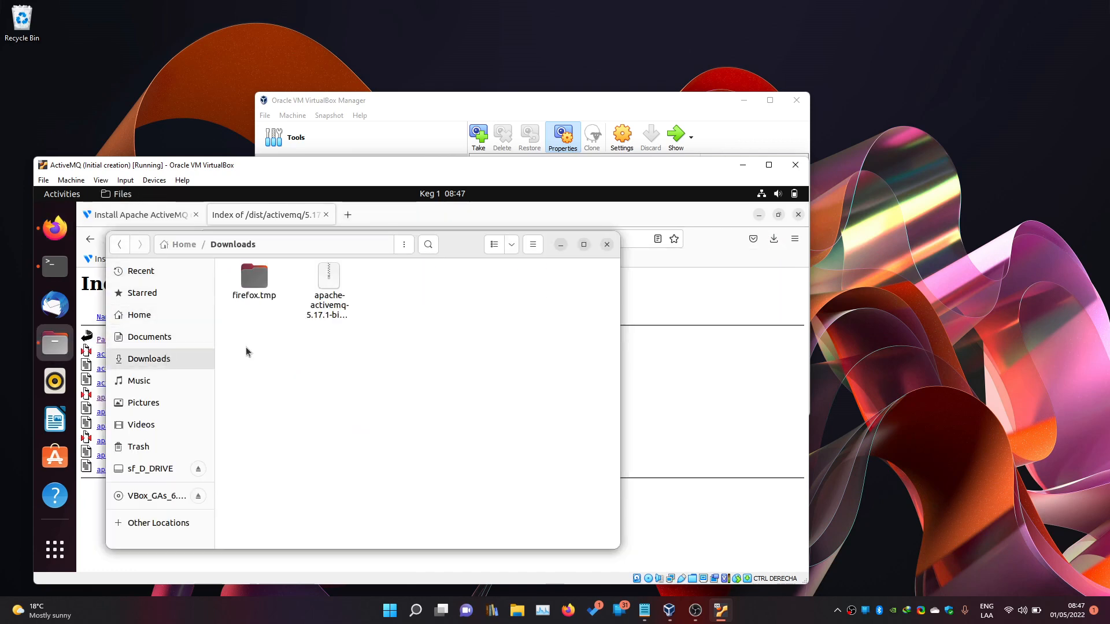
{"action": "left_click_drag", "start_coordinate": [314, 342], "coordinate": [324, 322]}
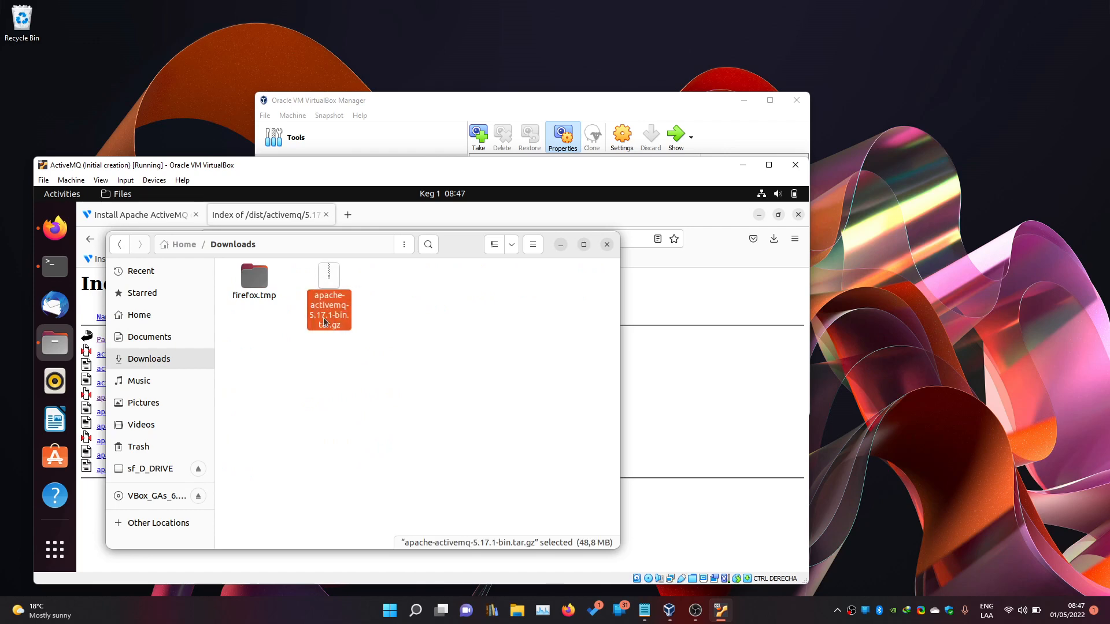
{"action": "left_click", "coordinate": [304, 369]}
Put the terminal back in front of the Vultr ActiveMQ install guide.
{"action": "left_click", "coordinate": [55, 266]}
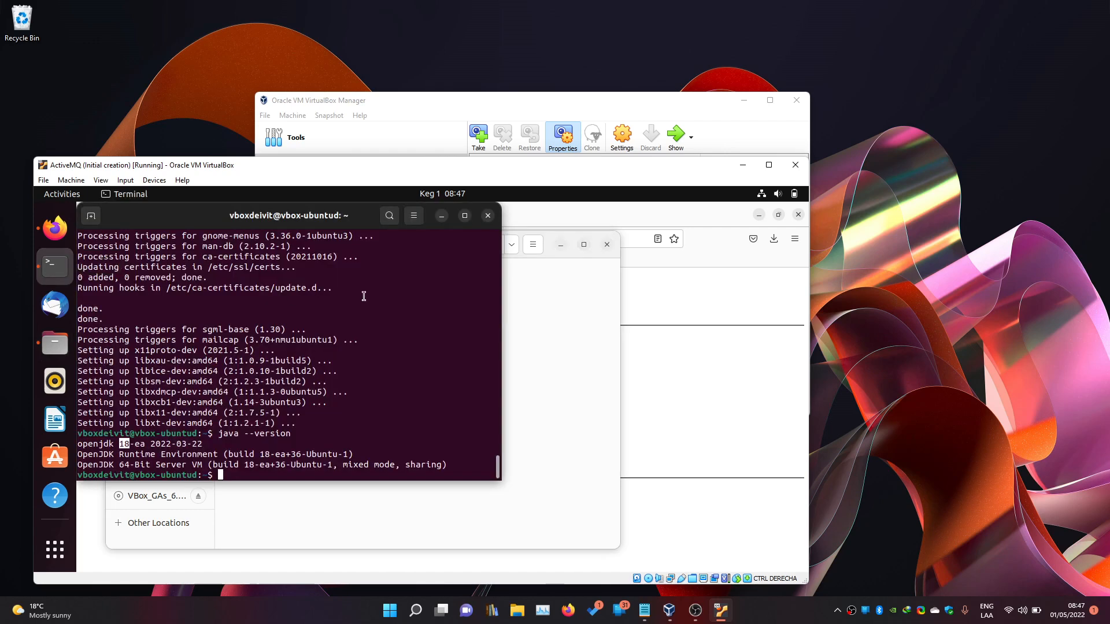
{"action": "left_click_drag", "start_coordinate": [321, 218], "coordinate": [510, 305]}
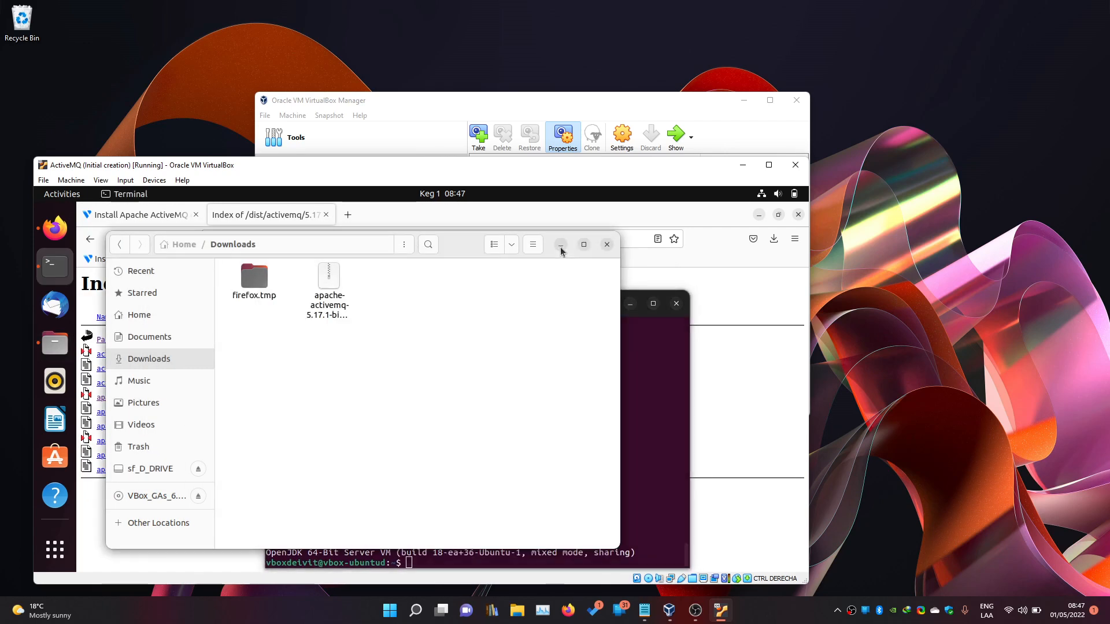
{"action": "left_click", "coordinate": [174, 217]}
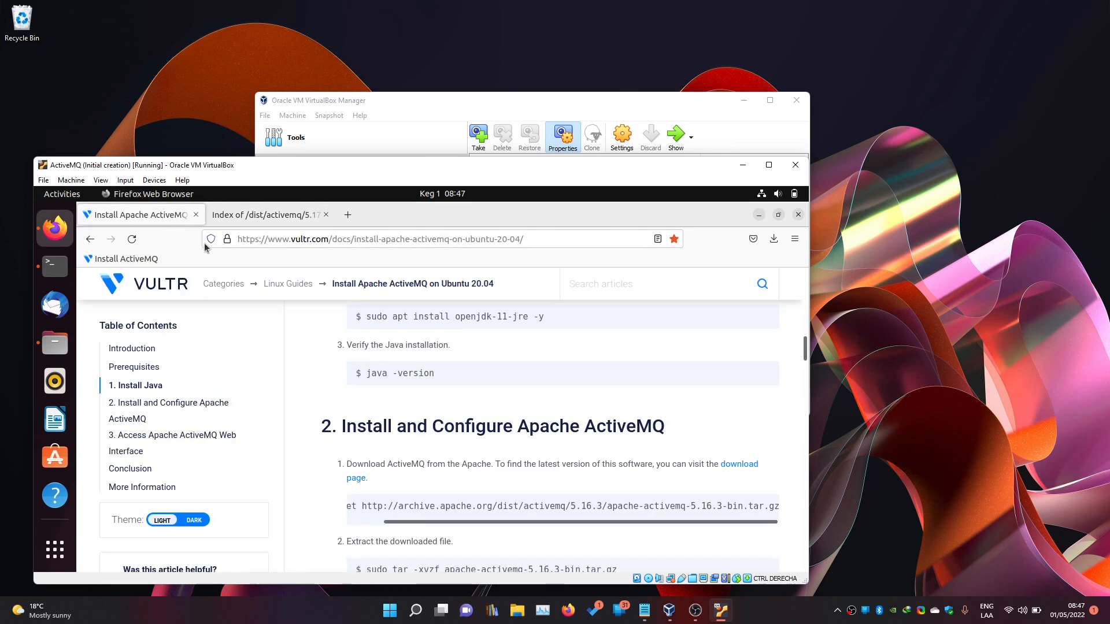
{"action": "left_click", "coordinate": [55, 266]}
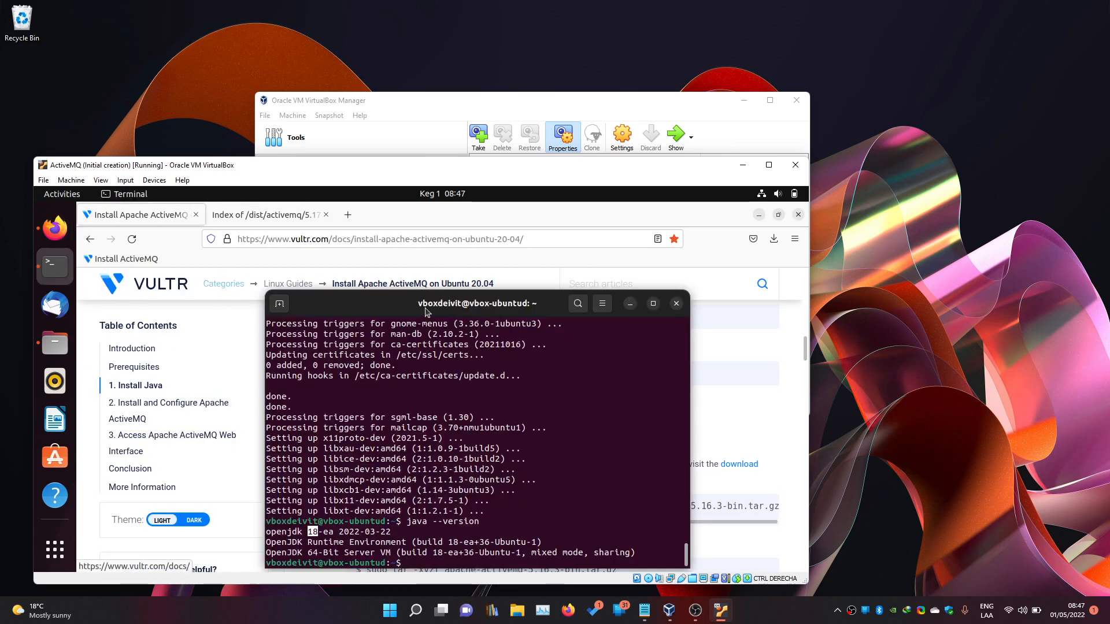
{"action": "left_click_drag", "start_coordinate": [484, 241], "coordinate": [231, 220]}
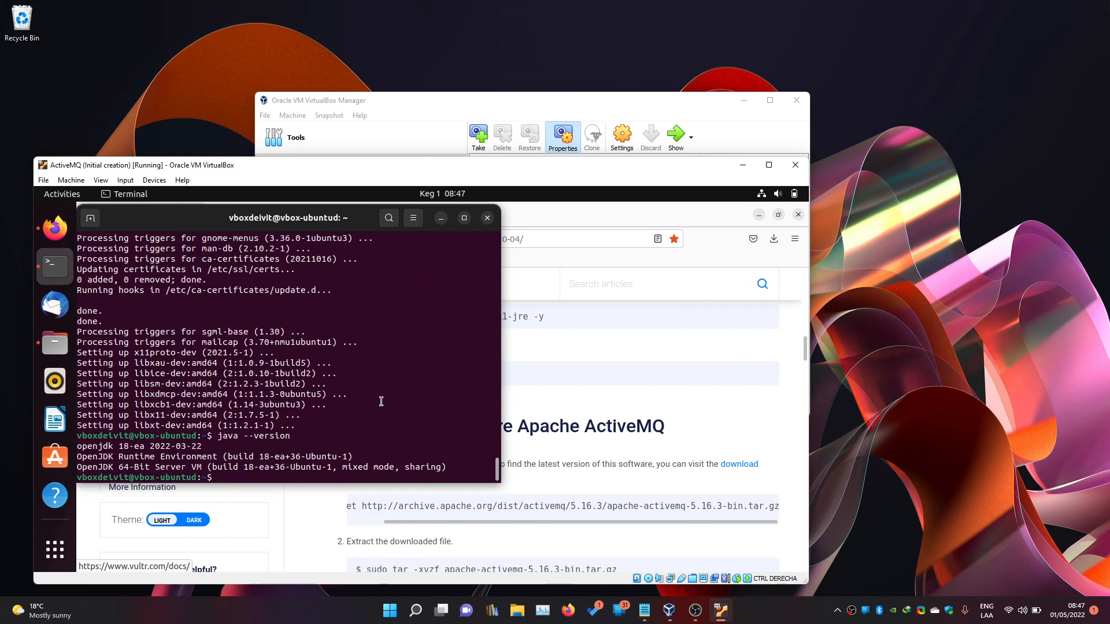
Change the shell into the ~/Downloads folder.
{"action": "type", "text": "cd dow"}
{"action": "key", "text": "BackSpace"}
{"action": "key", "text": "BackSpace"}
{"action": "key", "text": "Tab"}
{"action": "key", "text": "Tab"}
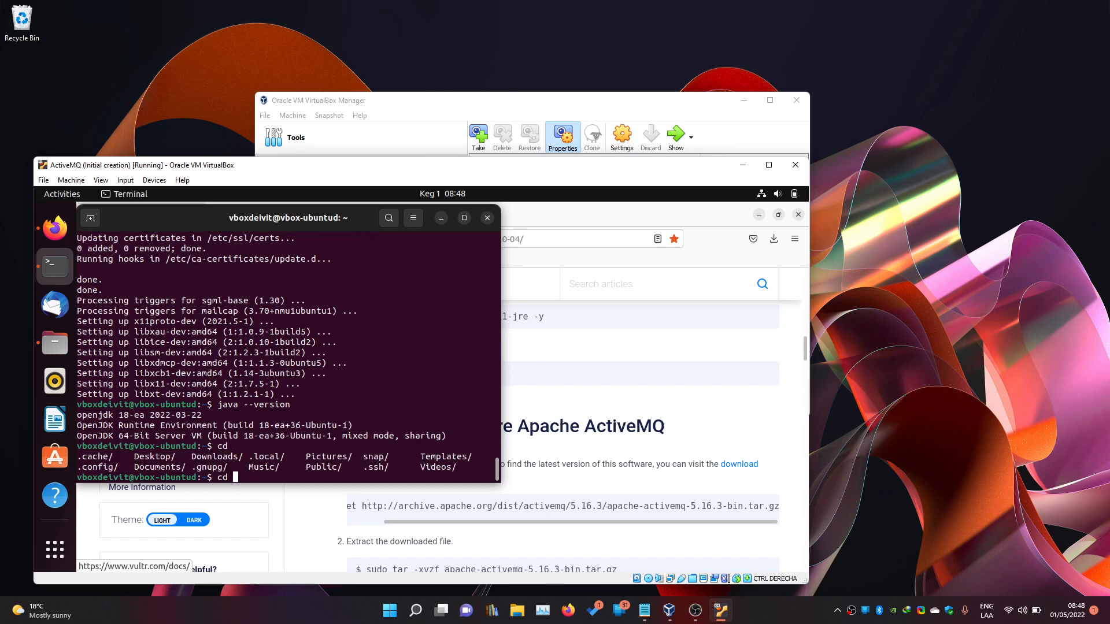
{"action": "type", "text": "Dow"}
{"action": "key", "text": "Tab"}
{"action": "key", "text": "Return"}
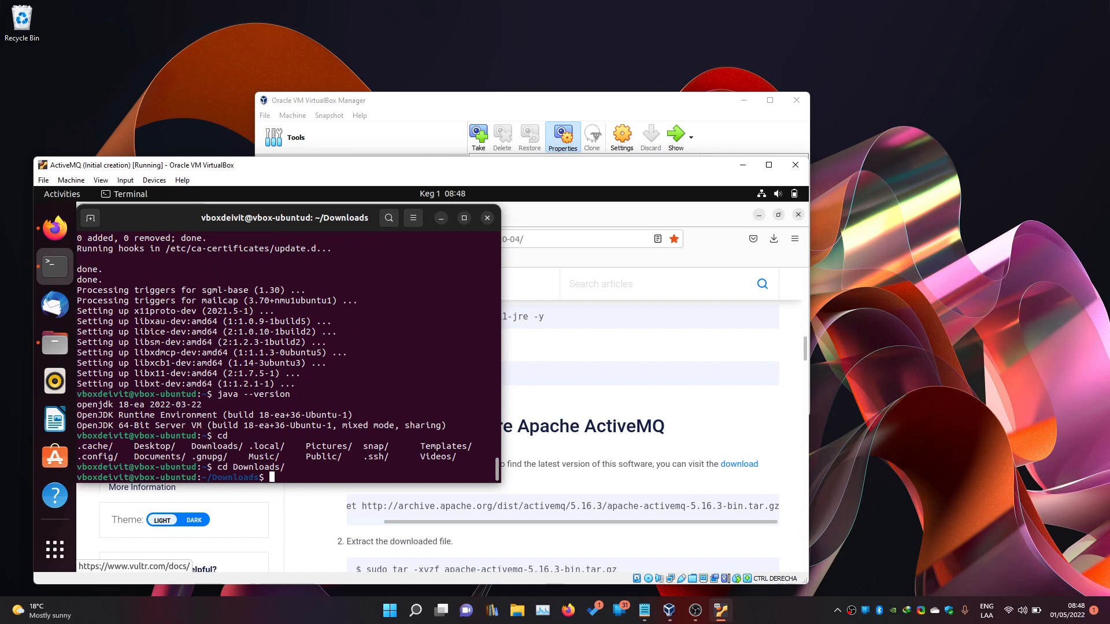
Extract apache-activemq-5.17.1-bin.tar.gz with sudo tar -xvzf.
{"action": "scroll", "coordinate": [361, 509], "scroll_direction": "down", "scroll_amount": 2}
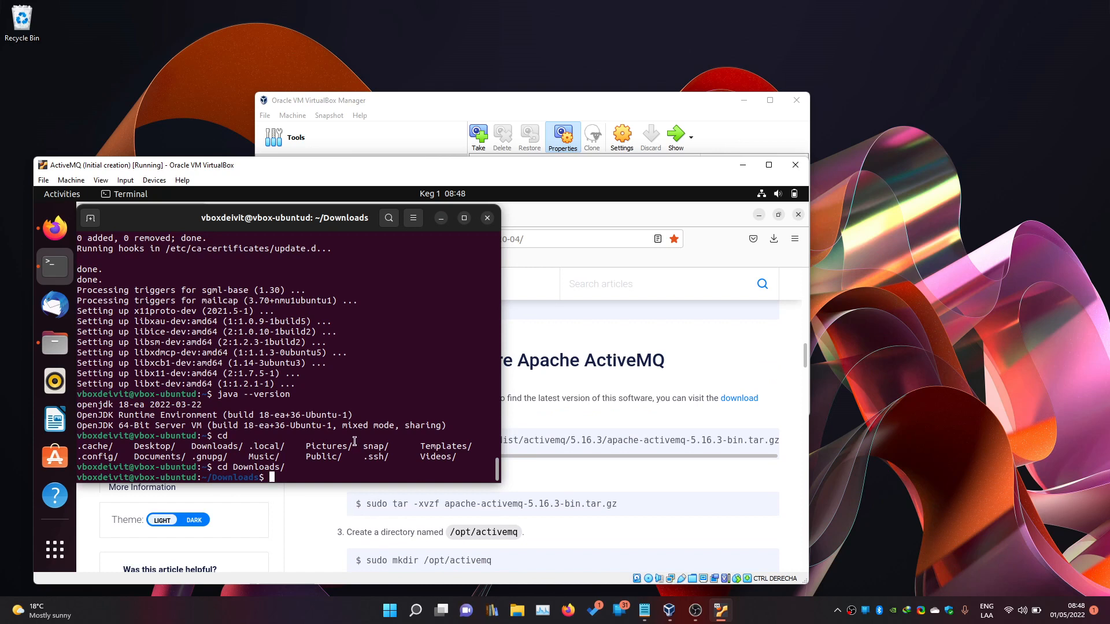
{"action": "type", "text": "sudo tar -xvzf apach"}
{"action": "key", "text": "Tab"}
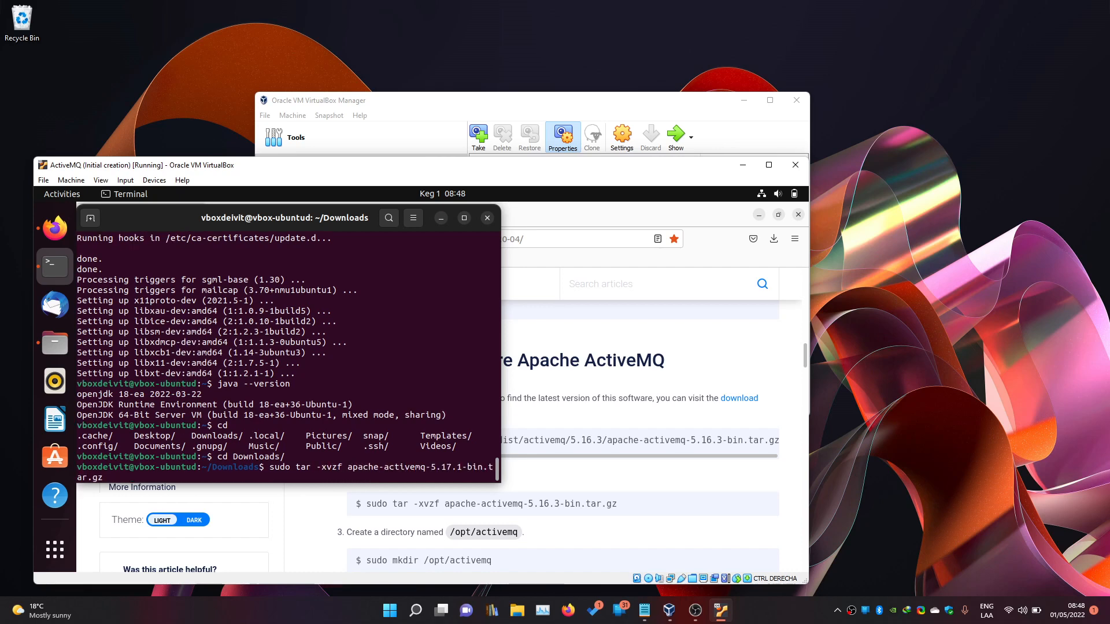
{"action": "key", "text": "Return"}
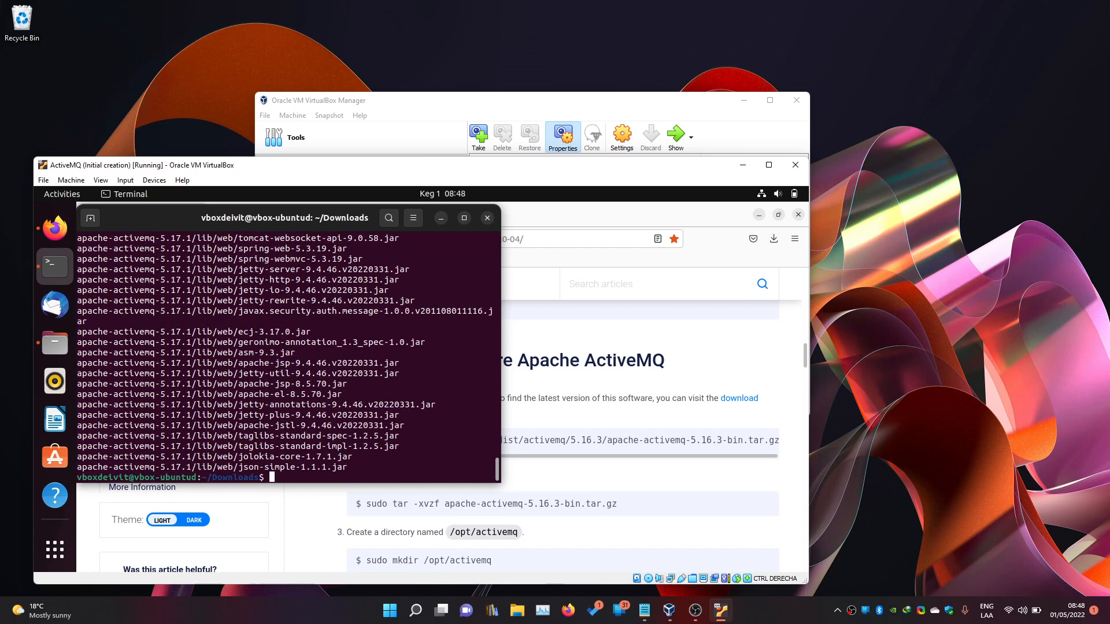
{"action": "type", "text": "sudo mkdir "}
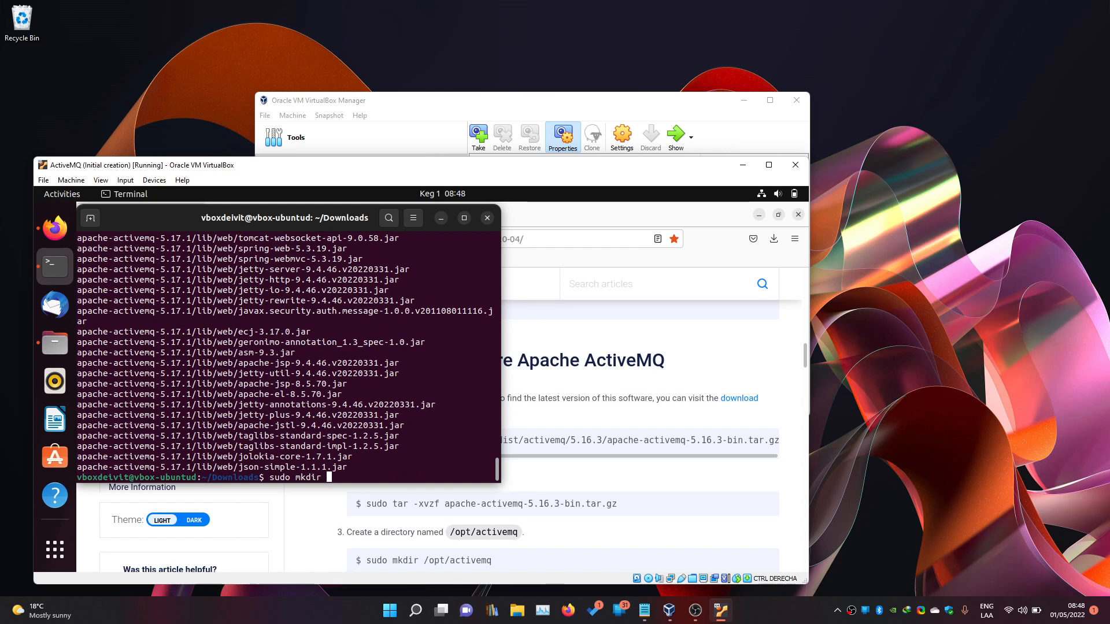
{"action": "type", "text": "/opt/activemq"}
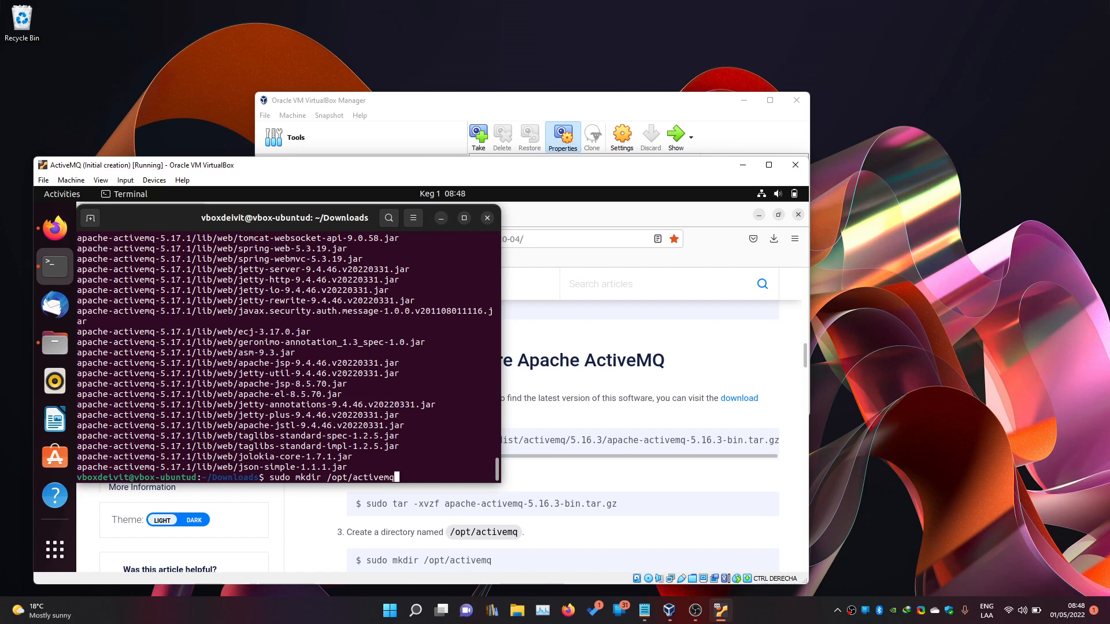
Create /opt/activemq and move the extracted apache-activemq-5.17.1 contents into it.
{"action": "key", "text": "Return"}
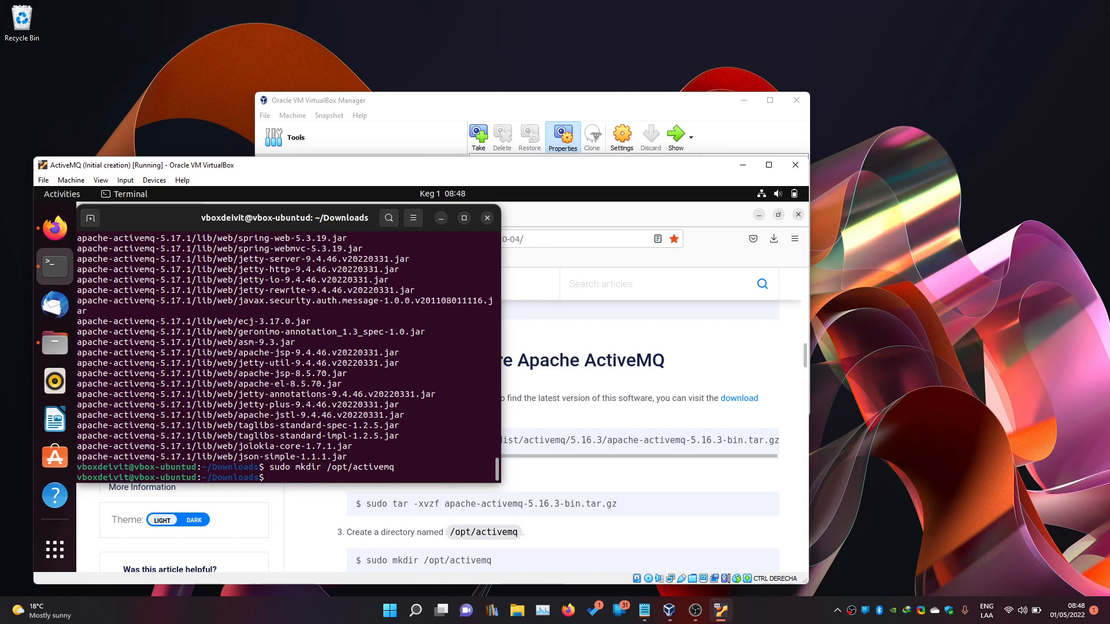
{"action": "scroll", "coordinate": [608, 458], "scroll_direction": "down", "scroll_amount": 2}
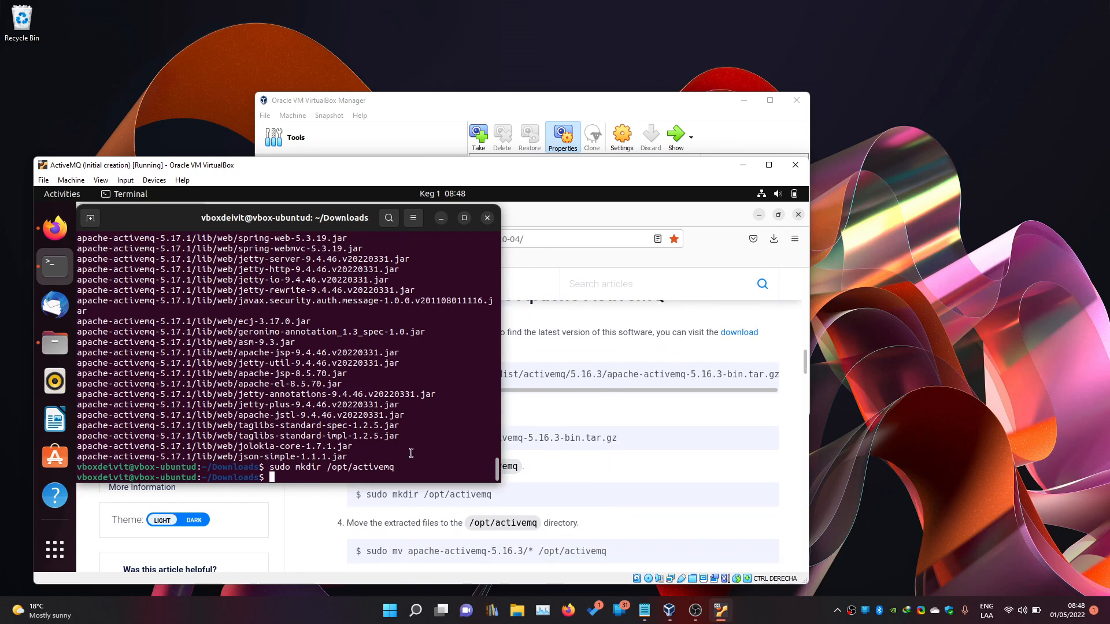
{"action": "type", "text": "sudo mv apac"}
{"action": "key", "text": "Tab"}
{"action": "type", "text": "/*"}
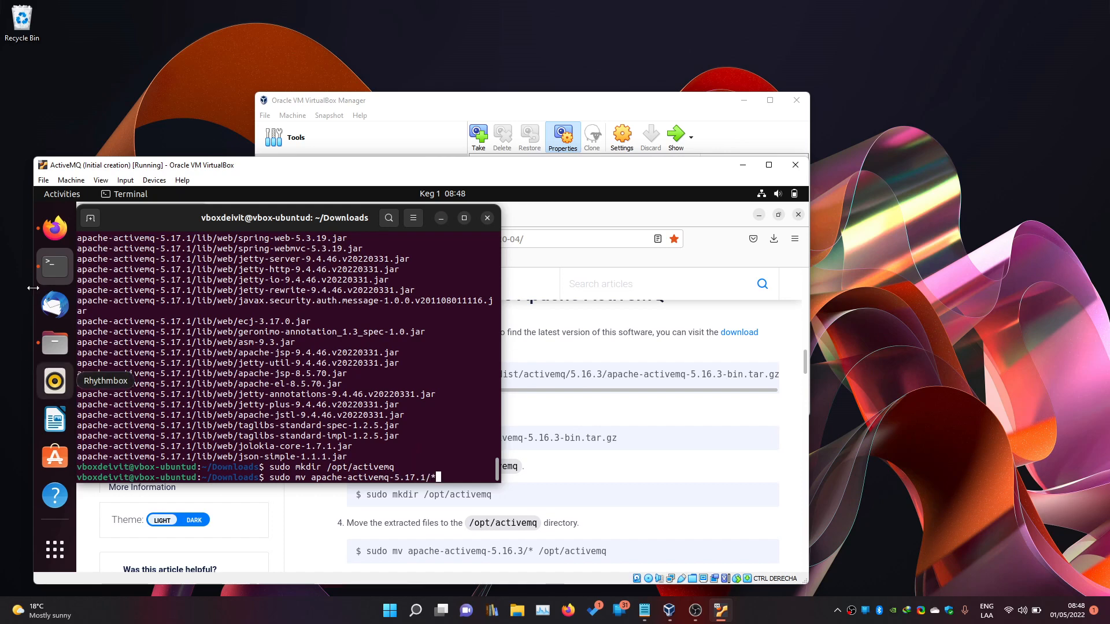
{"action": "left_click", "coordinate": [55, 343]}
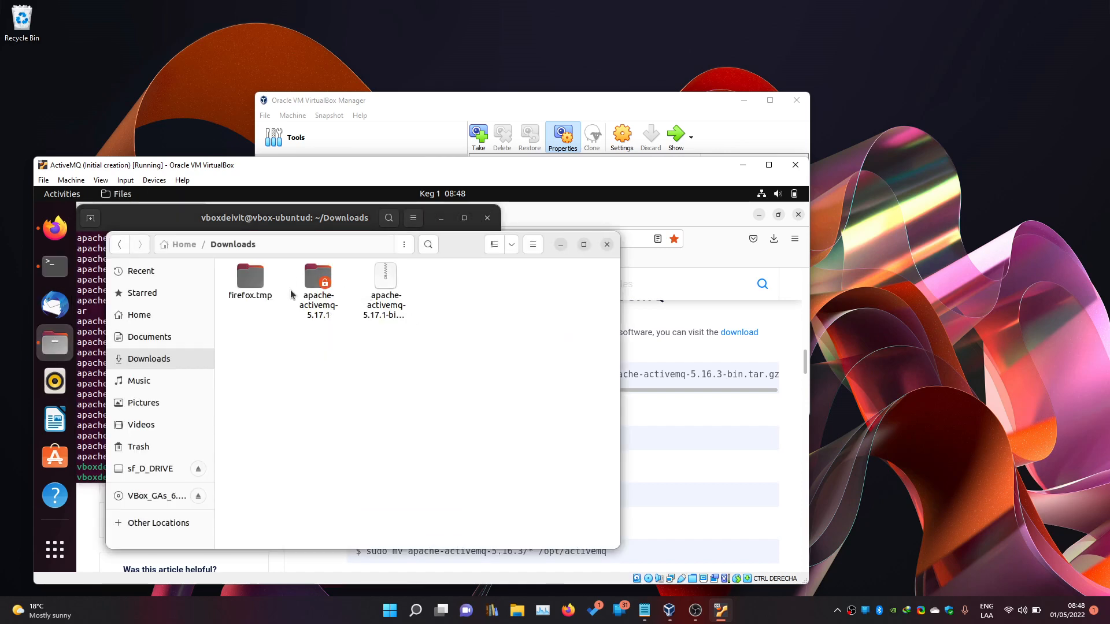
{"action": "double_click", "coordinate": [312, 306]}
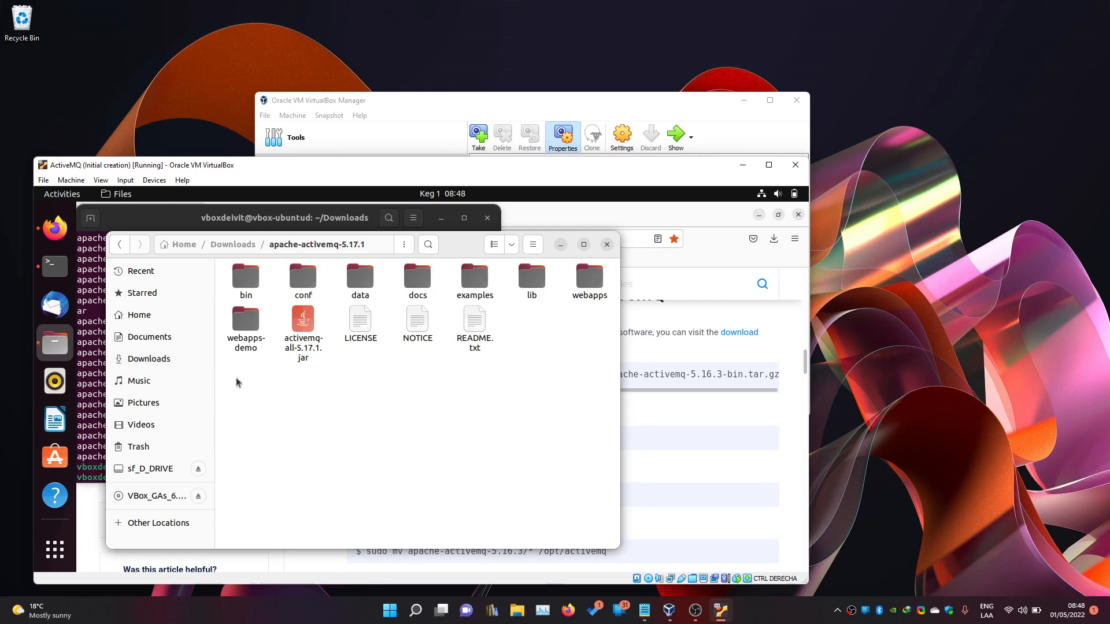
{"action": "left_click_drag", "start_coordinate": [237, 379], "coordinate": [601, 288]}
{"action": "left_click", "coordinate": [559, 250]}
{"action": "type", "text": "* "}
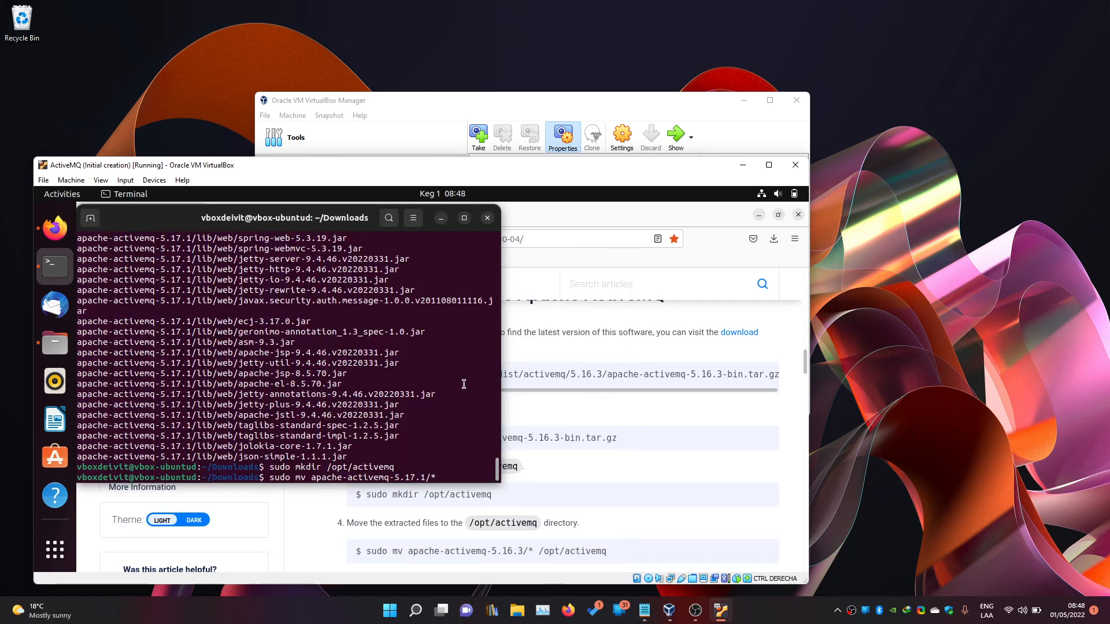
{"action": "type", "text": "/opt/activemq"}
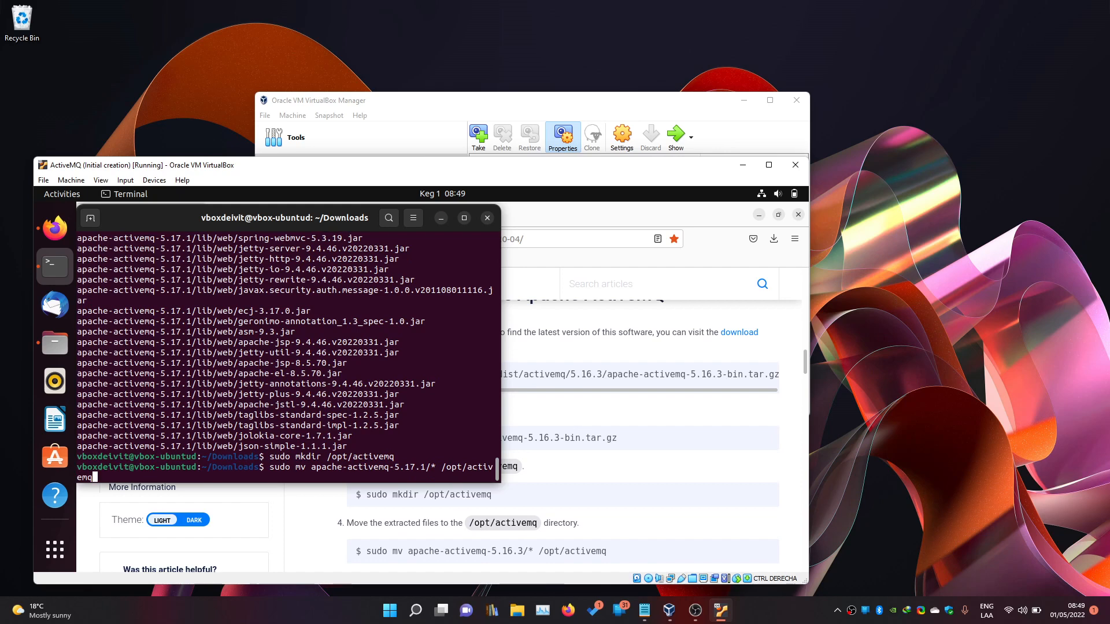
{"action": "key", "text": "Return"}
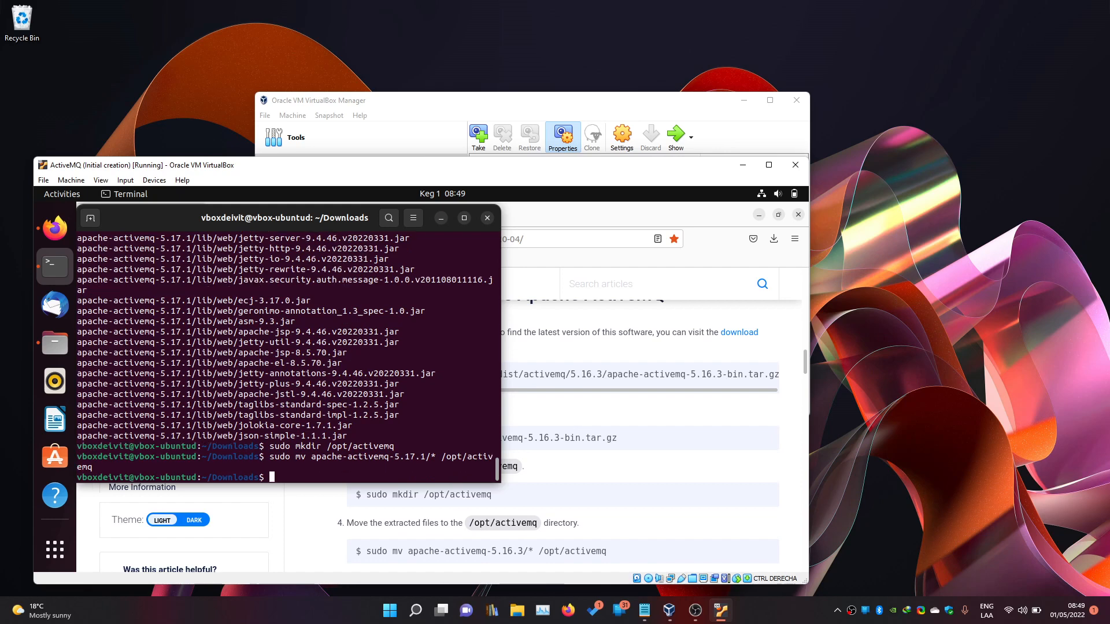
Check in Files that /opt/activemq now holds the ActiveMQ files (bin, conf, lib).
{"action": "left_click", "coordinate": [54, 343]}
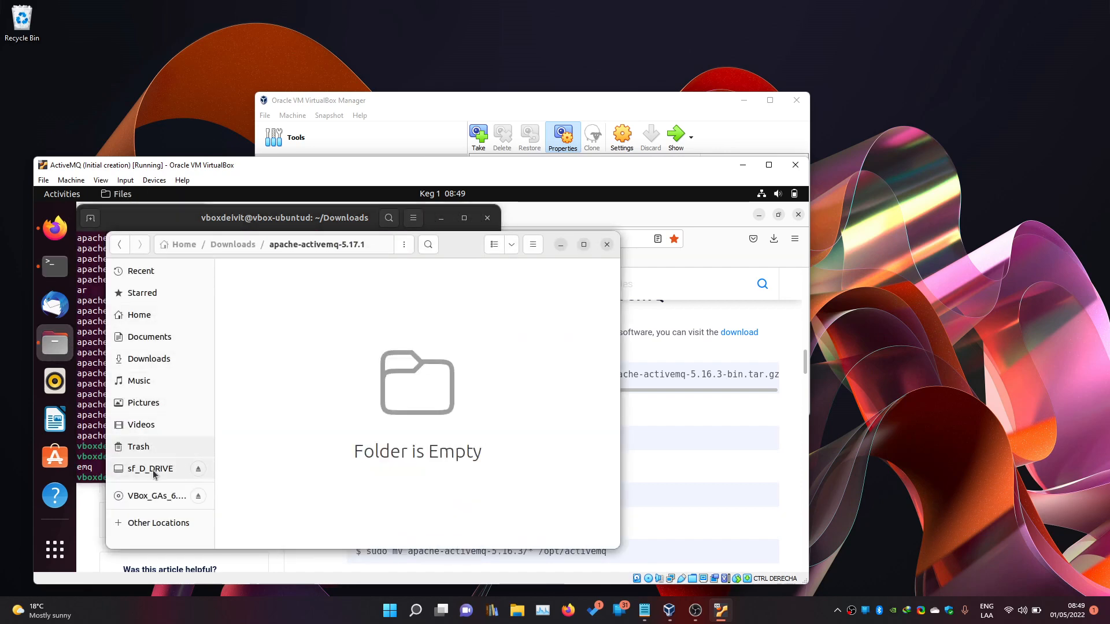
{"action": "left_click", "coordinate": [153, 528]}
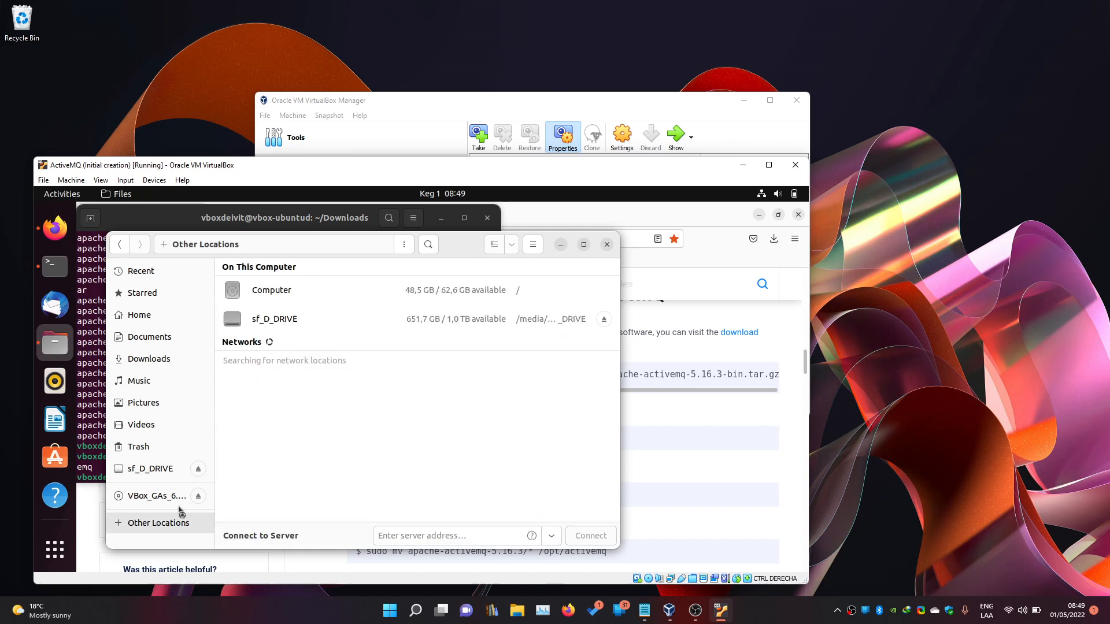
{"action": "left_click", "coordinate": [266, 294]}
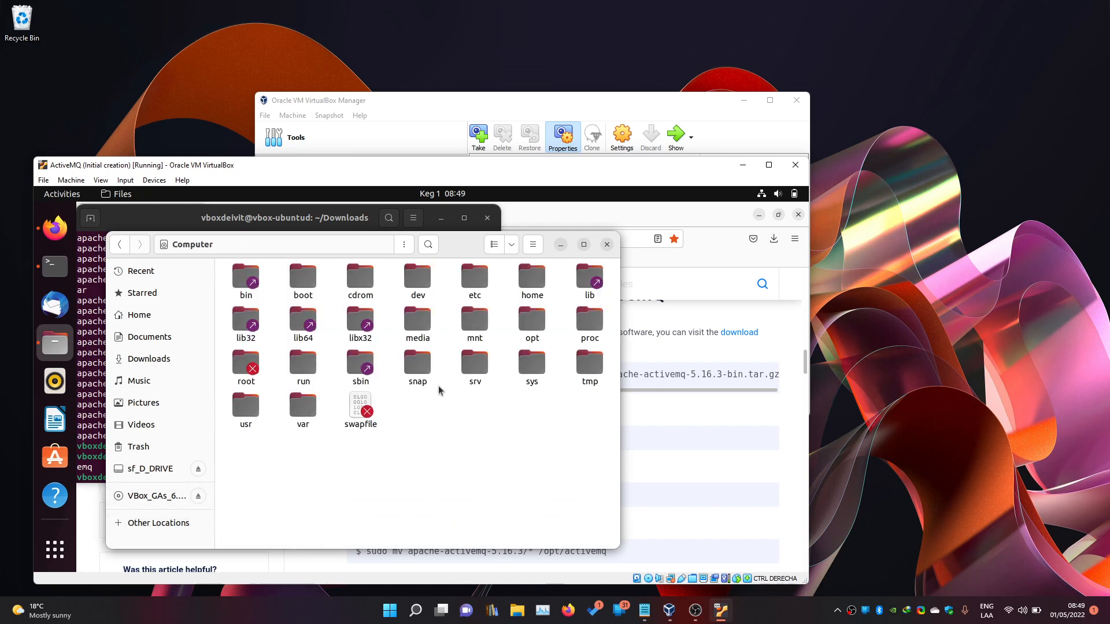
{"action": "double_click", "coordinate": [532, 321]}
{"action": "double_click", "coordinate": [270, 288]}
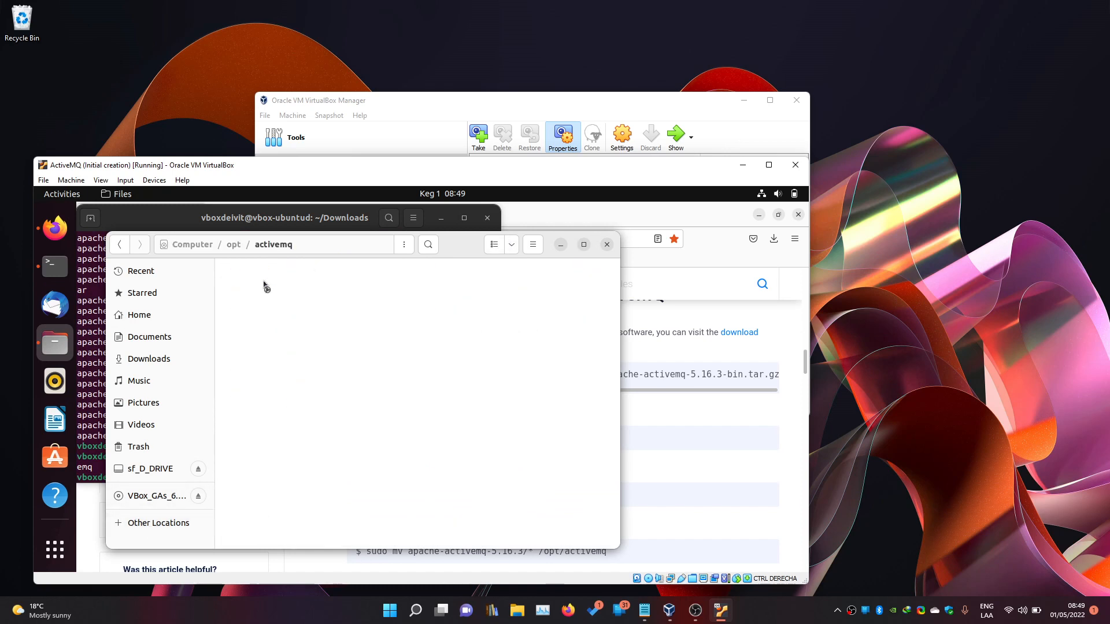
{"action": "left_click_drag", "start_coordinate": [240, 381], "coordinate": [596, 284]}
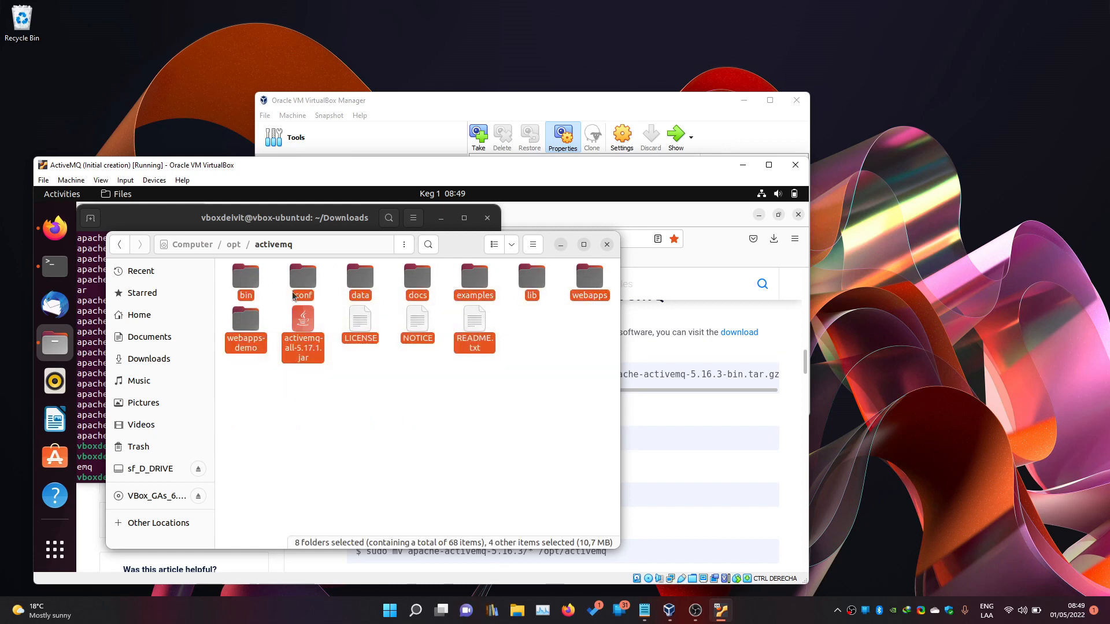
{"action": "left_click", "coordinate": [560, 246]}
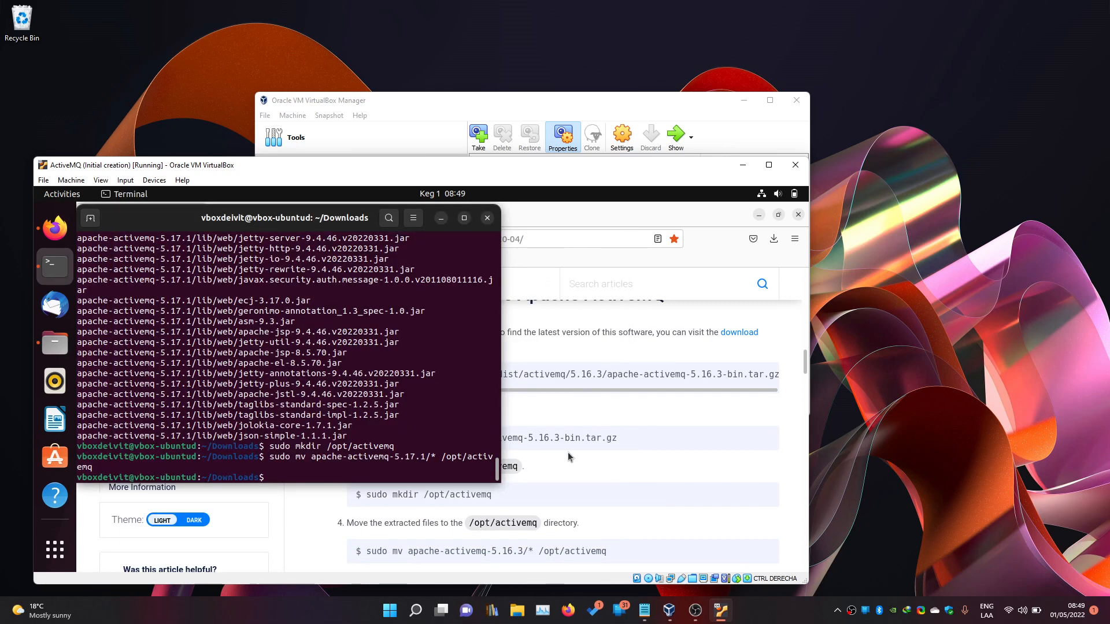
Create the system group activemq_grp with sudo addgroup --quiet --system.
{"action": "scroll", "coordinate": [568, 438], "scroll_direction": "down", "scroll_amount": 2}
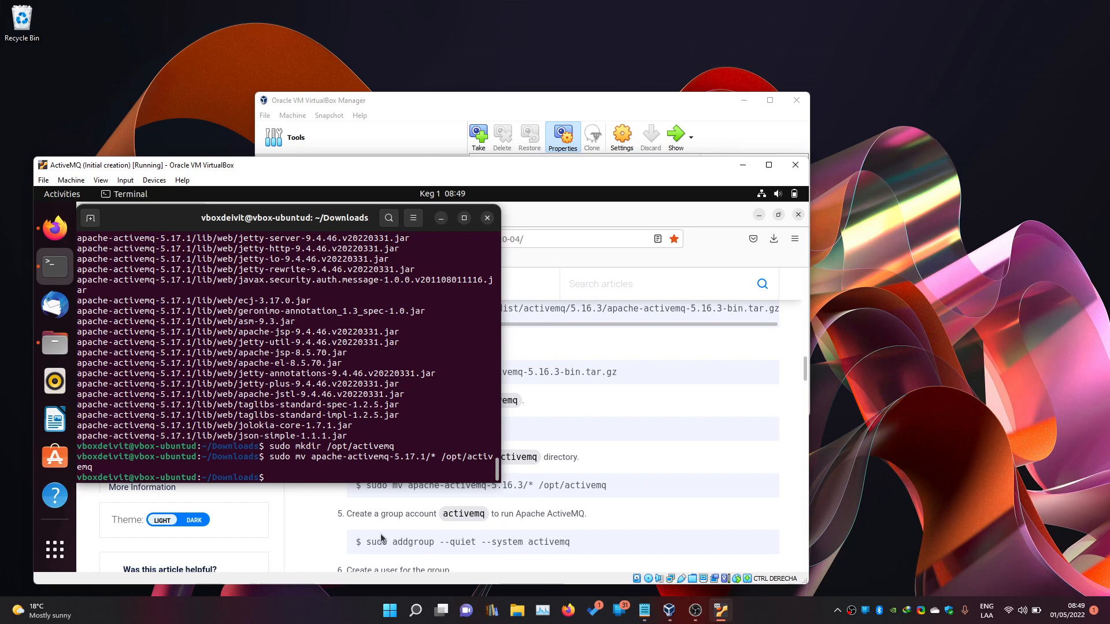
{"action": "type", "text": "sudo a"}
{"action": "type", "text": "pp"}
{"action": "key", "text": "BackSpace"}
{"action": "key", "text": "BackSpace"}
{"action": "type", "text": "ddgroup --quiet --system"}
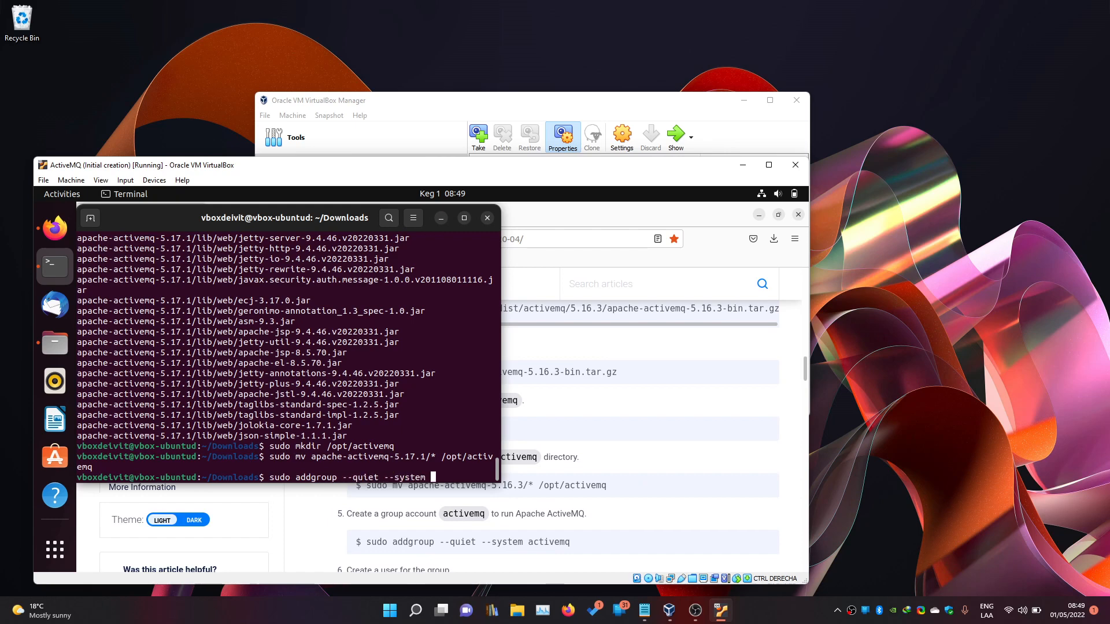
{"action": "type", "text": " active"}
{"action": "type", "text": "emq_grp"}
{"action": "key", "text": "Return"}
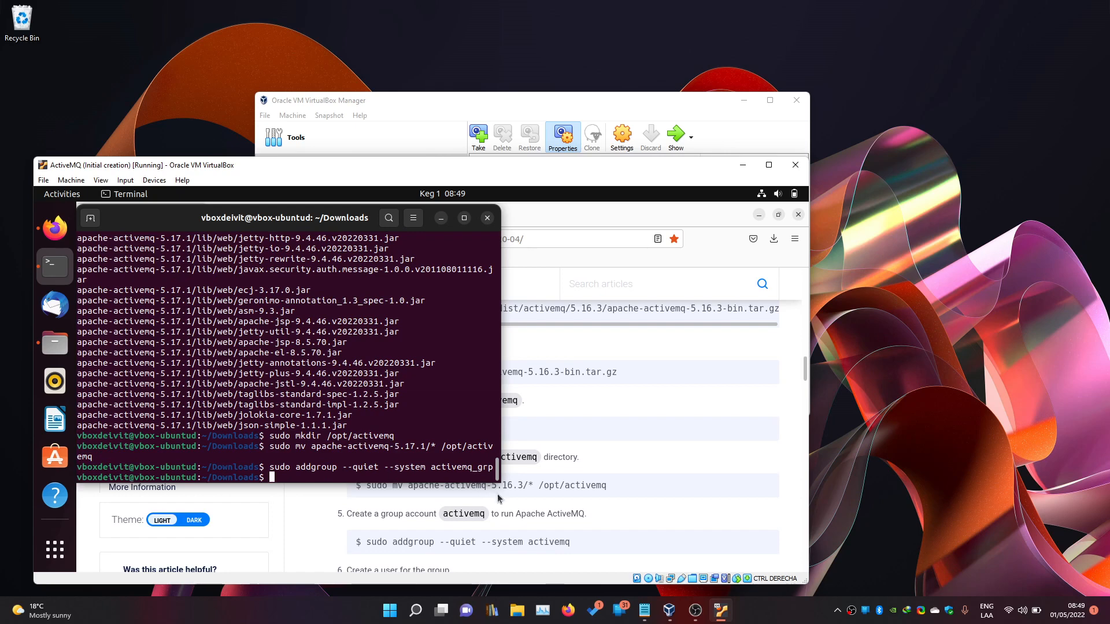
Add system user activemq_usr to activemq_grp, without home or password, via the guide's adduser command.
{"action": "scroll", "coordinate": [500, 498], "scroll_direction": "down", "scroll_amount": 2}
{"action": "left_click_drag", "start_coordinate": [376, 533], "coordinate": [796, 537]}
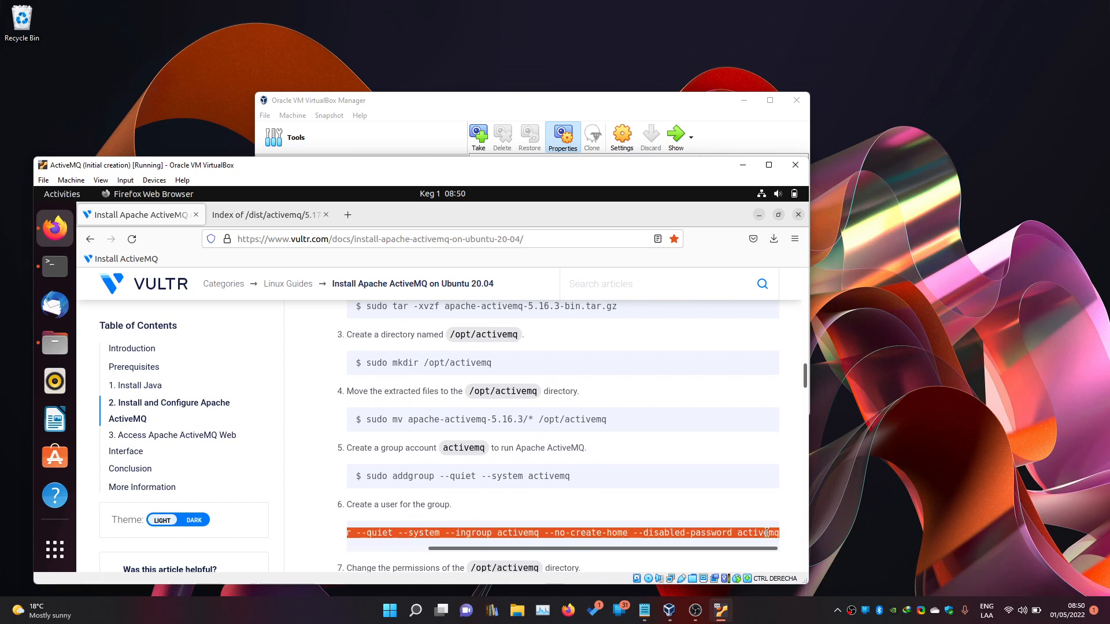
{"action": "mouse_move", "coordinate": [716, 616]}
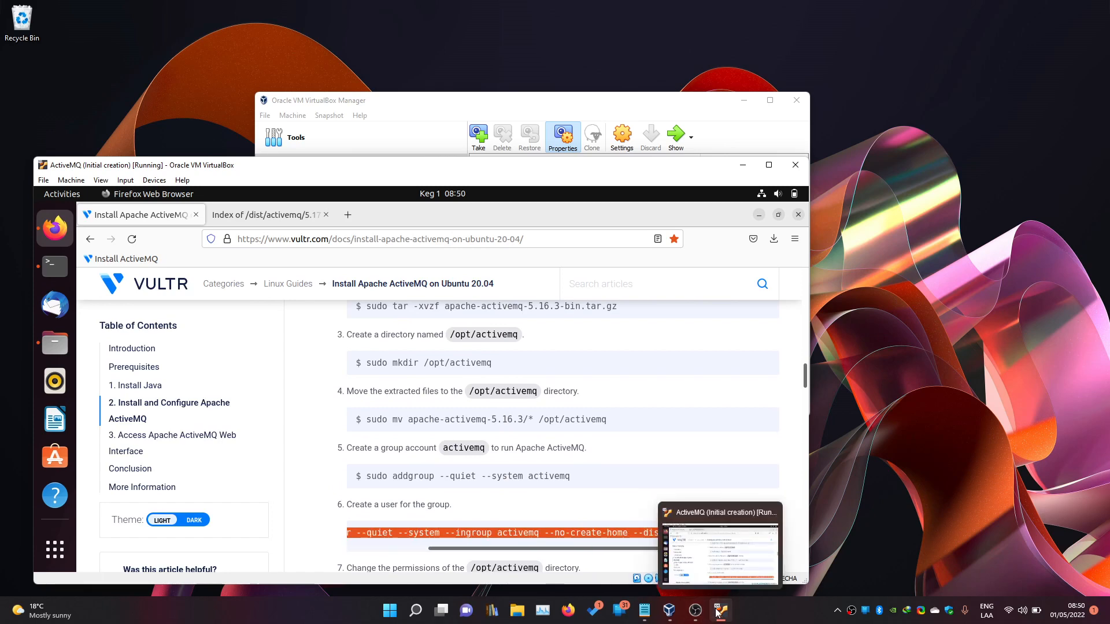
{"action": "left_click", "coordinate": [55, 266]}
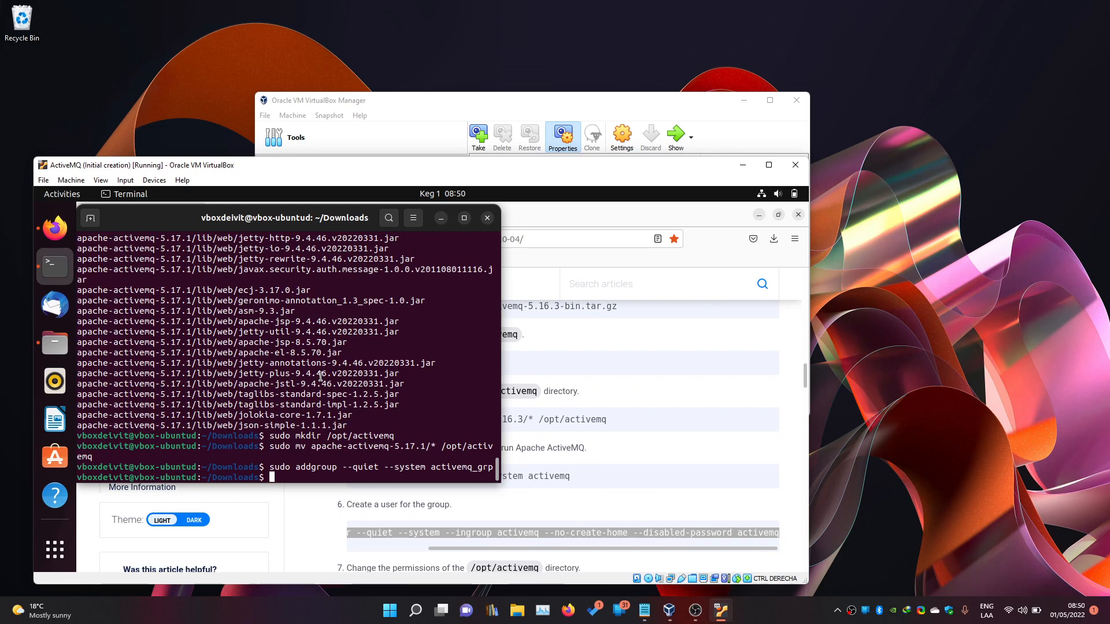
{"action": "key", "text": "ctrl+shift+v"}
{"action": "key", "text": "Left"}
{"action": "key", "text": "Left"}
{"action": "key", "text": "Left"}
{"action": "key", "text": "Left"}
{"action": "key", "text": "Left"}
{"action": "key", "text": "Left"}
{"action": "key", "text": "Left"}
{"action": "key", "text": "Left"}
{"action": "key", "text": "Left"}
{"action": "key", "text": "Left"}
{"action": "key", "text": "Left"}
{"action": "key", "text": "Left"}
{"action": "key", "text": "Left"}
{"action": "key", "text": "Left"}
{"action": "key", "text": "Left"}
{"action": "key", "text": "Left"}
{"action": "key", "text": "Left"}
{"action": "key", "text": "Left"}
{"action": "key", "text": "Left"}
{"action": "key", "text": "Left"}
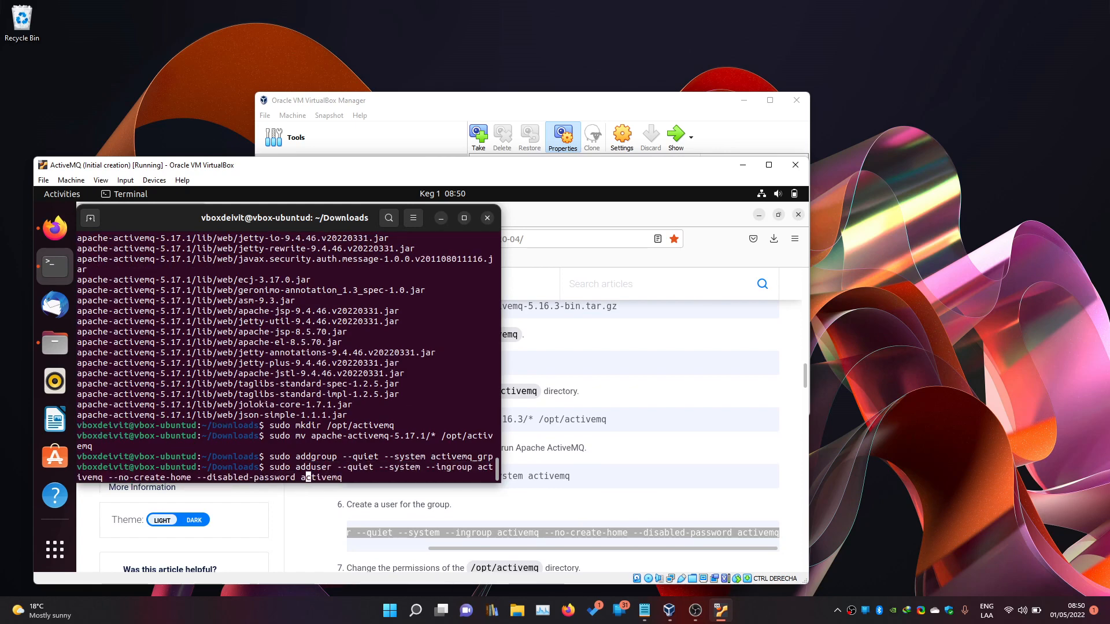
{"action": "key", "text": "Left"}
{"action": "key", "text": "Left"}
{"action": "key", "text": "Left"}
{"action": "key", "text": "Left"}
{"action": "key", "text": "Left"}
{"action": "key", "text": "Left"}
{"action": "key", "text": "Left"}
{"action": "type", "text": "_gr"}
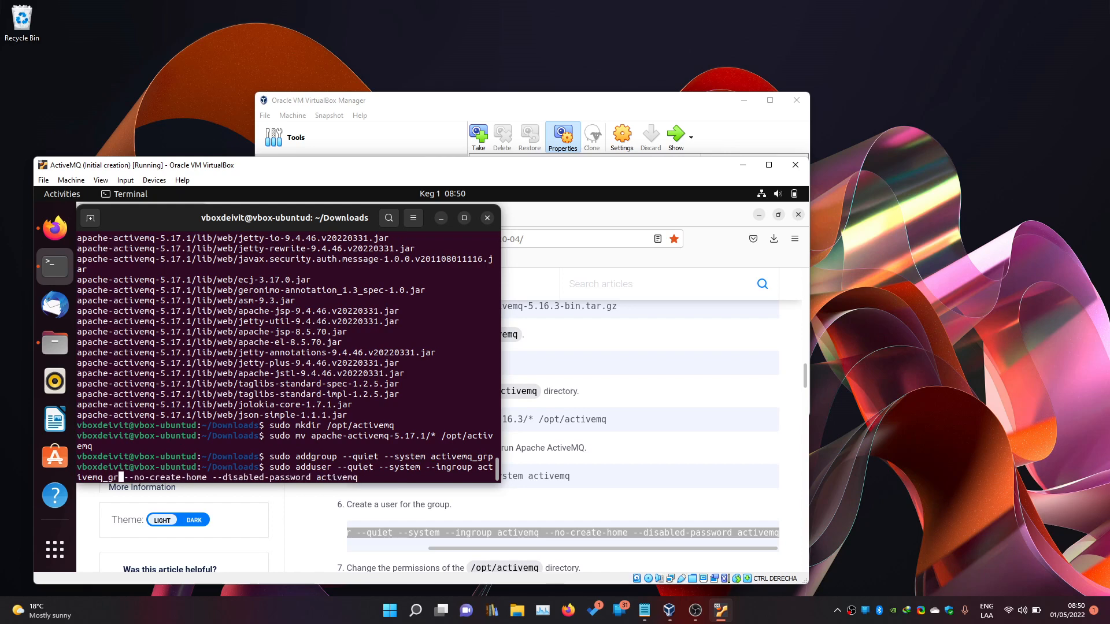
{"action": "type", "text": "p"}
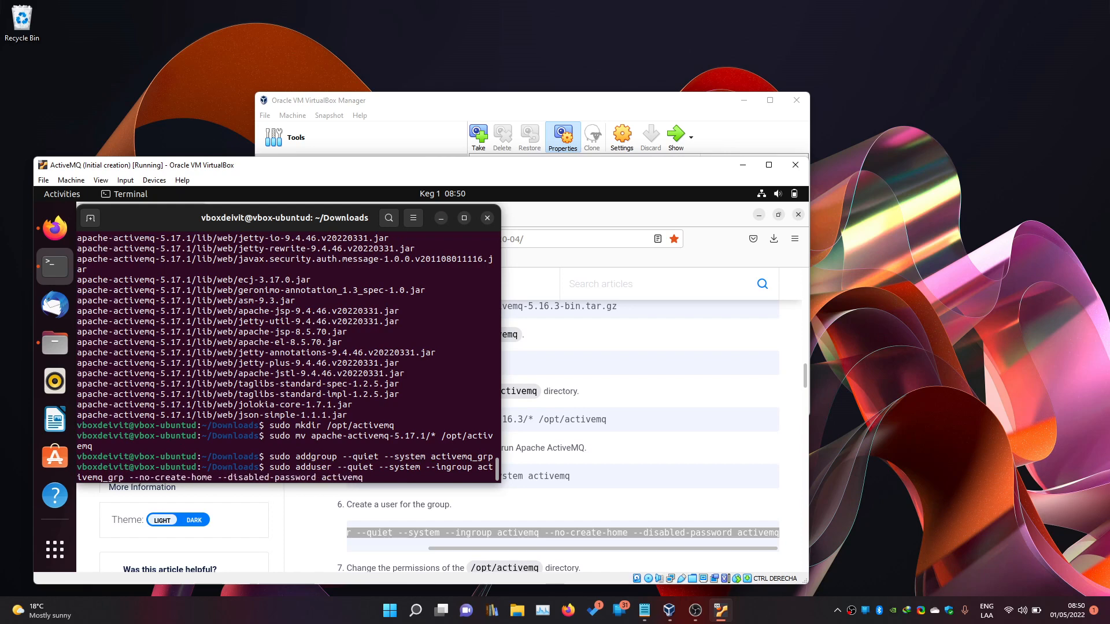
{"action": "key", "text": "Left"}
{"action": "key", "text": "Left"}
{"action": "key", "text": "Left"}
{"action": "key", "text": "Right"}
{"action": "key", "text": "Right"}
{"action": "key", "text": "Right"}
{"action": "key", "text": "Right"}
{"action": "key", "text": "Right"}
{"action": "key", "text": "Right"}
{"action": "key", "text": "Right"}
{"action": "key", "text": "Right"}
{"action": "key", "text": "Right"}
{"action": "key", "text": "Right"}
{"action": "key", "text": "Right"}
{"action": "key", "text": "Right"}
{"action": "key", "text": "Right"}
{"action": "key", "text": "Right"}
{"action": "key", "text": "Right"}
{"action": "key", "text": "Right"}
{"action": "key", "text": "Right"}
{"action": "key", "text": "Right"}
{"action": "key", "text": "Right"}
{"action": "key", "text": "Right"}
{"action": "key", "text": "Right"}
{"action": "key", "text": "Right"}
{"action": "key", "text": "Right"}
{"action": "type", "text": "_us"}
{"action": "key", "text": "Return"}
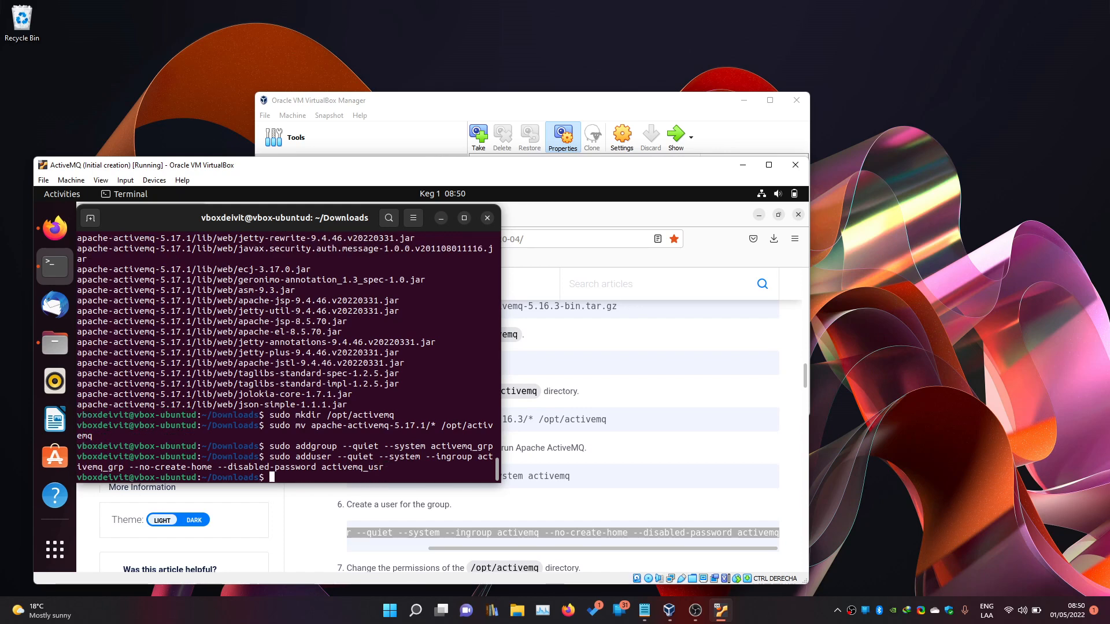
Make /opt/activemq recursively owned by activemq_usr:activemq_grp.
{"action": "scroll", "coordinate": [647, 414], "scroll_direction": "down", "scroll_amount": 1}
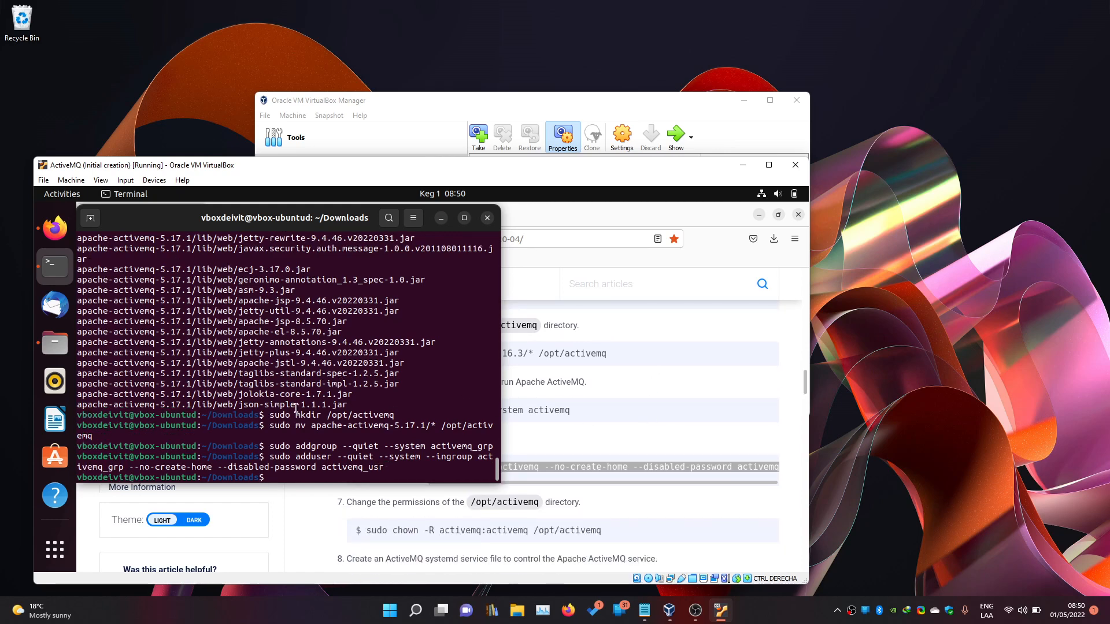
{"action": "type", "text": "sudo chown -R active"}
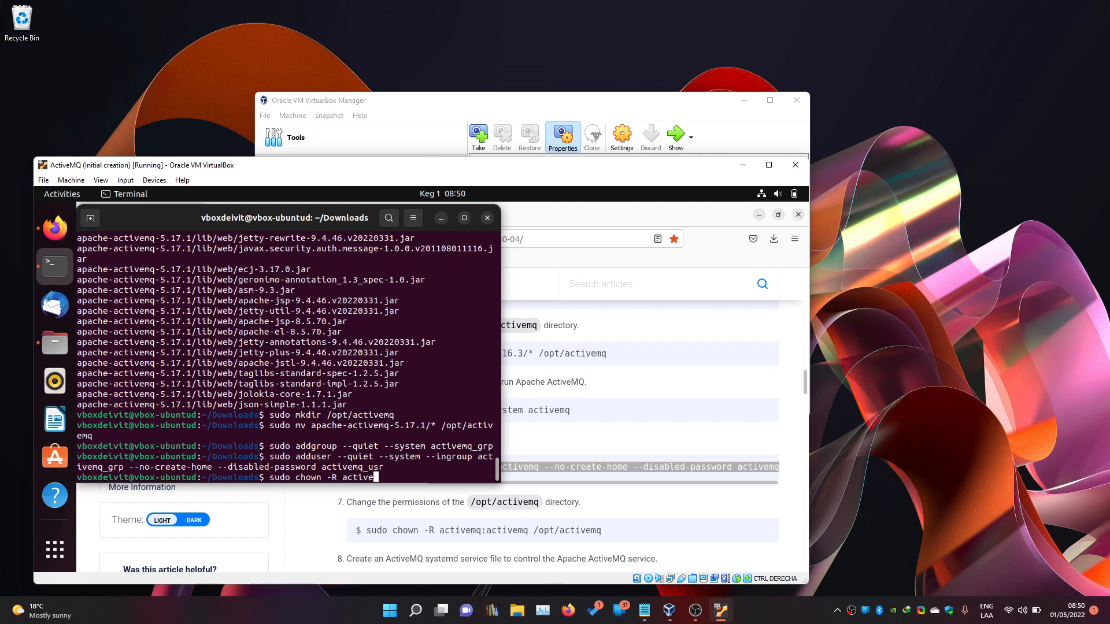
{"action": "type", "text": "mq_usr:activemq_grp /opt"}
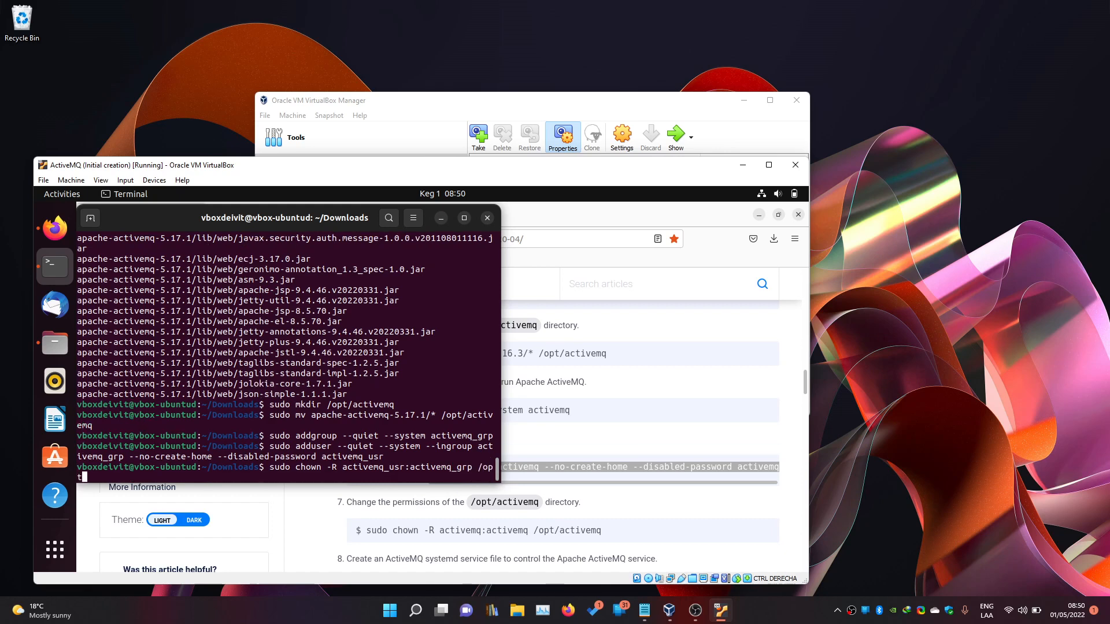
{"action": "type", "text": "/activemq"}
{"action": "key", "text": "Return"}
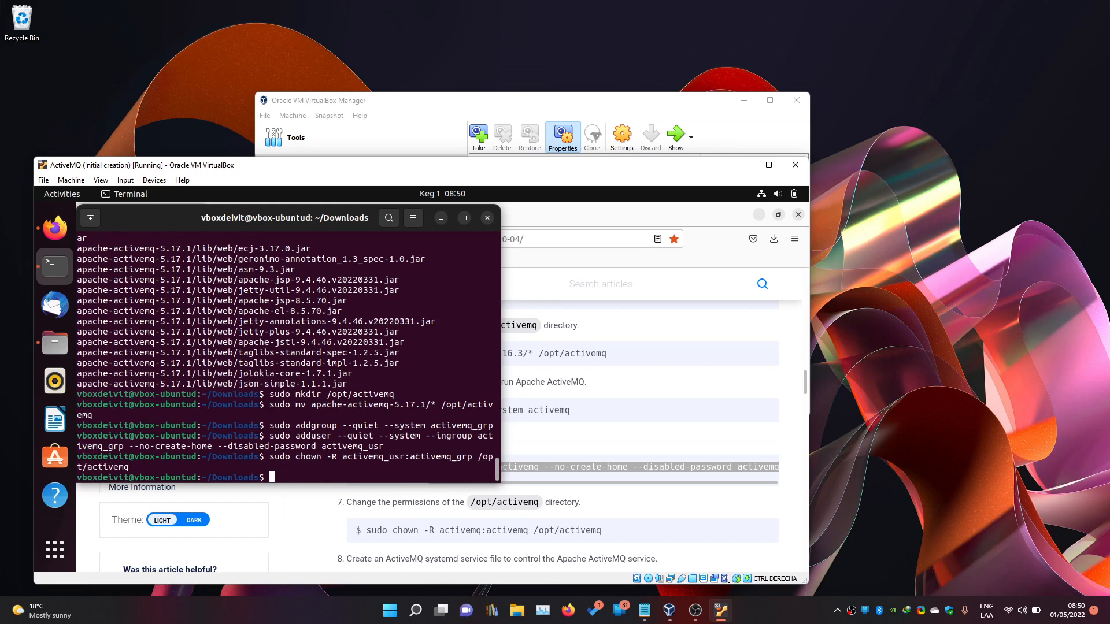
Scroll the guide to the activemq.service unit-file code block.
{"action": "scroll", "coordinate": [598, 504], "scroll_direction": "down", "scroll_amount": 1}
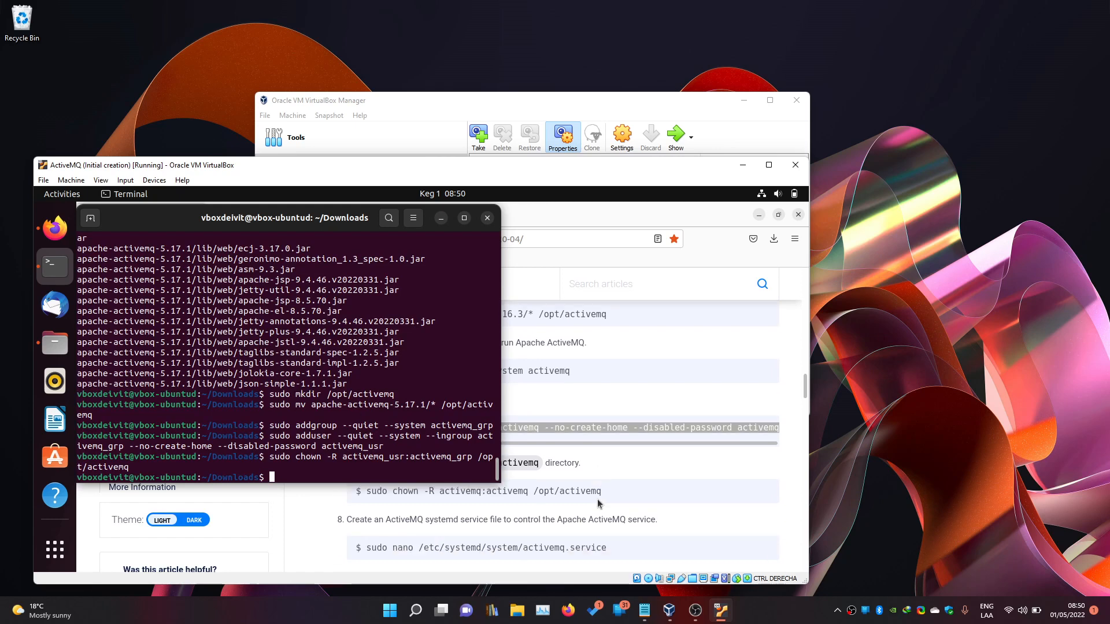
{"action": "scroll", "coordinate": [598, 504], "scroll_direction": "down", "scroll_amount": 1}
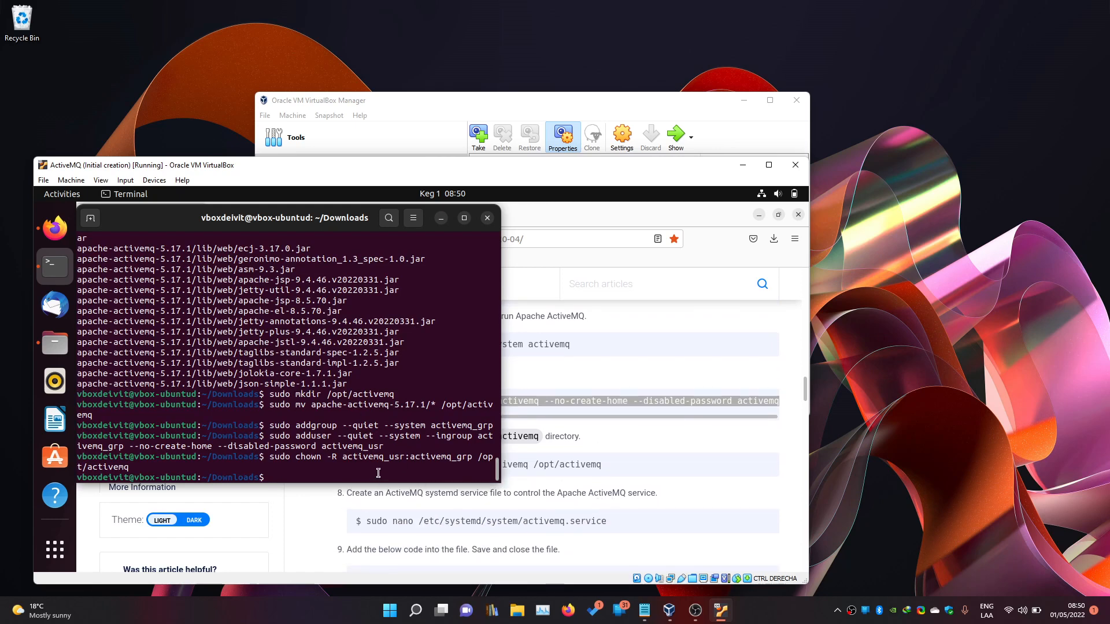
{"action": "left_click_drag", "start_coordinate": [419, 522], "coordinate": [616, 522]}
{"action": "scroll", "coordinate": [549, 518], "scroll_direction": "down", "scroll_amount": 5}
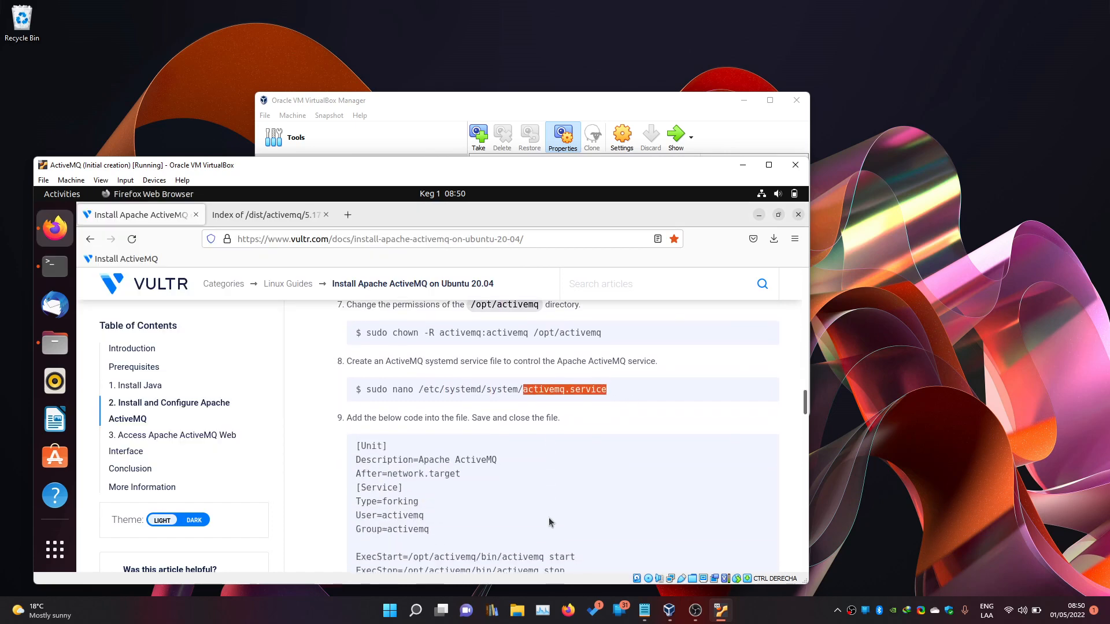
Install vim with sudo apt install vim, confirming the packages.
{"action": "left_click", "coordinate": [60, 270]}
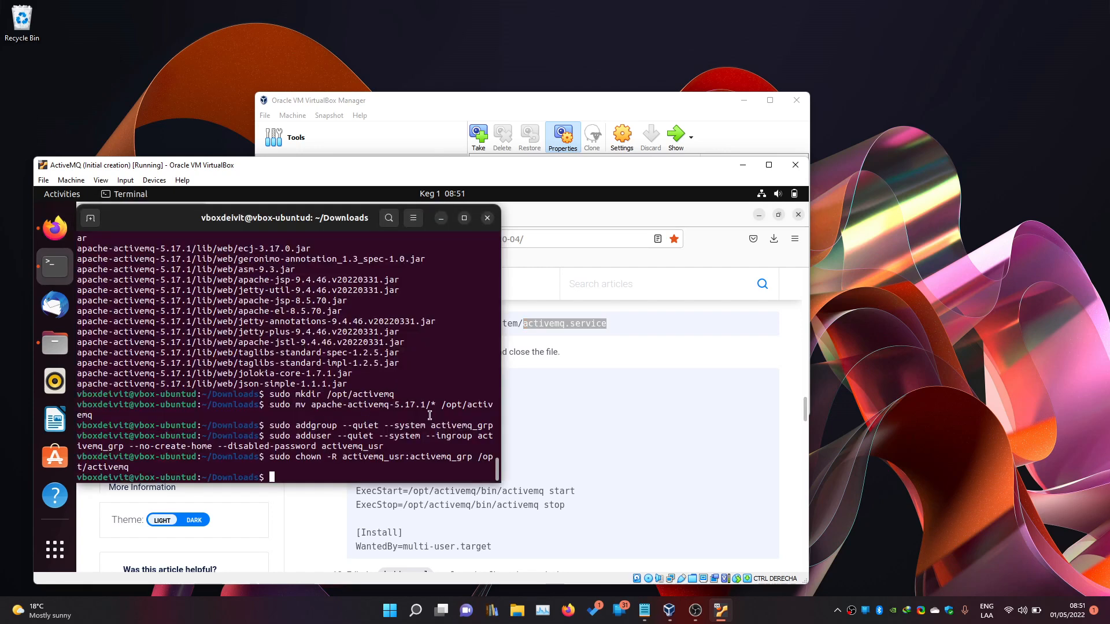
{"action": "scroll", "coordinate": [684, 477], "scroll_direction": "up", "scroll_amount": 5}
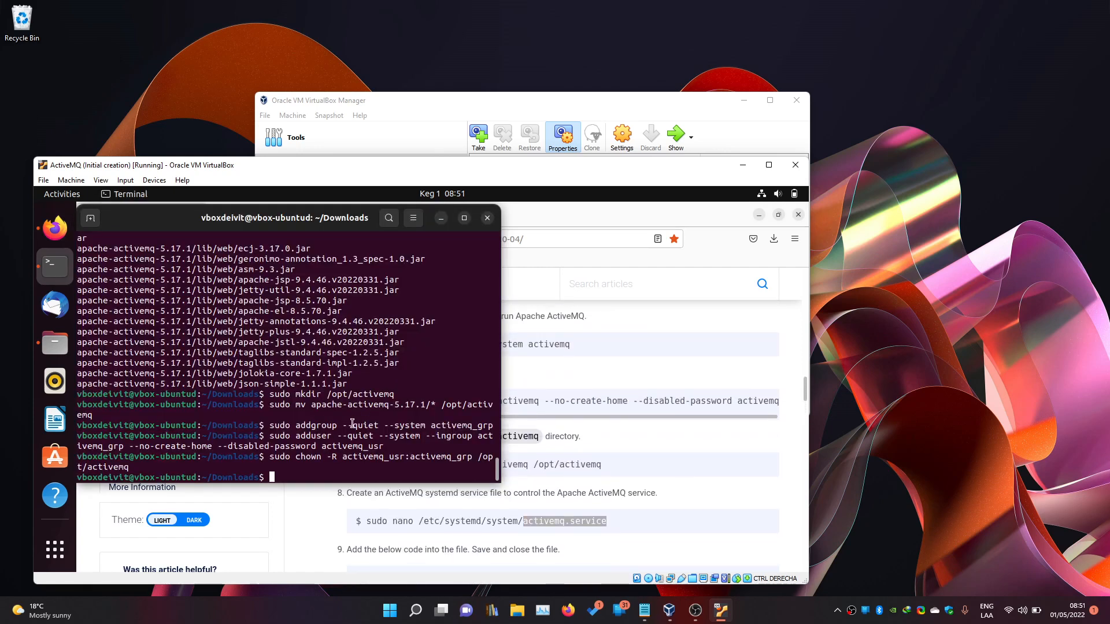
{"action": "type", "text": "sudo apt vim"}
{"action": "key", "text": "Left"}
{"action": "key", "text": "ctrl"}
{"action": "key", "text": "Escape"}
{"action": "key", "text": "Left"}
{"action": "key", "text": "Left"}
{"action": "type", "text": "install"}
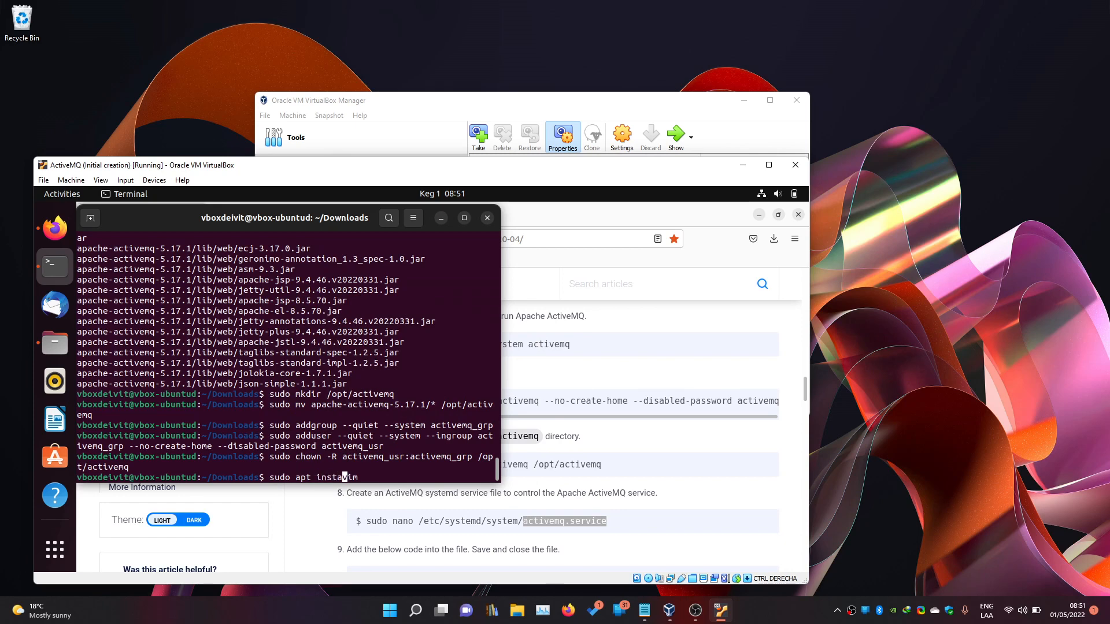
{"action": "key", "text": "Return"}
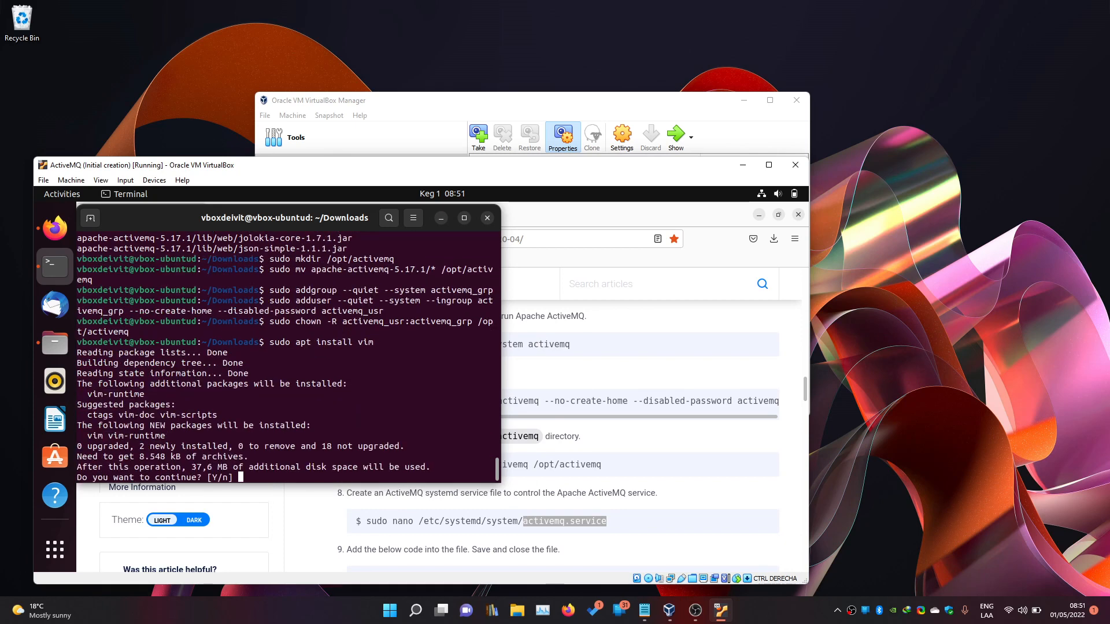
{"action": "key", "text": "Return"}
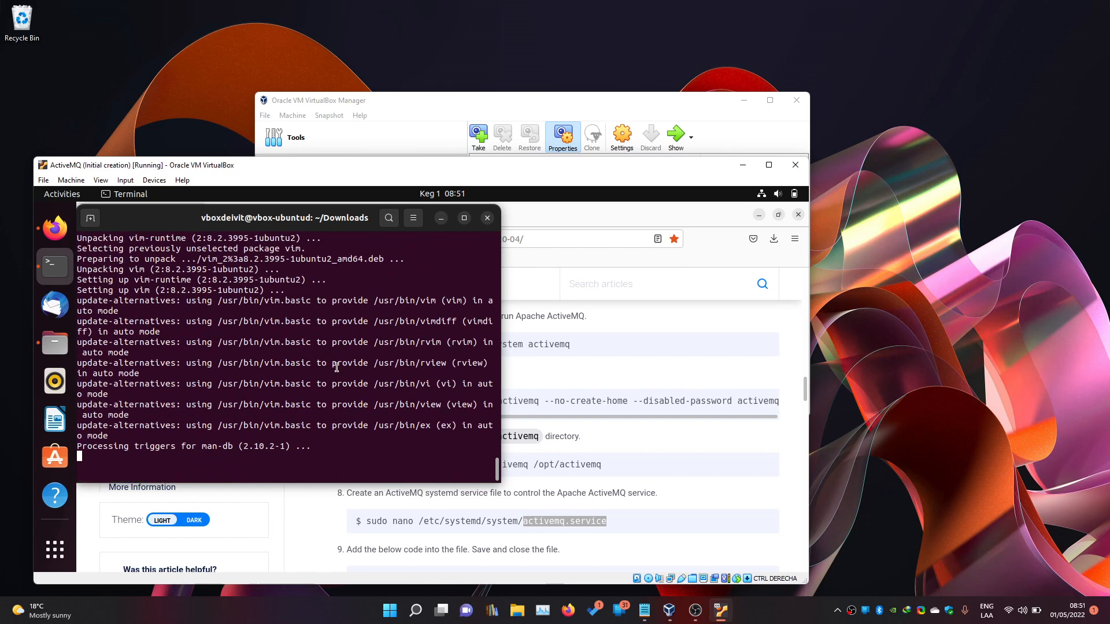
Create and open /etc/systemd/system/activemq.service in vim with sudo.
{"action": "type", "text": "sudo "}
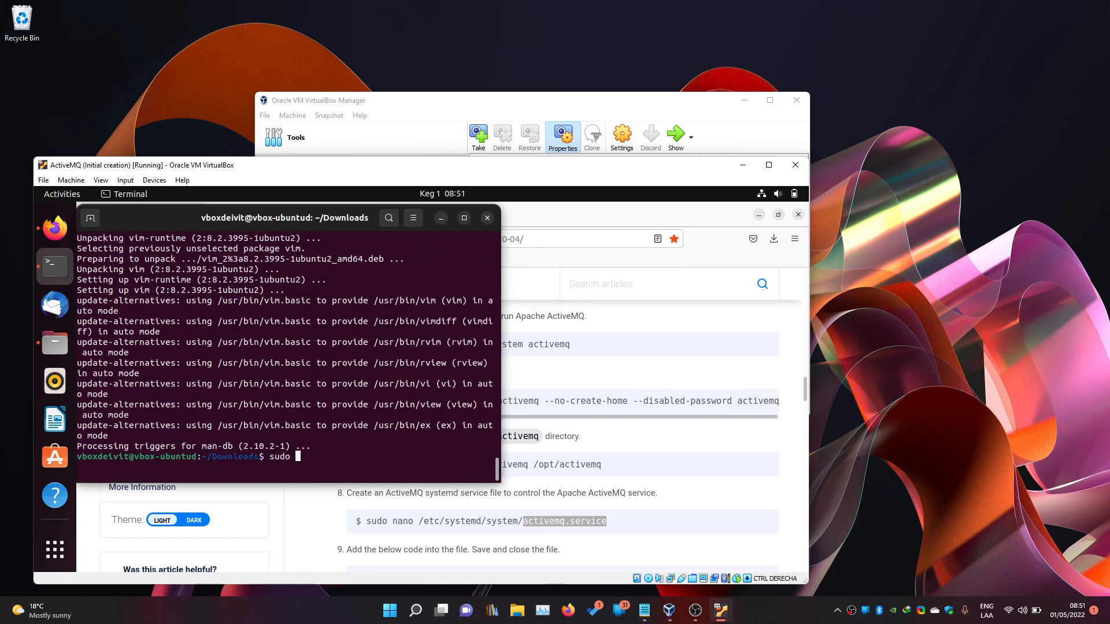
{"action": "type", "text": "vim /etc/"}
{"action": "type", "text": "systemd"}
{"action": "type", "text": "/system"}
{"action": "key", "text": "BackSpace"}
{"action": "type", "text": "tem/"}
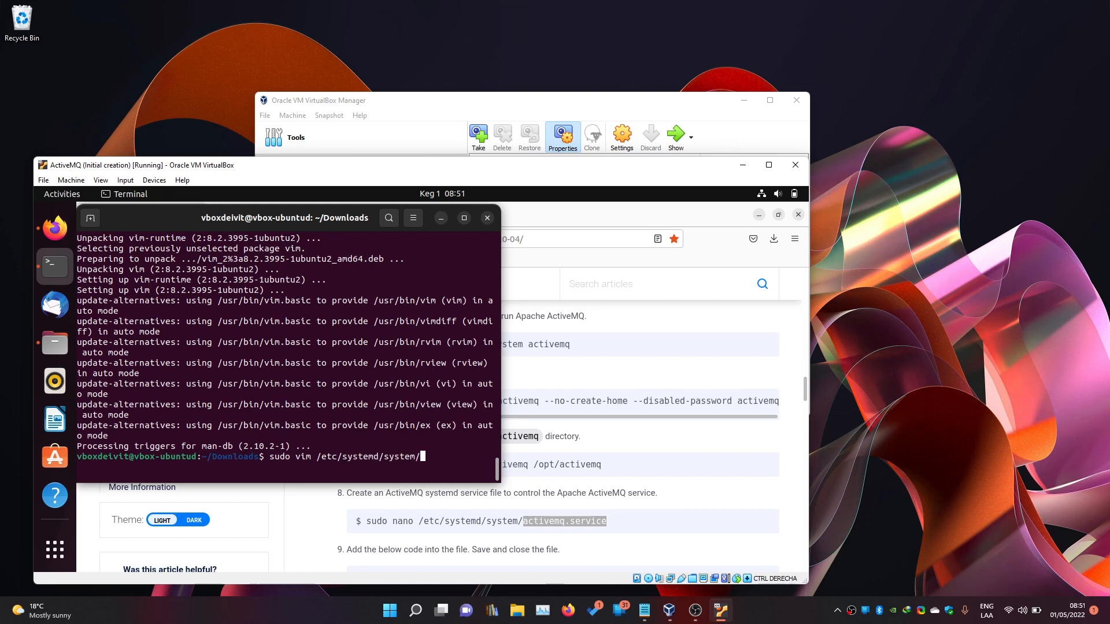
{"action": "type", "text": "activemq.service"}
{"action": "key", "text": "Return"}
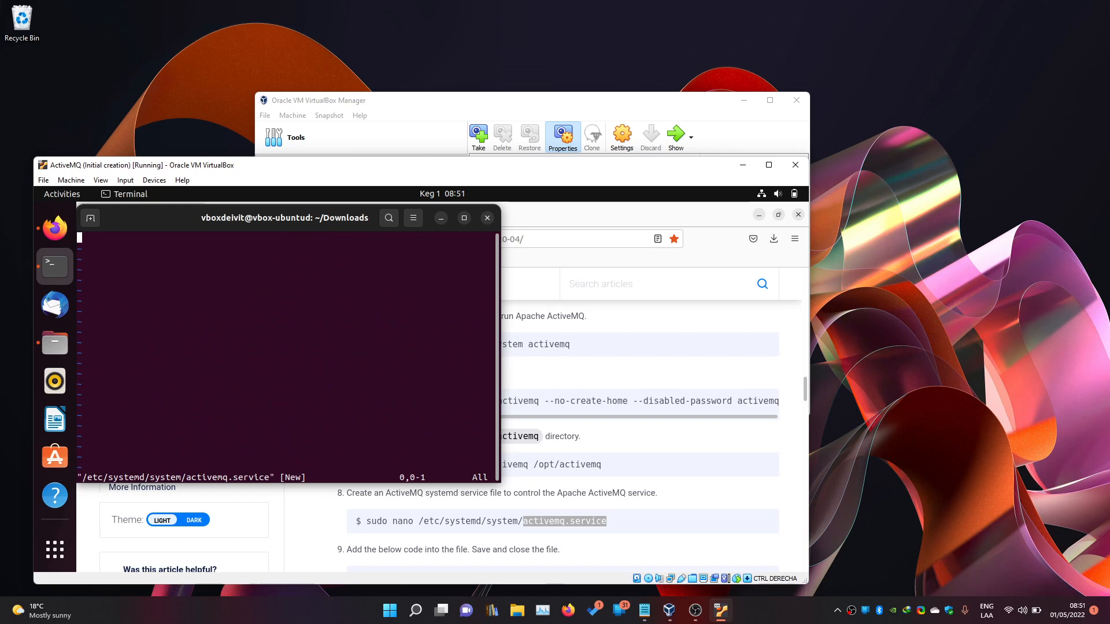
Paste the guide's ActiveMQ service definition into the empty activemq.service file.
{"action": "left_click", "coordinate": [721, 507]}
{"action": "scroll", "coordinate": [722, 508], "scroll_direction": "down", "scroll_amount": 3}
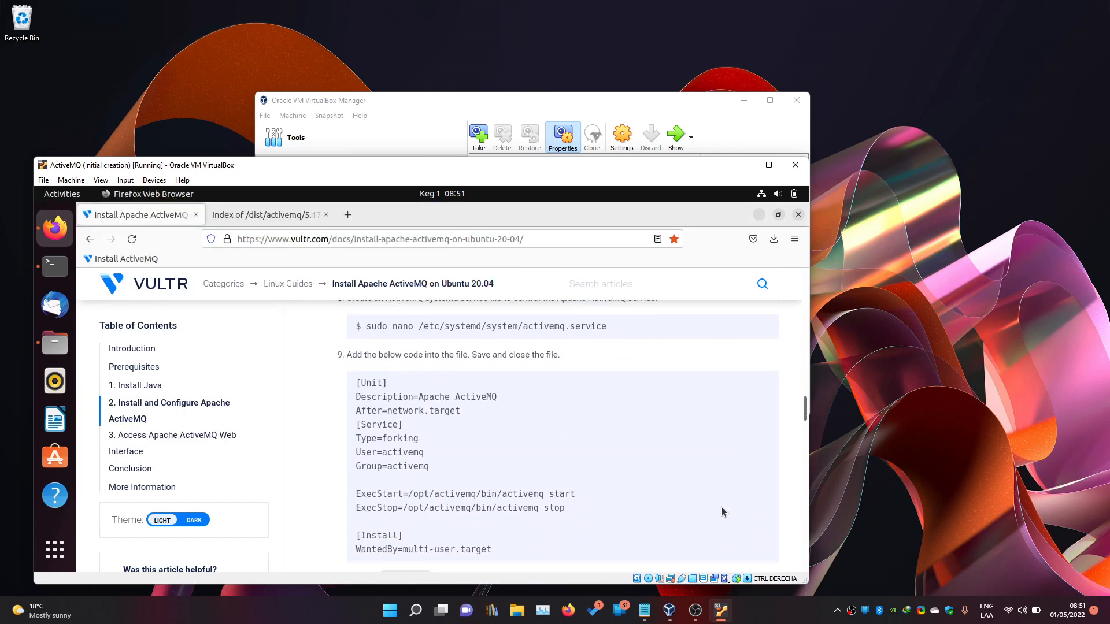
{"action": "left_click_drag", "start_coordinate": [502, 550], "coordinate": [358, 380]}
{"action": "key", "text": "ctrl+c"}
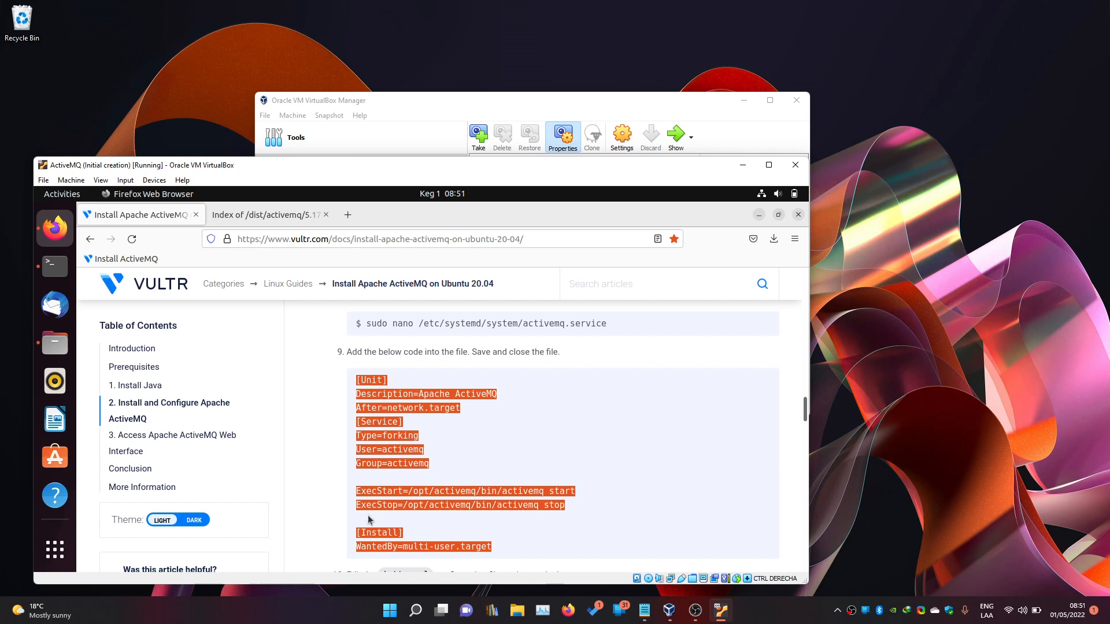
{"action": "left_click", "coordinate": [61, 267]}
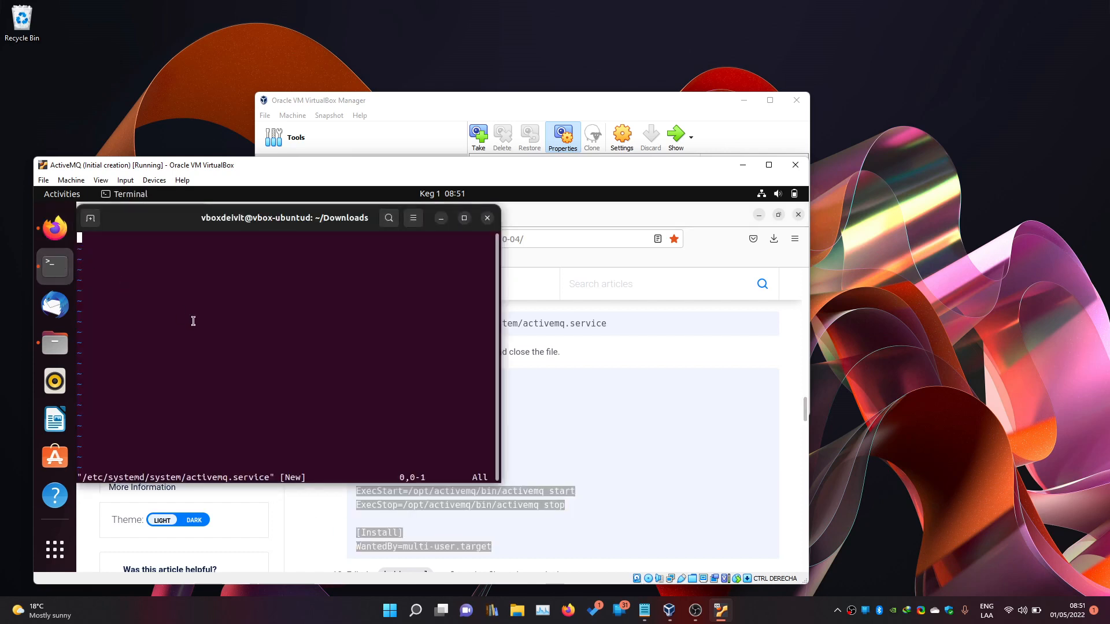
{"action": "key", "text": "i"}
{"action": "key", "text": "ctrl+shift+v"}
{"action": "key", "text": "Escape"}
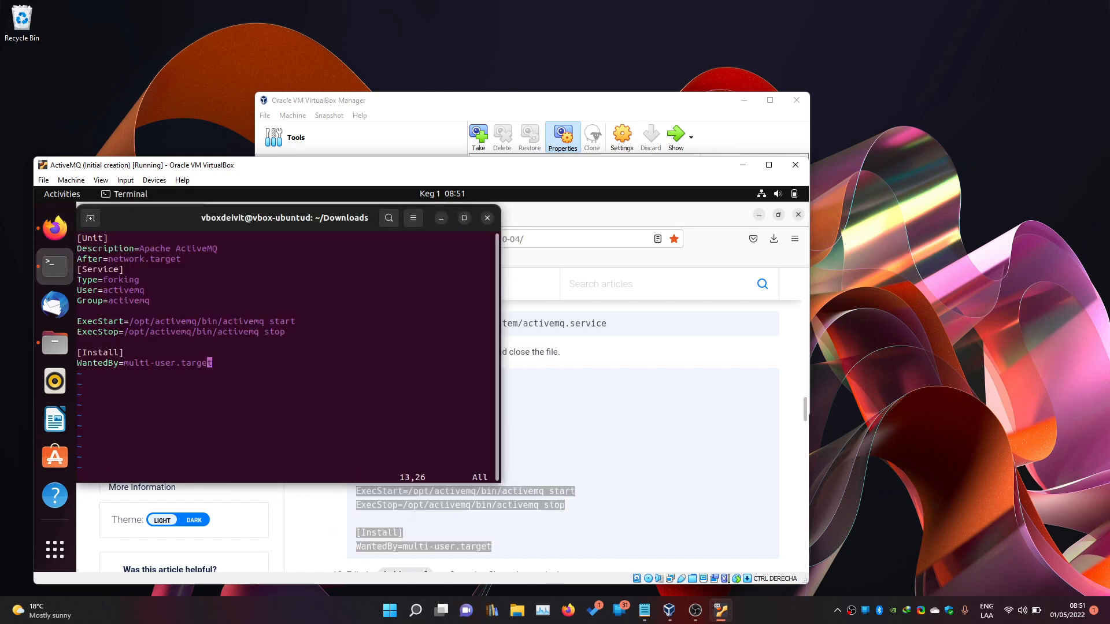
Set User=activemq_usr and Group=activemq_grp, then save and quit with :wq.
{"action": "key", "text": "Up"}
{"action": "key", "text": "Up"}
{"action": "key", "text": "Up"}
{"action": "key", "text": "Up"}
{"action": "key", "text": "Up"}
{"action": "key", "text": "Up"}
{"action": "key", "text": "Up"}
{"action": "key", "text": "Left"}
{"action": "key", "text": "Left"}
{"action": "key", "text": "Left"}
{"action": "key", "text": "Left"}
{"action": "key", "text": "Left"}
{"action": "key", "text": "Left"}
{"action": "key", "text": "Left"}
{"action": "key", "text": "Left"}
{"action": "key", "text": "Left"}
{"action": "key", "text": "Left"}
{"action": "key", "text": "Left"}
{"action": "key", "text": "Right"}
{"action": "key", "text": "Right"}
{"action": "key", "text": "Right"}
{"action": "key", "text": "Right"}
{"action": "key", "text": "Right"}
{"action": "key", "text": "Right"}
{"action": "key", "text": "Right"}
{"action": "key", "text": "Right"}
{"action": "key", "text": "Right"}
{"action": "key", "text": "Right"}
{"action": "key", "text": "Right"}
{"action": "type", "text": "a_usr"}
{"action": "key", "text": "Down"}
{"action": "type", "text": "_grp"}
{"action": "key", "text": "Escape"}
{"action": "type", "text": ":wq"}
{"action": "key", "text": "Return"}
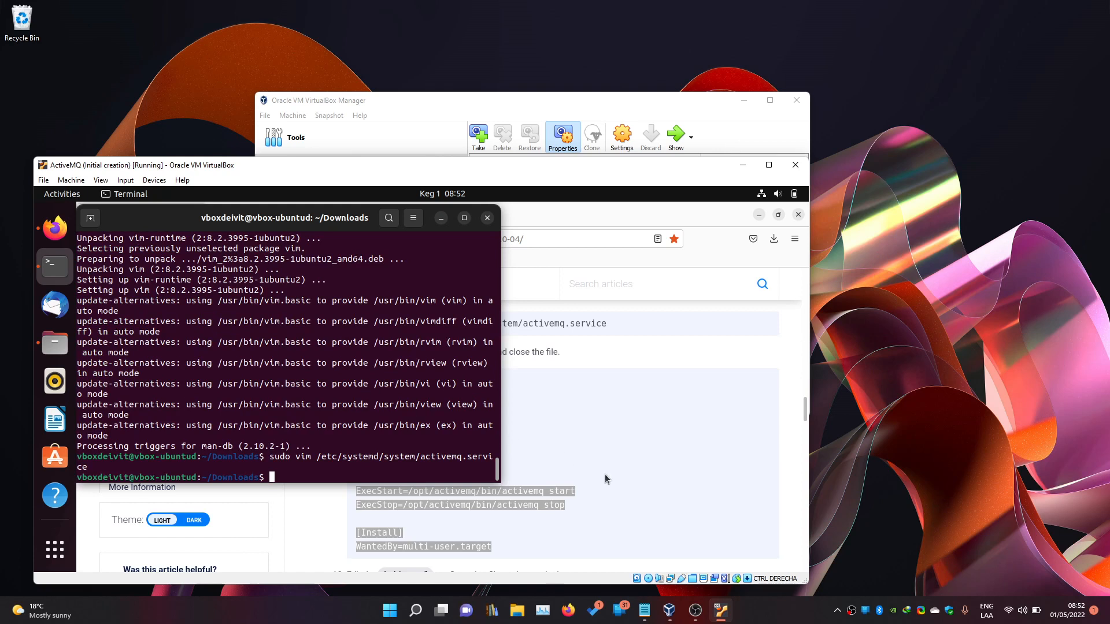
{"action": "scroll", "coordinate": [607, 479], "scroll_direction": "down", "scroll_amount": 2}
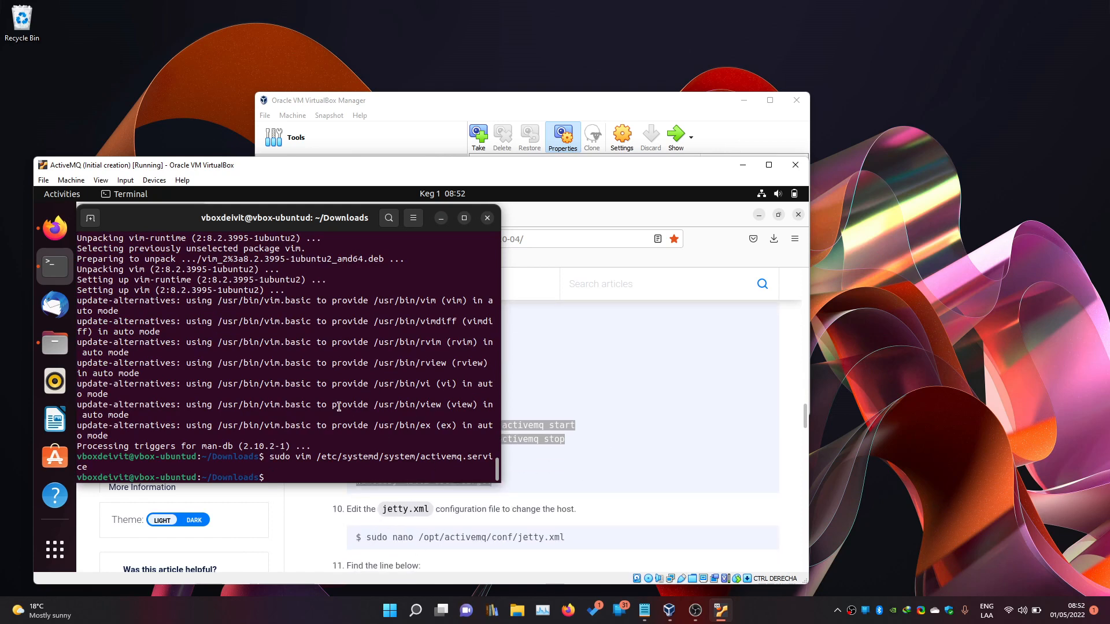
Open /opt/activemq/conf/jetty.xml in vim and find the 127.0.0.1 host line.
{"action": "type", "text": "sudo vim /opt/active"}
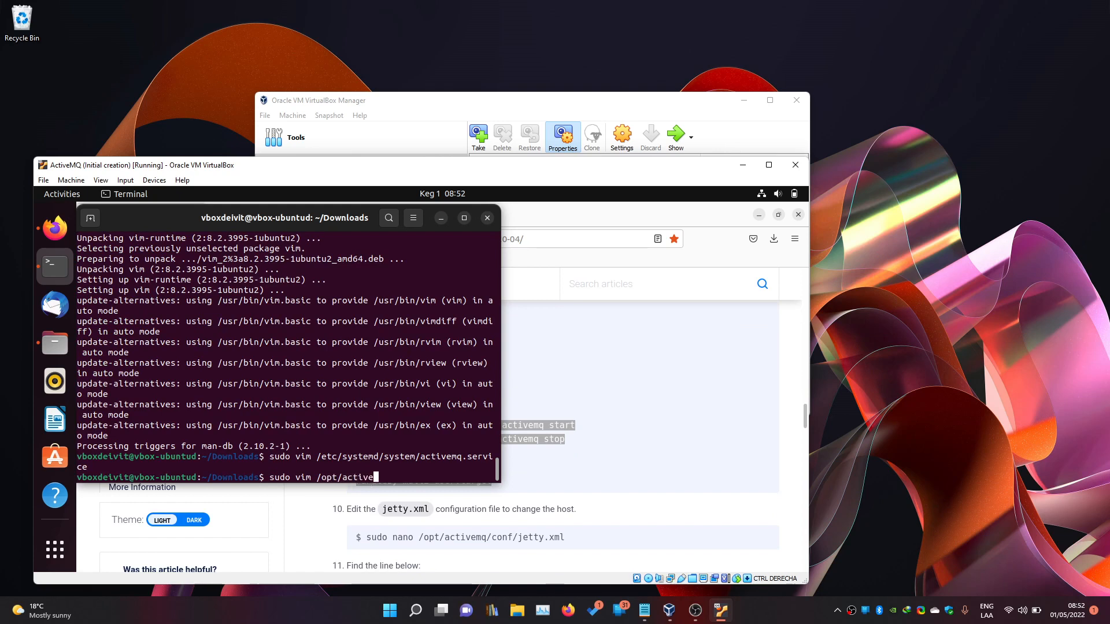
{"action": "type", "text": "mq/conf/jetty.xml"}
{"action": "key", "text": "Return"}
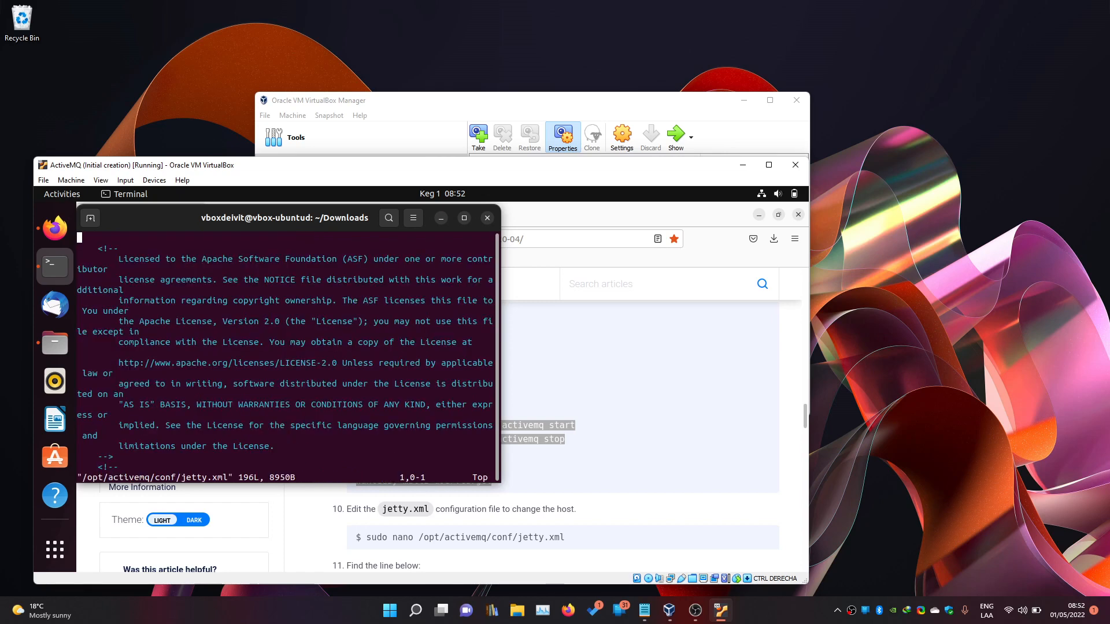
{"action": "scroll", "coordinate": [630, 507], "scroll_direction": "down", "scroll_amount": 2}
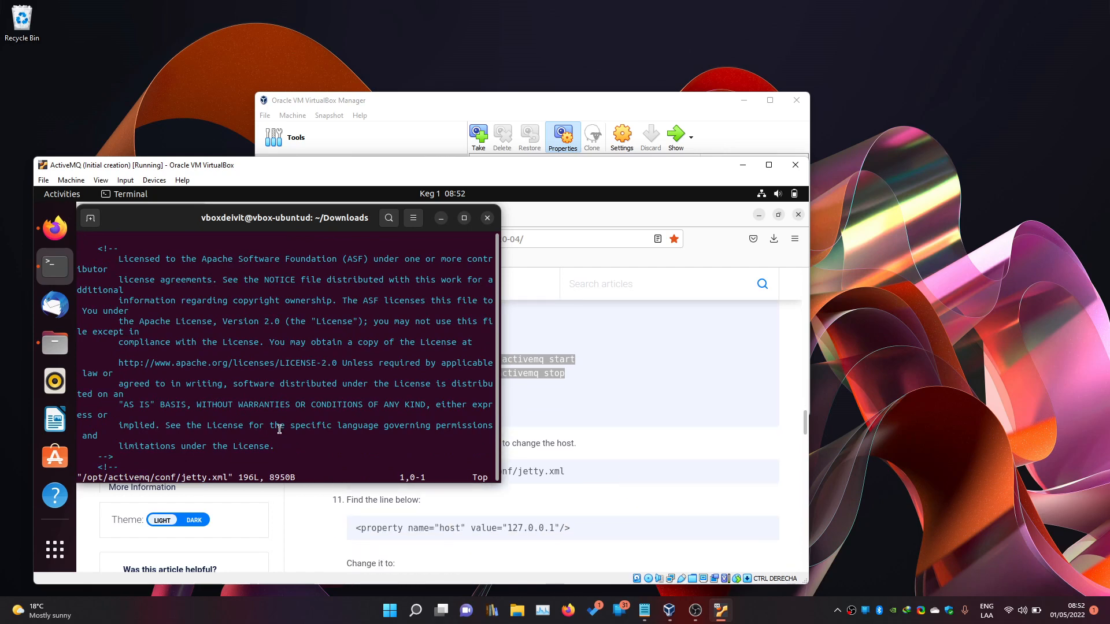
{"action": "key", "text": "slash"}
{"action": "type", "text": "127"}
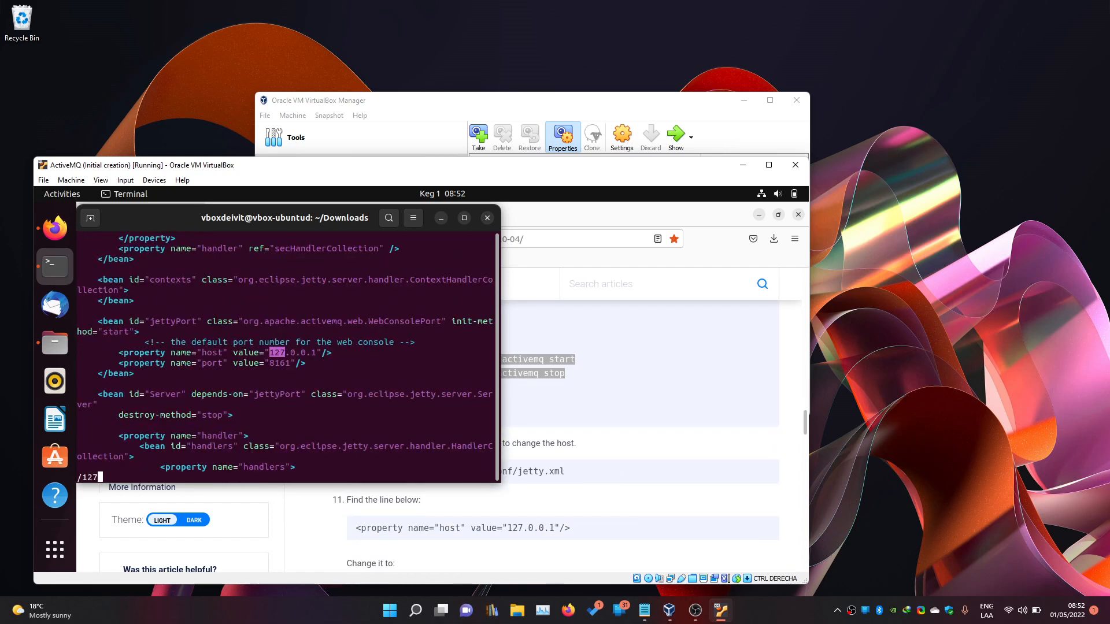
{"action": "key", "text": "Return"}
Change the web console host to 0.0.0.0 and save jetty.xml with :wq.
{"action": "key", "text": "l"}
{"action": "key", "text": "x"}
{"action": "key", "text": "x"}
{"action": "key", "text": "x"}
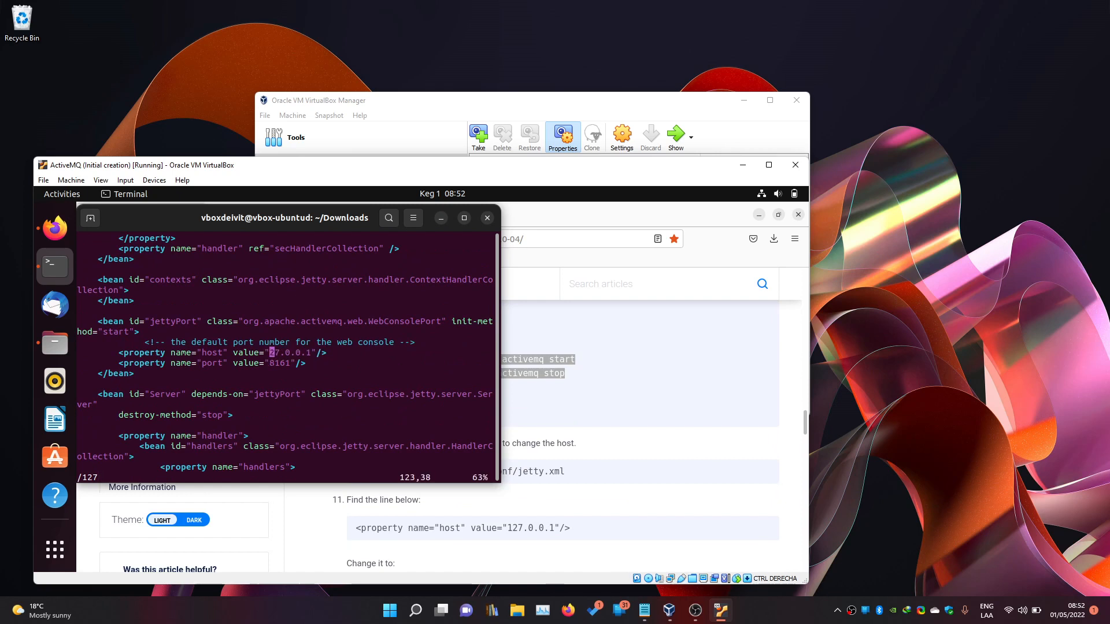
{"action": "type", "text": "i0"}
{"action": "key", "text": "Escape"}
{"action": "key", "text": "l"}
{"action": "key", "text": "l"}
{"action": "key", "text": "l"}
{"action": "key", "text": "l"}
{"action": "key", "text": "l"}
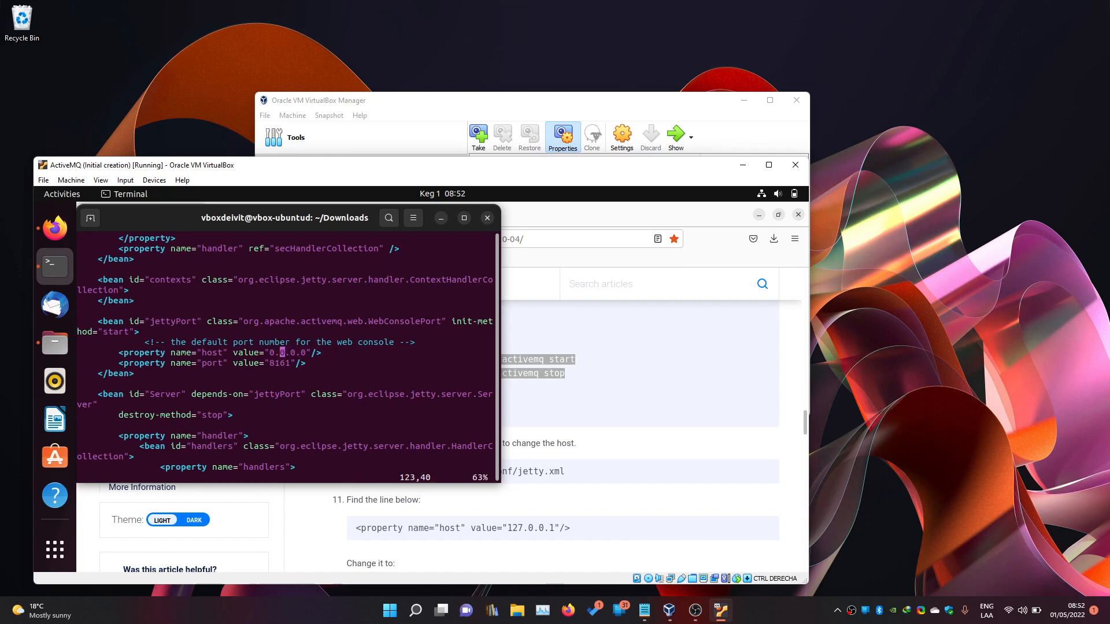
{"action": "key", "text": "h"}
{"action": "key", "text": "h"}
{"action": "key", "text": "h"}
{"action": "key", "text": "l"}
{"action": "key", "text": "l"}
{"action": "key", "text": "l"}
{"action": "type", "text": ":wq"}
{"action": "key", "text": "Return"}
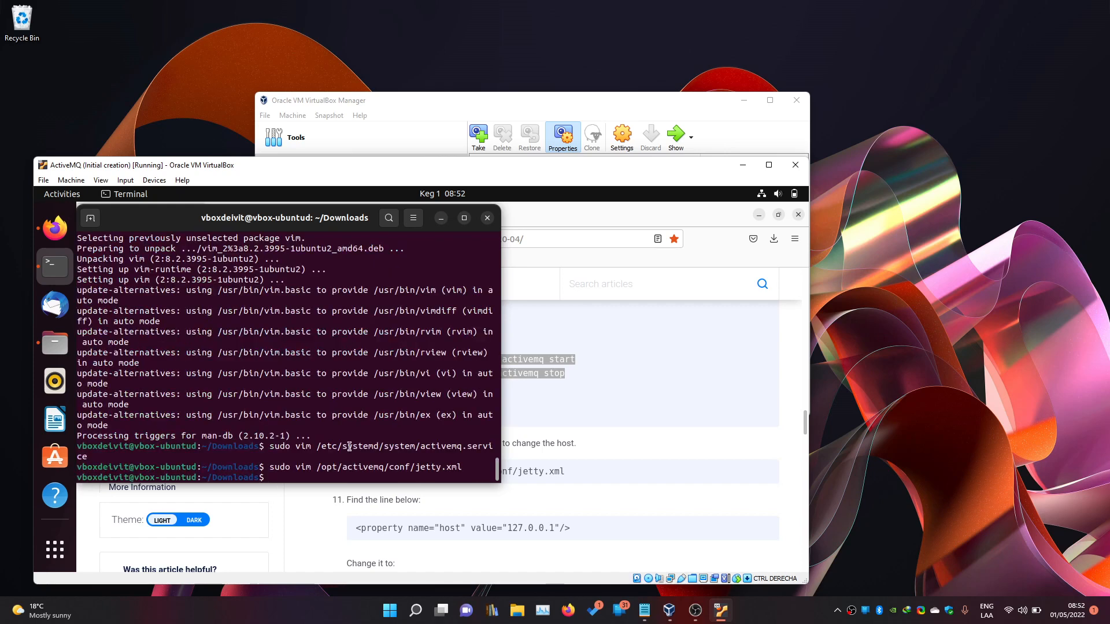
Run the guide's systemctl daemon-reload command.
{"action": "scroll", "coordinate": [599, 528], "scroll_direction": "down", "scroll_amount": 3}
{"action": "scroll", "coordinate": [560, 531], "scroll_direction": "up", "scroll_amount": 1}
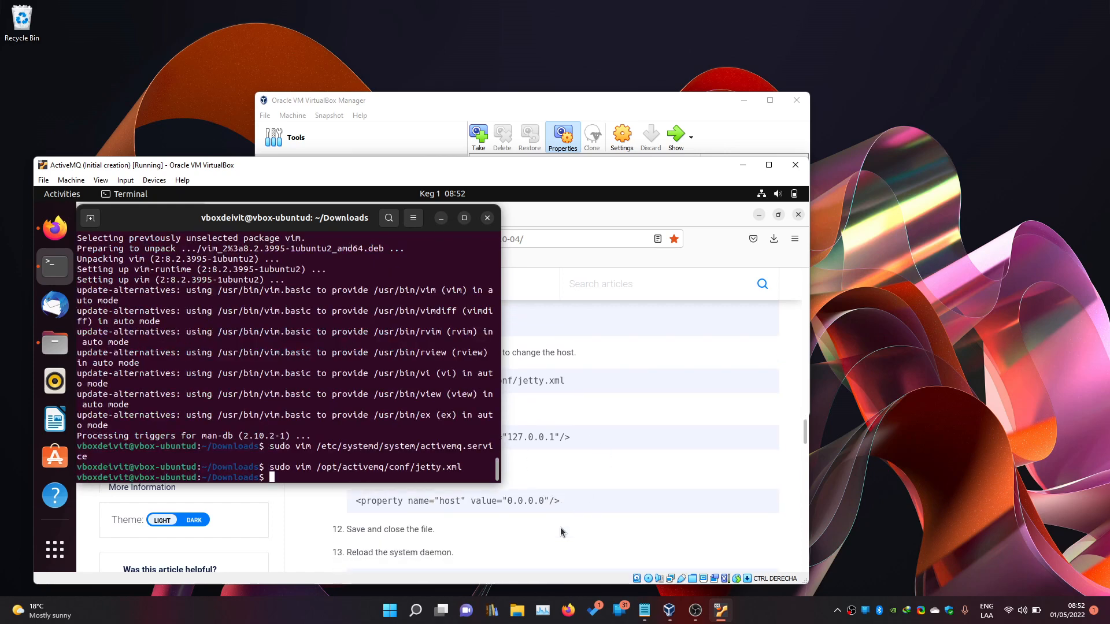
{"action": "scroll", "coordinate": [560, 527], "scroll_direction": "down", "scroll_amount": 3}
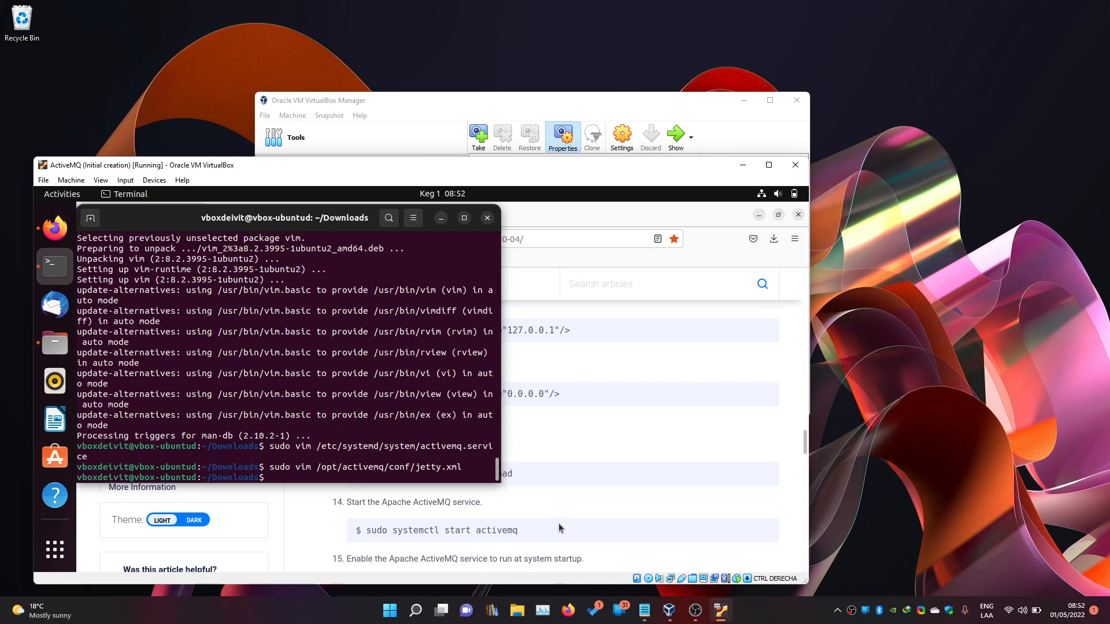
{"action": "left_click", "coordinate": [561, 528]}
{"action": "left_click_drag", "start_coordinate": [366, 474], "coordinate": [515, 482]}
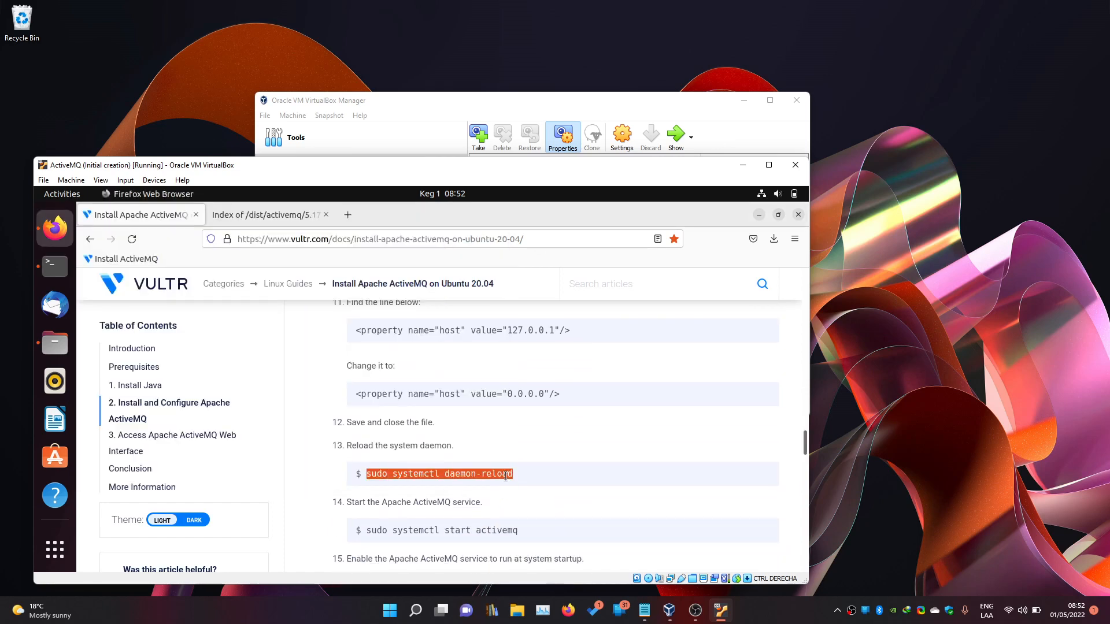
{"action": "left_click", "coordinate": [55, 266]}
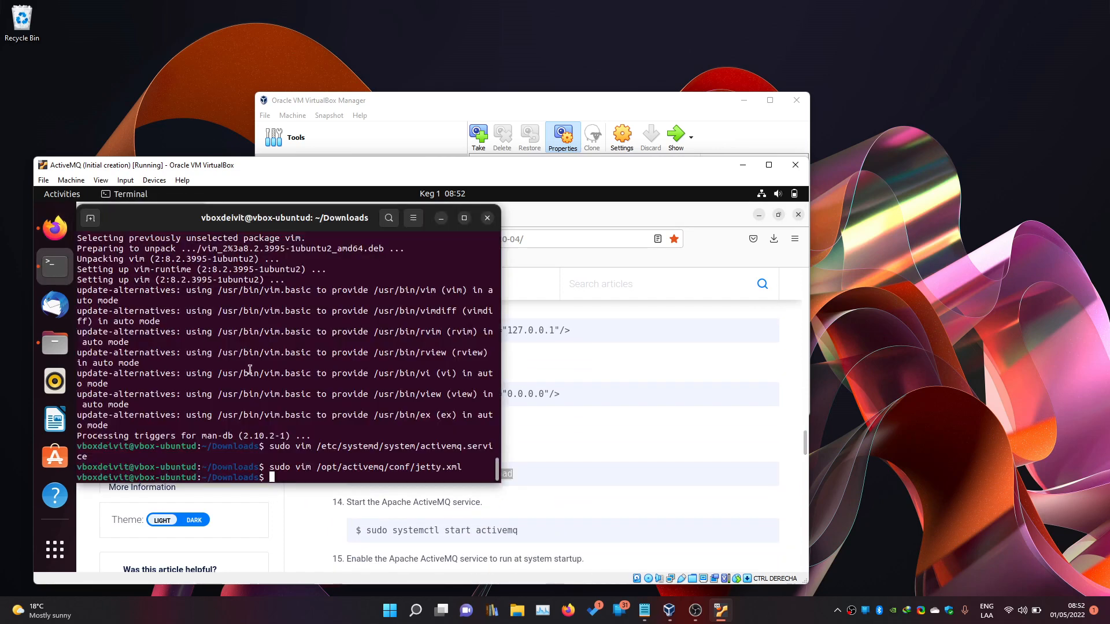
{"action": "type", "text": "sudo systemctl daemon-reload"}
{"action": "key", "text": "Return"}
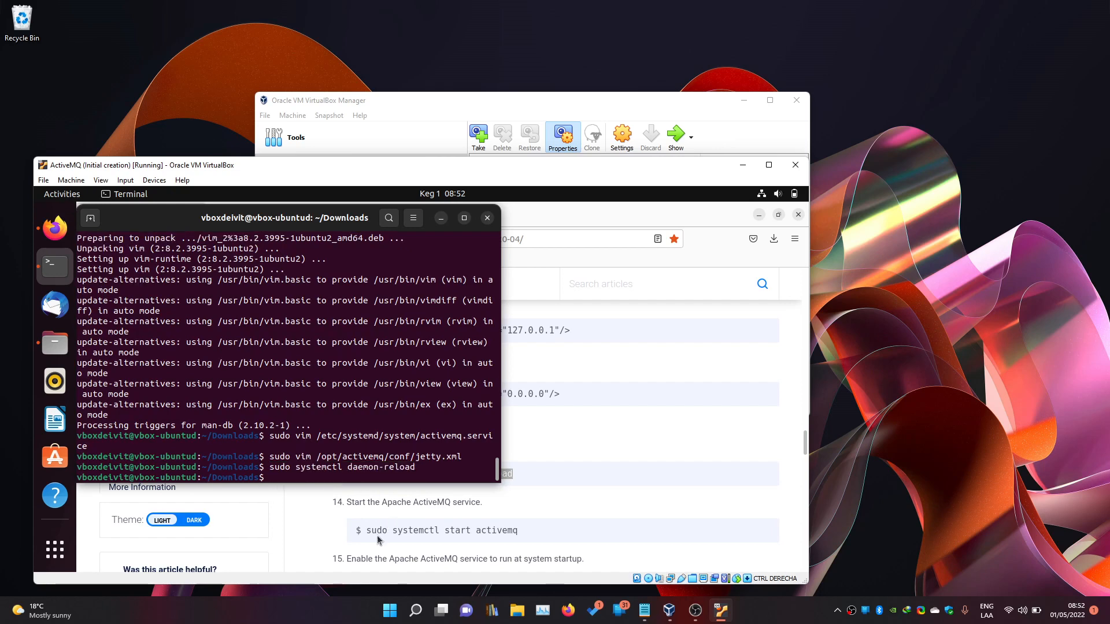
Start the activemq service with systemctl start activemq.
{"action": "left_click", "coordinate": [380, 531]}
{"action": "left_click_drag", "start_coordinate": [367, 530], "coordinate": [518, 530]}
{"action": "key", "text": "ctrl+c"}
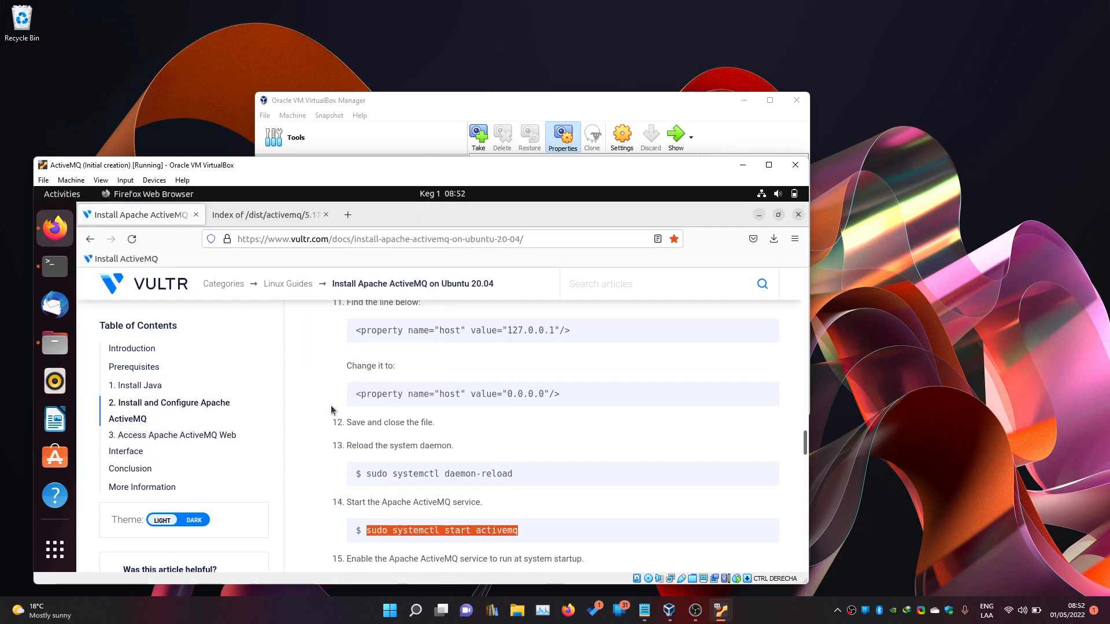
{"action": "key", "text": "alt+Tab"}
{"action": "key", "text": "ctrl+shift+v"}
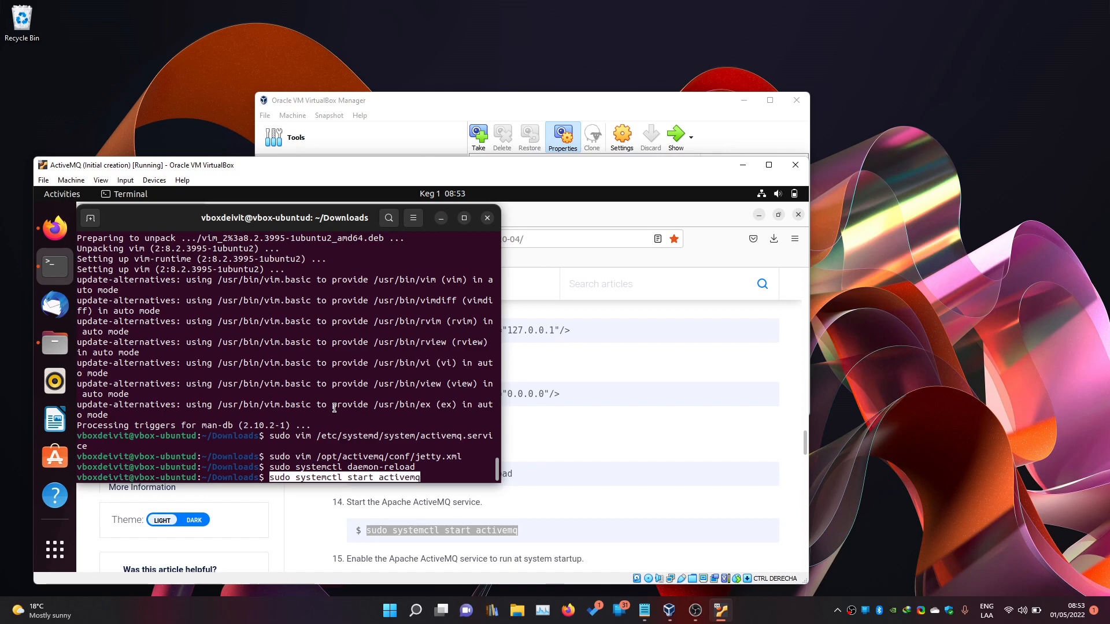
{"action": "key", "text": "Return"}
Enable the activemq service at startup with systemctl enable activemq.
{"action": "scroll", "coordinate": [625, 511], "scroll_direction": "down", "scroll_amount": 2}
{"action": "left_click", "coordinate": [399, 512]}
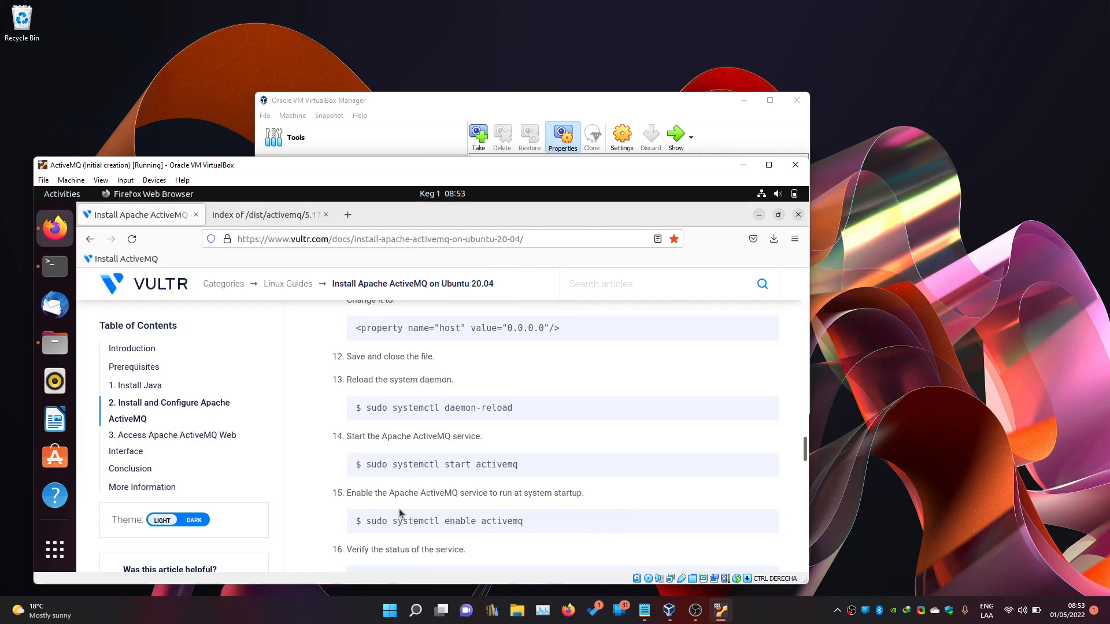
{"action": "left_click_drag", "start_coordinate": [375, 520], "coordinate": [488, 522]}
{"action": "key", "text": "ctrl+c"}
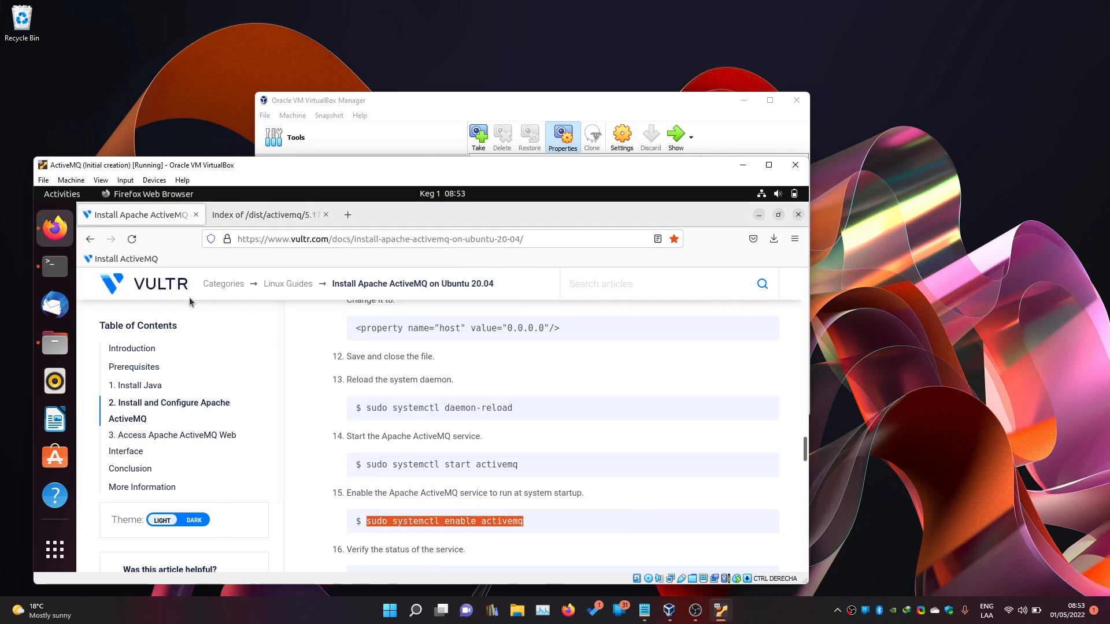
{"action": "key", "text": "alt+Tab"}
{"action": "key", "text": "ctrl+shift+v"}
{"action": "key", "text": "Return"}
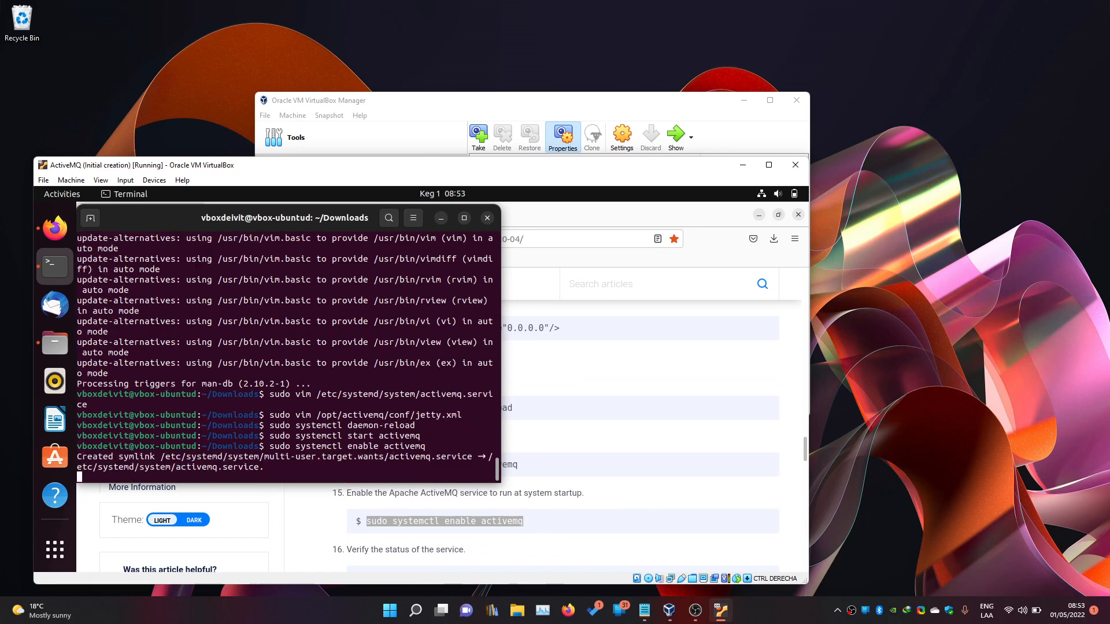
Check with systemctl status activemq that the service is active (running).
{"action": "left_click", "coordinate": [627, 494]}
{"action": "scroll", "coordinate": [627, 495], "scroll_direction": "down", "scroll_amount": 3}
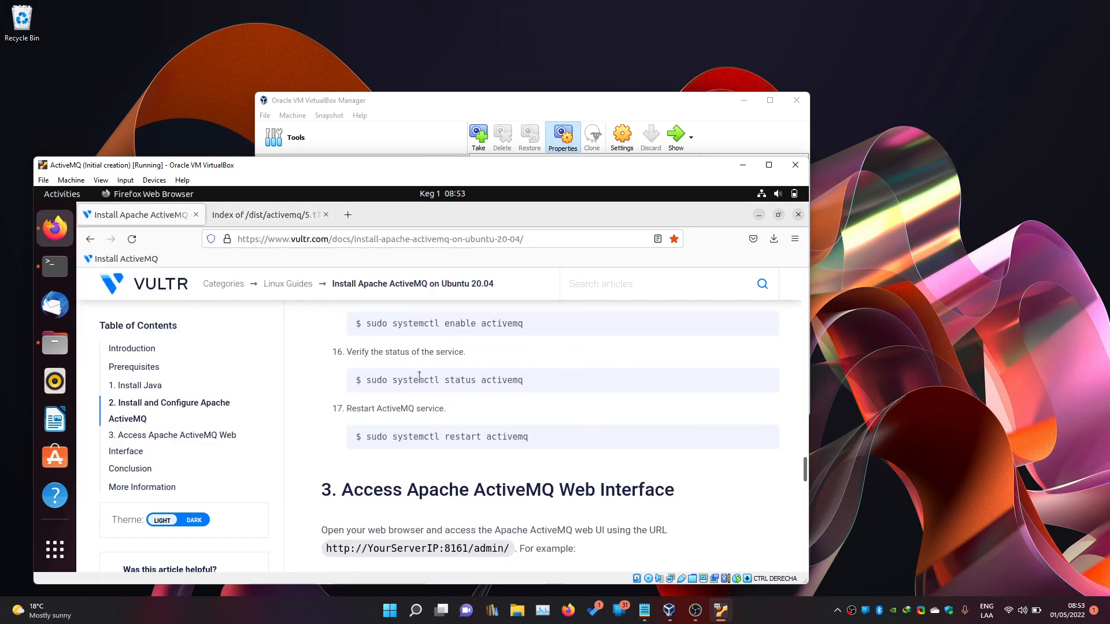
{"action": "left_click_drag", "start_coordinate": [366, 380], "coordinate": [495, 380]}
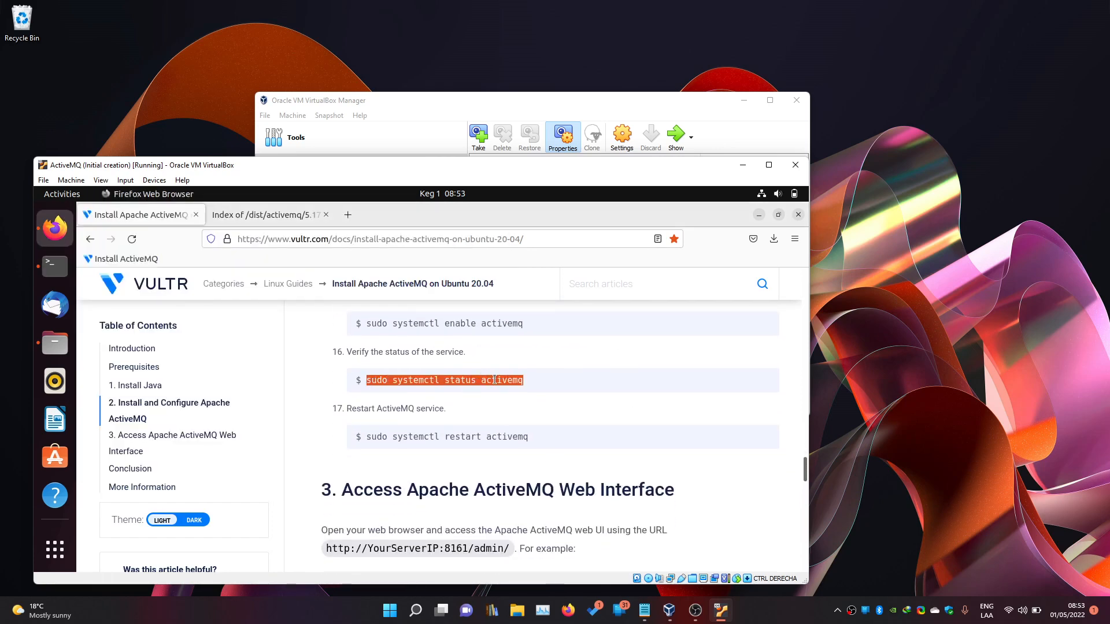
{"action": "left_click", "coordinate": [55, 266]}
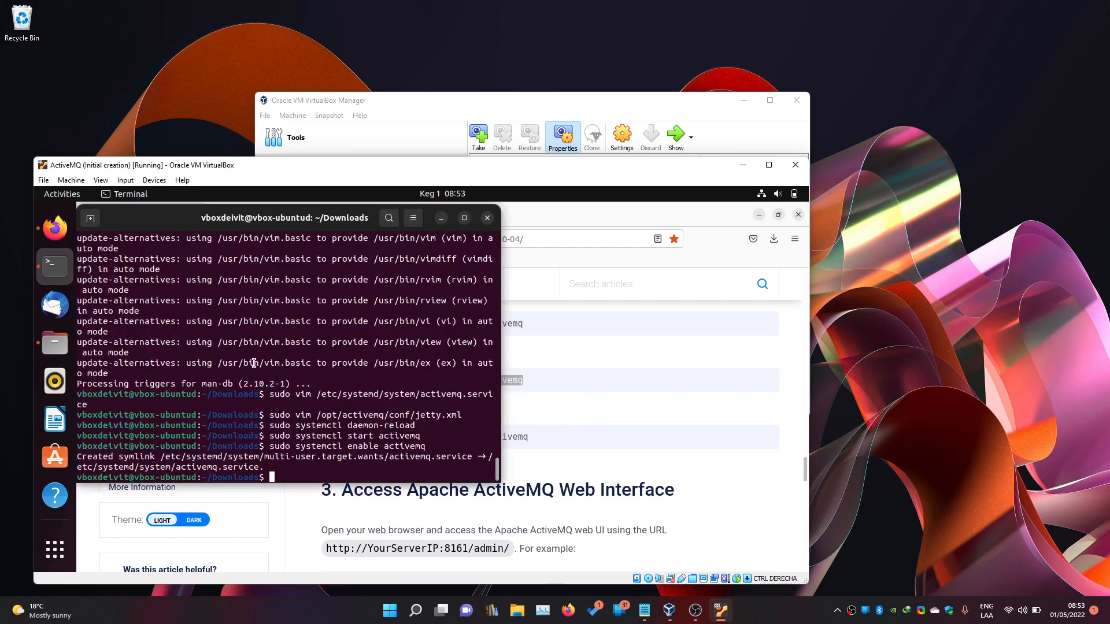
{"action": "key", "text": "ctrl+shift+v"}
{"action": "key", "text": "Return"}
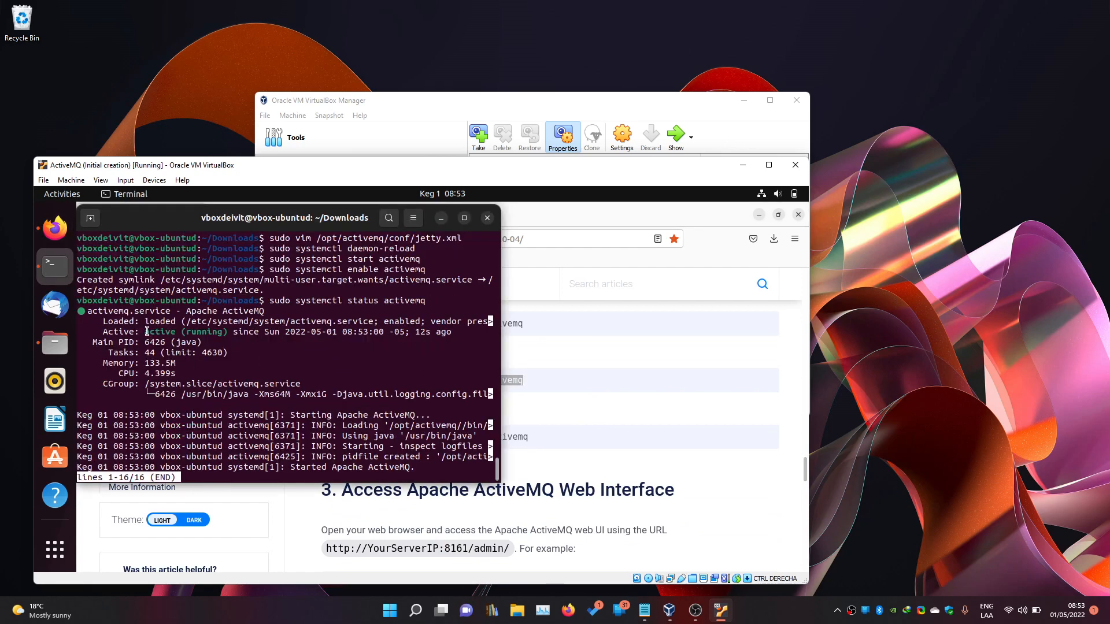
Confirm ActiveMQ shows active (running), then exit the status output.
{"action": "left_click_drag", "start_coordinate": [146, 331], "coordinate": [215, 332]}
{"action": "left_click", "coordinate": [279, 336]}
{"action": "key", "text": "q"}
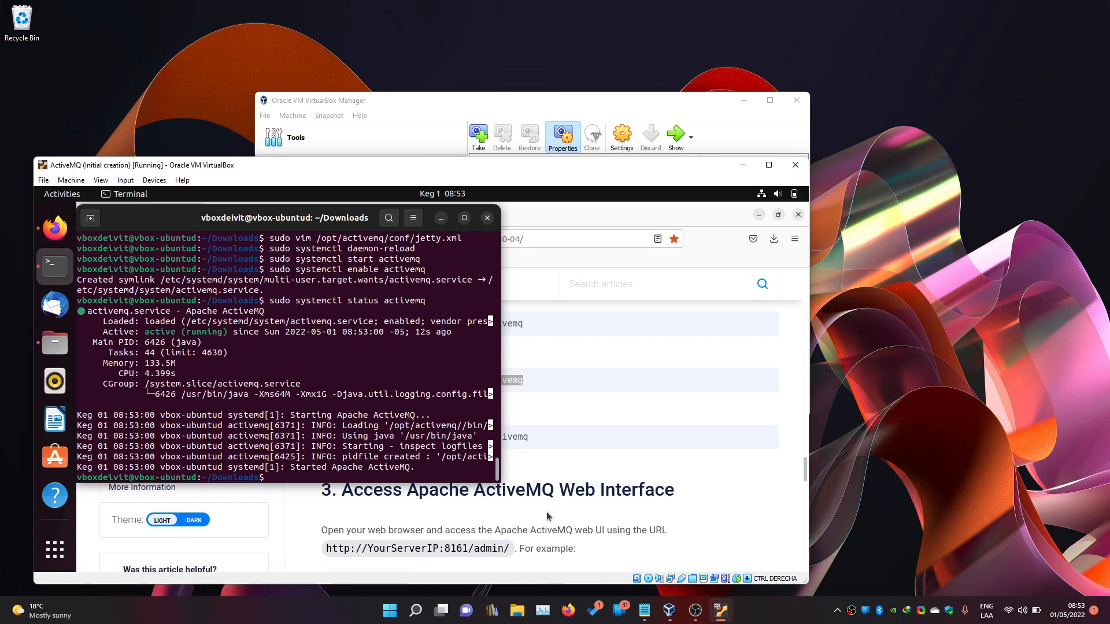
Copy the restart command from the guide and run sudo systemctl restart activemq.
{"action": "key", "text": "alt+Tab"}
{"action": "double_click", "coordinate": [374, 435]}
{"action": "left_click_drag", "start_coordinate": [375, 435], "coordinate": [507, 438]}
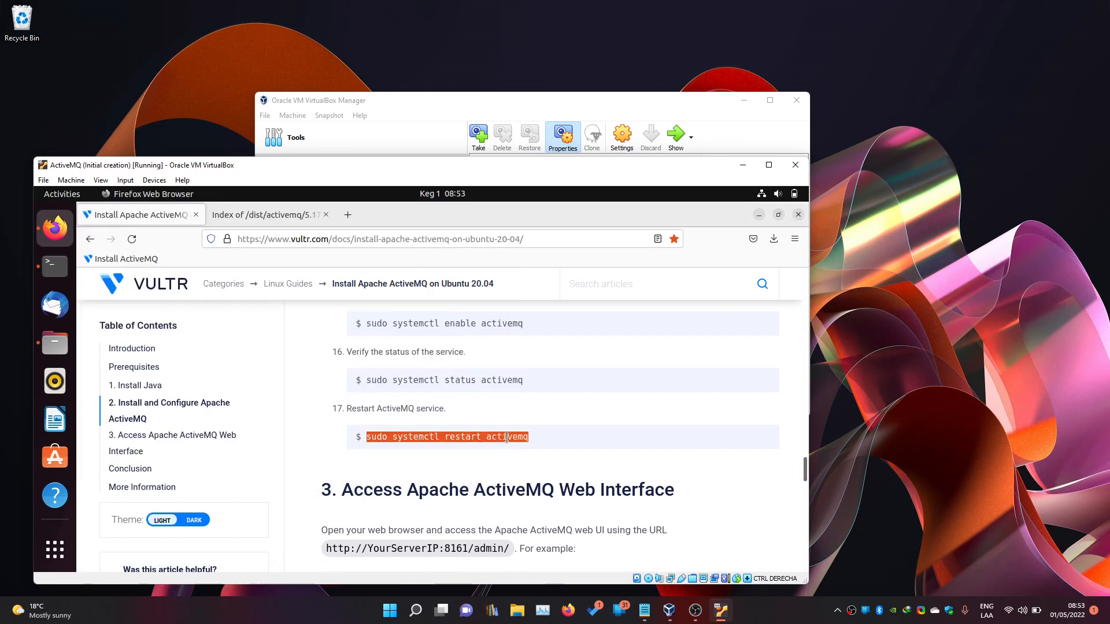
{"action": "key", "text": "alt+Tab"}
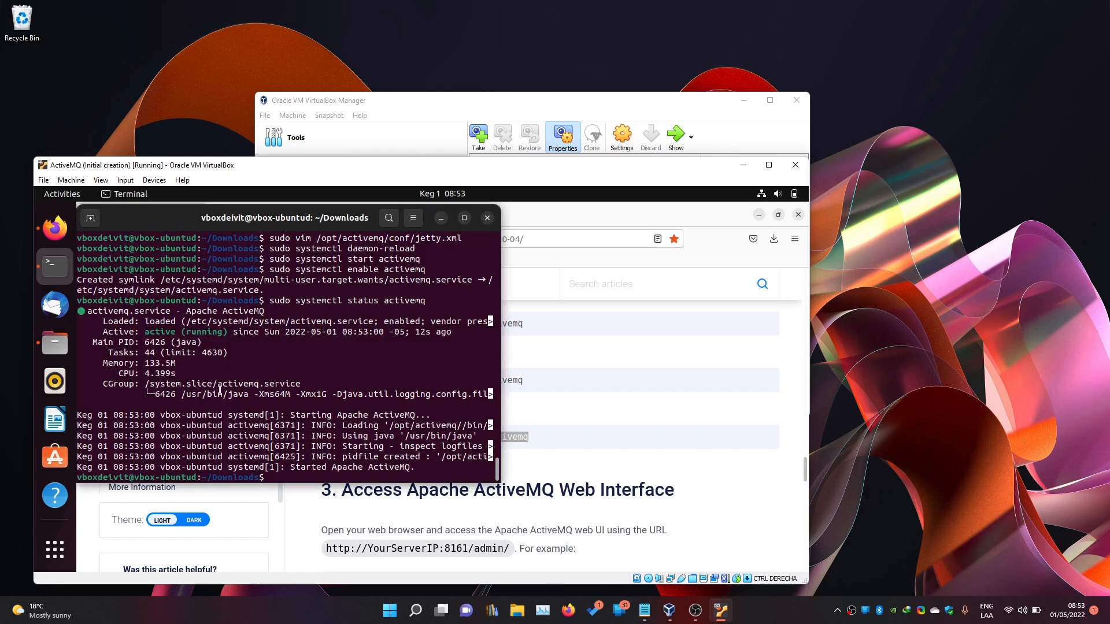
{"action": "key", "text": "ctrl+shift+v"}
{"action": "key", "text": "Return"}
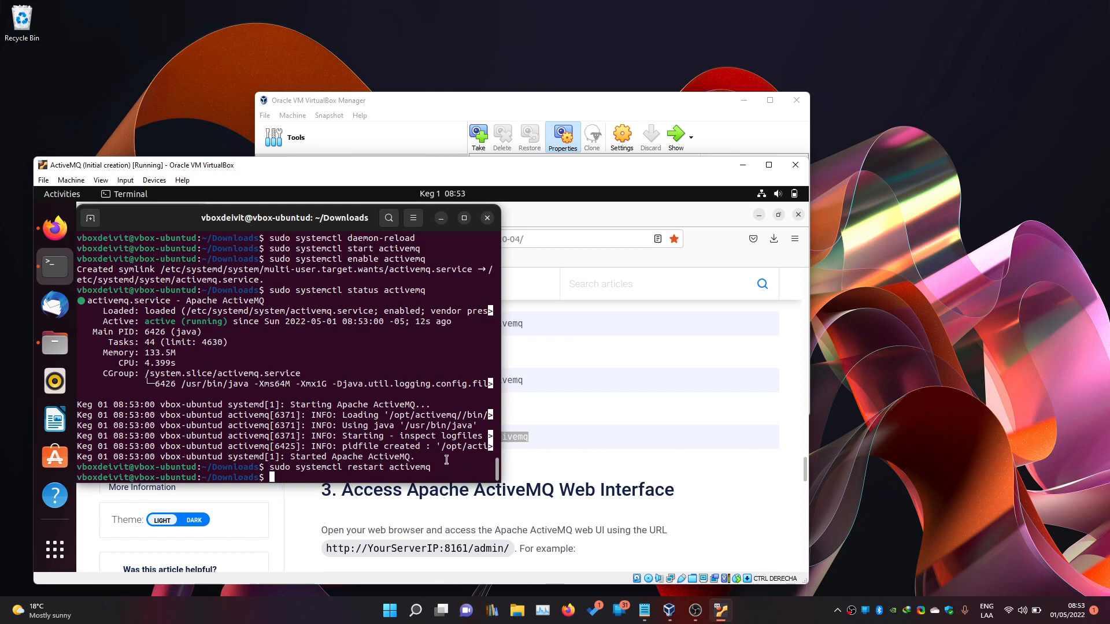
Scroll the guide to section 3 on web interface access and open a new Firefox tab.
{"action": "left_click", "coordinate": [570, 460]}
{"action": "scroll", "coordinate": [570, 460], "scroll_direction": "down", "scroll_amount": 3}
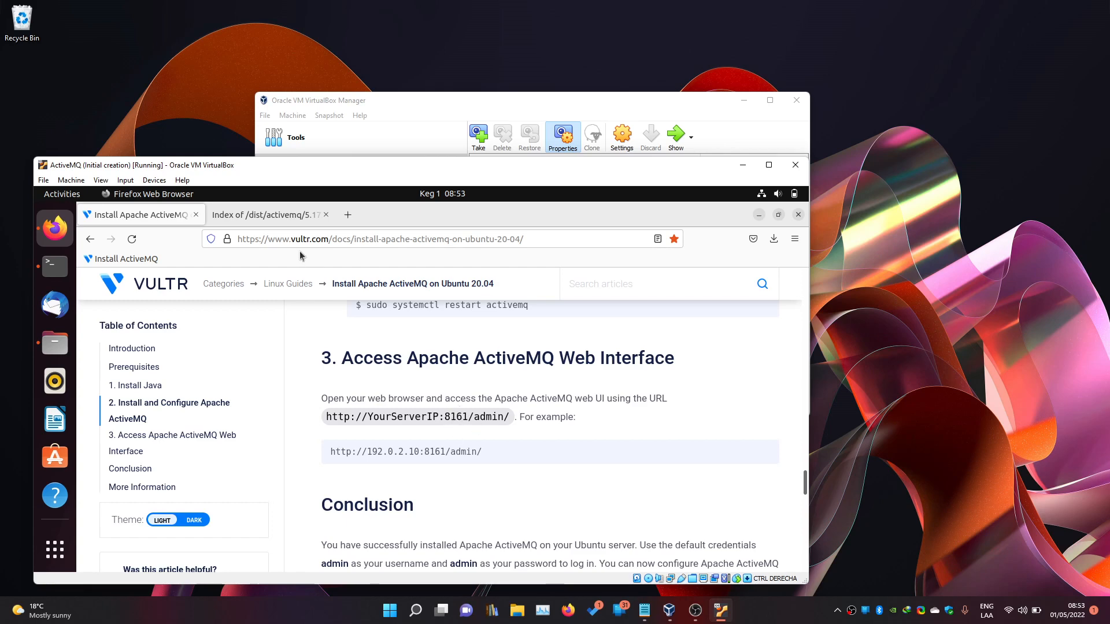
{"action": "left_click", "coordinate": [347, 215]}
{"action": "left_click", "coordinate": [323, 244]}
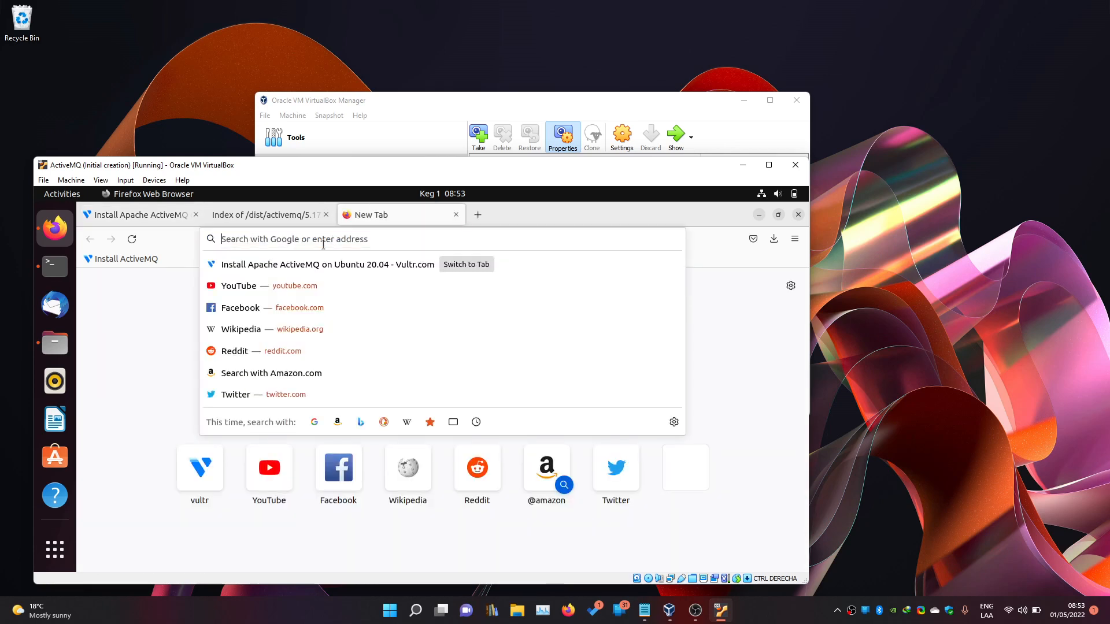
{"action": "type", "text": "http://"}
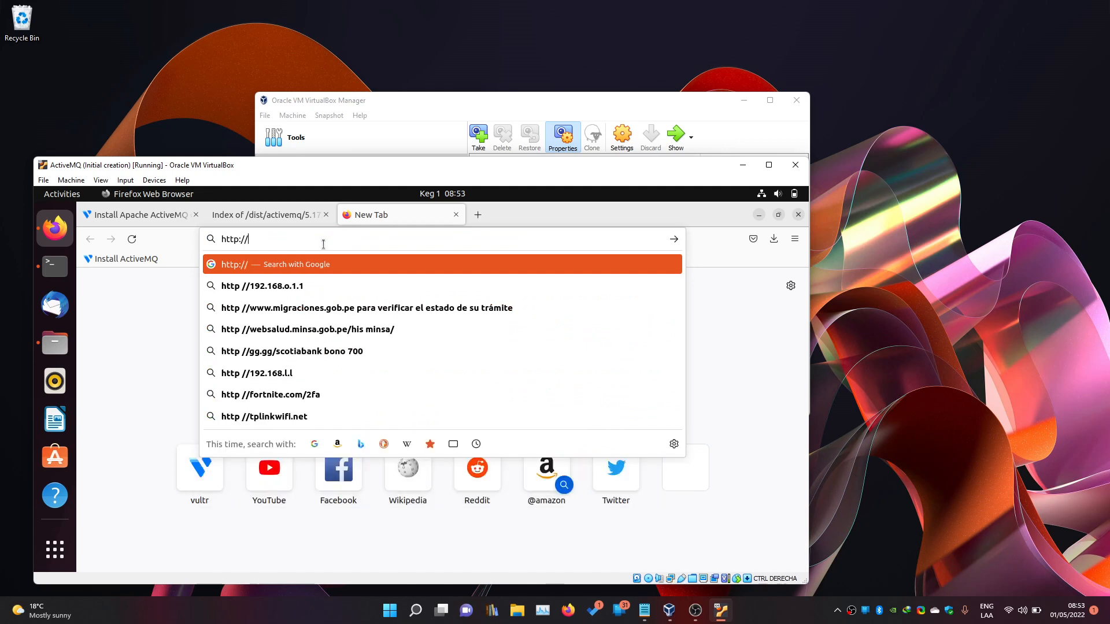
{"action": "type", "text": "localhost"}
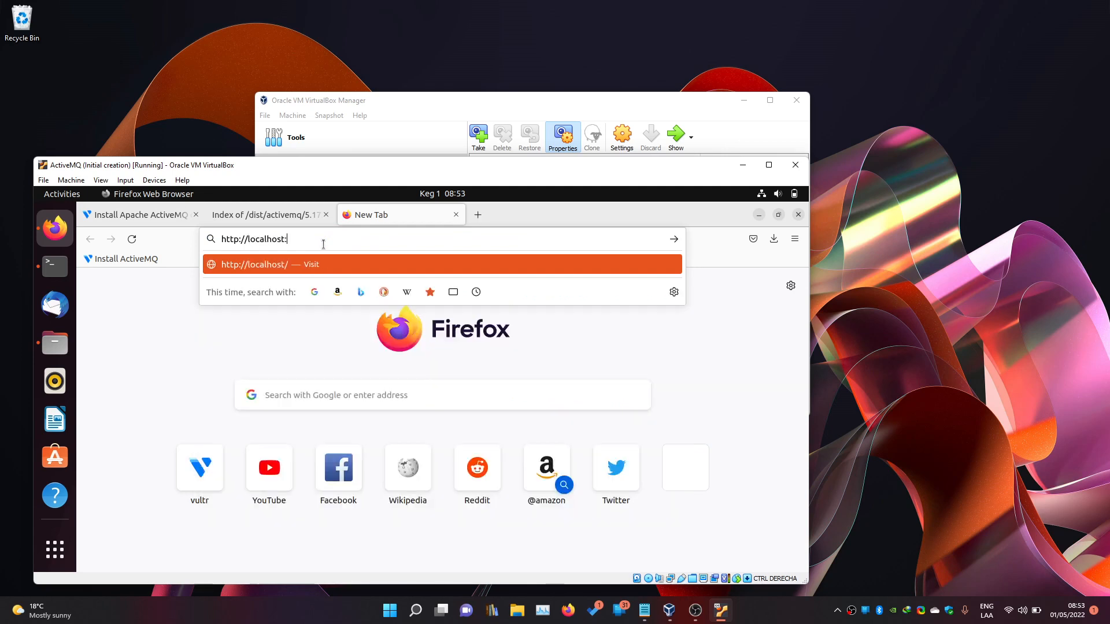
{"action": "type", "text": ":8161/admin"}
{"action": "key", "text": "Return"}
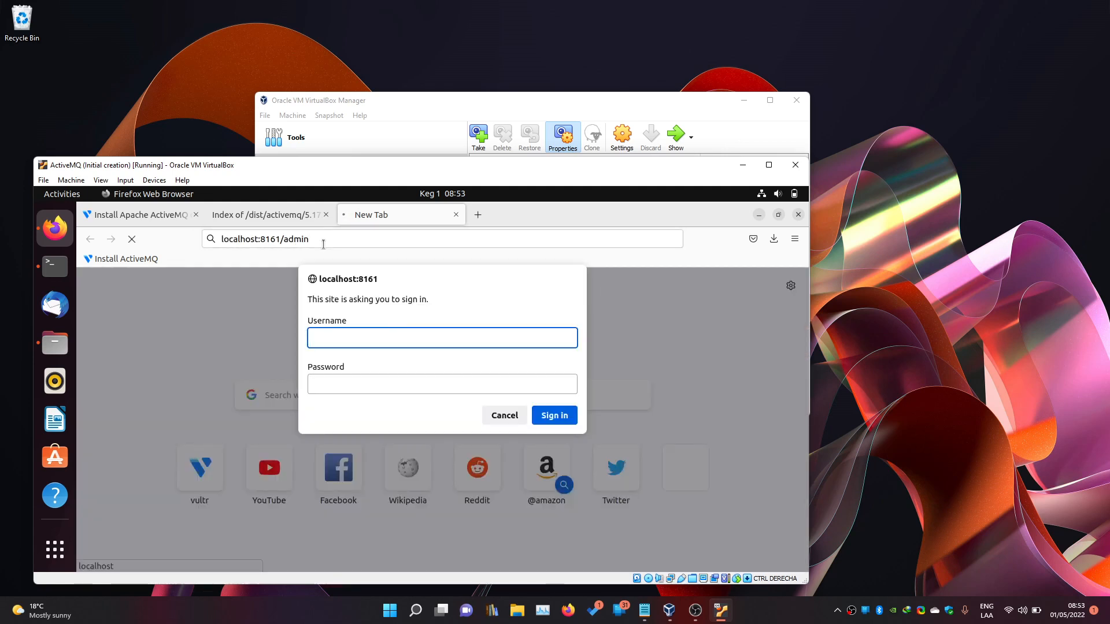
{"action": "type", "text": "admin"}
{"action": "key", "text": "Tab"}
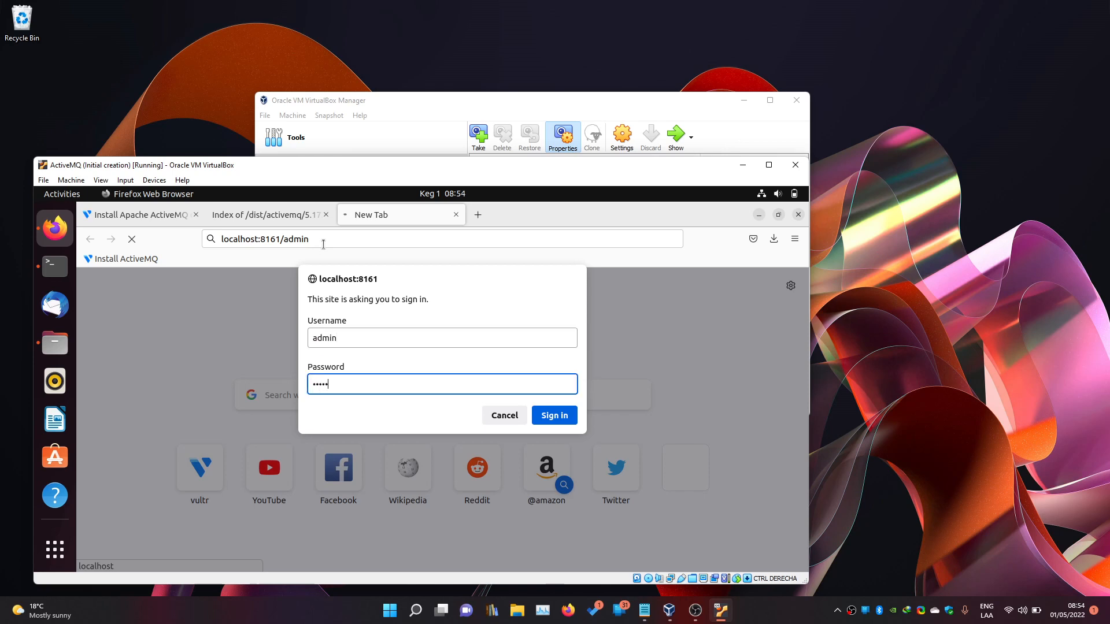
{"action": "type", "text": "admin"}
{"action": "left_click", "coordinate": [538, 412]}
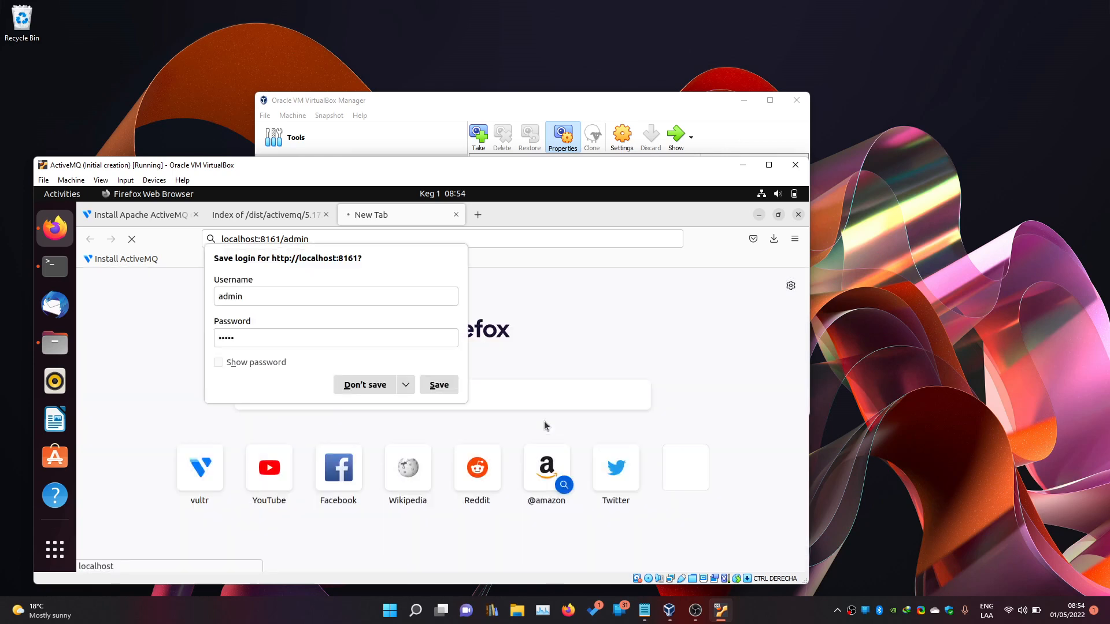
{"action": "left_click", "coordinate": [445, 384]}
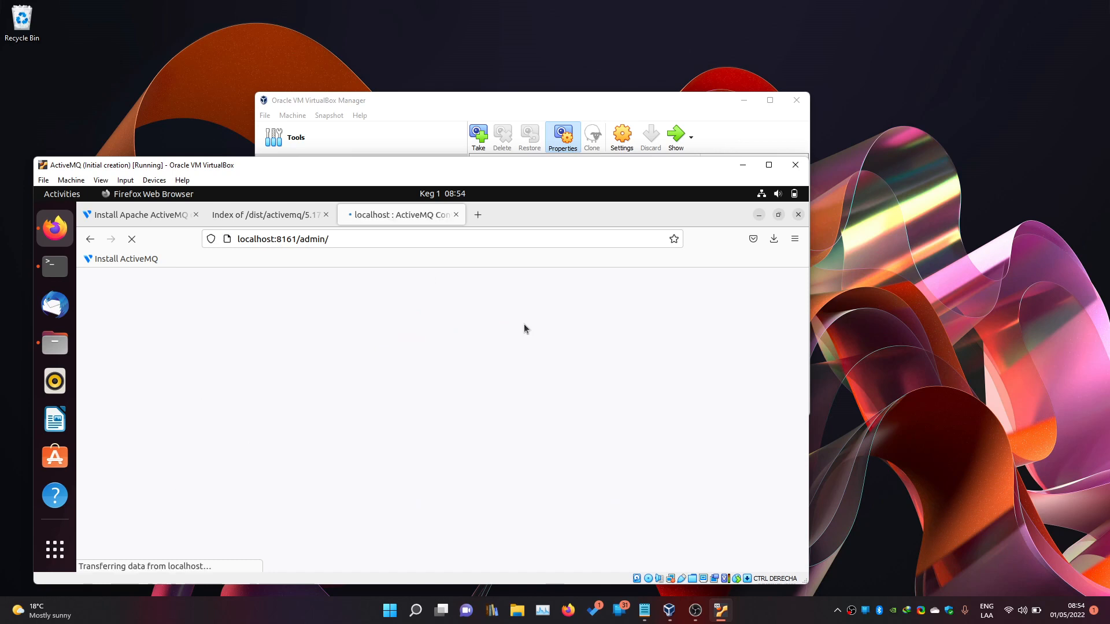
{"action": "scroll", "coordinate": [274, 428], "scroll_direction": "down", "scroll_amount": 1}
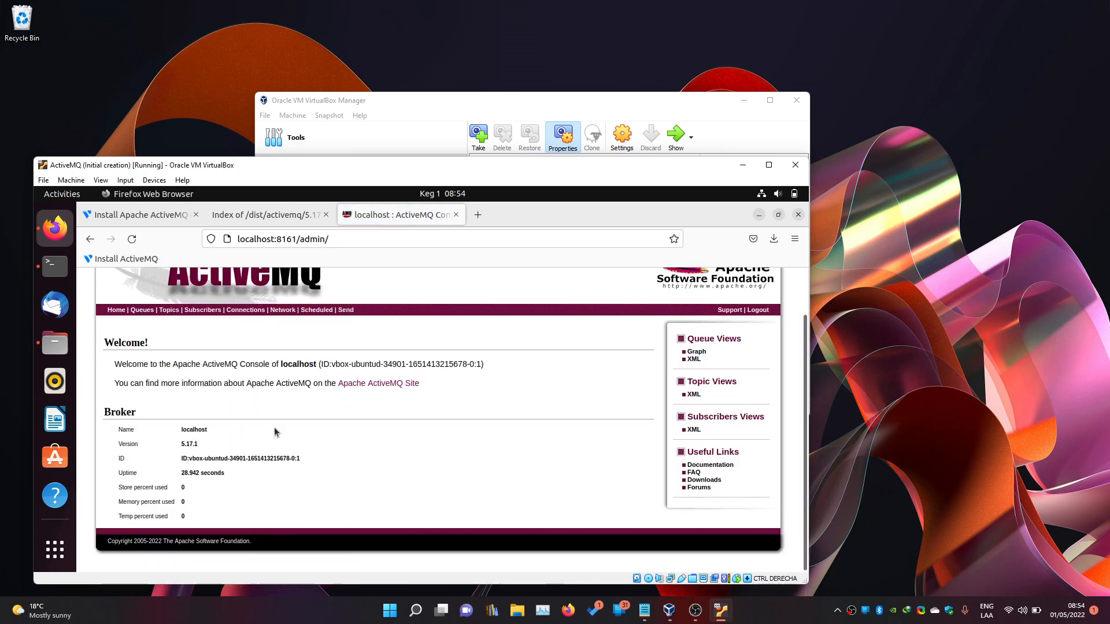
Create a queue named TestQueue on the ActiveMQ Queues page.
{"action": "scroll", "coordinate": [214, 474], "scroll_direction": "up", "scroll_amount": 1}
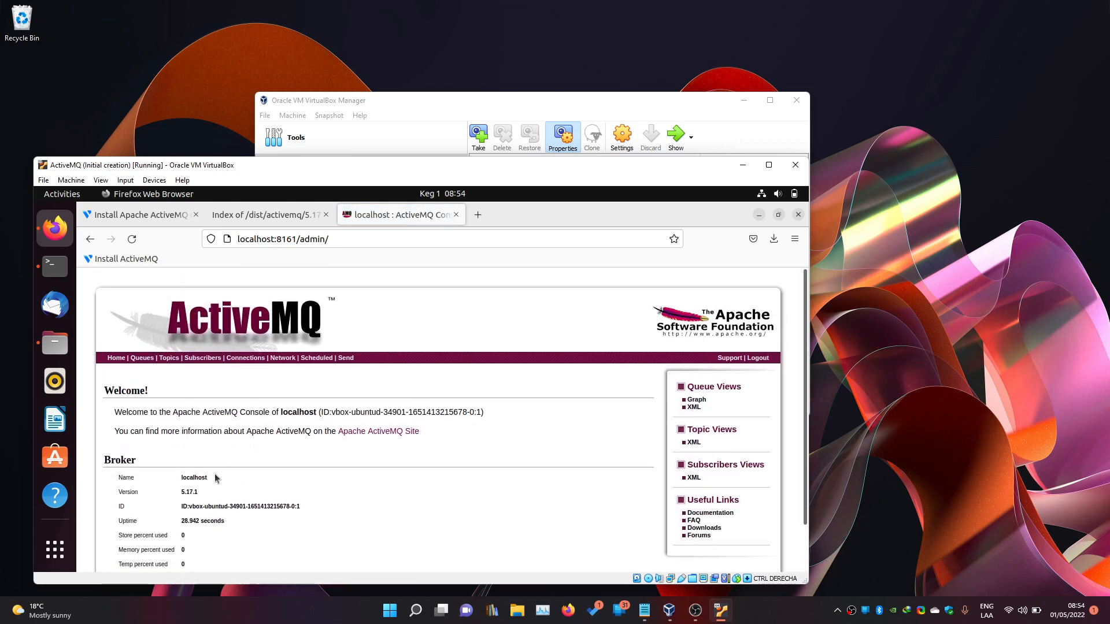
{"action": "left_click", "coordinate": [142, 358]}
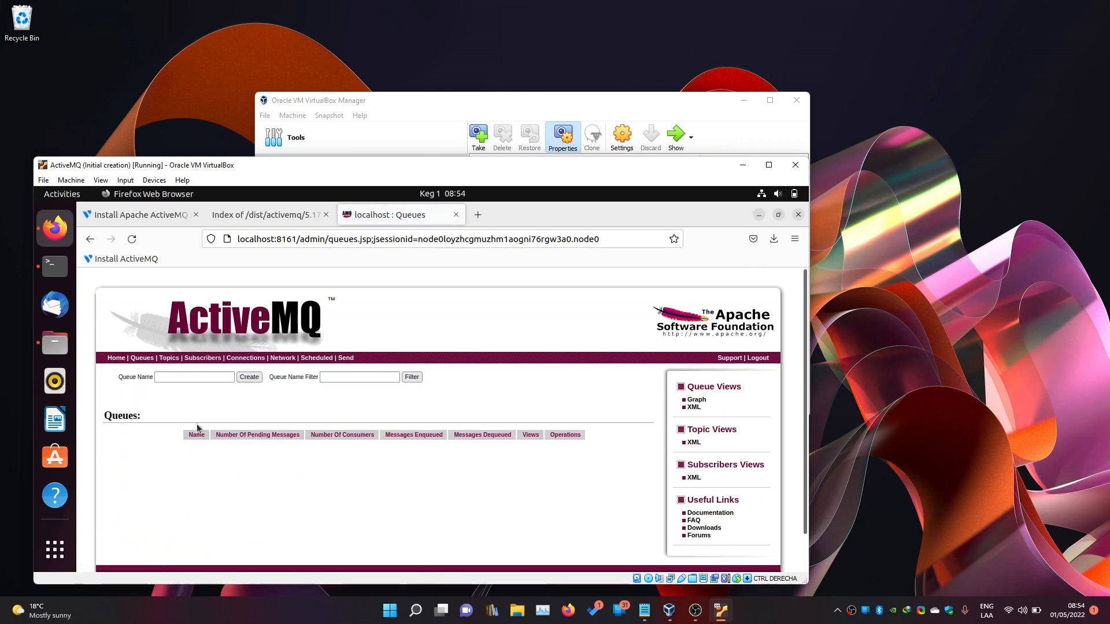
{"action": "left_click", "coordinate": [144, 359]}
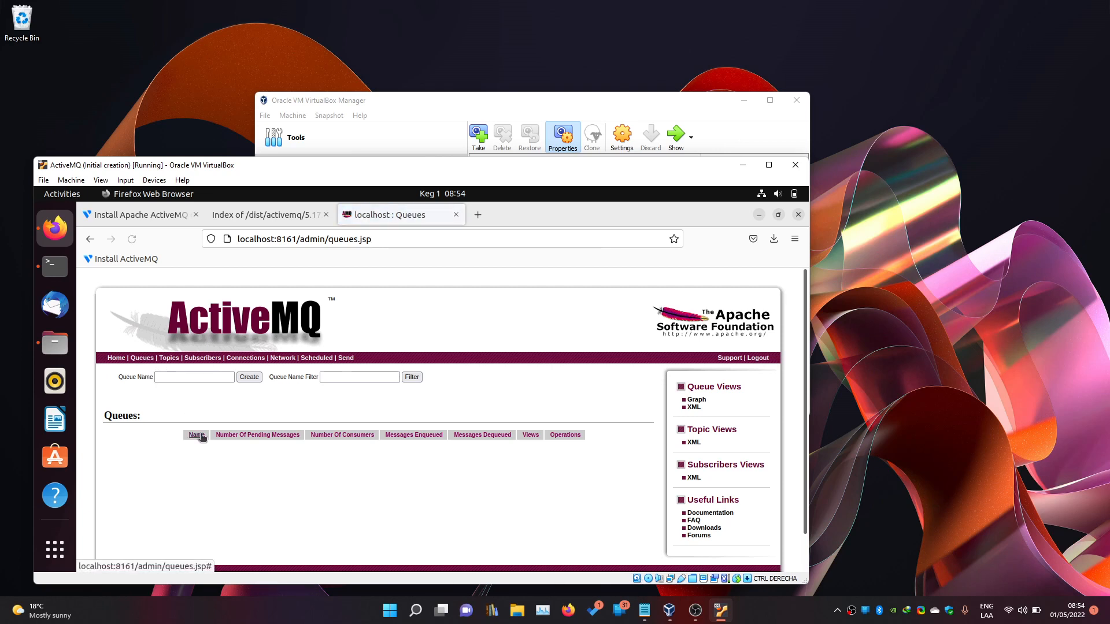
{"action": "left_click", "coordinate": [196, 378]}
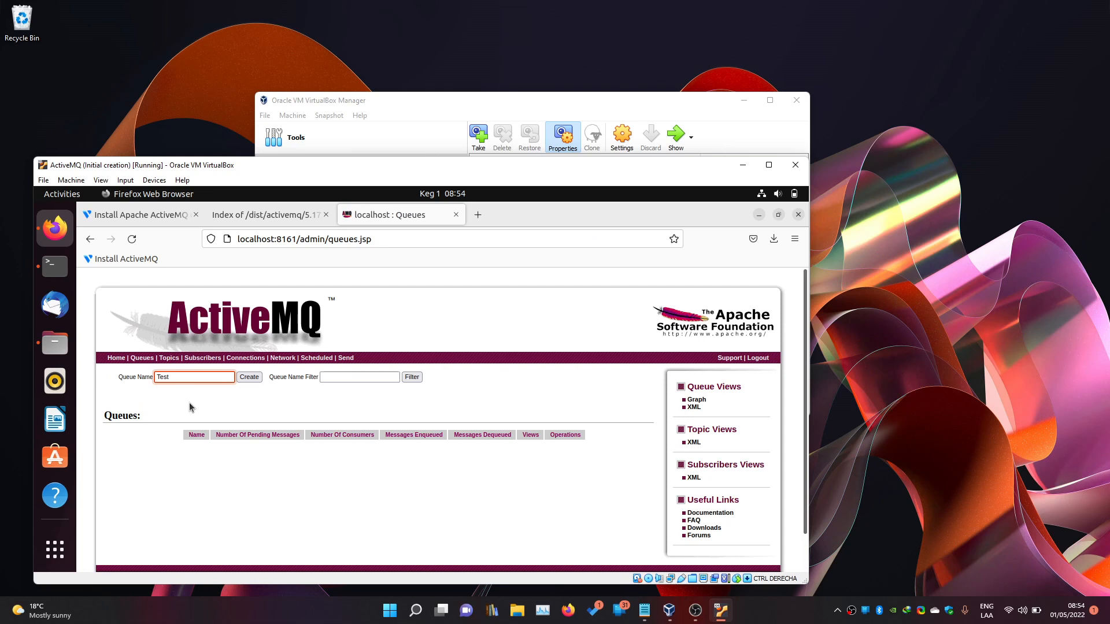
{"action": "type", "text": "TestQueue"}
{"action": "left_click", "coordinate": [248, 377]}
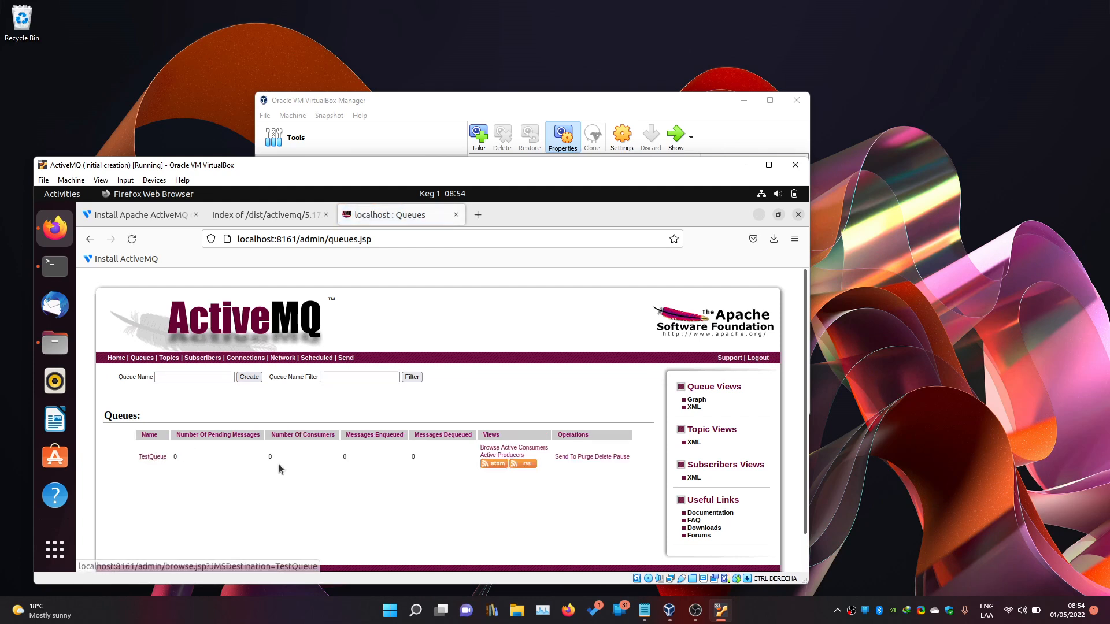
Switch to VirtualBox Manager and select the PGDemo virtual machine to start it.
{"action": "left_click", "coordinate": [348, 376]}
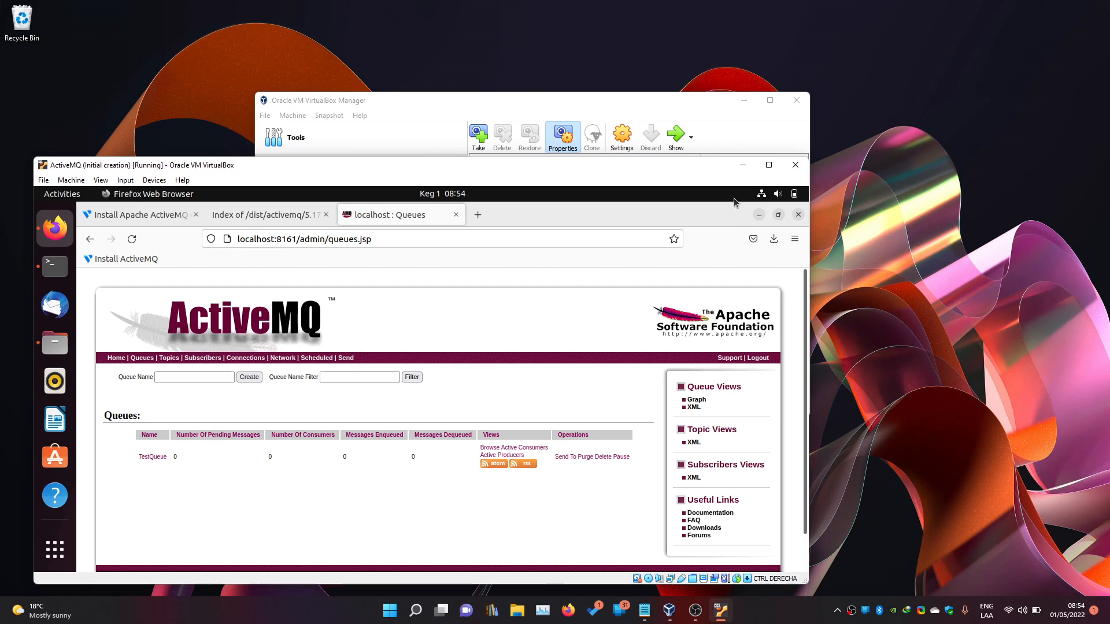
{"action": "left_click", "coordinate": [640, 129]}
{"action": "left_click", "coordinate": [326, 247]}
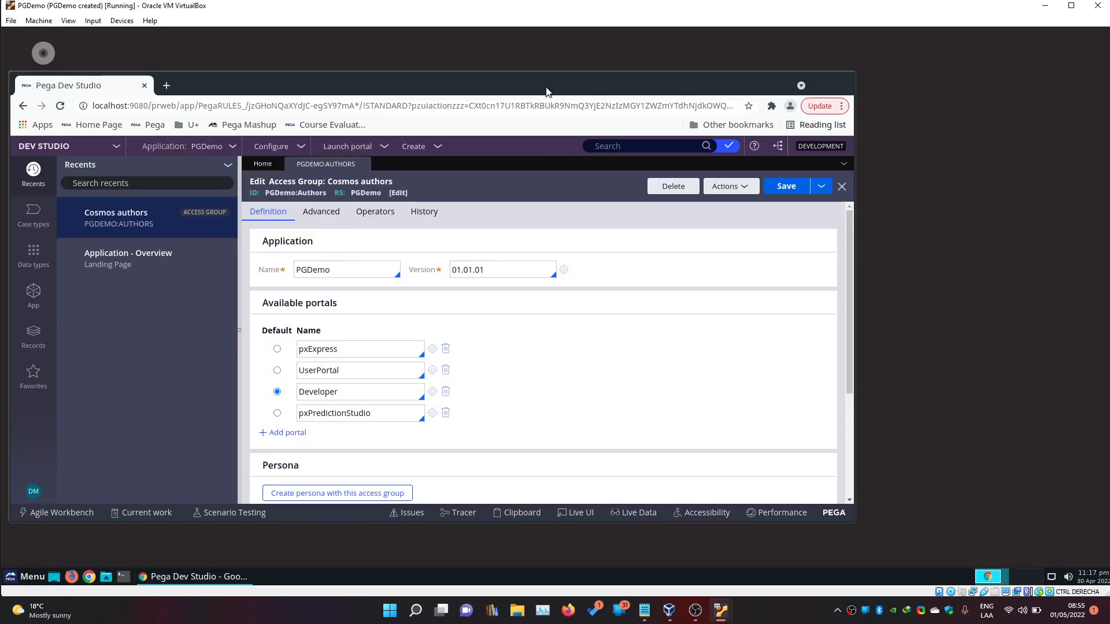
Unmaximize and shrink the PGDemo VM window beside the ActiveMQ VM, and minimize VirtualBox Manager.
{"action": "left_click_drag", "start_coordinate": [546, 86], "coordinate": [569, 109]}
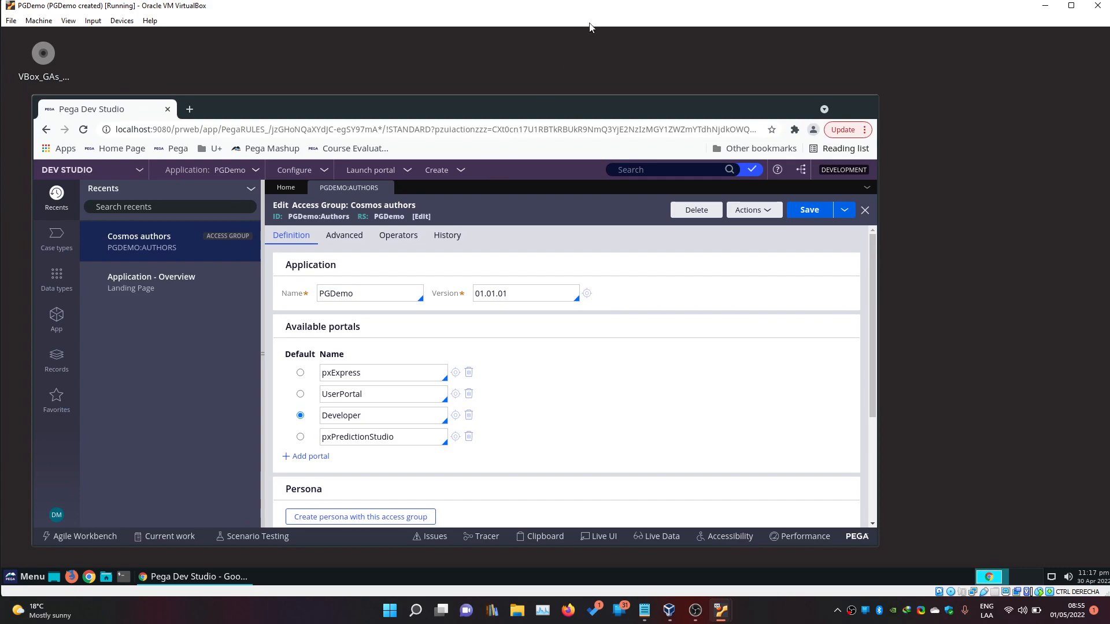
{"action": "left_click_drag", "start_coordinate": [599, 12], "coordinate": [660, 59]}
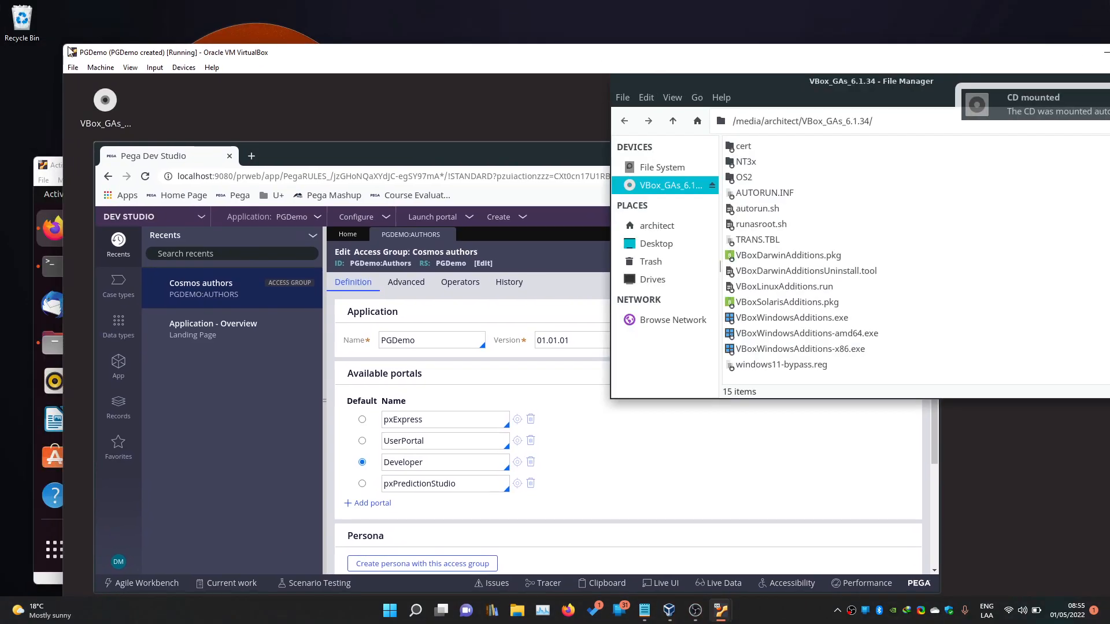
{"action": "left_click_drag", "start_coordinate": [64, 44], "coordinate": [333, 157]}
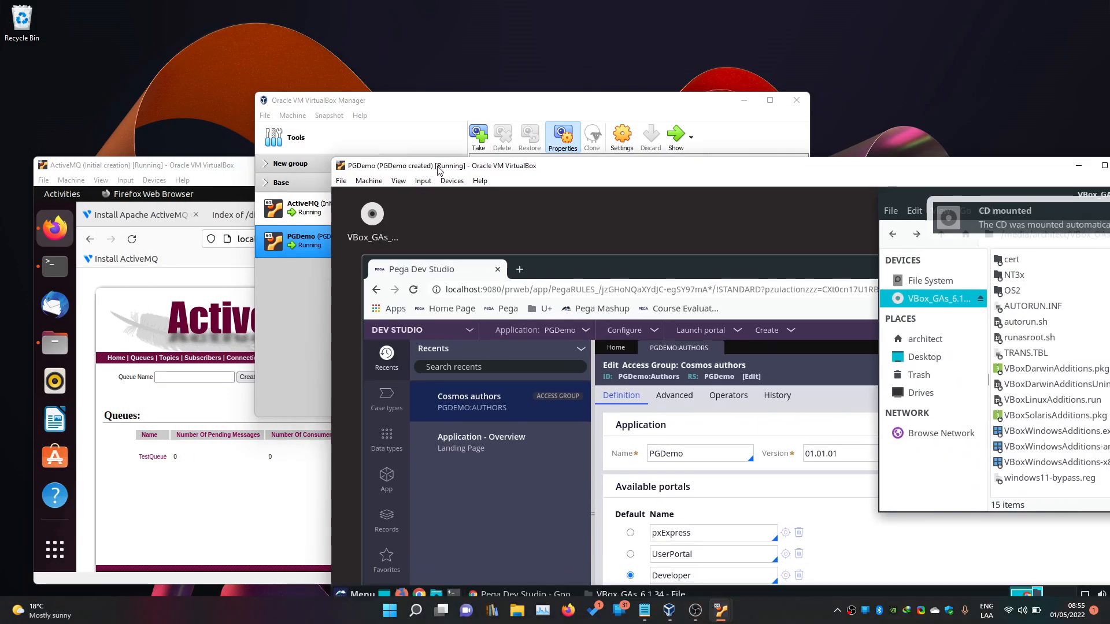
{"action": "left_click_drag", "start_coordinate": [438, 170], "coordinate": [399, 77]}
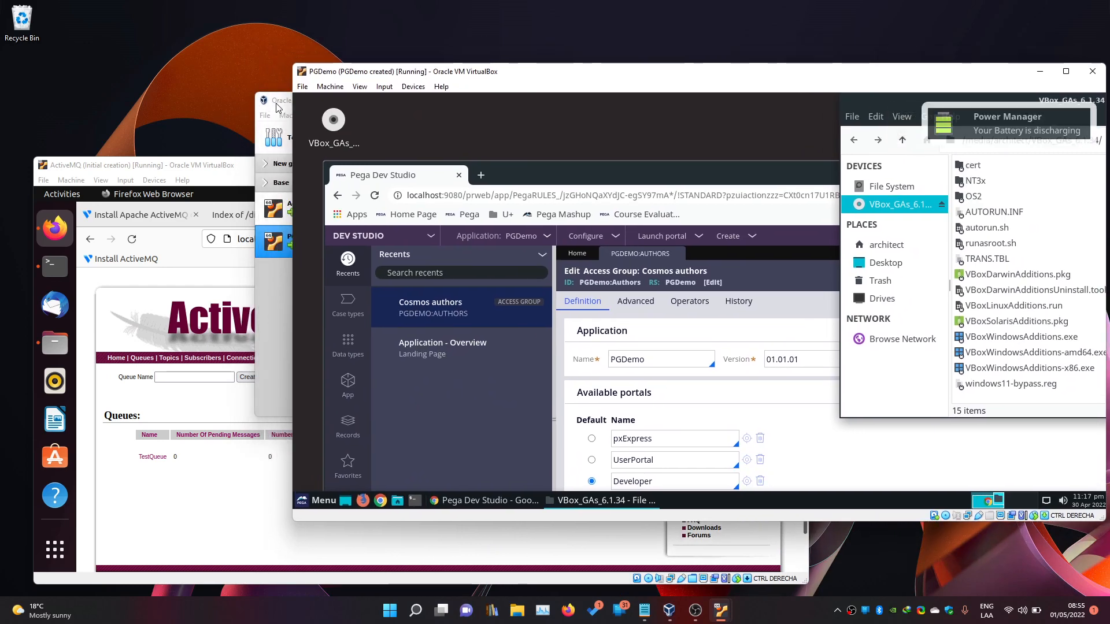
{"action": "left_click_drag", "start_coordinate": [278, 102], "coordinate": [152, 84]}
{"action": "left_click", "coordinate": [617, 82]}
{"action": "left_click_drag", "start_coordinate": [617, 74], "coordinate": [535, 44]}
Close the guest File Manager, maximize Chrome, and close the PGDEMO:AUTHORS access group tab.
{"action": "left_click_drag", "start_coordinate": [815, 74], "coordinate": [380, 123]}
{"action": "left_click", "coordinate": [876, 122]}
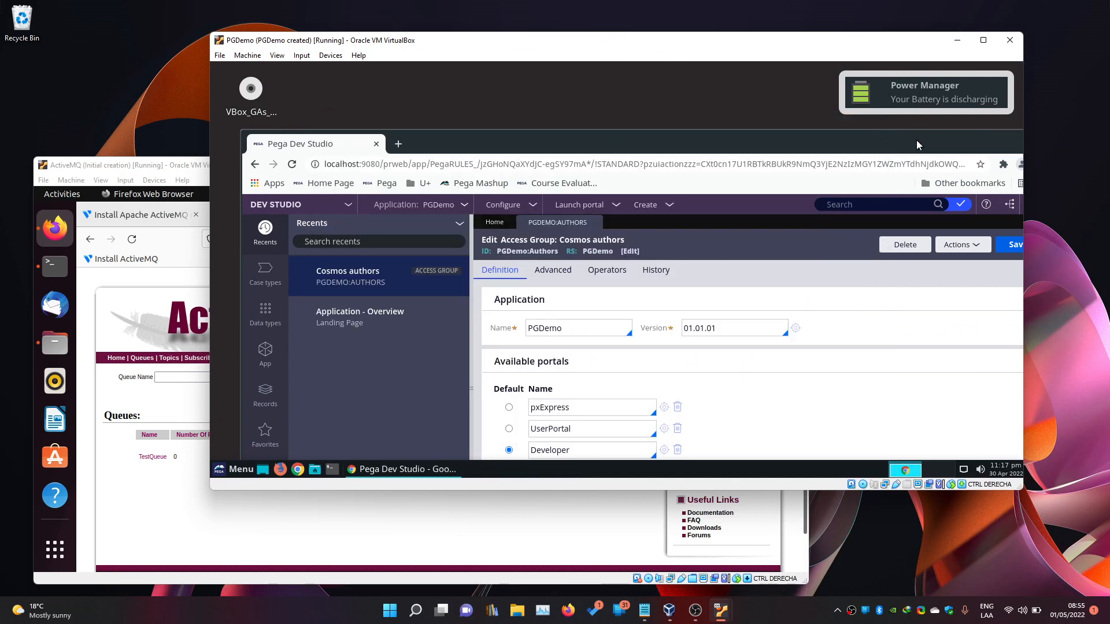
{"action": "mouse_move", "coordinate": [917, 140]}
{"action": "left_mouse_down"}
{"action": "mouse_move", "coordinate": [874, 139]}
{"action": "mouse_move", "coordinate": [909, 149]}
{"action": "left_mouse_up"}
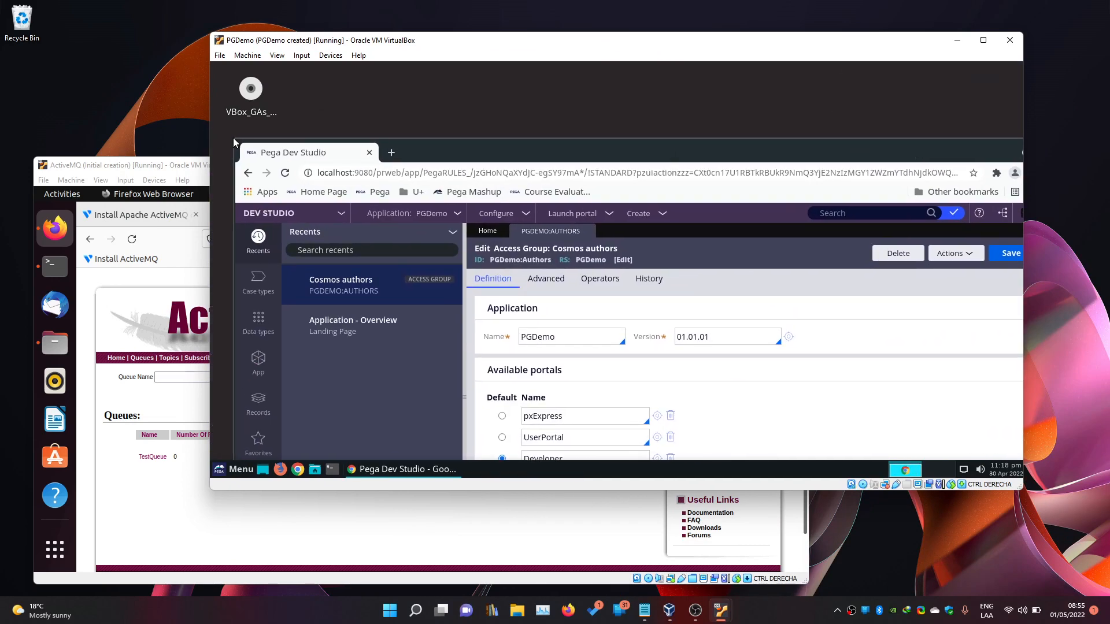
{"action": "left_click_drag", "start_coordinate": [234, 141], "coordinate": [494, 279]}
{"action": "left_click_drag", "start_coordinate": [778, 287], "coordinate": [533, 87]}
{"action": "left_click_drag", "start_coordinate": [647, 89], "coordinate": [643, 64]}
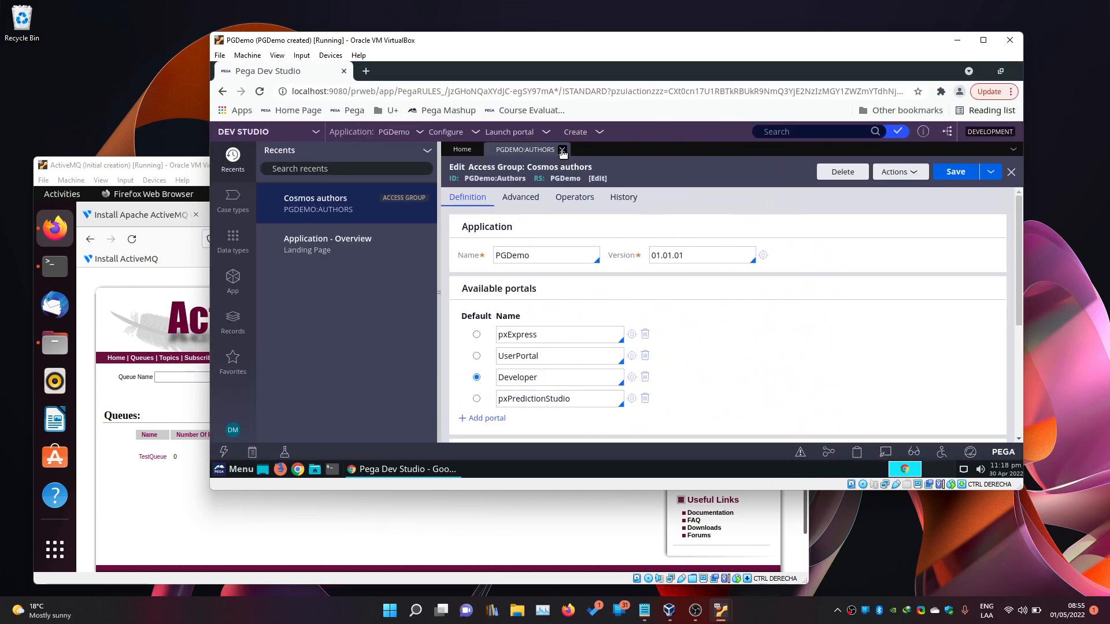
{"action": "left_click", "coordinate": [562, 150]}
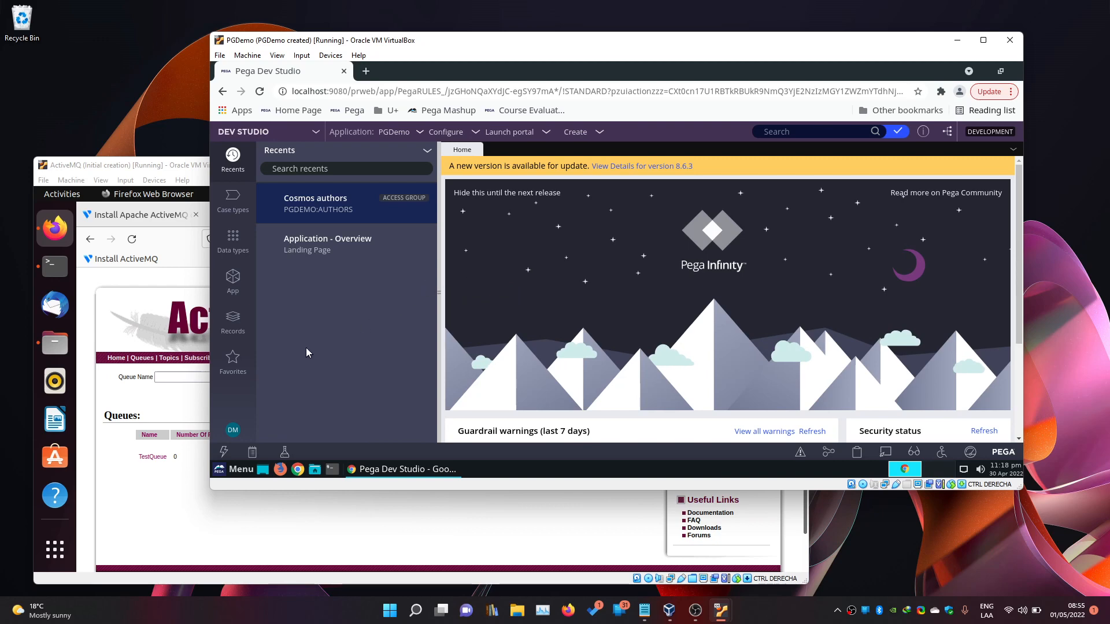
Switch between the ActiveMQ and Pega VM windows, then open File Manager in the PGDemo guest.
{"action": "left_click", "coordinate": [107, 391]}
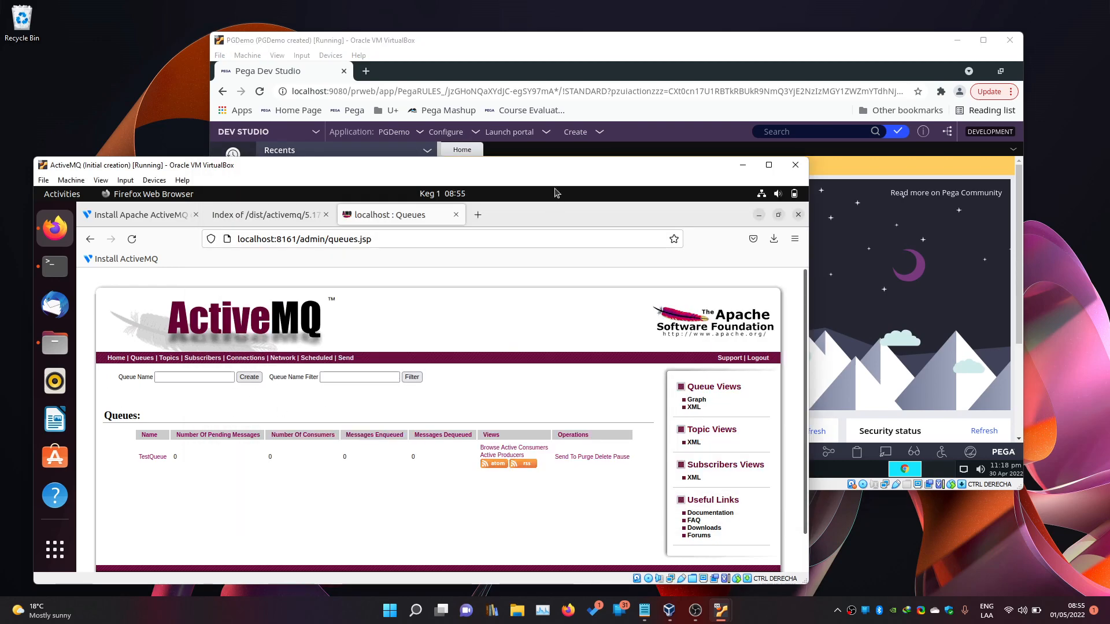
{"action": "left_click", "coordinate": [552, 155]}
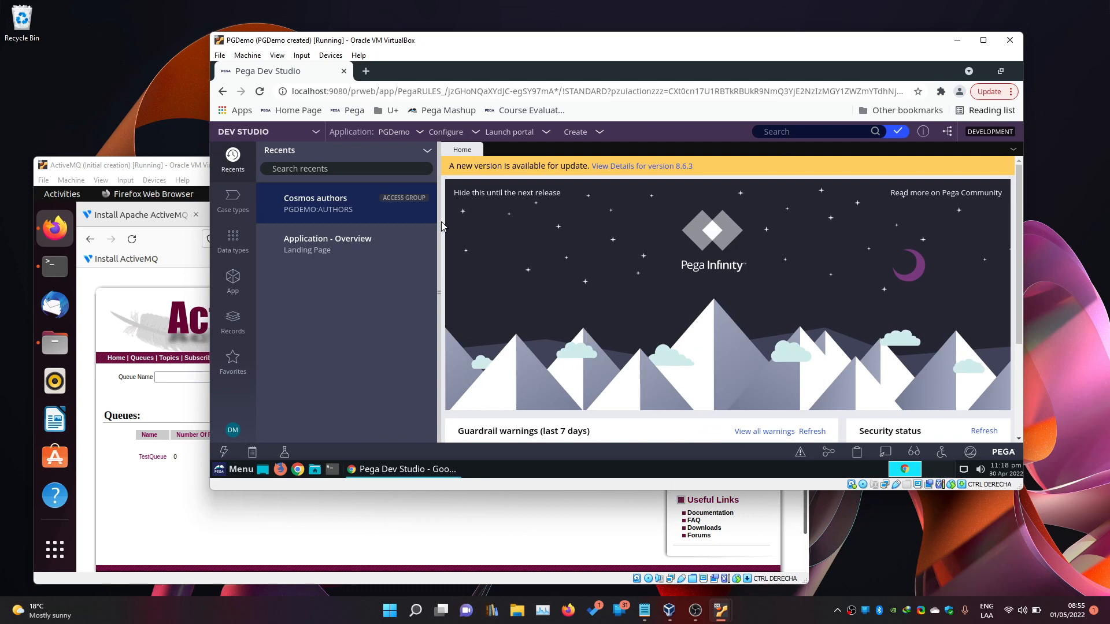
{"action": "left_click", "coordinate": [314, 470]}
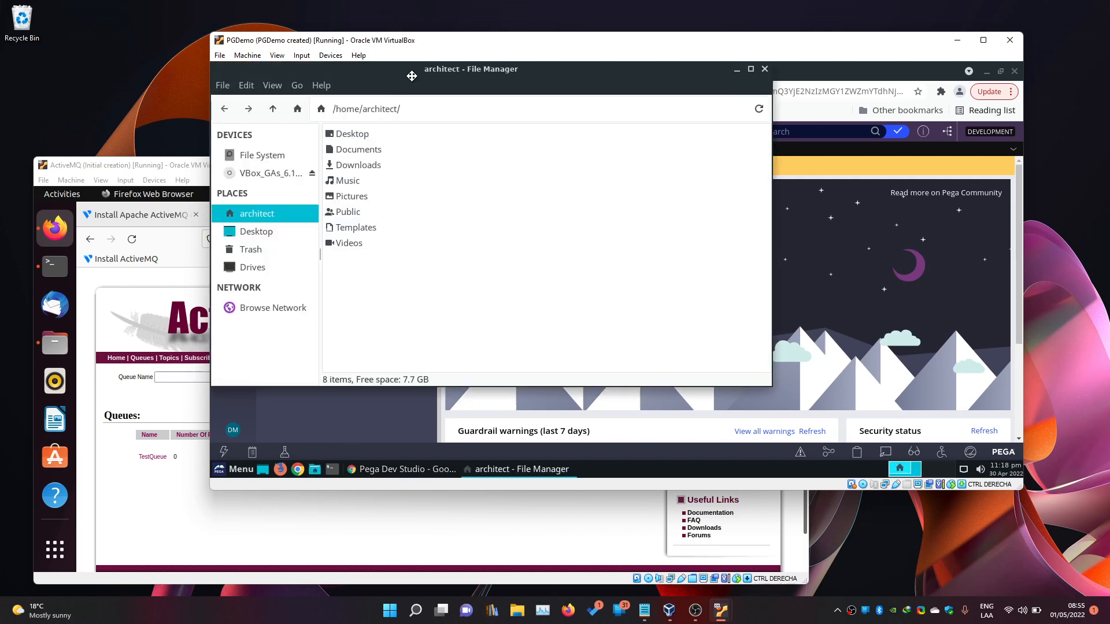
Browse from the file system root to /opt/tomcat/conf.
{"action": "left_click", "coordinate": [315, 225]}
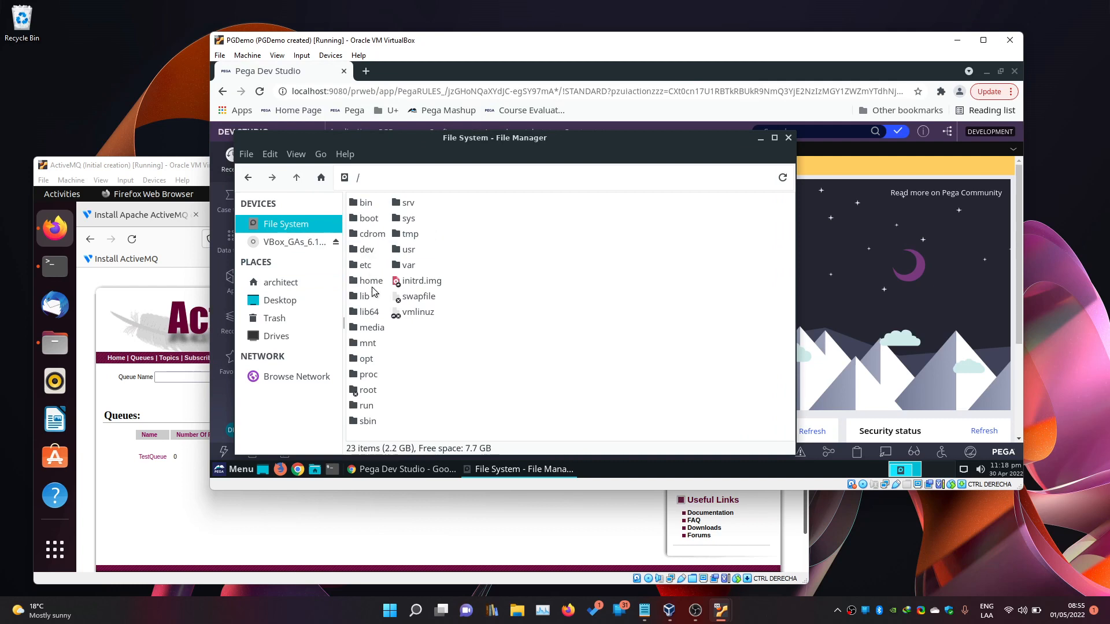
{"action": "double_click", "coordinate": [366, 359]}
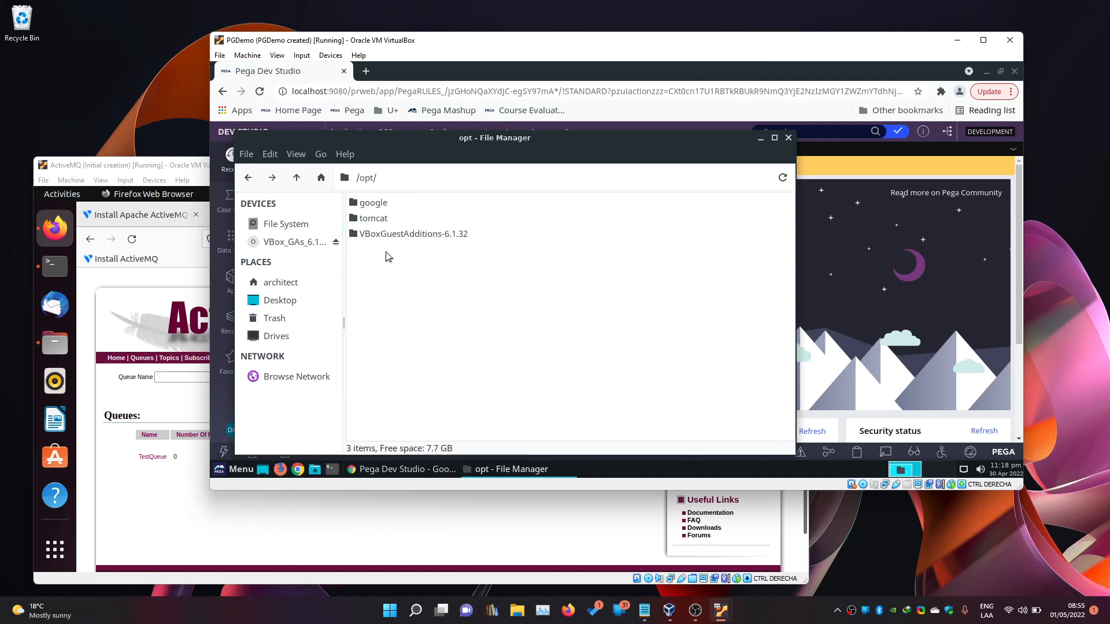
{"action": "double_click", "coordinate": [367, 220]}
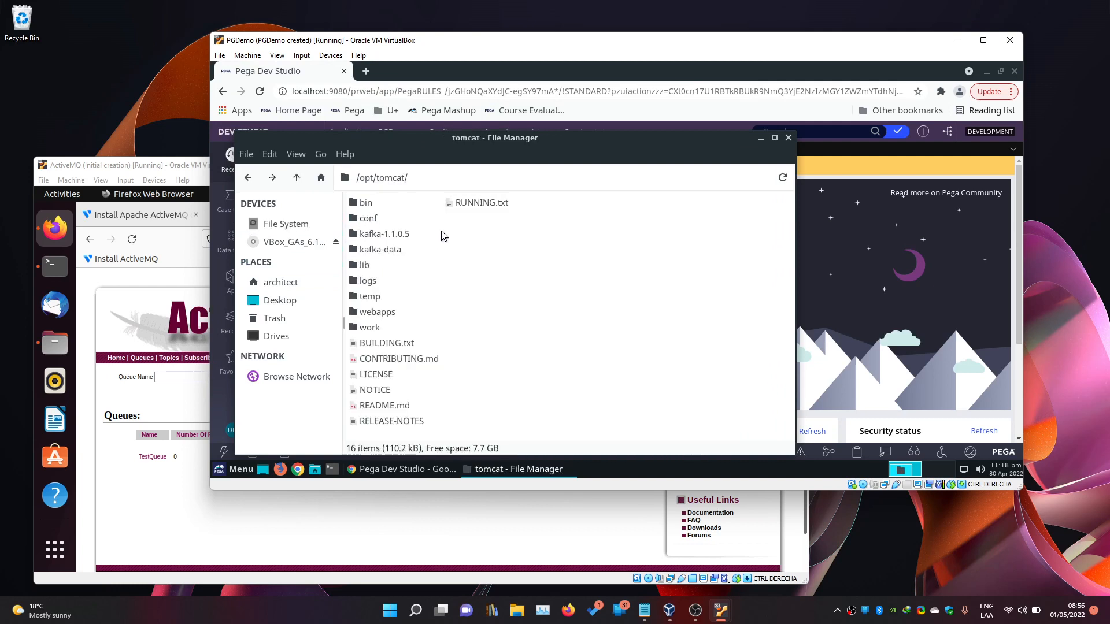
{"action": "double_click", "coordinate": [364, 220]}
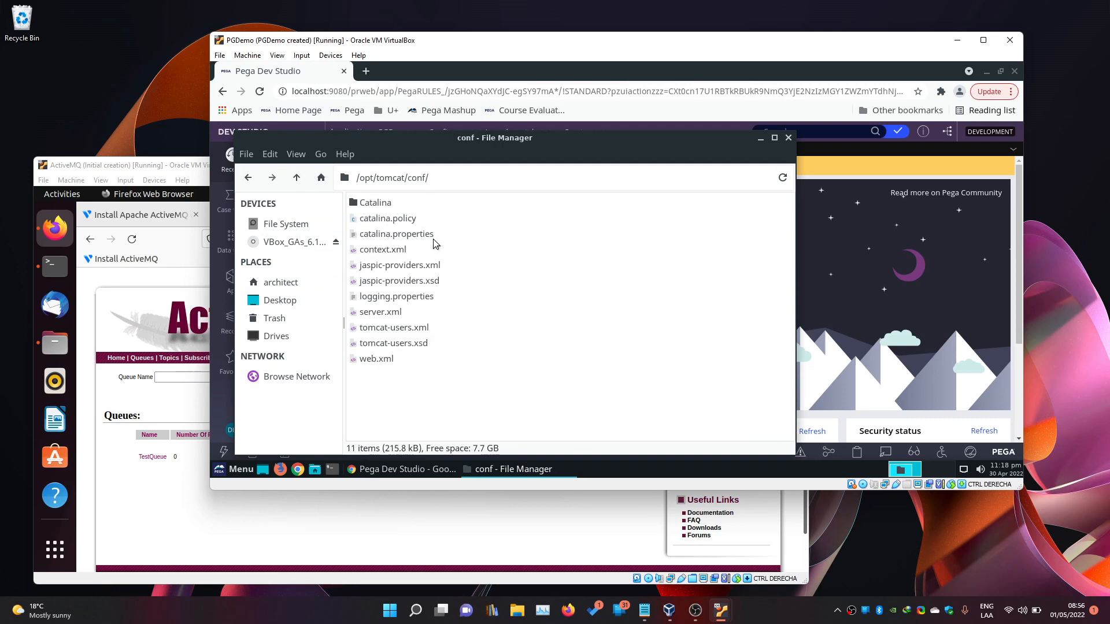
Review the jdbc/PegaRULES Resource element in context.xml, then close the editor.
{"action": "double_click", "coordinate": [383, 249]}
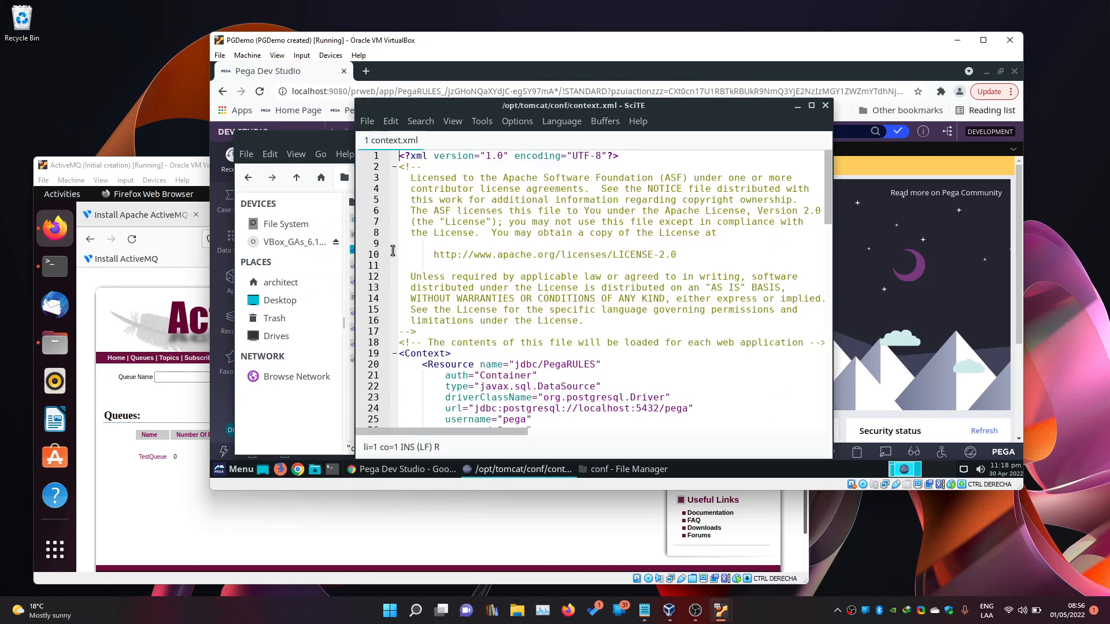
{"action": "scroll", "coordinate": [567, 300], "scroll_direction": "down", "scroll_amount": 2}
{"action": "scroll", "coordinate": [567, 300], "scroll_direction": "down", "scroll_amount": 2, "text": "ctrl"}
{"action": "scroll", "coordinate": [567, 300], "scroll_direction": "down", "scroll_amount": 5}
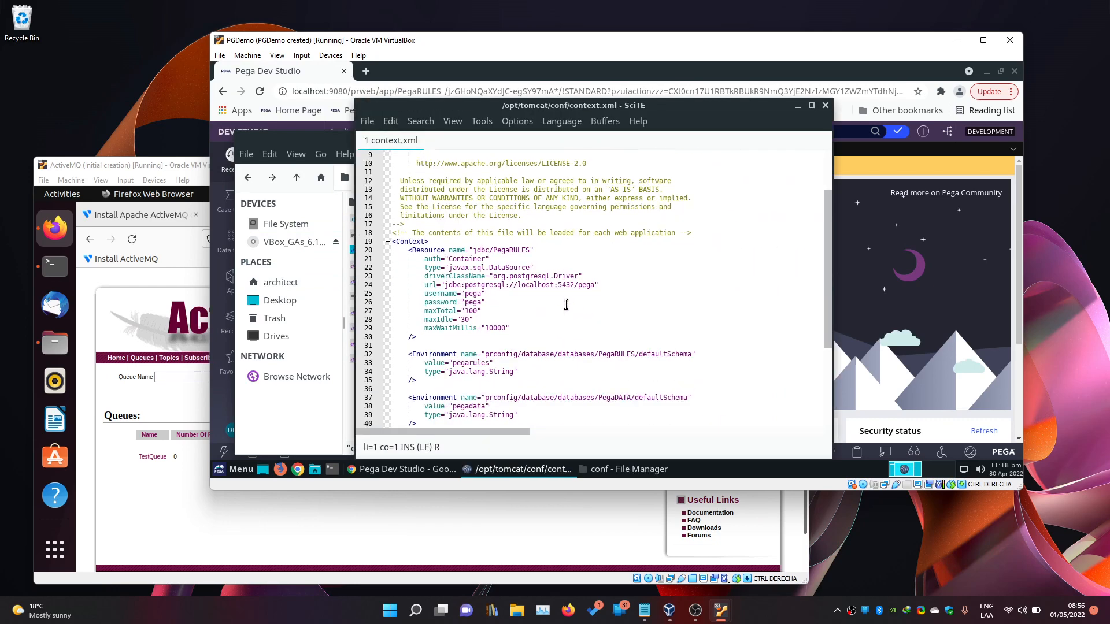
{"action": "scroll", "coordinate": [543, 316], "scroll_direction": "up", "scroll_amount": 4}
{"action": "left_click_drag", "start_coordinate": [408, 241], "coordinate": [431, 330]}
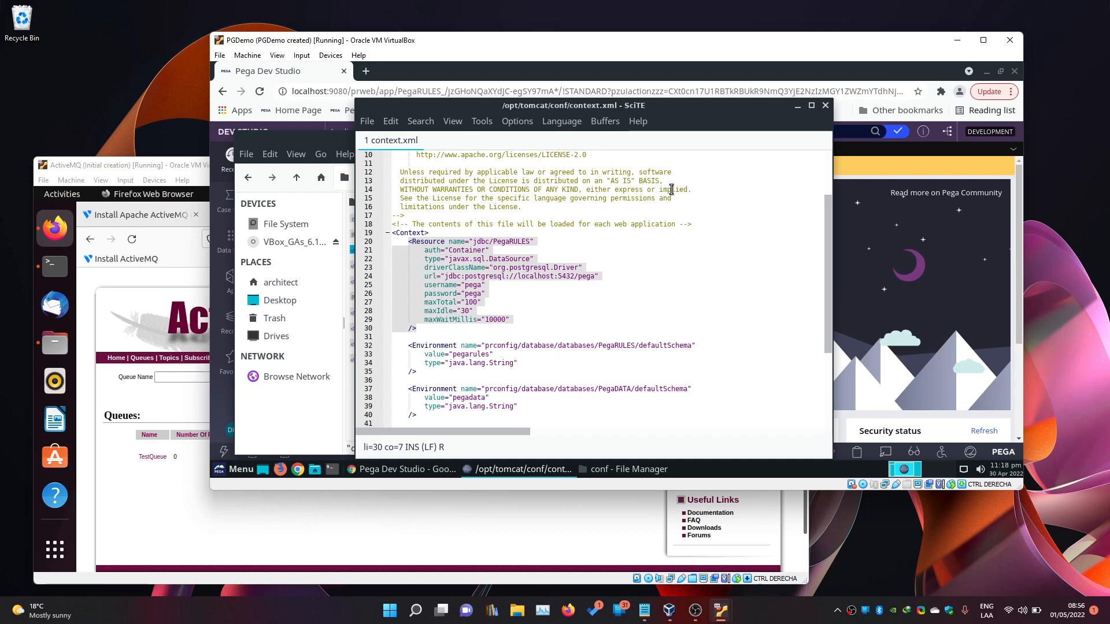
{"action": "left_click", "coordinate": [646, 277]}
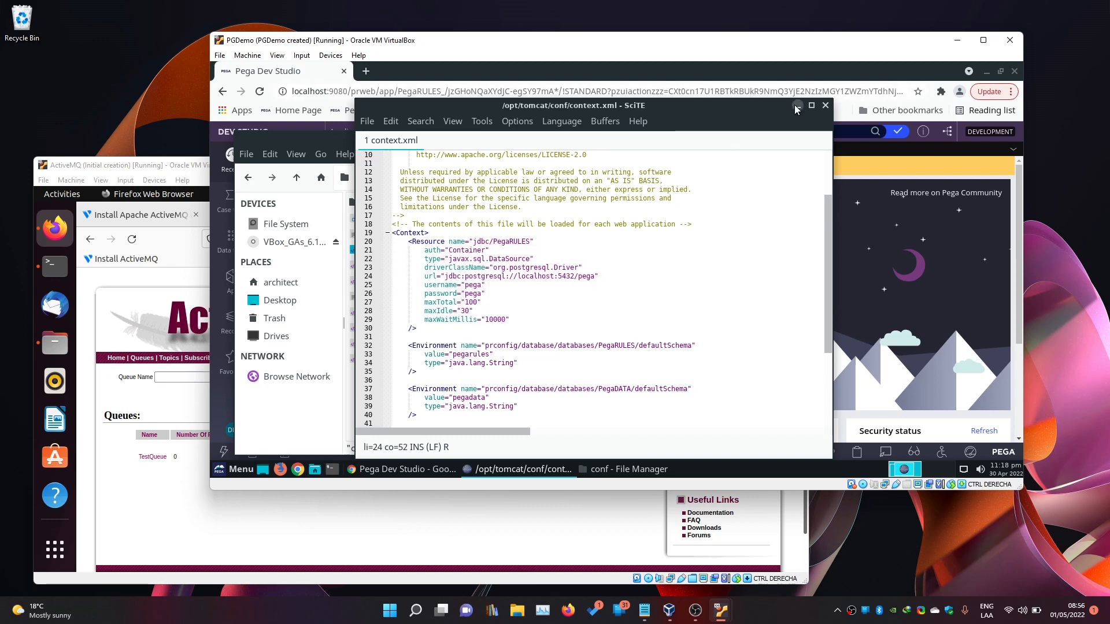
{"action": "left_click_drag", "start_coordinate": [461, 73], "coordinate": [733, 119]}
{"action": "left_click", "coordinate": [450, 107]}
{"action": "left_click", "coordinate": [826, 106]}
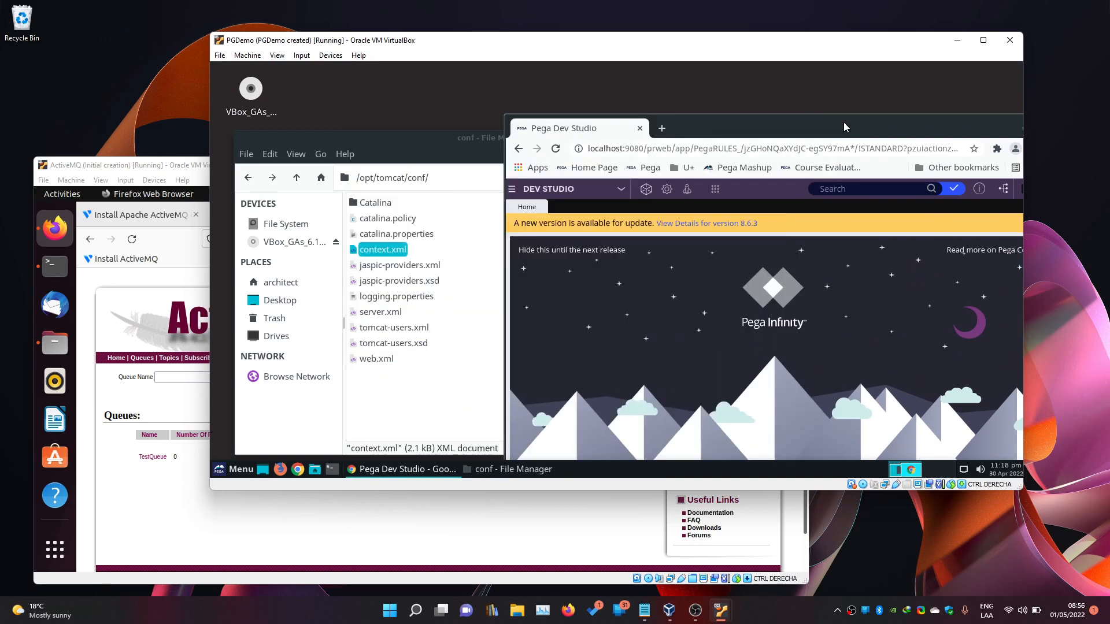
Search Google for 'activemq tomcat' in a new tab and check the Tomcat - ActiveMQ result.
{"action": "left_click_drag", "start_coordinate": [844, 126], "coordinate": [559, 35]}
{"action": "left_click", "coordinate": [366, 71]}
{"action": "left_click", "coordinate": [393, 90]}
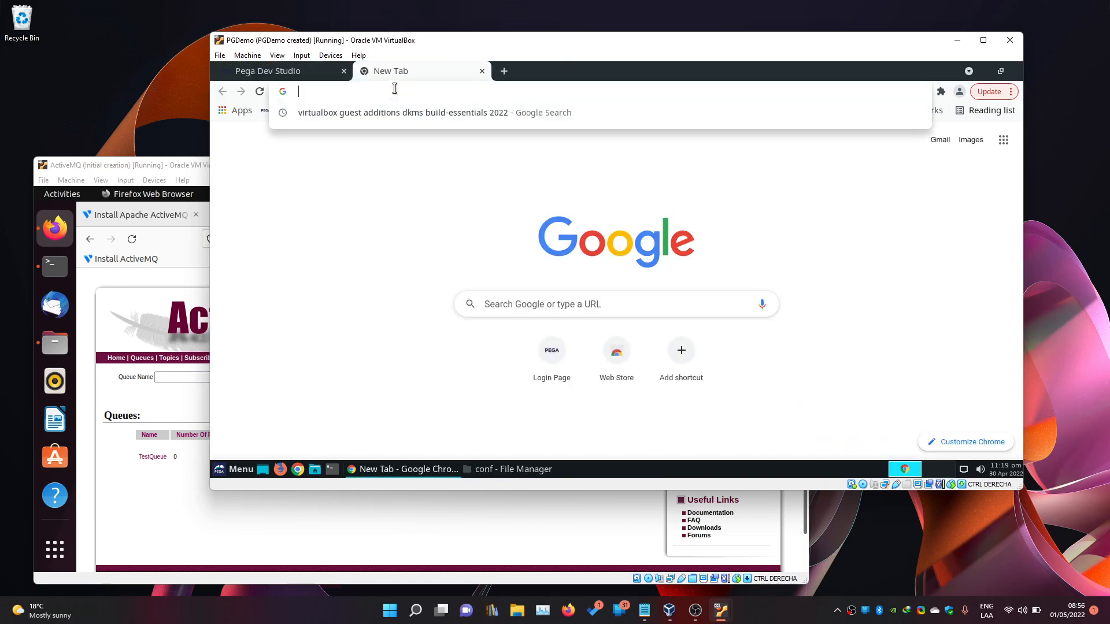
{"action": "type", "text": "activemq"}
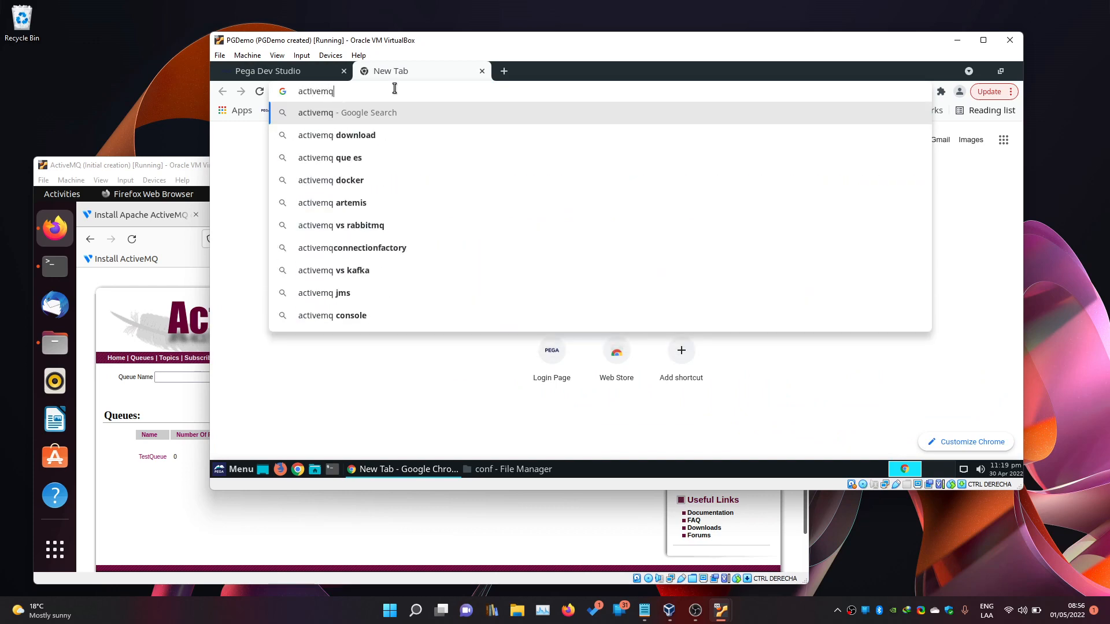
{"action": "type", "text": " tomcat"}
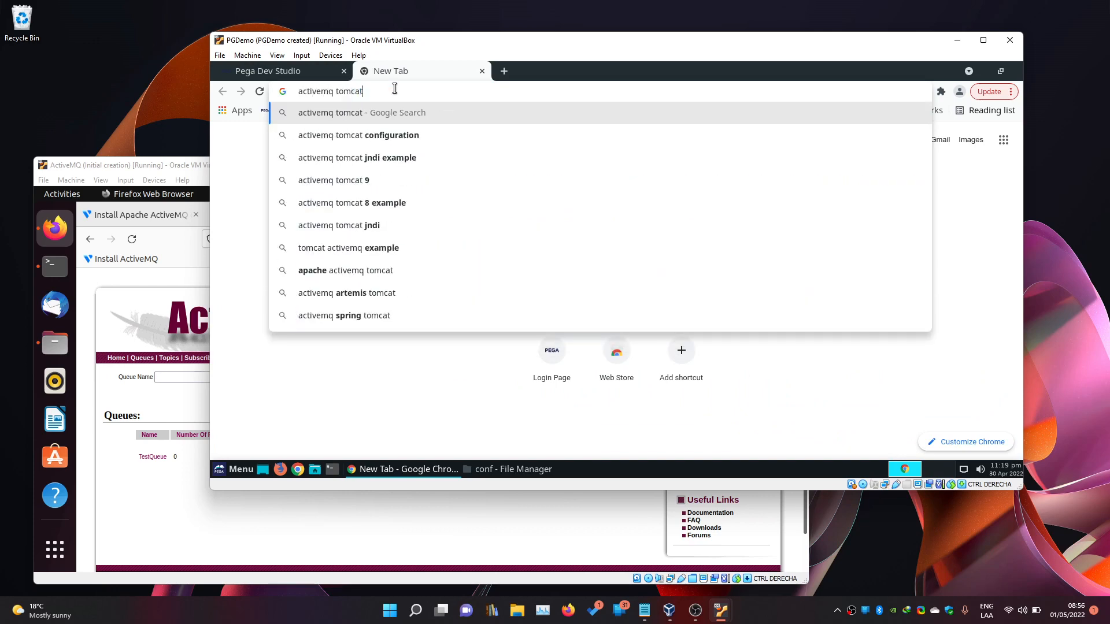
{"action": "key", "text": "Return"}
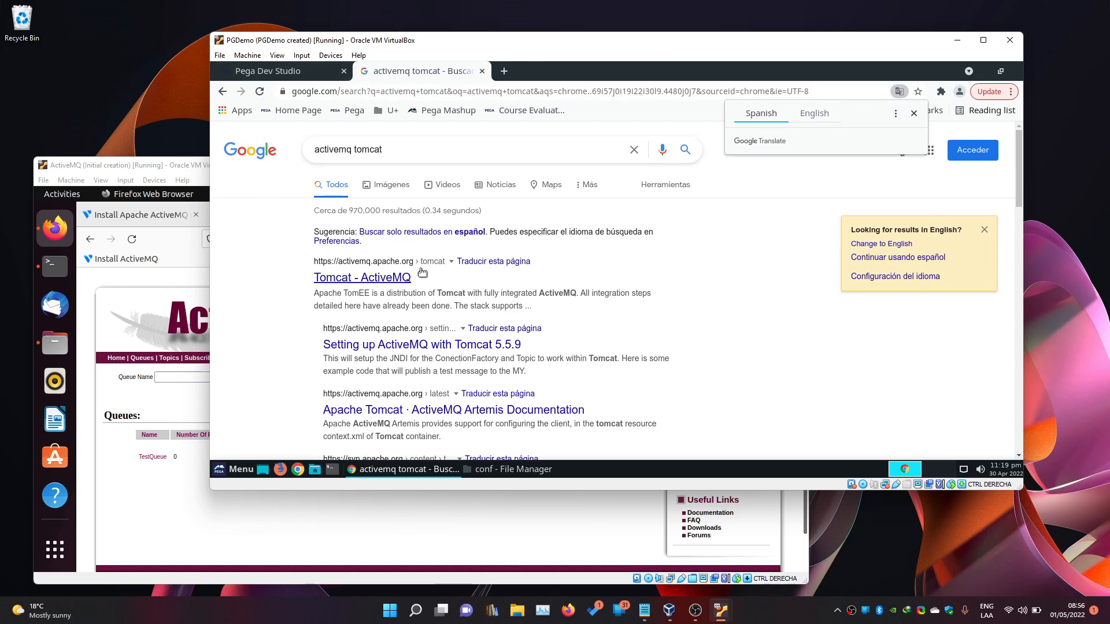
{"action": "left_click", "coordinate": [408, 280]}
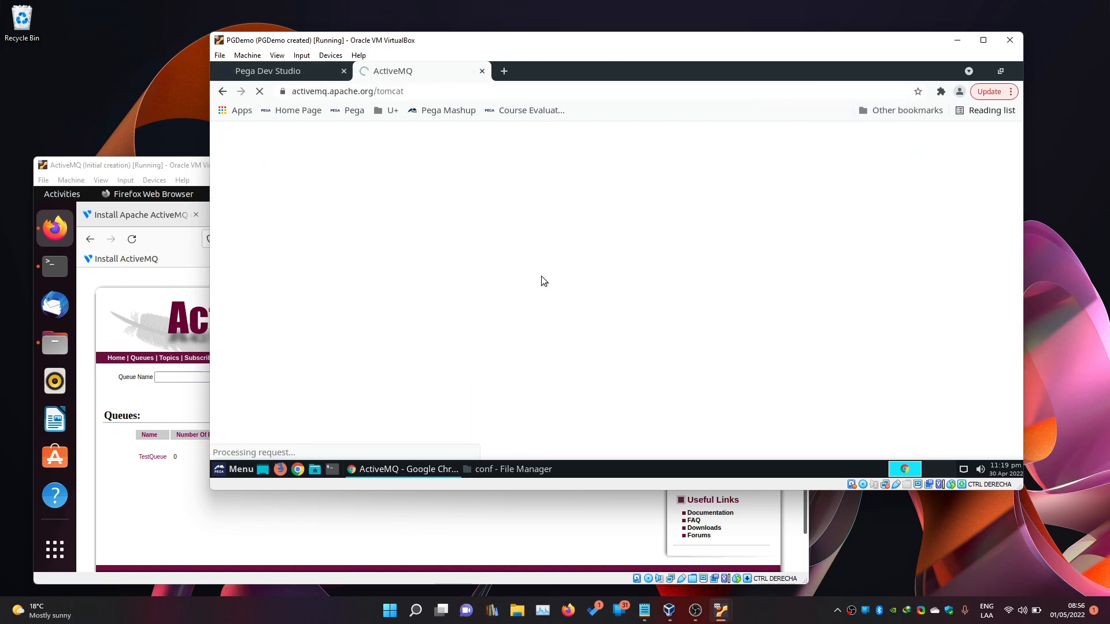
{"action": "scroll", "coordinate": [541, 275], "scroll_direction": "down", "scroll_amount": 8}
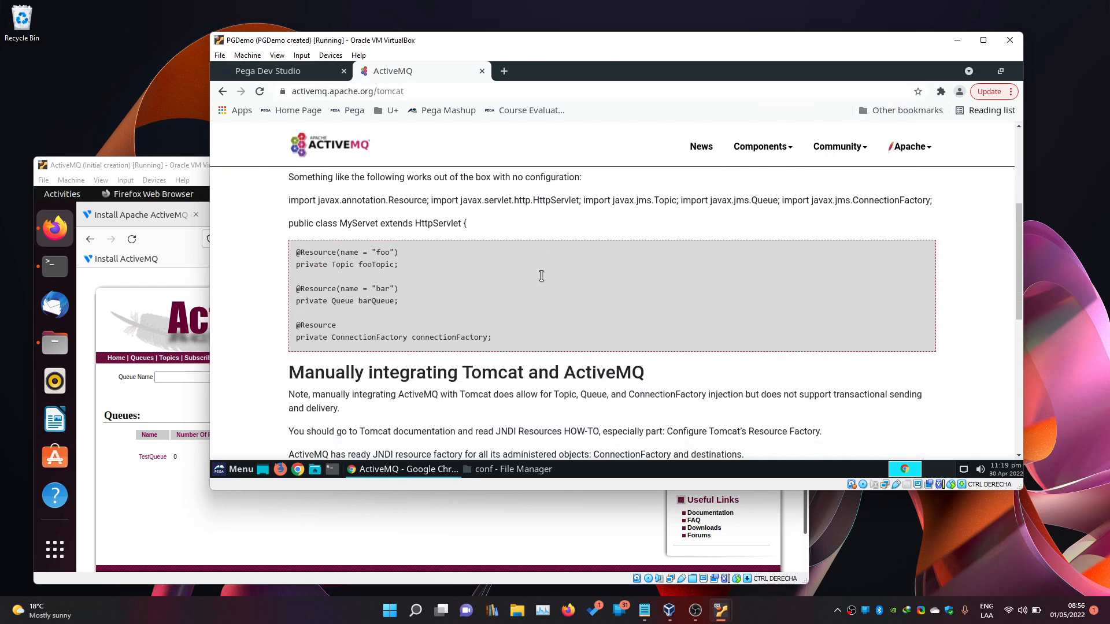
{"action": "scroll", "coordinate": [541, 276], "scroll_direction": "down", "scroll_amount": 3}
Open 'Setting up ActiveMQ with Tomcat 5.5.9' and review its ConnectionFactory, MyTopic and MyQueue Resource examples.
{"action": "key", "text": "alt+Left"}
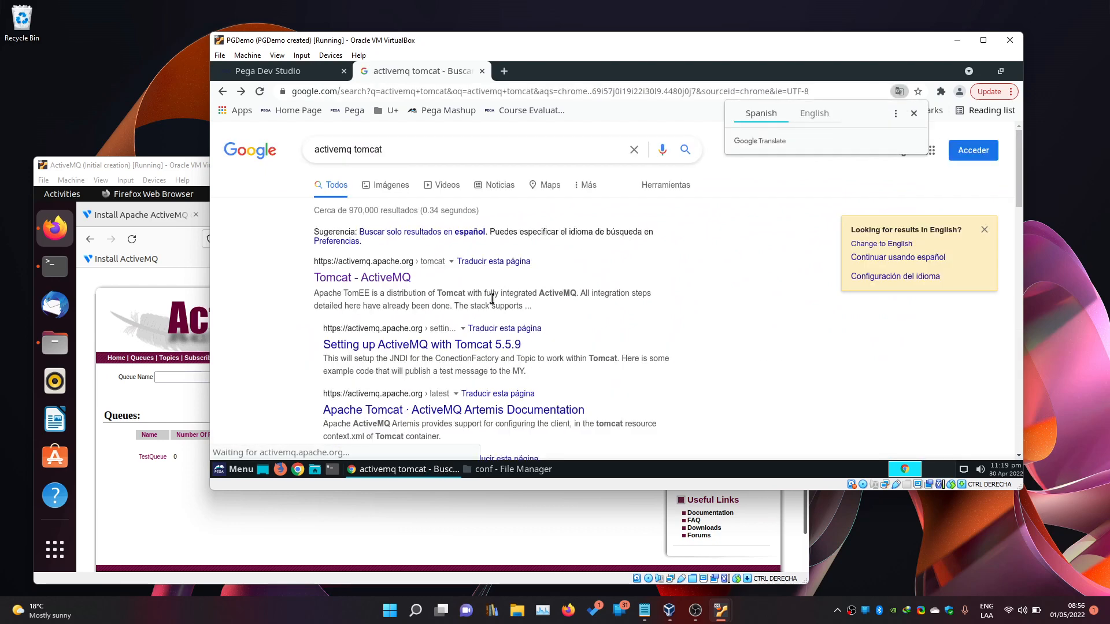
{"action": "left_click", "coordinate": [462, 347]}
{"action": "scroll", "coordinate": [623, 313], "scroll_direction": "down", "scroll_amount": 5}
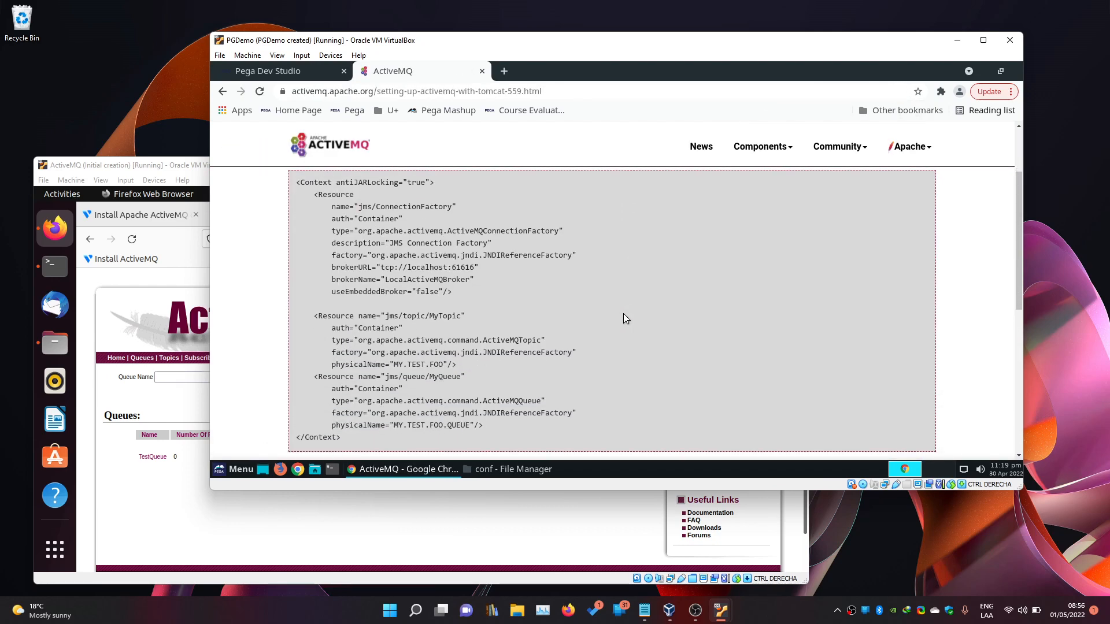
{"action": "scroll", "coordinate": [623, 313], "scroll_direction": "up", "scroll_amount": 3}
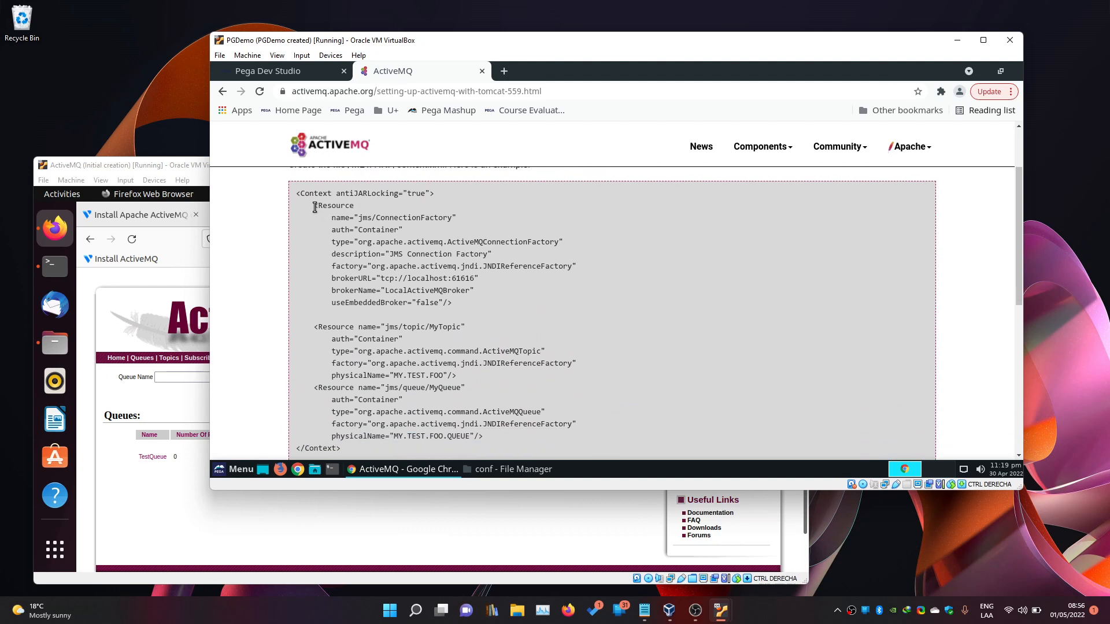
{"action": "left_click_drag", "start_coordinate": [314, 207], "coordinate": [463, 304]}
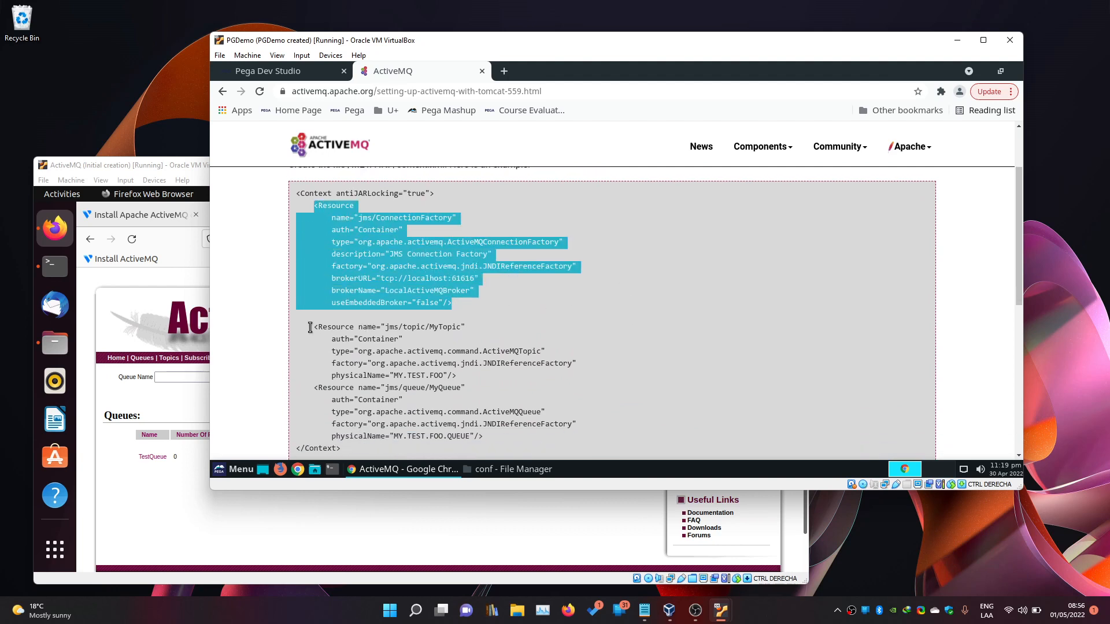
{"action": "left_click_drag", "start_coordinate": [314, 328], "coordinate": [492, 379]}
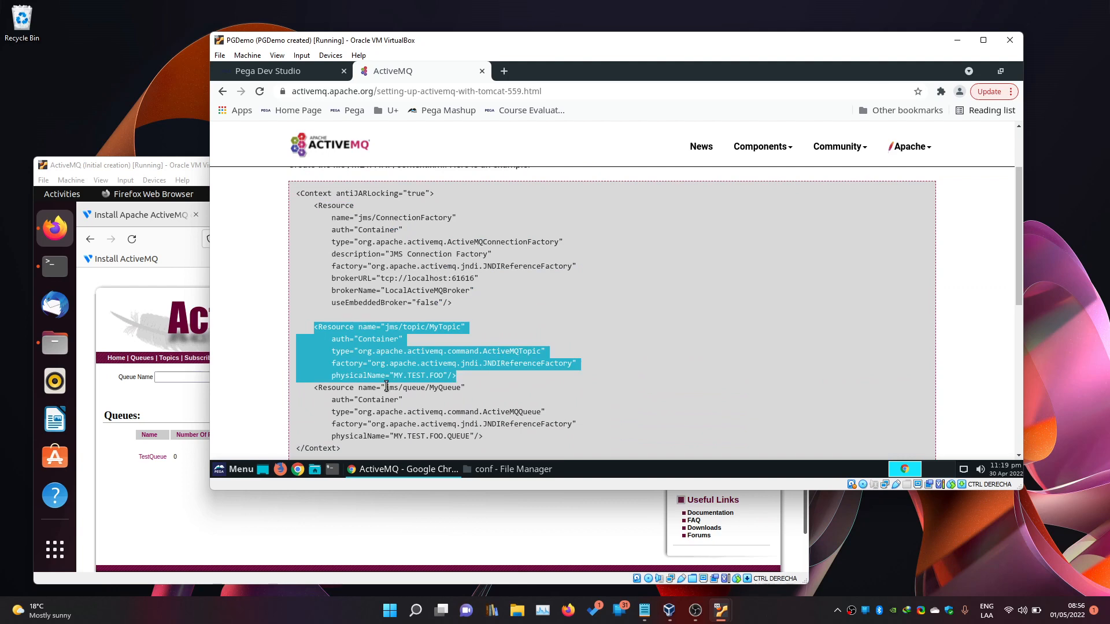
{"action": "left_click", "coordinate": [339, 386]}
{"action": "left_click_drag", "start_coordinate": [316, 387], "coordinate": [498, 431]}
{"action": "left_click", "coordinate": [498, 432]}
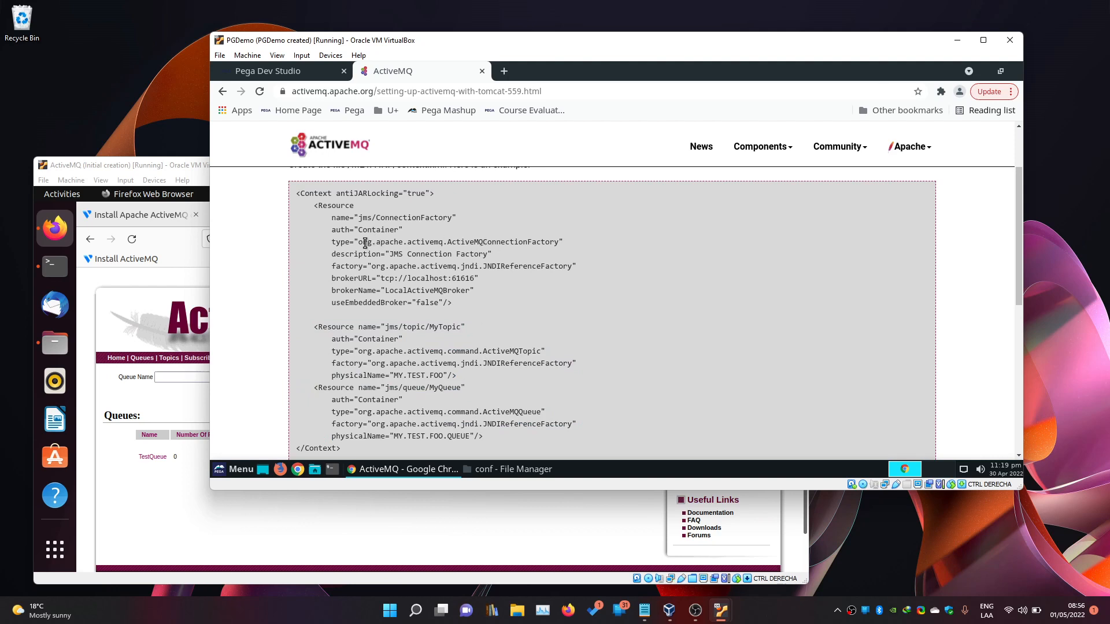
Copy the ActiveMQConnectionFactory class name and return to the Pega Dev Studio tab.
{"action": "left_click_drag", "start_coordinate": [359, 242], "coordinate": [529, 242]}
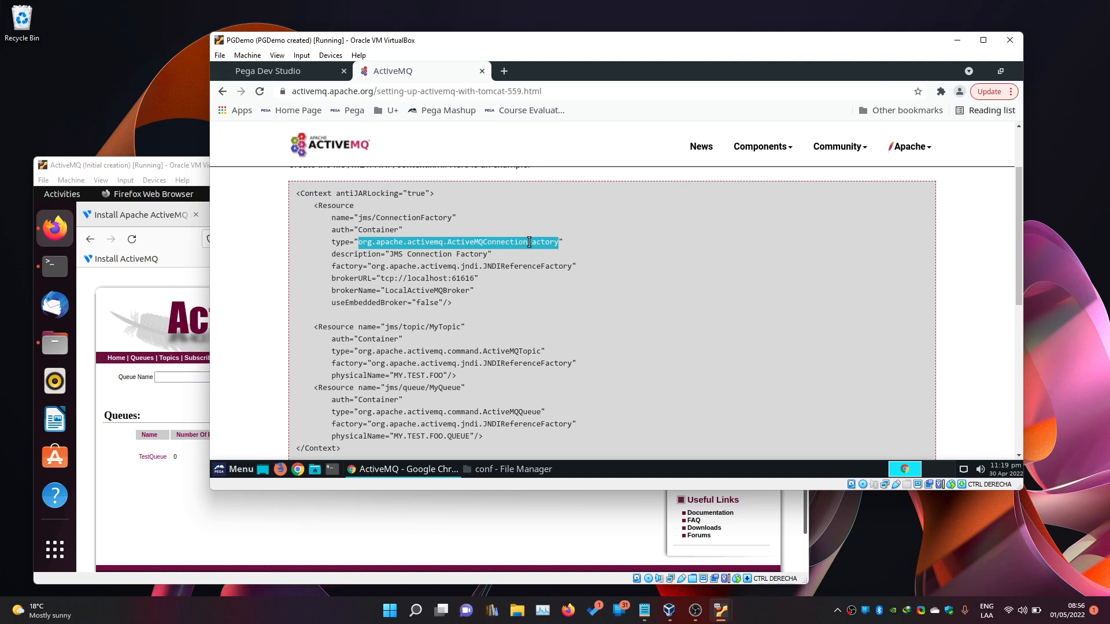
{"action": "right_click", "coordinate": [526, 243]}
{"action": "left_click", "coordinate": [532, 250]}
{"action": "left_click", "coordinate": [309, 78]}
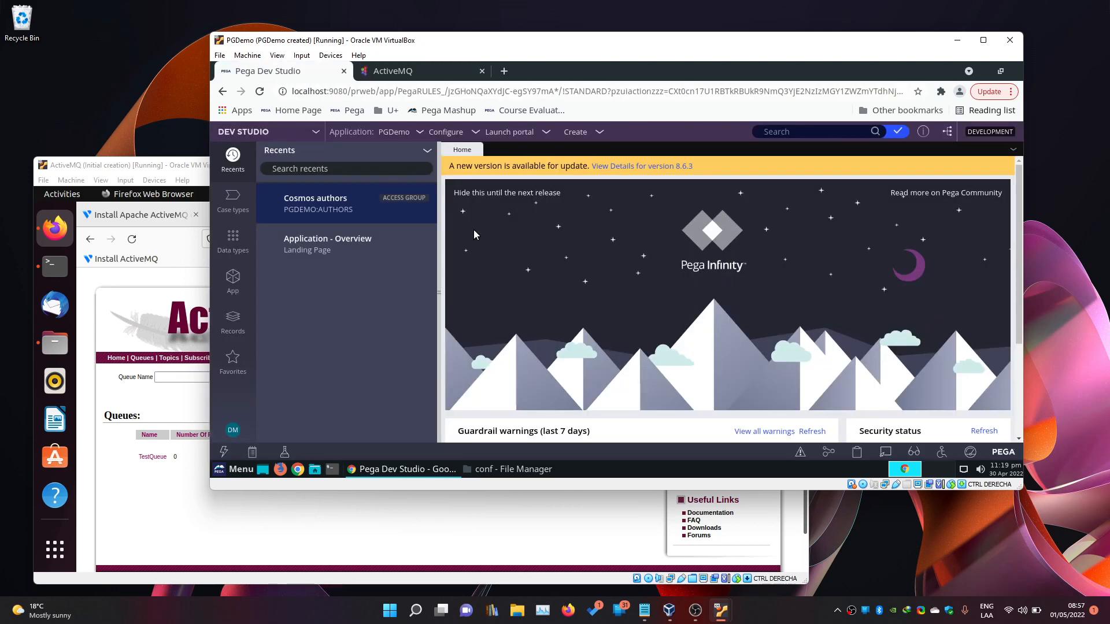
List Activity records under Records > Technical and open one from the list.
{"action": "left_click", "coordinate": [239, 318]}
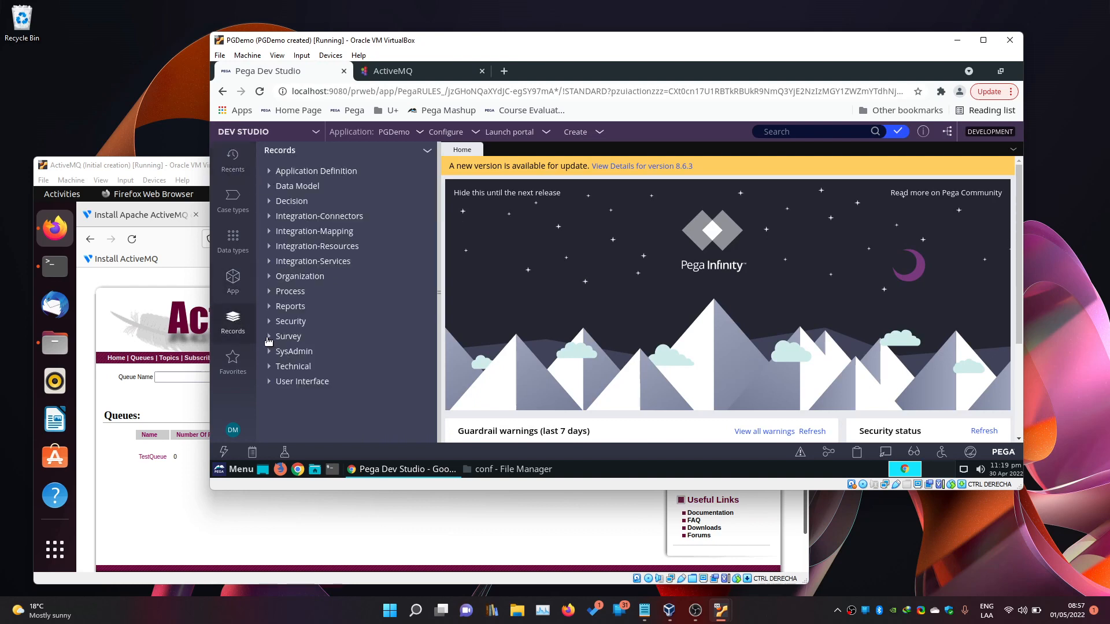
{"action": "left_click", "coordinate": [269, 366]}
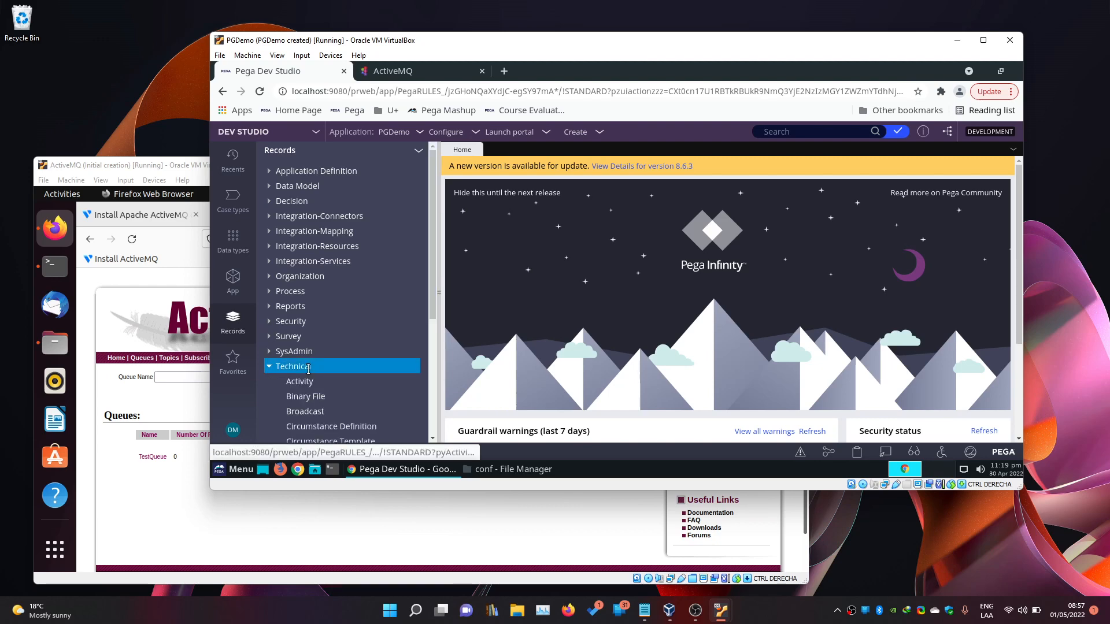
{"action": "left_click", "coordinate": [366, 382]}
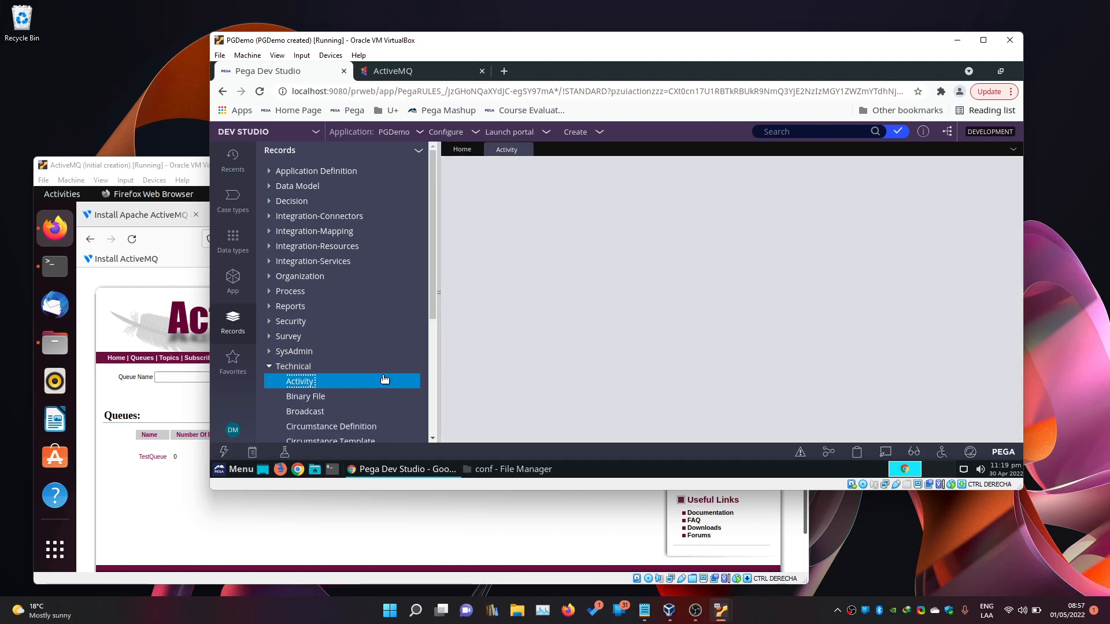
{"action": "left_click", "coordinate": [484, 237]}
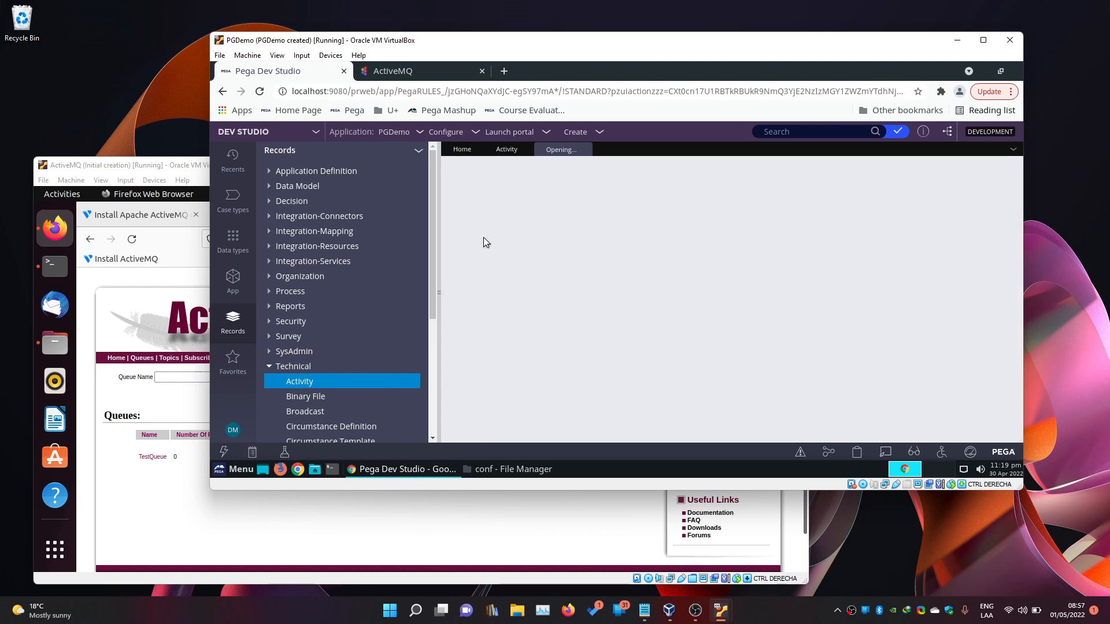
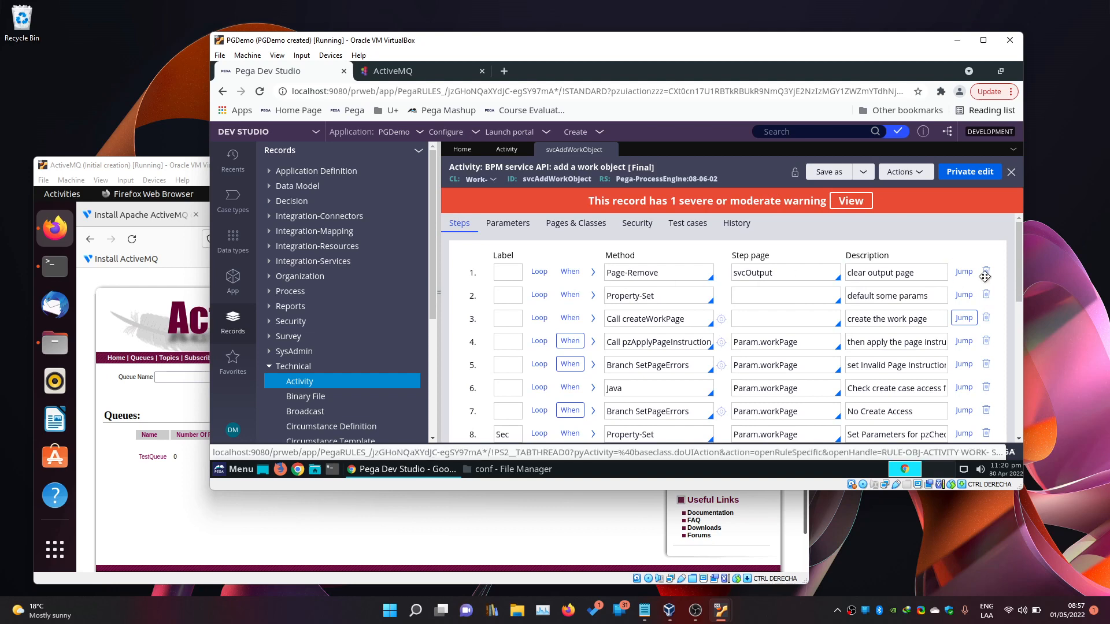
Delete all 23 svcAddWorkObject steps, from the first Property-Set through the final PR step.
{"action": "left_click", "coordinate": [986, 296]}
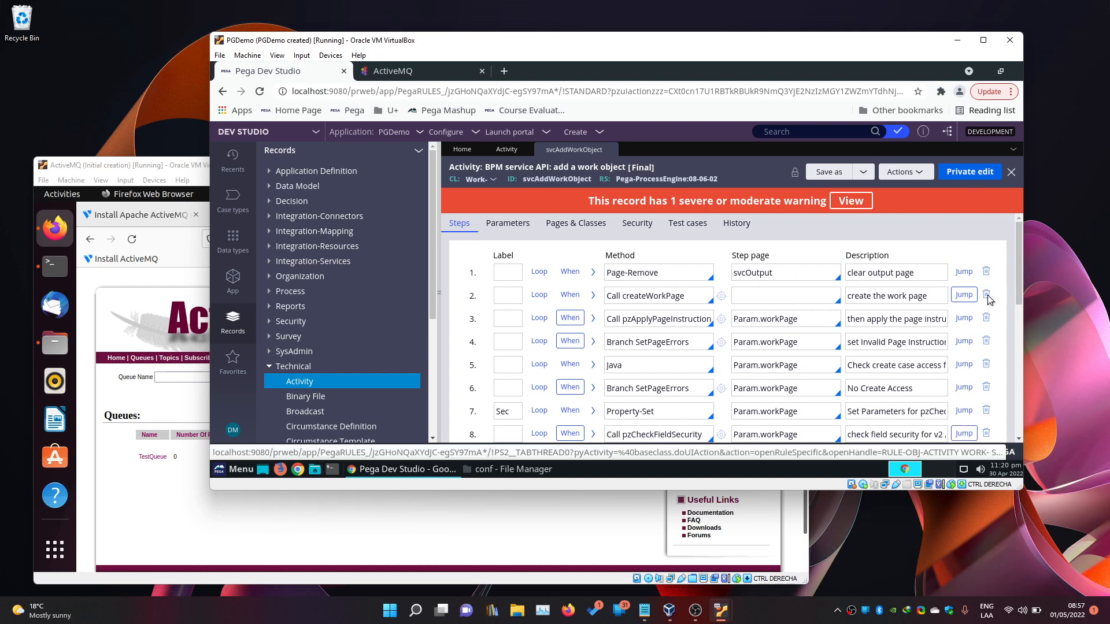
{"action": "left_click", "coordinate": [987, 295]}
{"action": "left_click", "coordinate": [987, 295]}
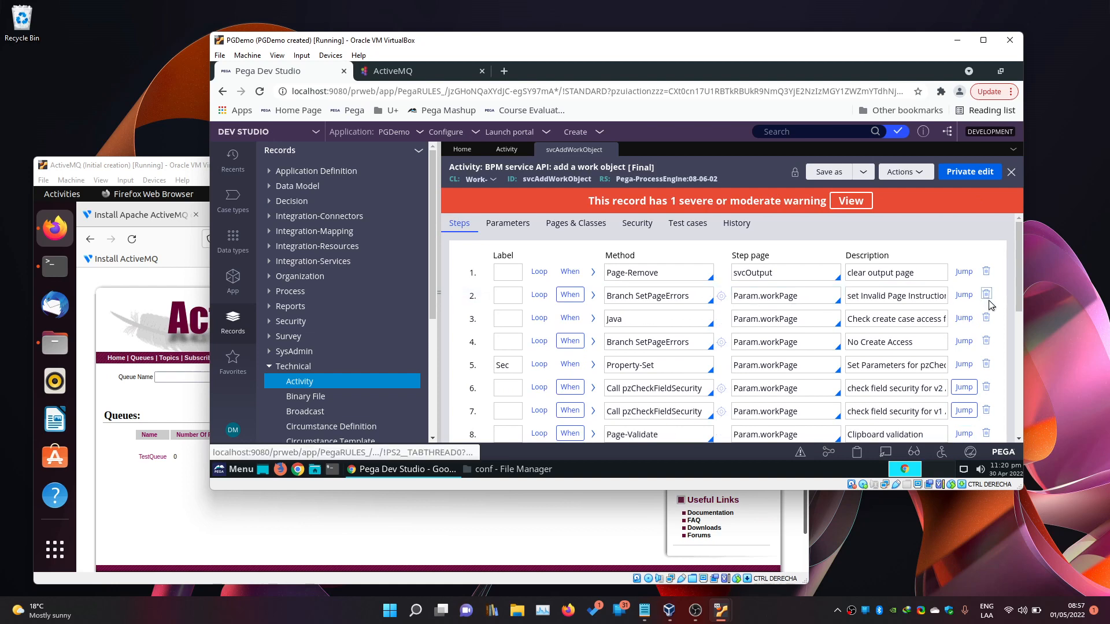
{"action": "left_click", "coordinate": [986, 295]}
{"action": "left_click", "coordinate": [987, 295]}
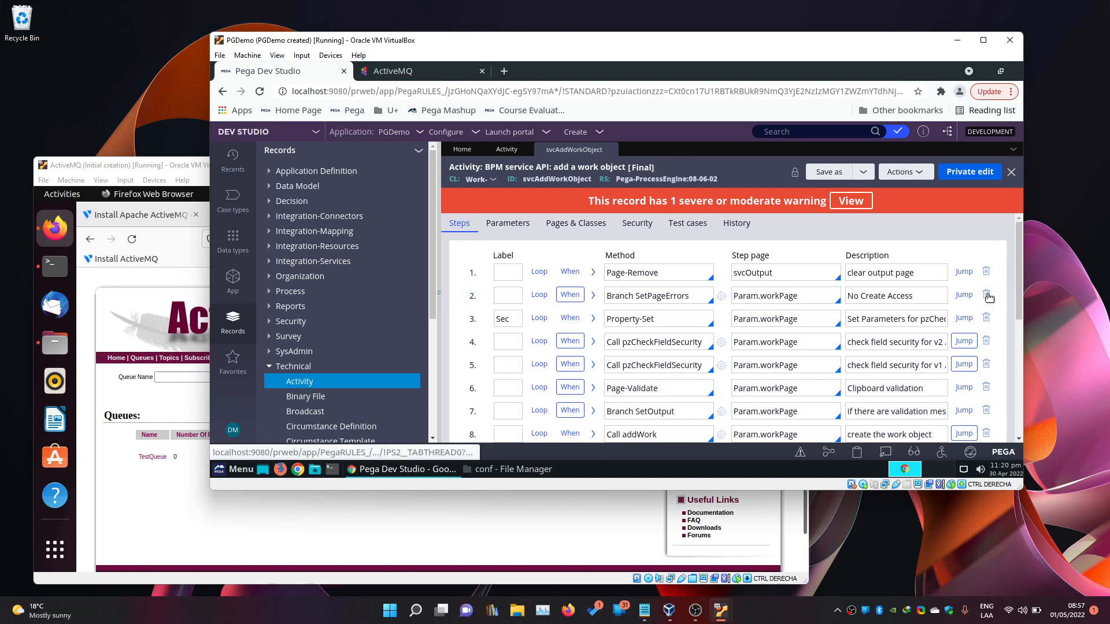
{"action": "left_click", "coordinate": [987, 295]}
{"action": "left_click", "coordinate": [987, 296]}
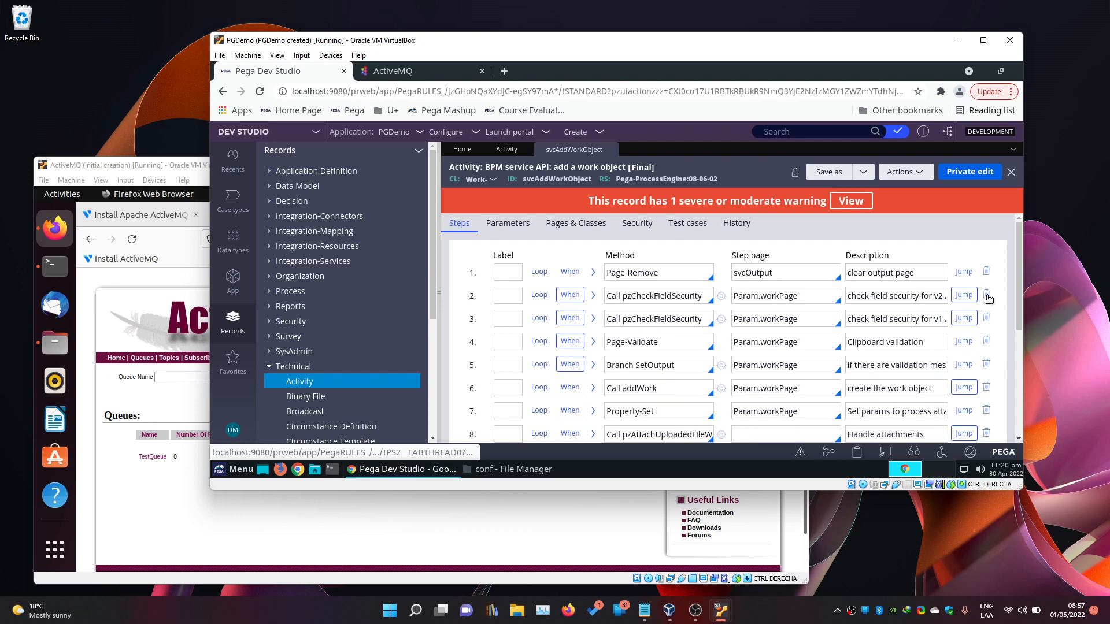
{"action": "left_click", "coordinate": [986, 296]}
{"action": "left_click", "coordinate": [987, 295]}
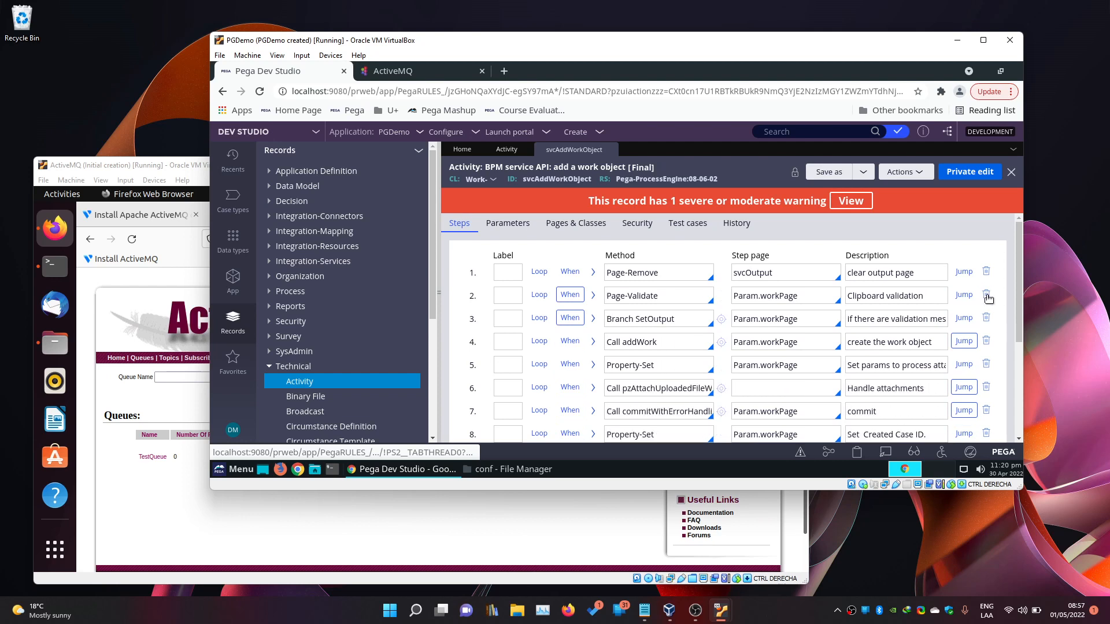
{"action": "left_click", "coordinate": [987, 295]}
{"action": "left_click", "coordinate": [987, 295]}
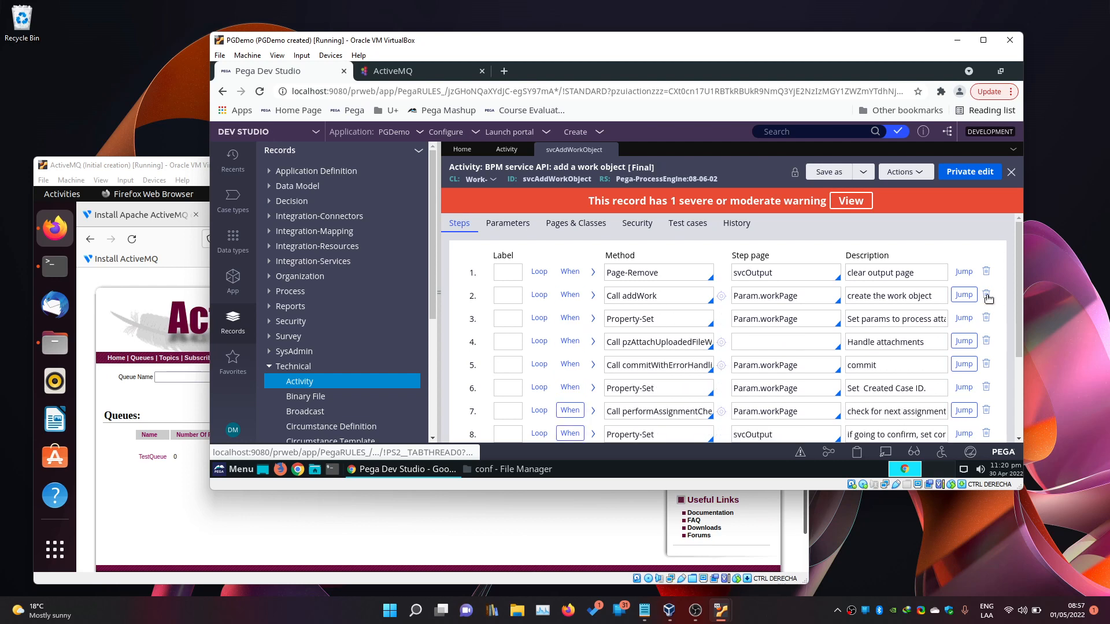
{"action": "left_click", "coordinate": [987, 295]}
{"action": "left_click", "coordinate": [987, 295]}
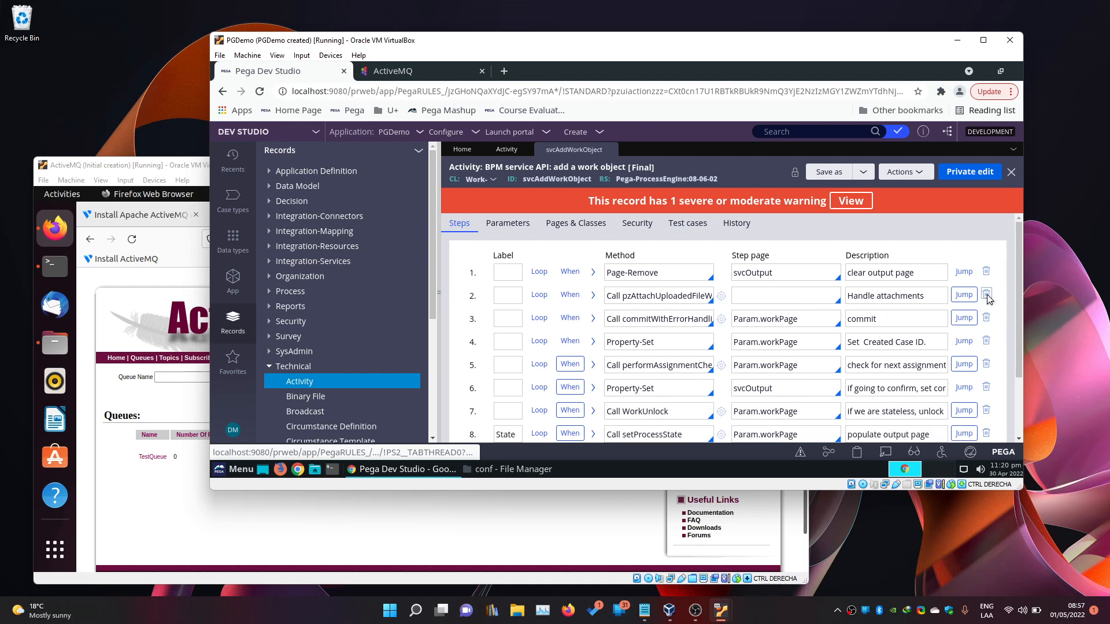
{"action": "left_click", "coordinate": [986, 295]}
{"action": "left_click", "coordinate": [987, 295]}
{"action": "left_click", "coordinate": [987, 296]}
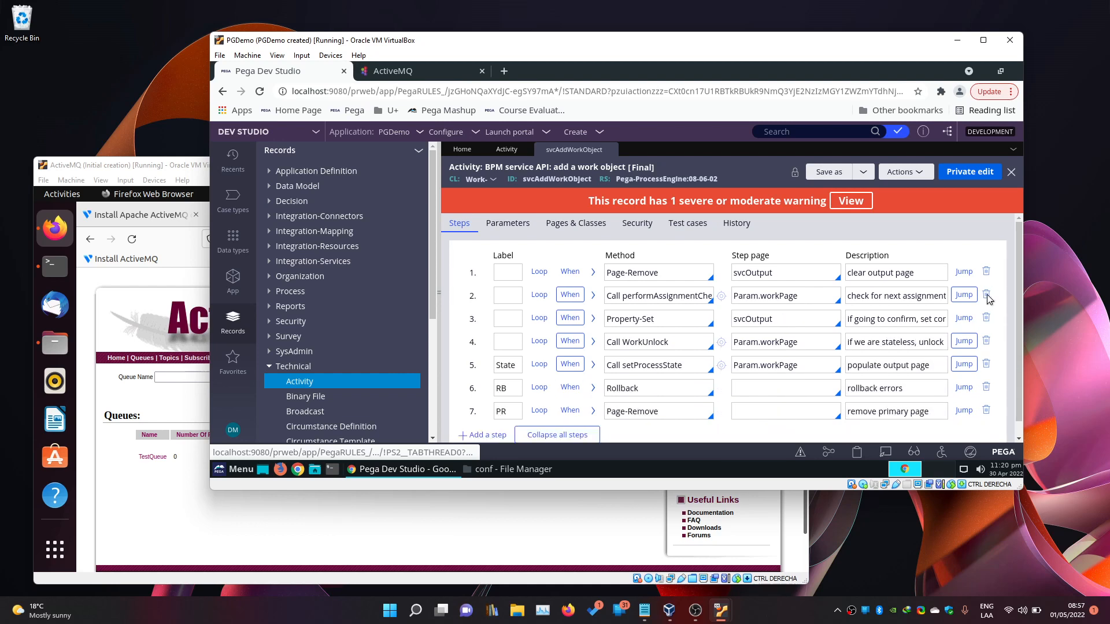
{"action": "left_click", "coordinate": [987, 295]}
{"action": "left_click", "coordinate": [995, 296]}
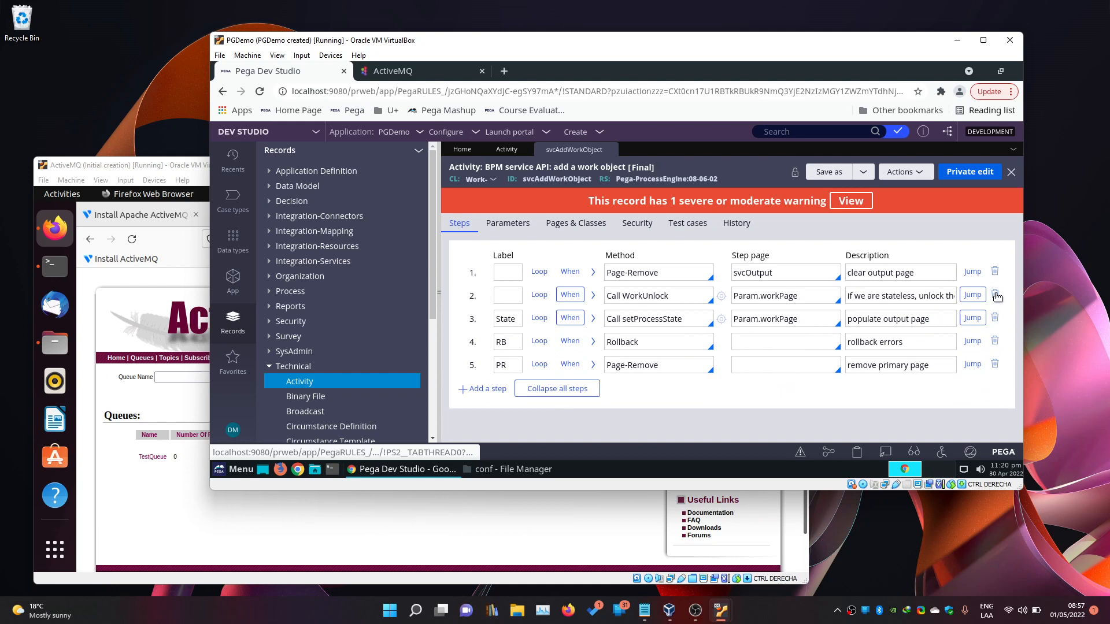
{"action": "left_click", "coordinate": [994, 295]}
{"action": "left_click", "coordinate": [995, 295]}
{"action": "left_click", "coordinate": [995, 272]}
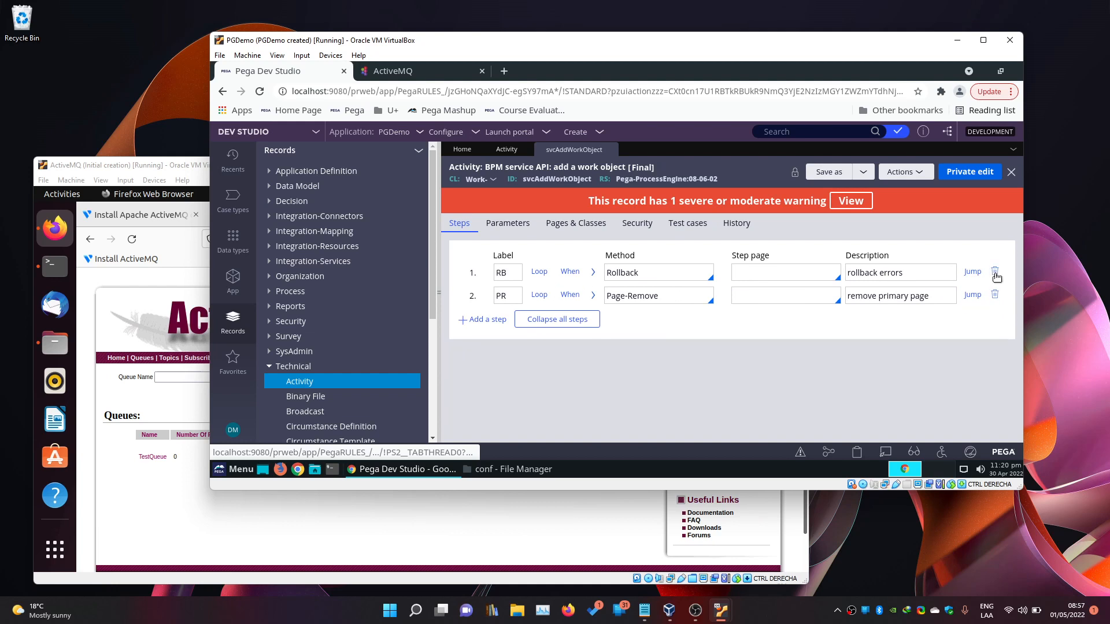
{"action": "left_click", "coordinate": [995, 273]}
{"action": "left_click", "coordinate": [995, 273]}
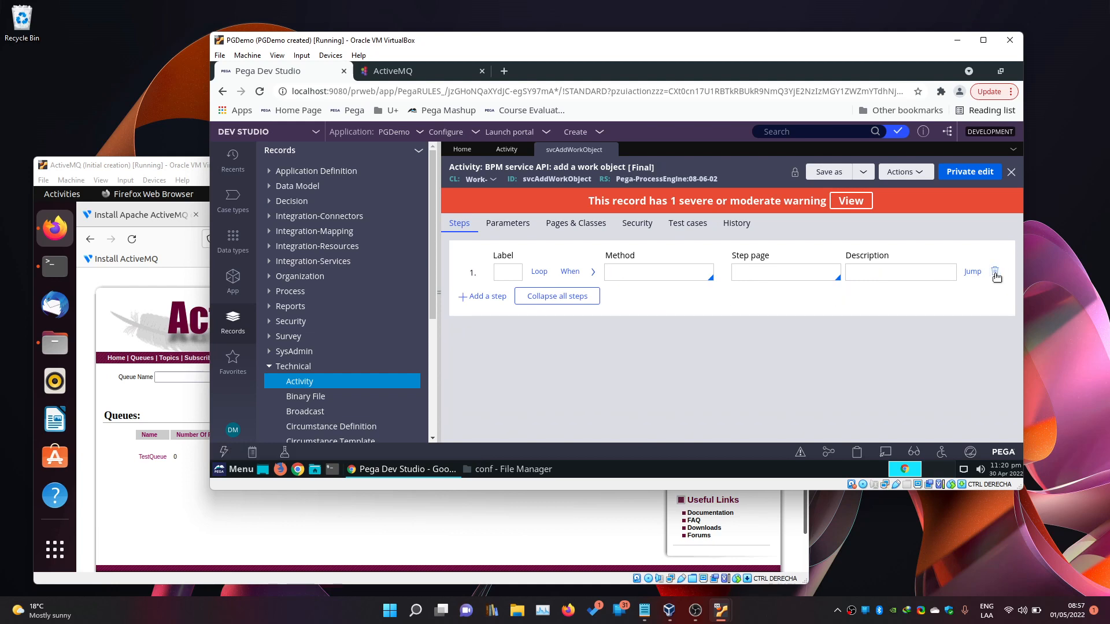
In a private edit, give step 1 Java source 'org.apache.activemq.ActiveMQConnectionFactory a;' and save it.
{"action": "left_click", "coordinate": [962, 174]}
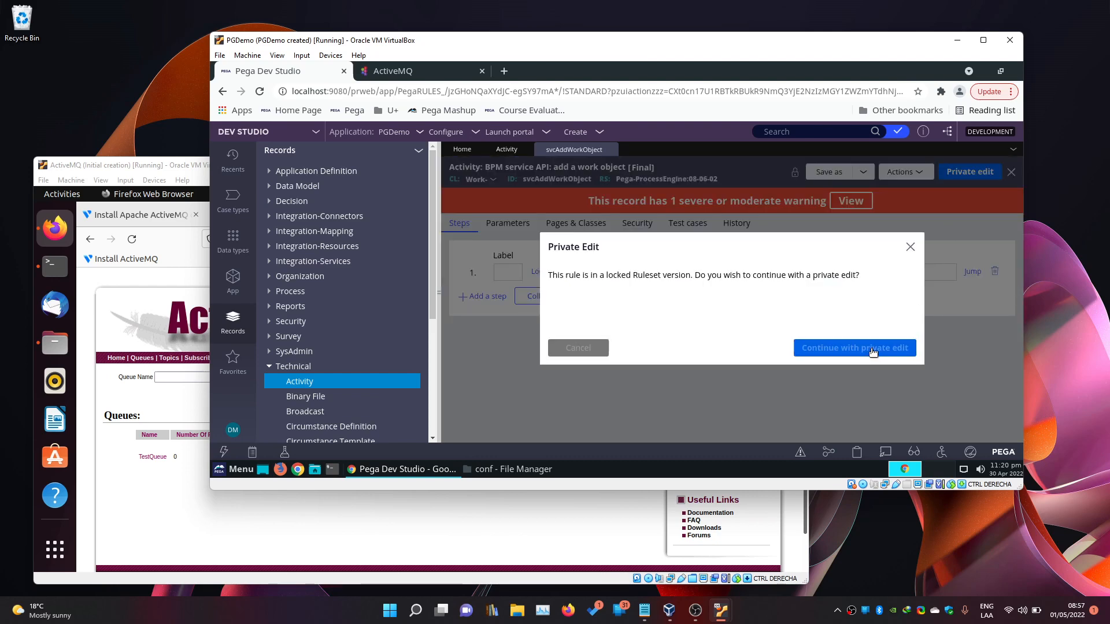
{"action": "left_click", "coordinate": [873, 351]}
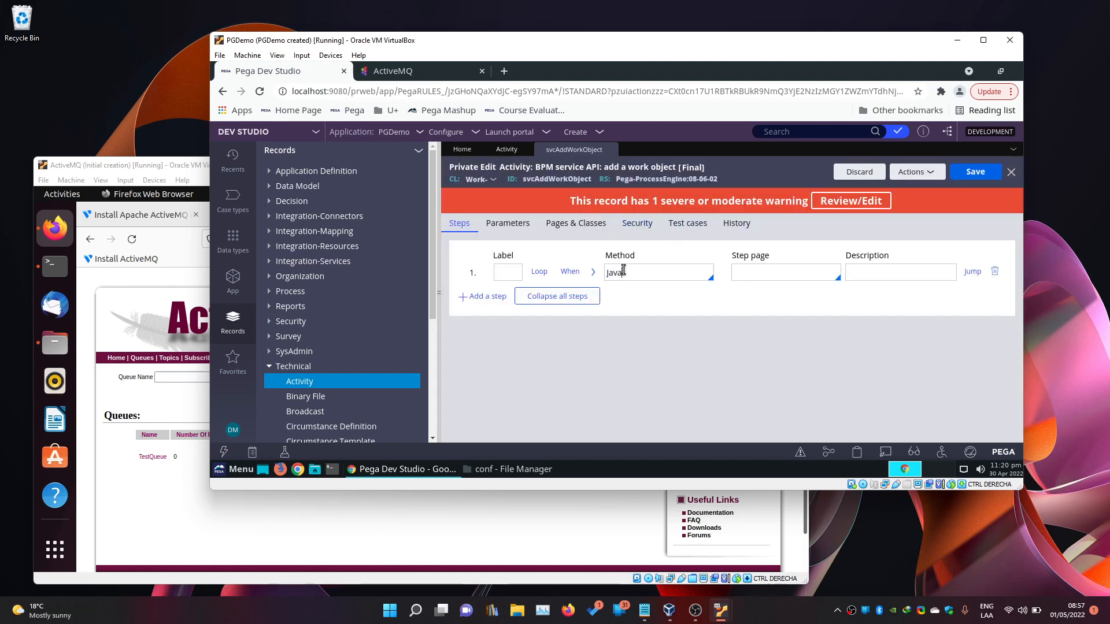
{"action": "left_click", "coordinate": [594, 276]}
{"action": "type", "text": "org.apache.activemq.ActiveMQConnectionFactory"}
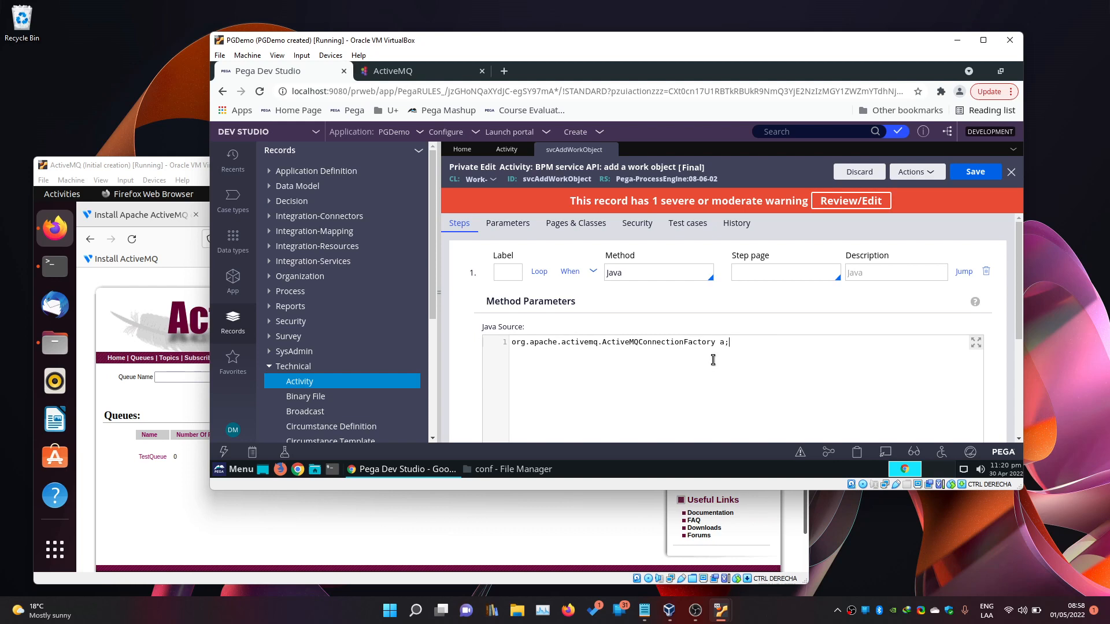
{"action": "left_click_drag", "start_coordinate": [737, 342], "coordinate": [509, 344]}
{"action": "left_click", "coordinate": [736, 342]}
{"action": "left_click", "coordinate": [972, 173]}
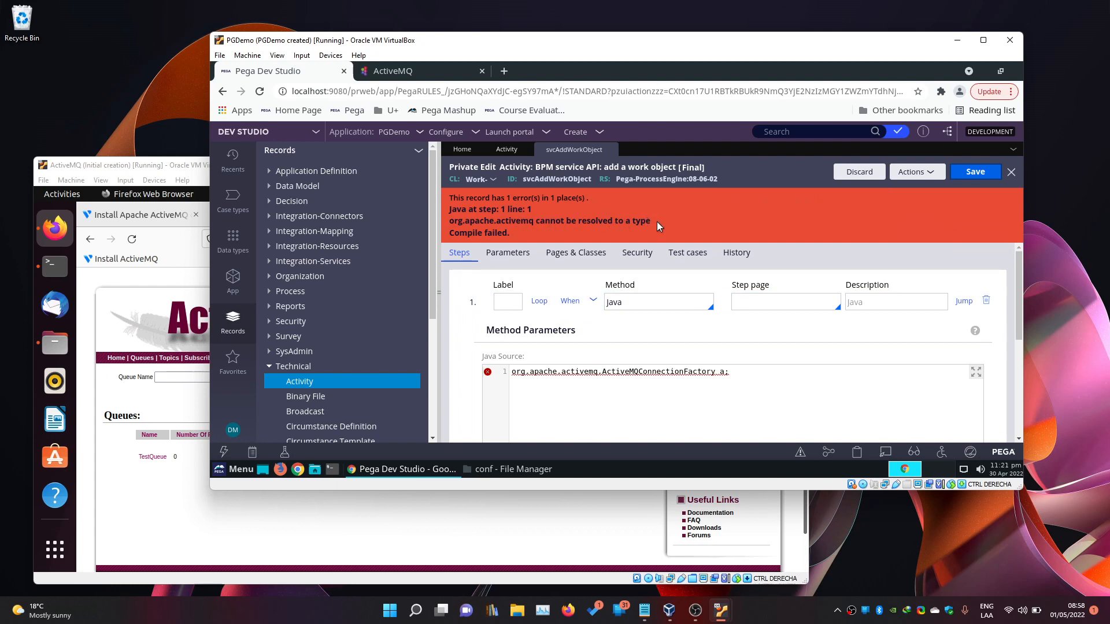
Select the unresolved org.apache.activemq.ActiveMQConnectionFactory name in the Java source.
{"action": "double_click", "coordinate": [607, 371]}
{"action": "left_click_drag", "start_coordinate": [596, 371], "coordinate": [516, 371]}
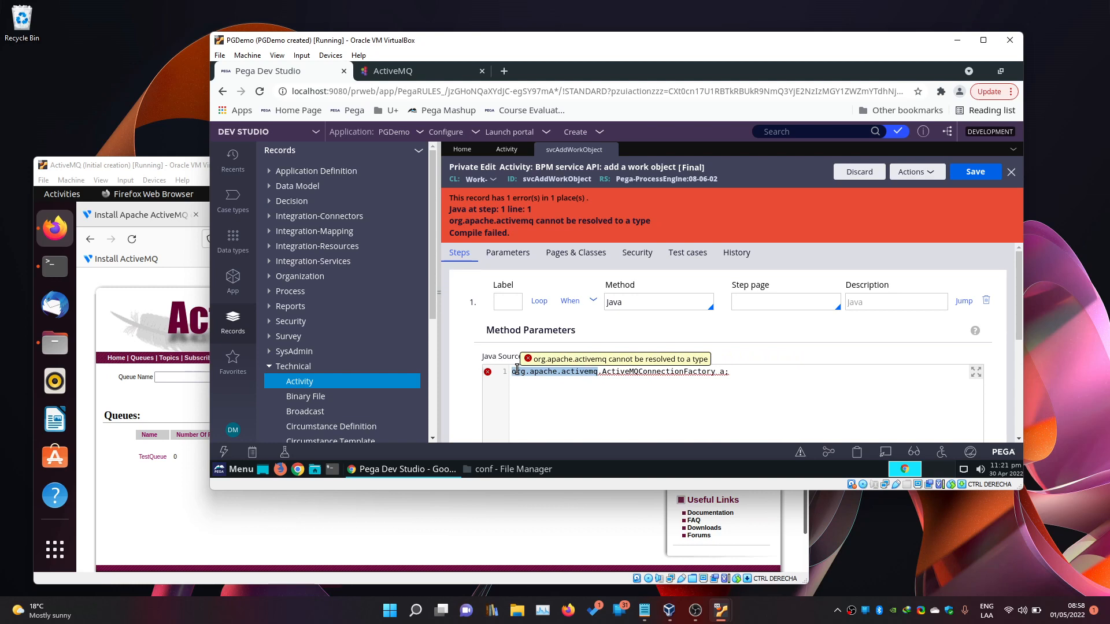
{"action": "left_click_drag", "start_coordinate": [516, 370], "coordinate": [512, 371]}
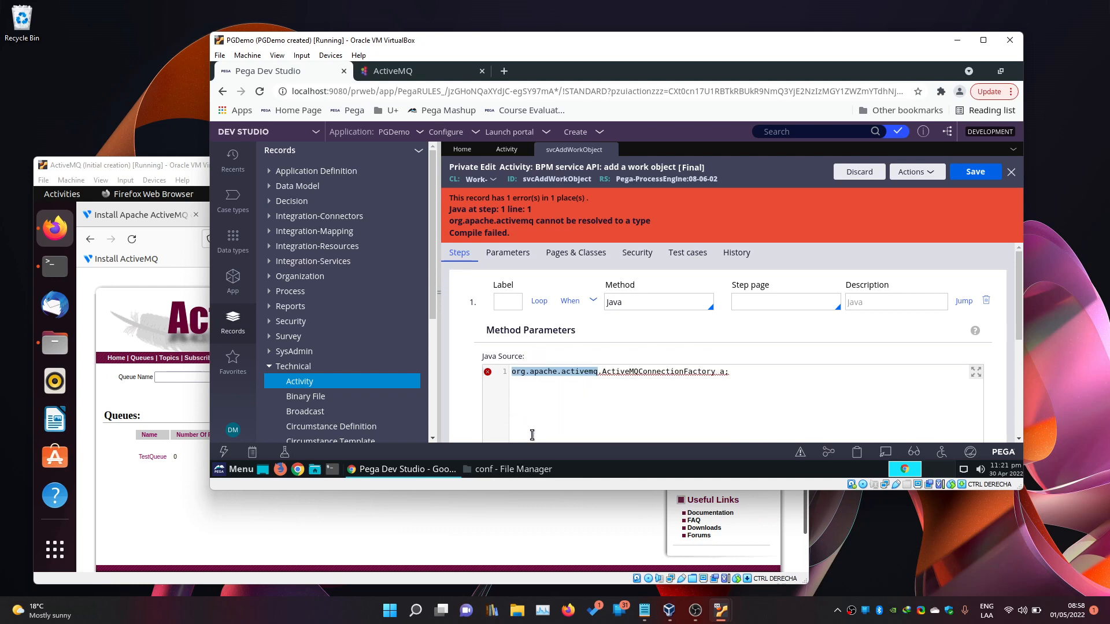
In File Manager, go up from conf to /opt/tomcat and open its lib folder.
{"action": "left_click", "coordinate": [525, 469]}
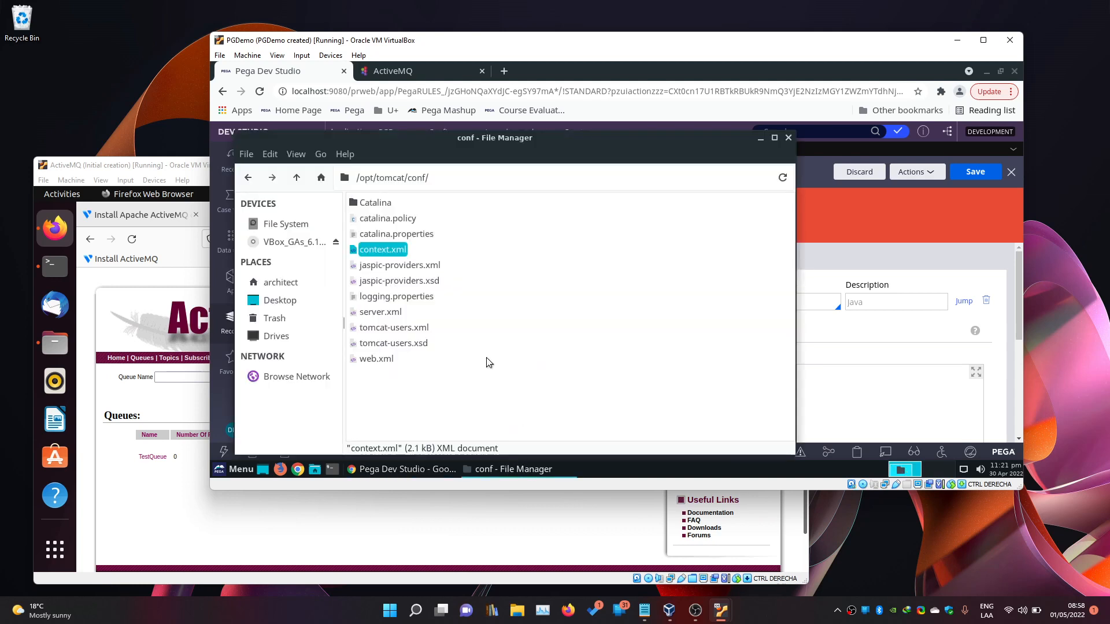
{"action": "left_click", "coordinate": [297, 178]}
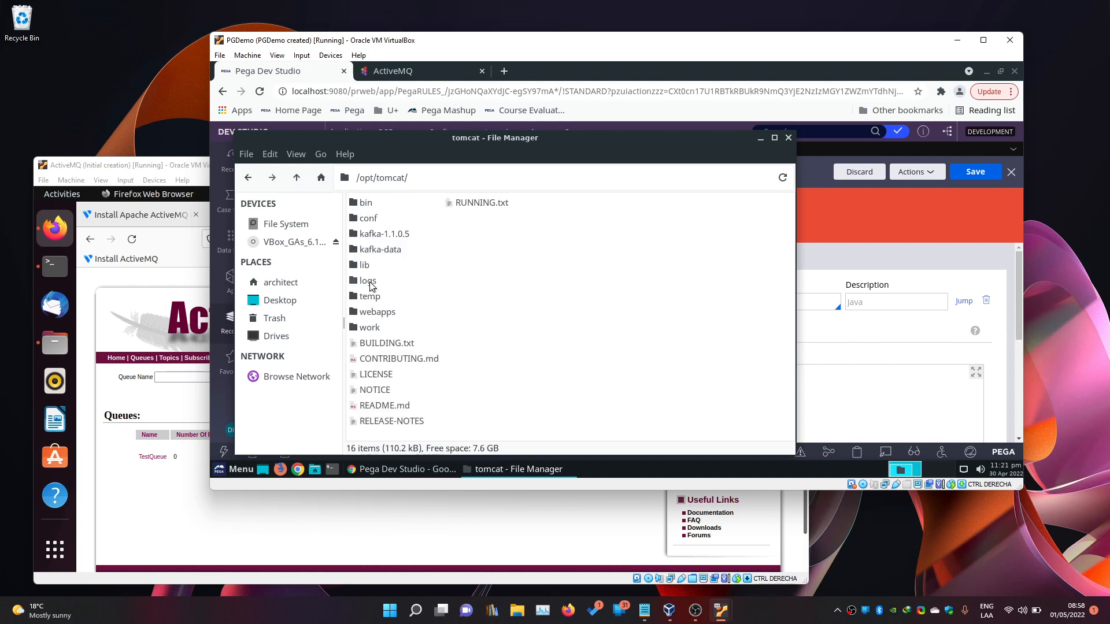
{"action": "double_click", "coordinate": [369, 265]}
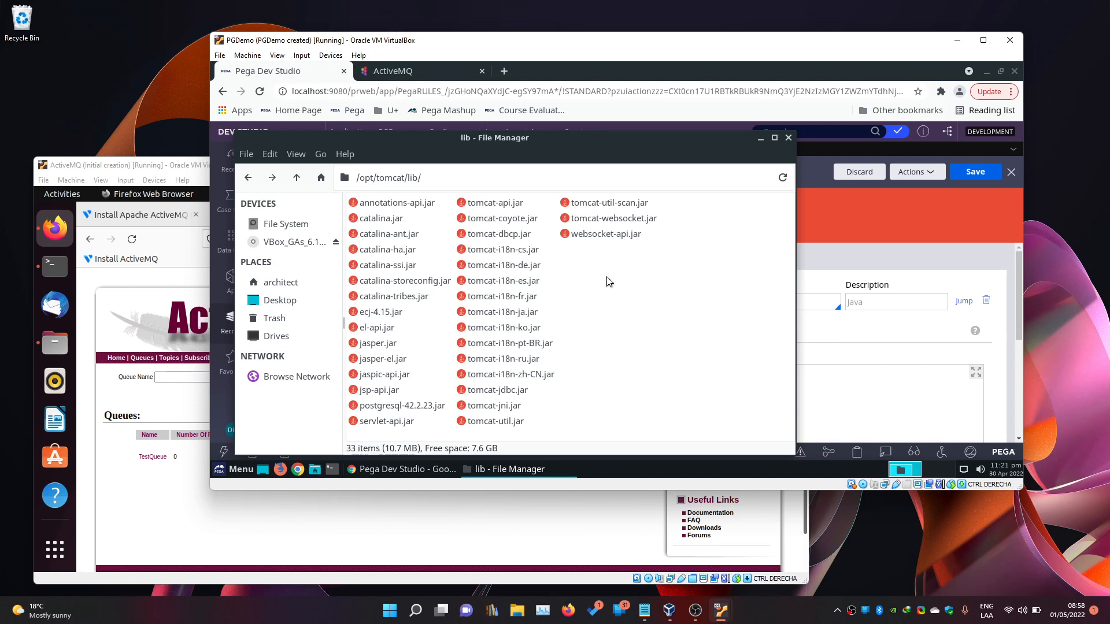
Search Google for 'activemq-all maven' in a new tab and open the mvnrepository.com ActiveMQ All JAR Bundle result.
{"action": "left_click", "coordinate": [506, 76]}
{"action": "left_click", "coordinate": [504, 71]}
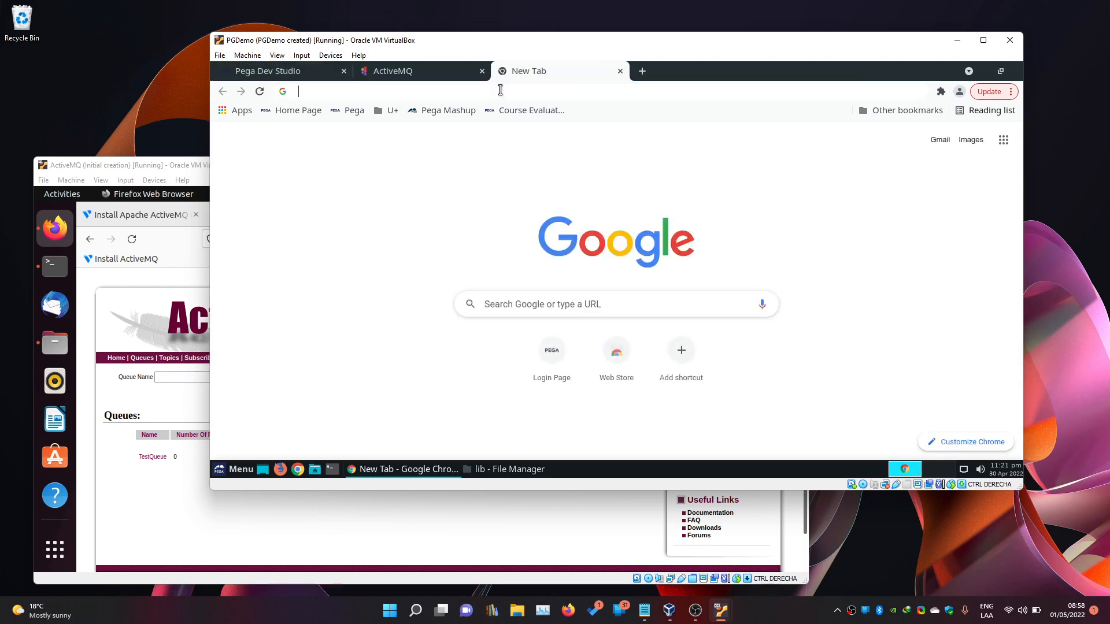
{"action": "left_click", "coordinate": [501, 90]}
{"action": "type", "text": "ivemq/al"}
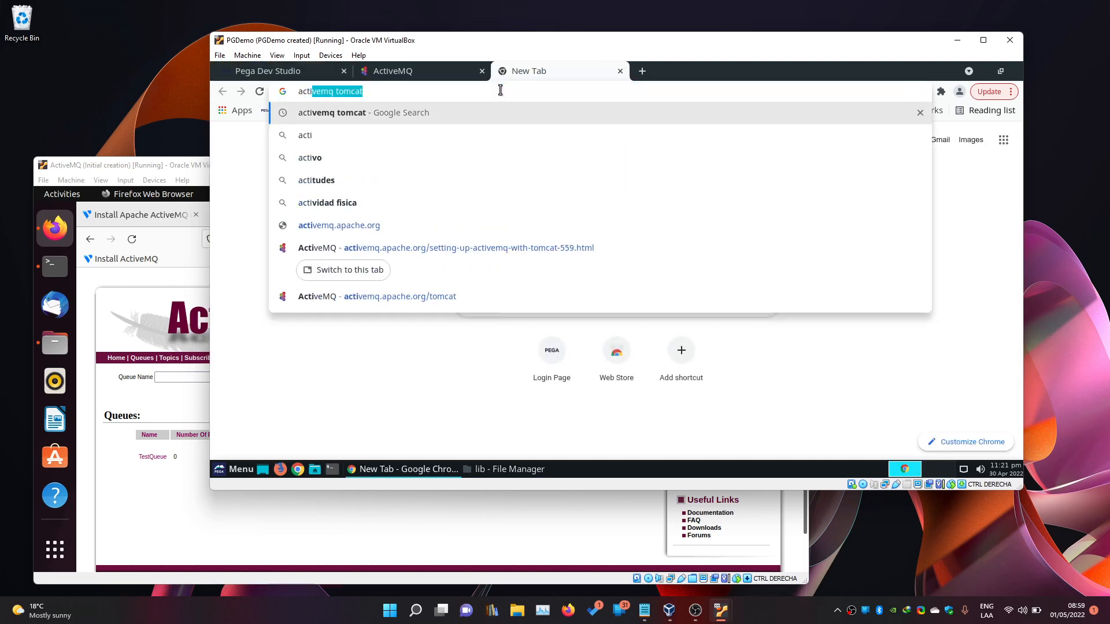
{"action": "key", "text": "BackSpace"}
{"action": "key", "text": "BackSpace"}
{"action": "key", "text": "BackSpace"}
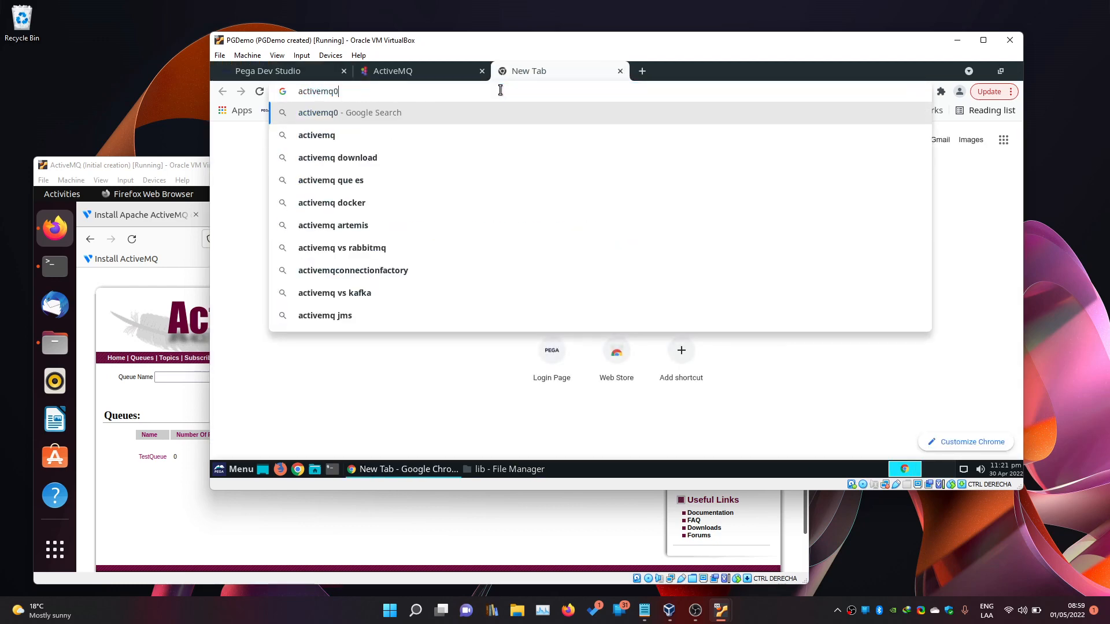
{"action": "type", "text": "-all"}
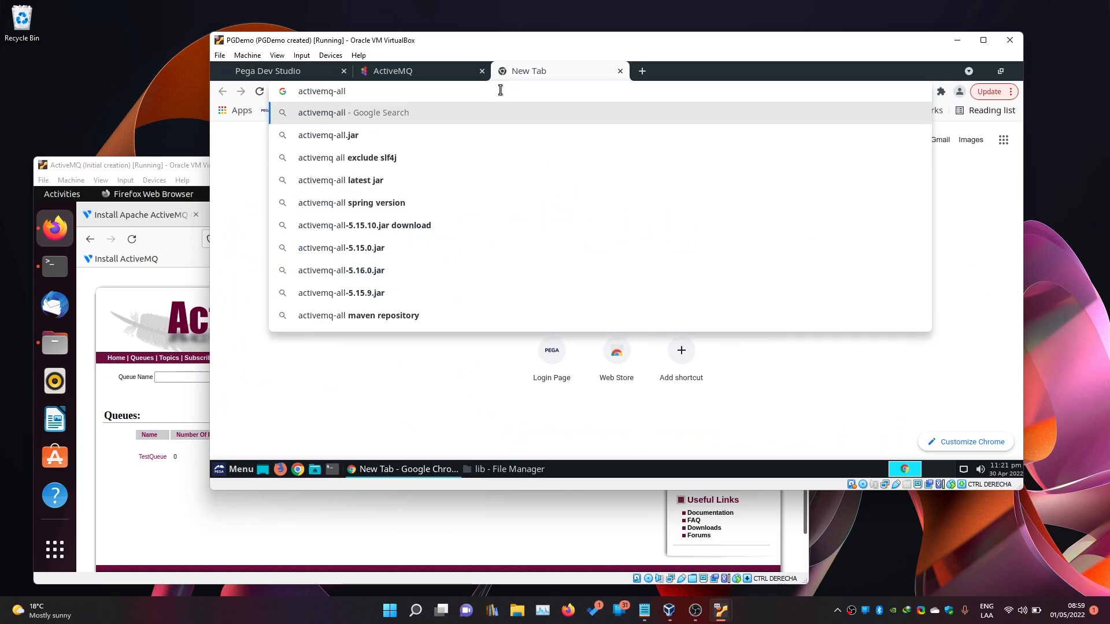
{"action": "type", "text": " maven"}
{"action": "key", "text": "Return"}
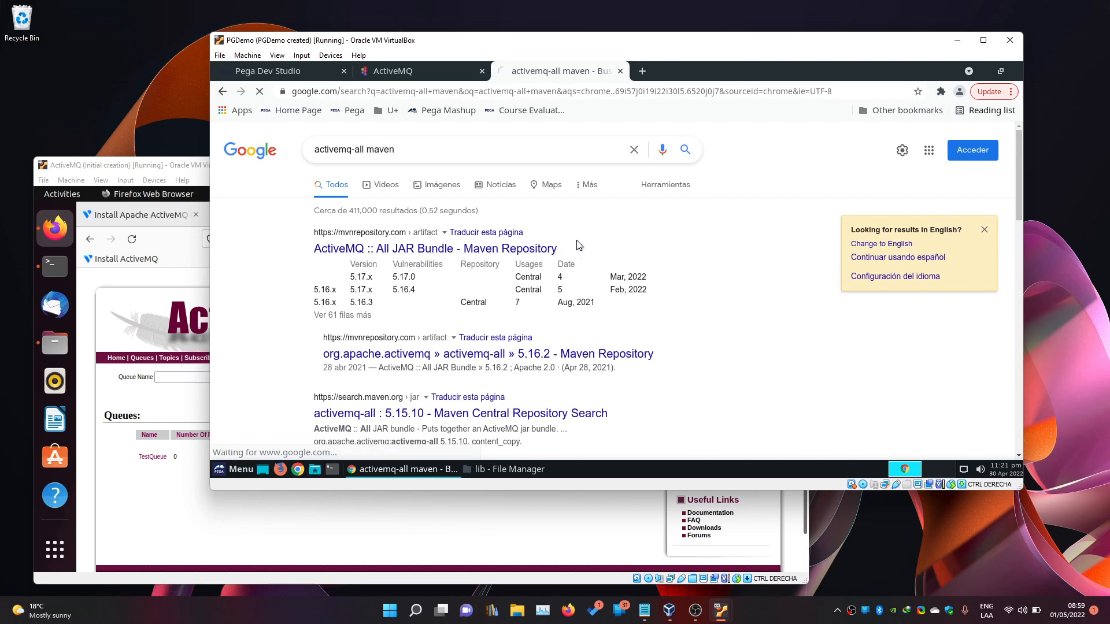
{"action": "left_click", "coordinate": [578, 246]}
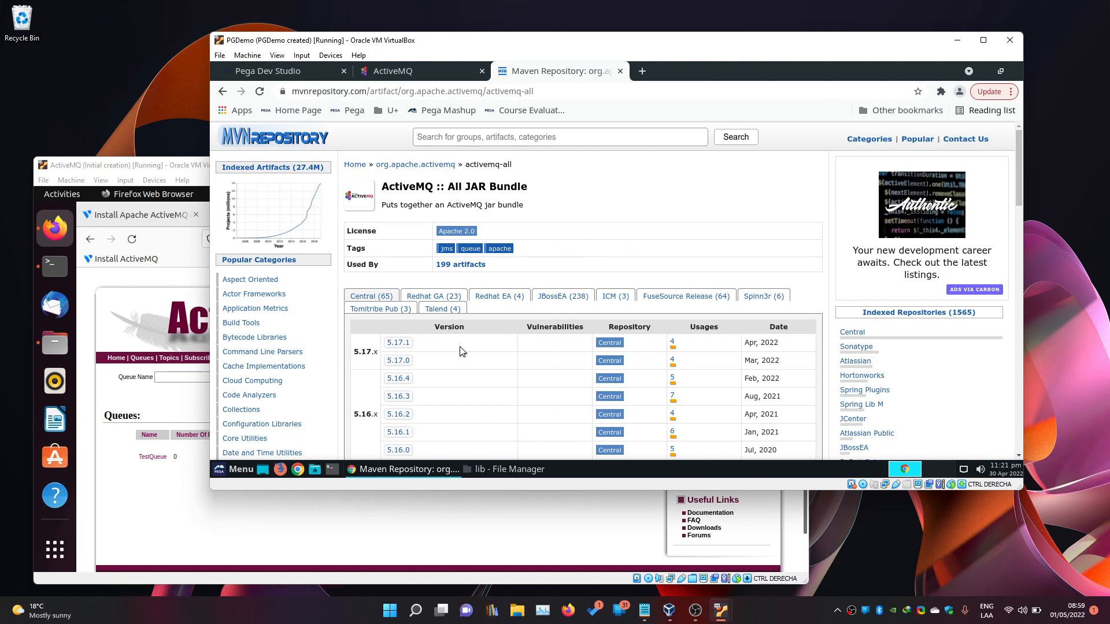
Open the activemq-all 5.16.3 version page and download its 17.8 MB jar.
{"action": "scroll", "coordinate": [462, 353], "scroll_direction": "down", "scroll_amount": 1}
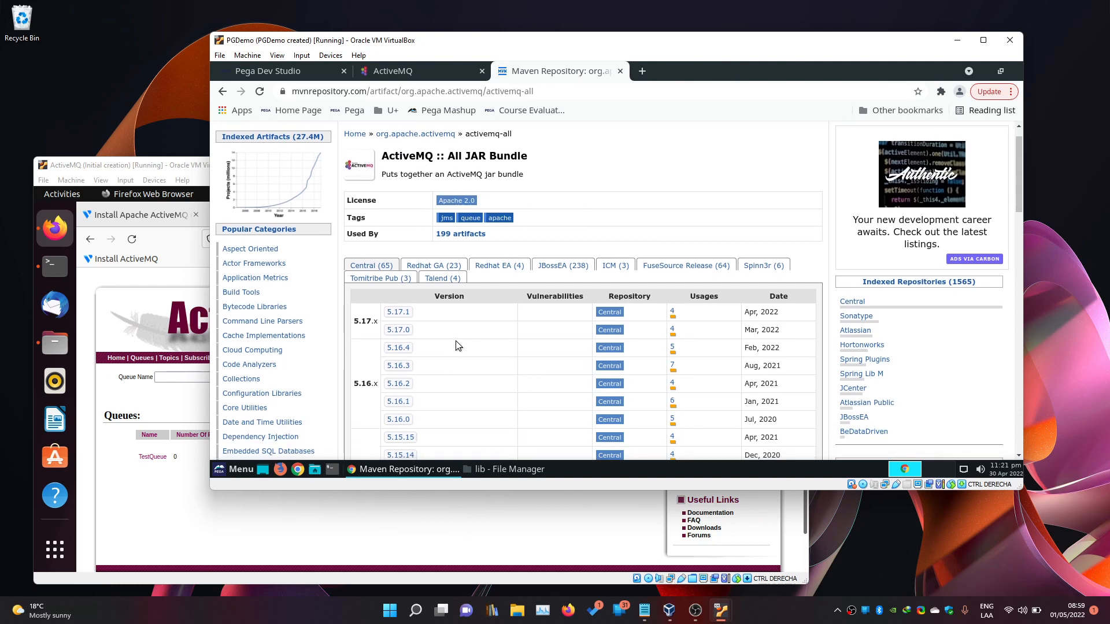
{"action": "scroll", "coordinate": [454, 339], "scroll_direction": "down", "scroll_amount": 1}
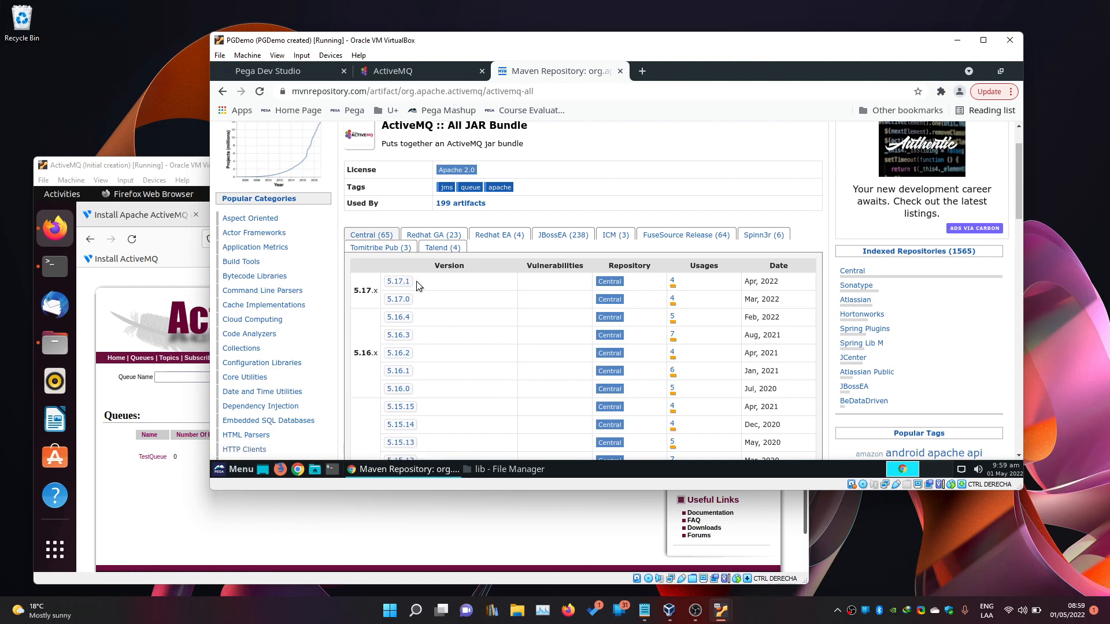
{"action": "left_click", "coordinate": [299, 78]}
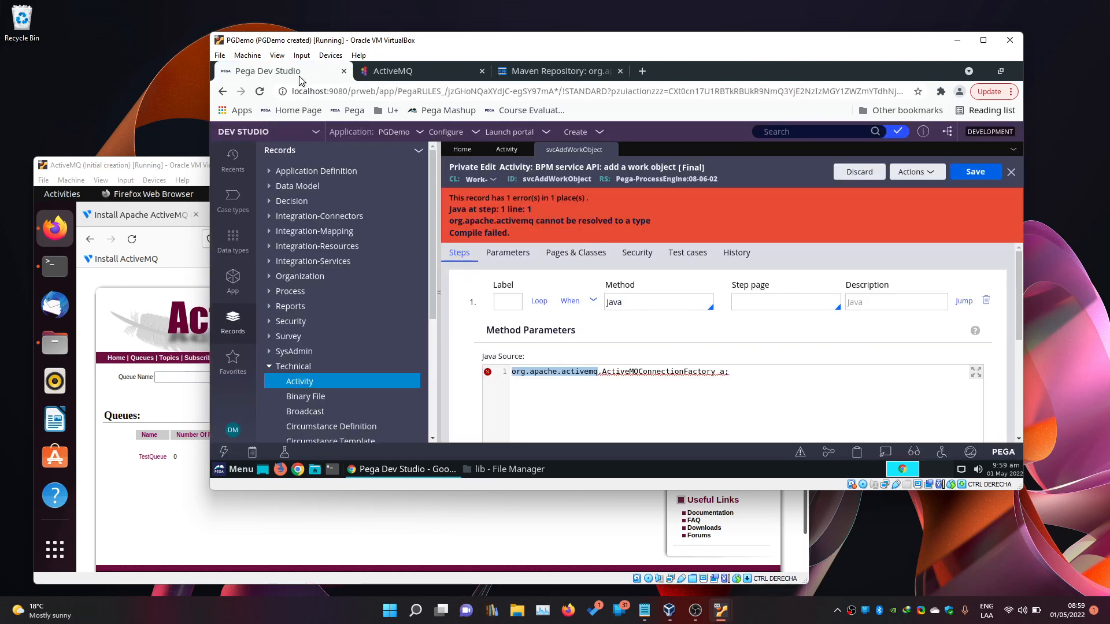
{"action": "left_click", "coordinate": [574, 80]}
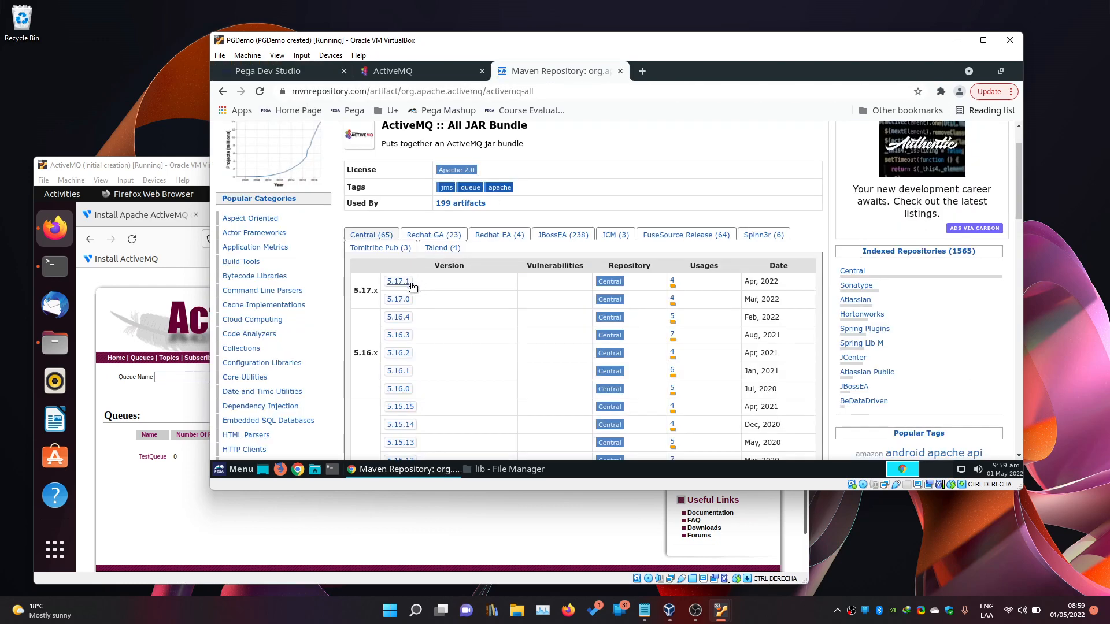
{"action": "scroll", "coordinate": [457, 312], "scroll_direction": "down", "scroll_amount": 1}
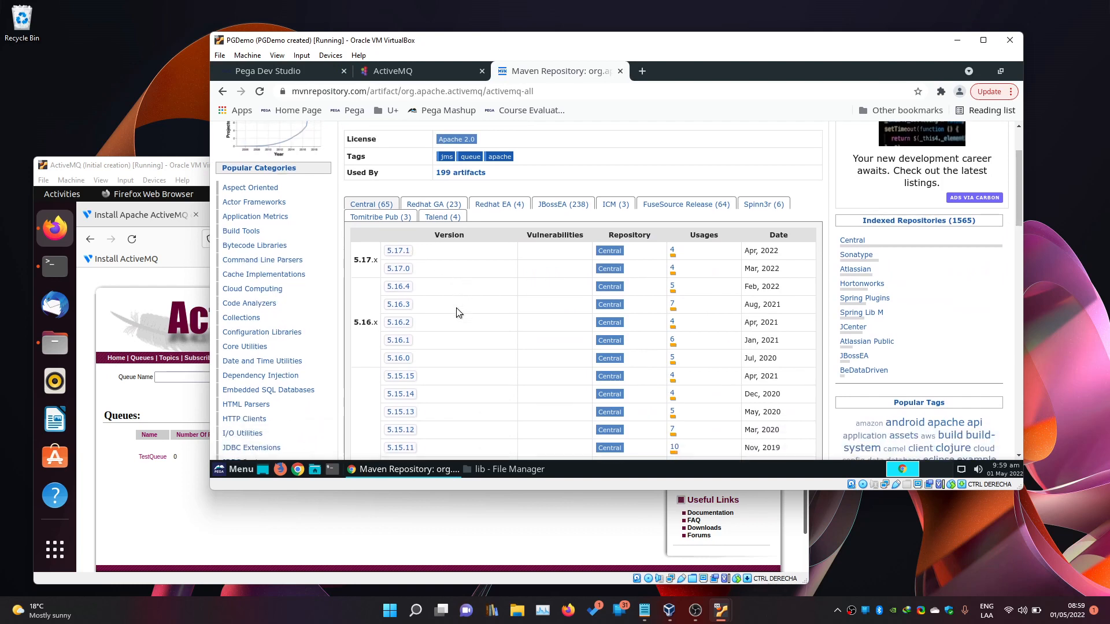
{"action": "left_click", "coordinate": [412, 306]}
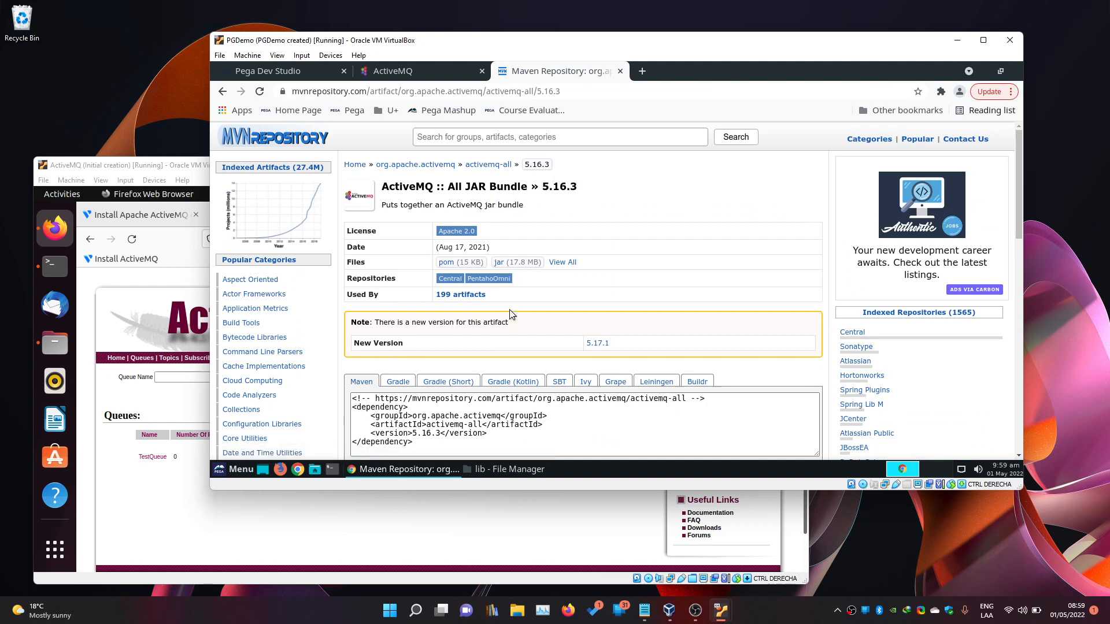
{"action": "left_click", "coordinate": [514, 262]}
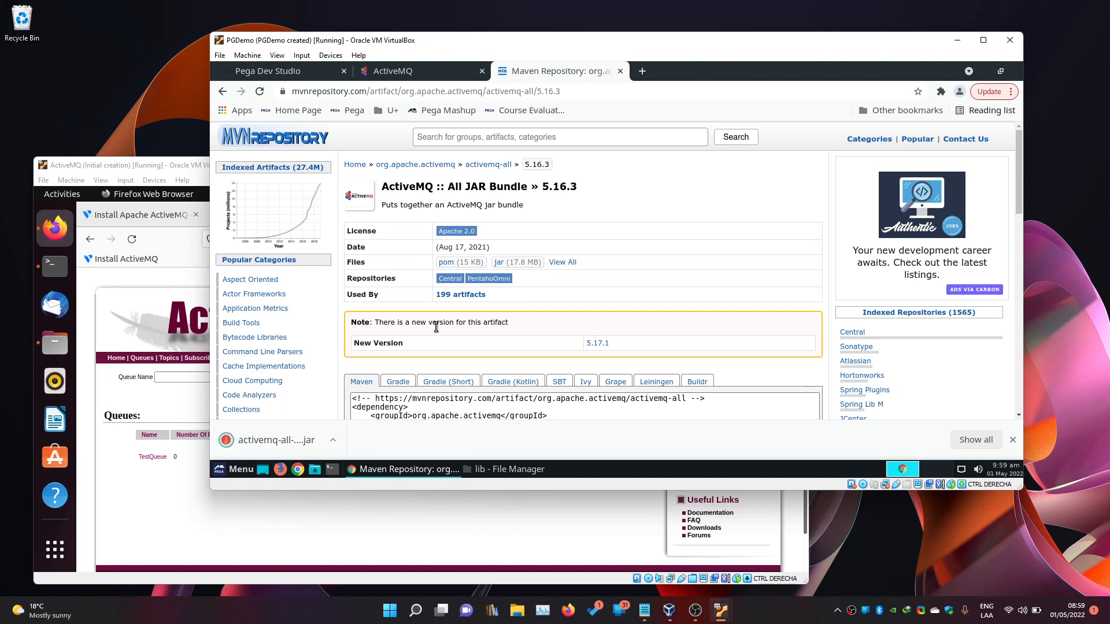
Reveal the downloaded activemq-all-5.16.3.jar in its Downloads folder window.
{"action": "left_click", "coordinate": [335, 439]}
{"action": "left_click", "coordinate": [373, 395]}
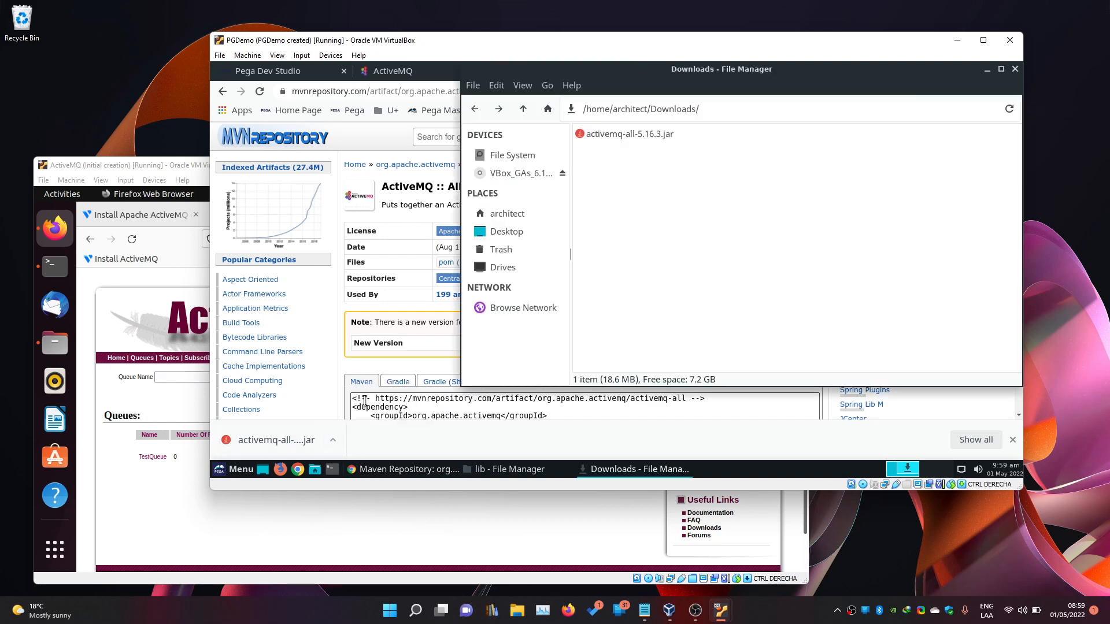
{"action": "left_click_drag", "start_coordinate": [636, 78], "coordinate": [386, 116]}
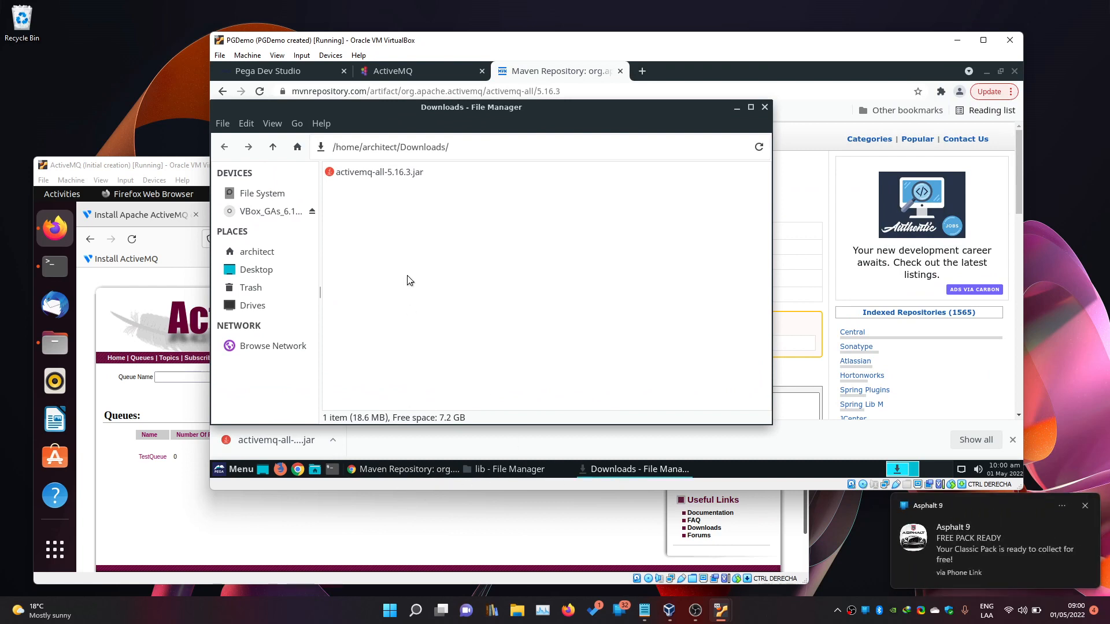
{"action": "left_click", "coordinate": [1087, 507]}
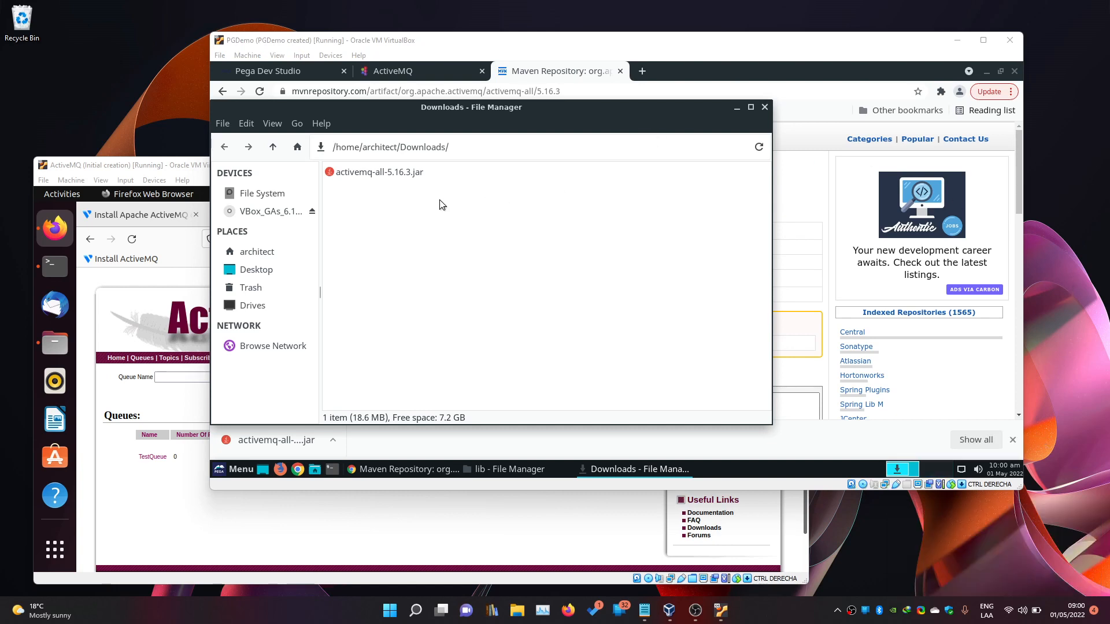
Place the /opt/tomcat/lib window beside Downloads and try dragging the jar into it.
{"action": "left_click_drag", "start_coordinate": [376, 172], "coordinate": [359, 171]}
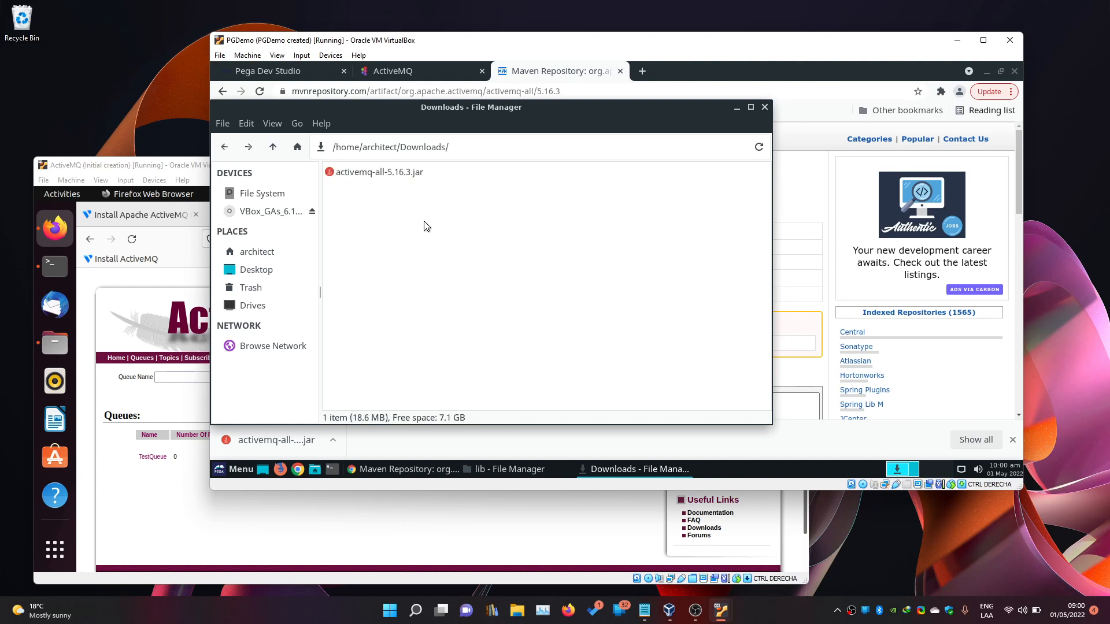
{"action": "left_click", "coordinate": [504, 469]}
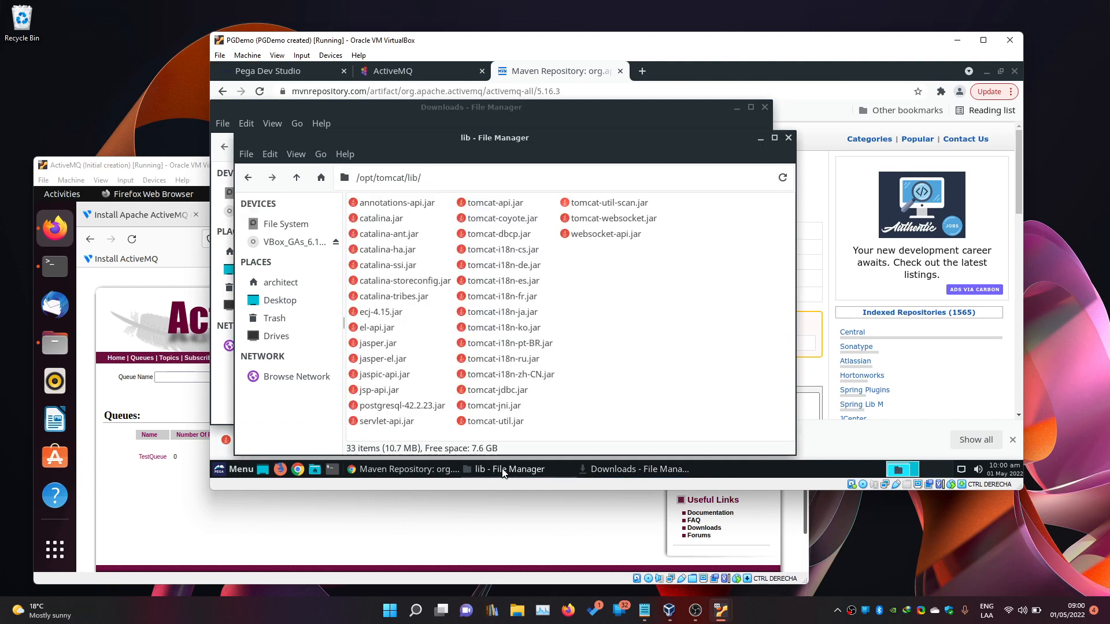
{"action": "left_click_drag", "start_coordinate": [427, 137], "coordinate": [634, 123]}
{"action": "left_click", "coordinate": [372, 172]}
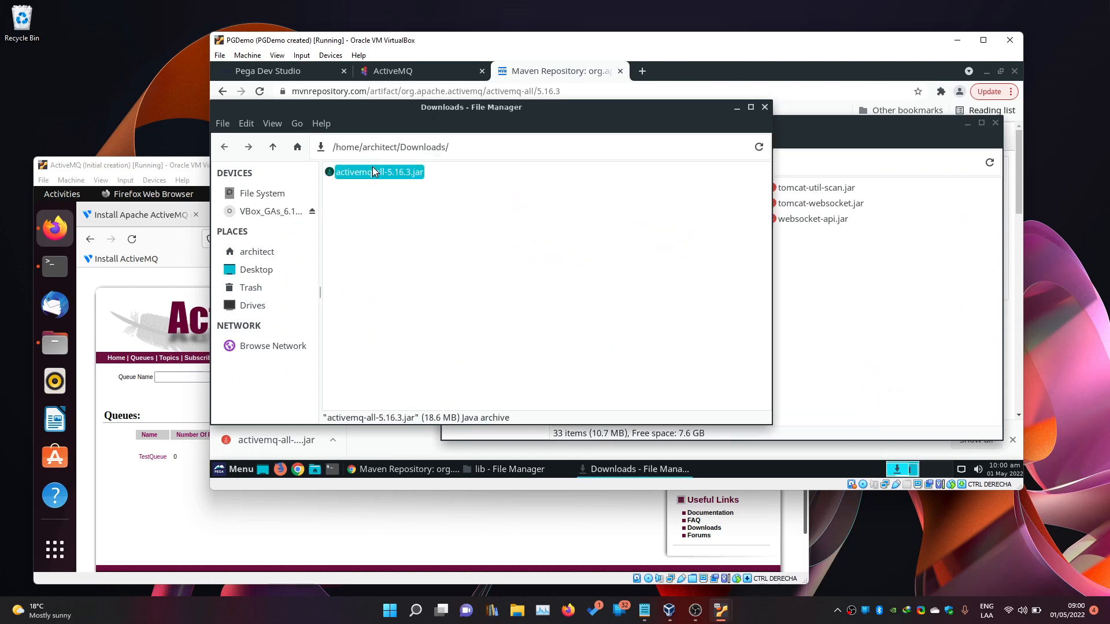
{"action": "left_click", "coordinate": [804, 270]}
{"action": "left_click", "coordinate": [389, 223]}
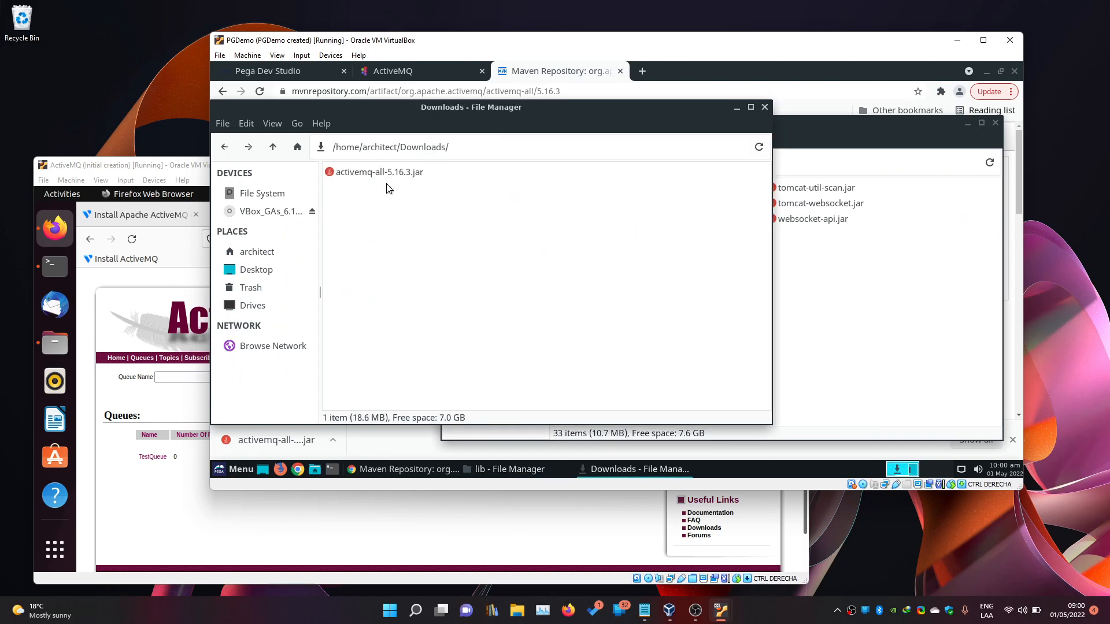
{"action": "left_click_drag", "start_coordinate": [387, 172], "coordinate": [833, 280]}
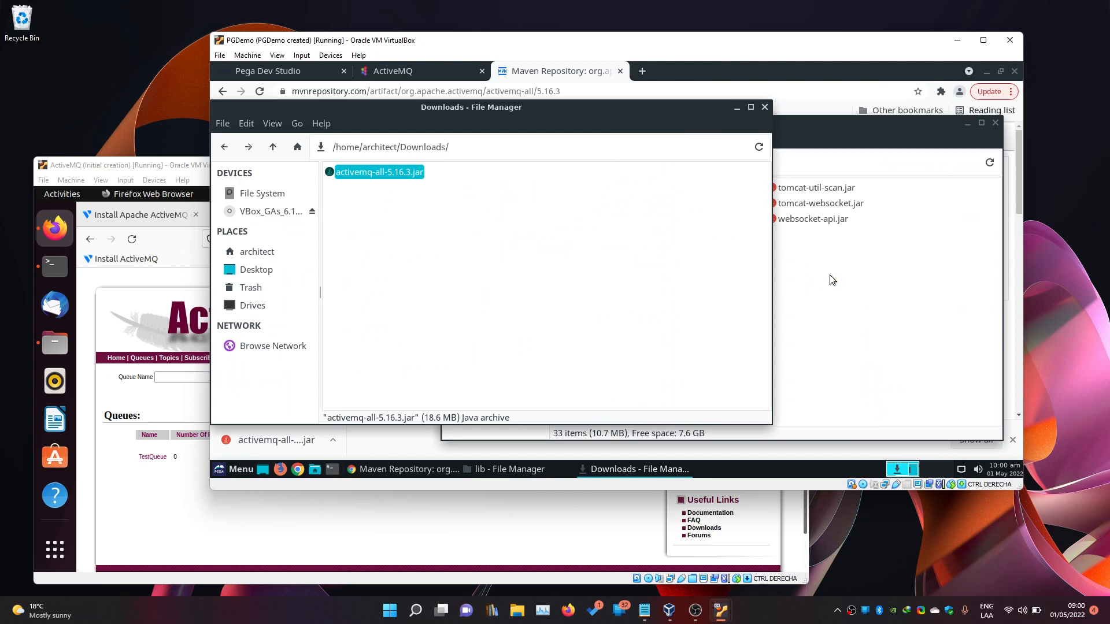
{"action": "left_click", "coordinate": [795, 269]}
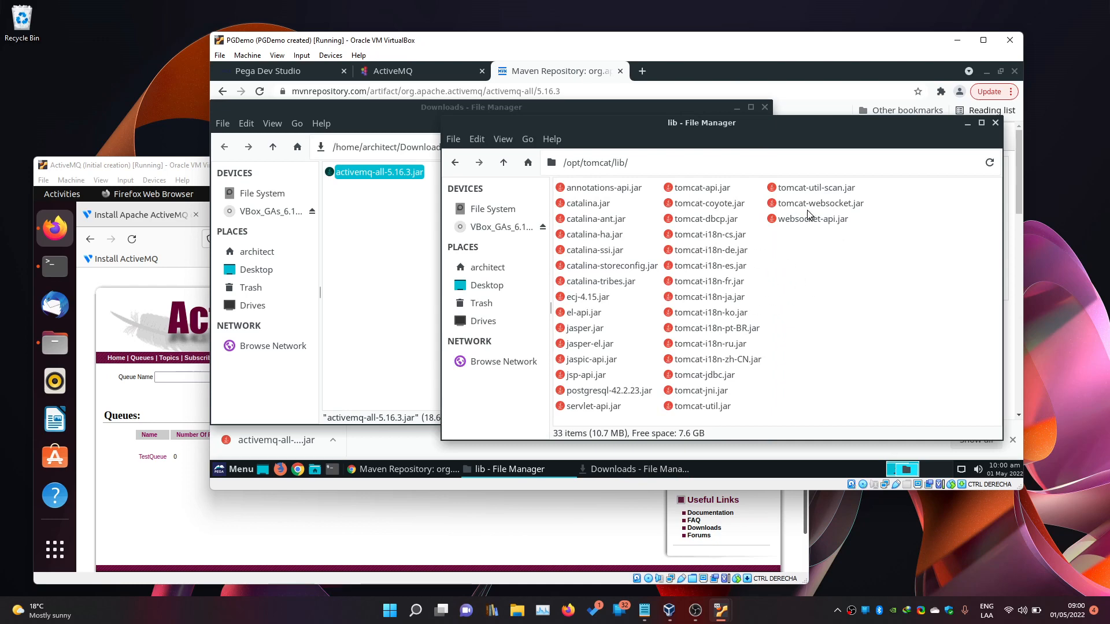
{"action": "left_click", "coordinate": [412, 291]}
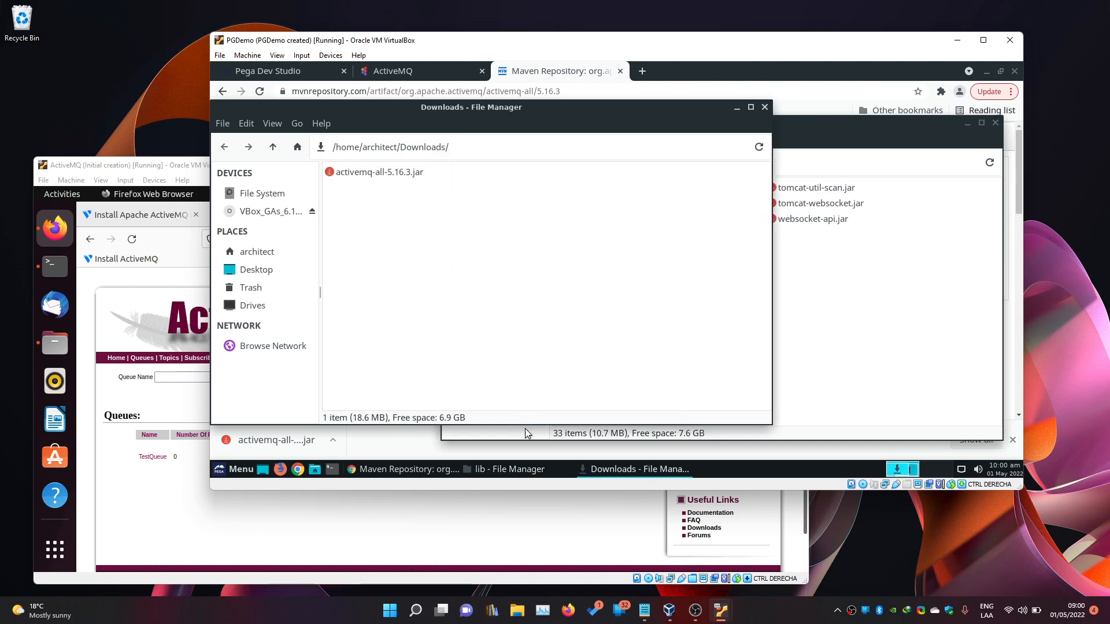
Open a terminal in /opt/tomcat/lib and run sudo cp with the jar's full path and '.'.
{"action": "left_click", "coordinate": [900, 307]}
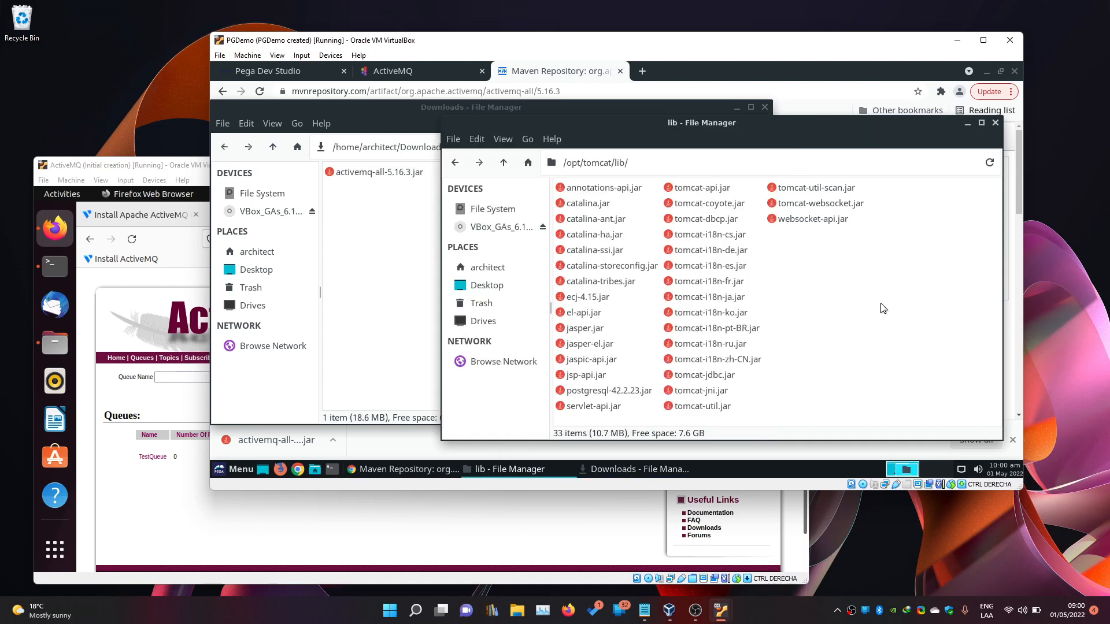
{"action": "right_click", "coordinate": [824, 298]}
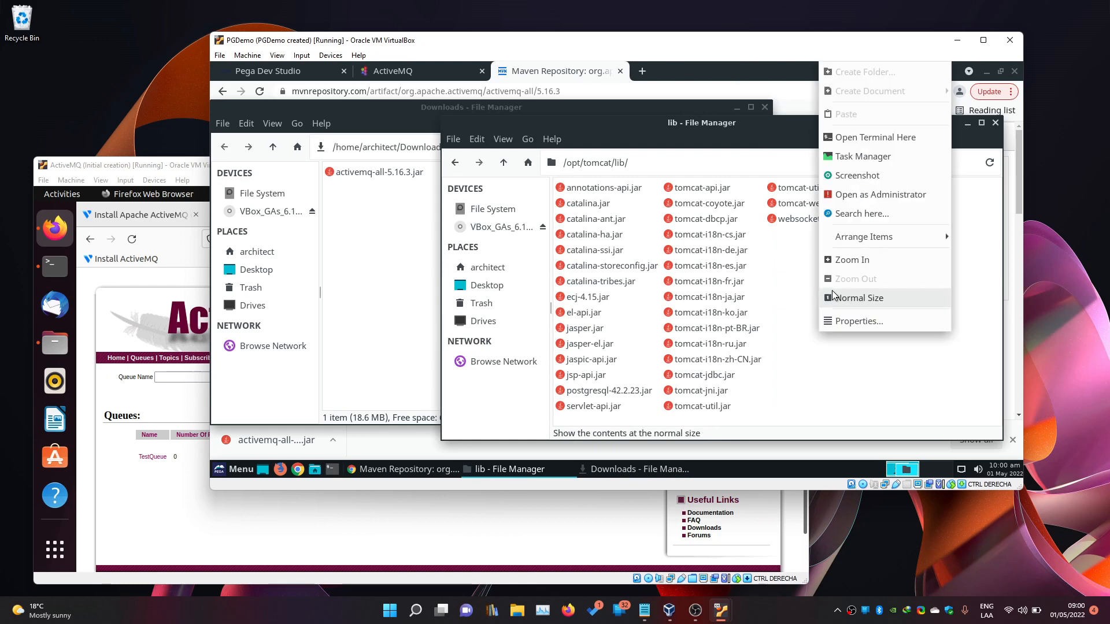
{"action": "left_click", "coordinate": [877, 139]}
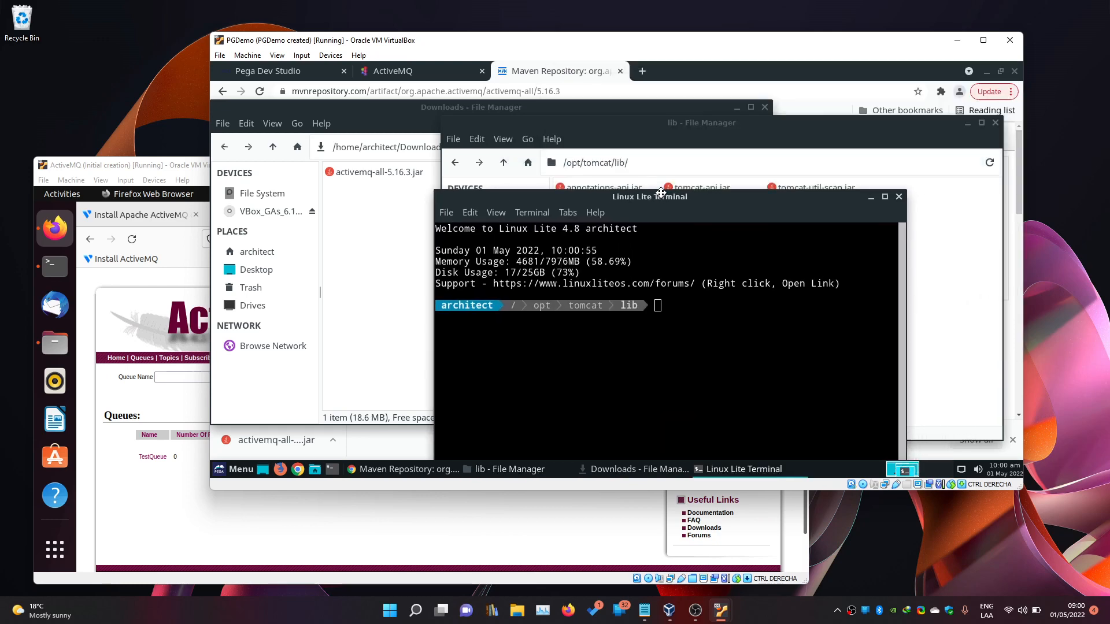
{"action": "type", "text": "s"}
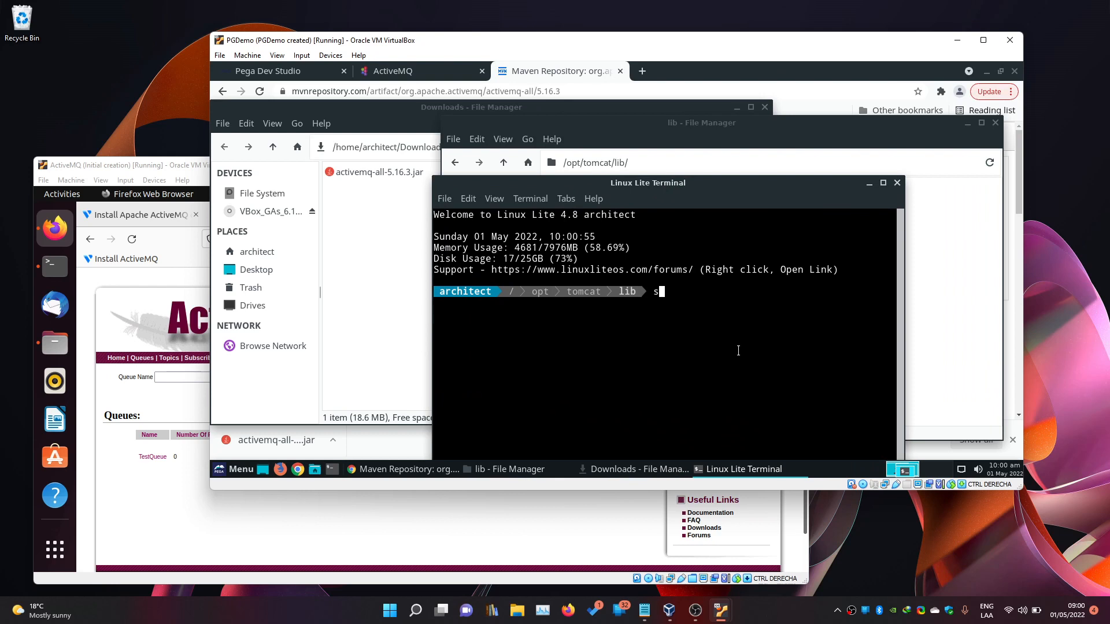
{"action": "type", "text": "udo cp "}
{"action": "type", "text": "acti"}
{"action": "key", "text": "BackSpace"}
{"action": "key", "text": "BackSpace"}
{"action": "key", "text": "BackSpace"}
{"action": "key", "text": "BackSpace"}
{"action": "left_click_drag", "start_coordinate": [382, 174], "coordinate": [800, 314]}
{"action": "left_click", "coordinate": [801, 314]}
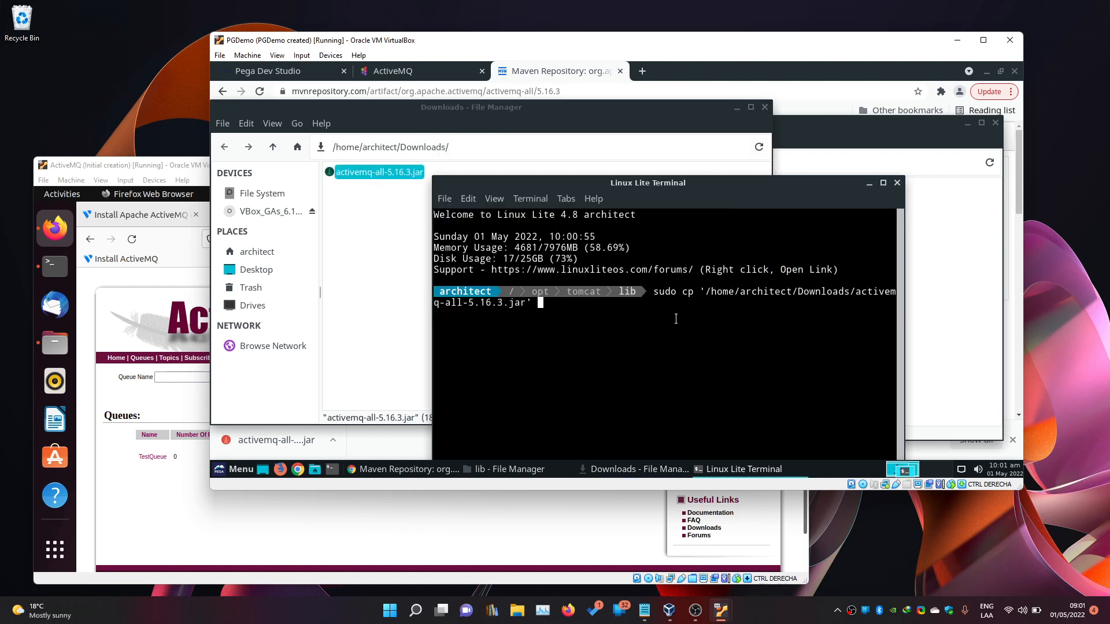
{"action": "type", "text": "."}
{"action": "key", "text": "Return"}
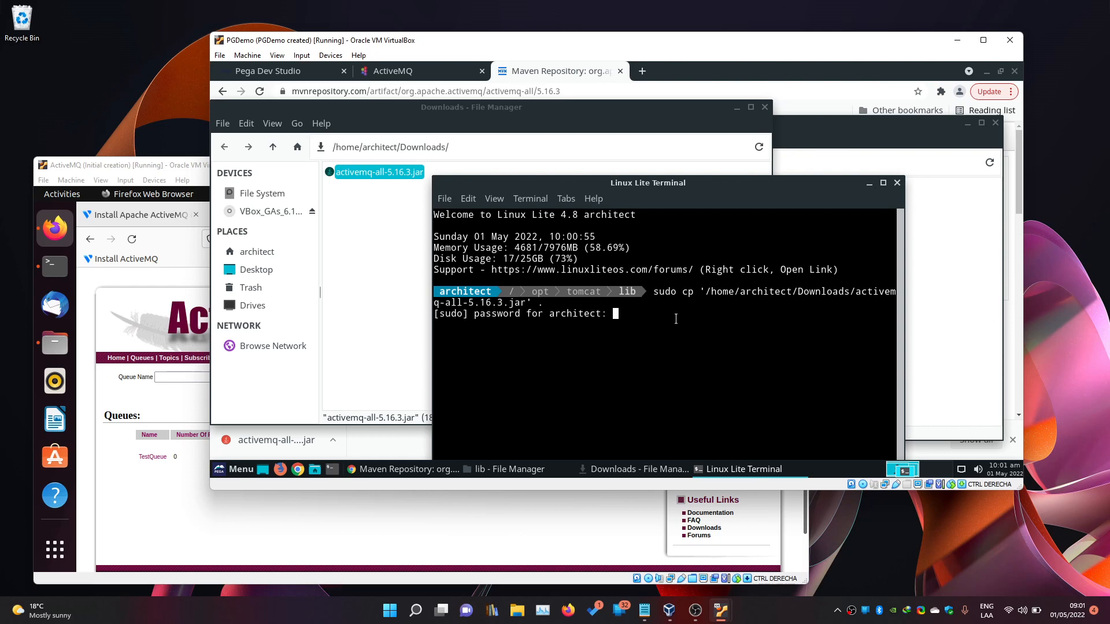
Authenticate the copy and confirm activemq-all-5.16.3.jar now appears among the 34 lib items.
{"action": "key", "text": "Return"}
{"action": "left_click", "coordinate": [932, 278]}
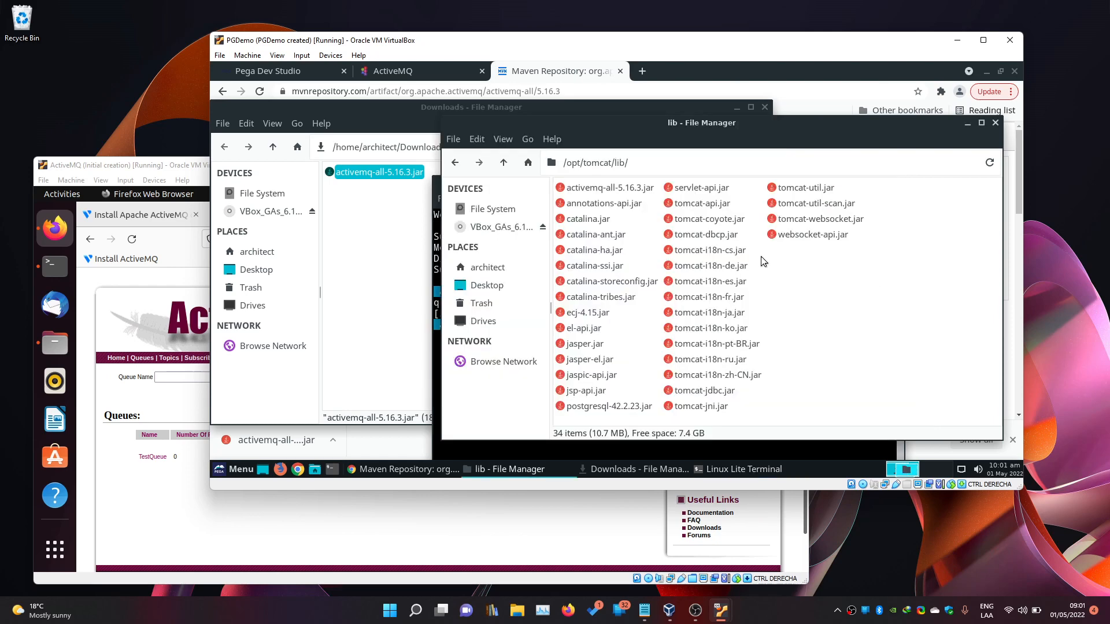
{"action": "left_click", "coordinate": [614, 192]}
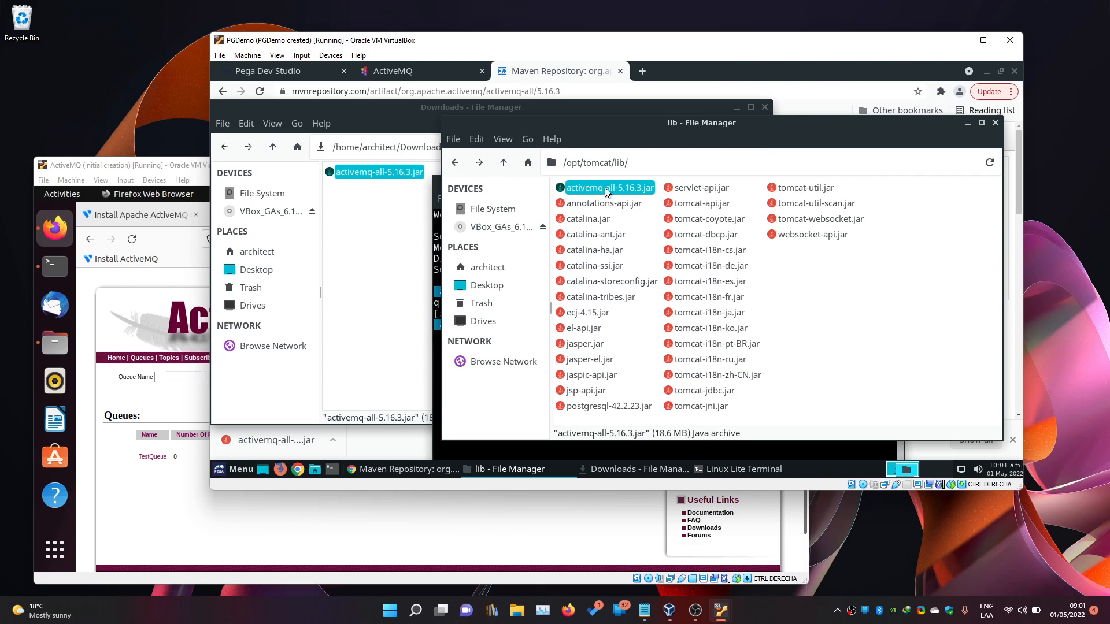
{"action": "left_click", "coordinate": [474, 451]}
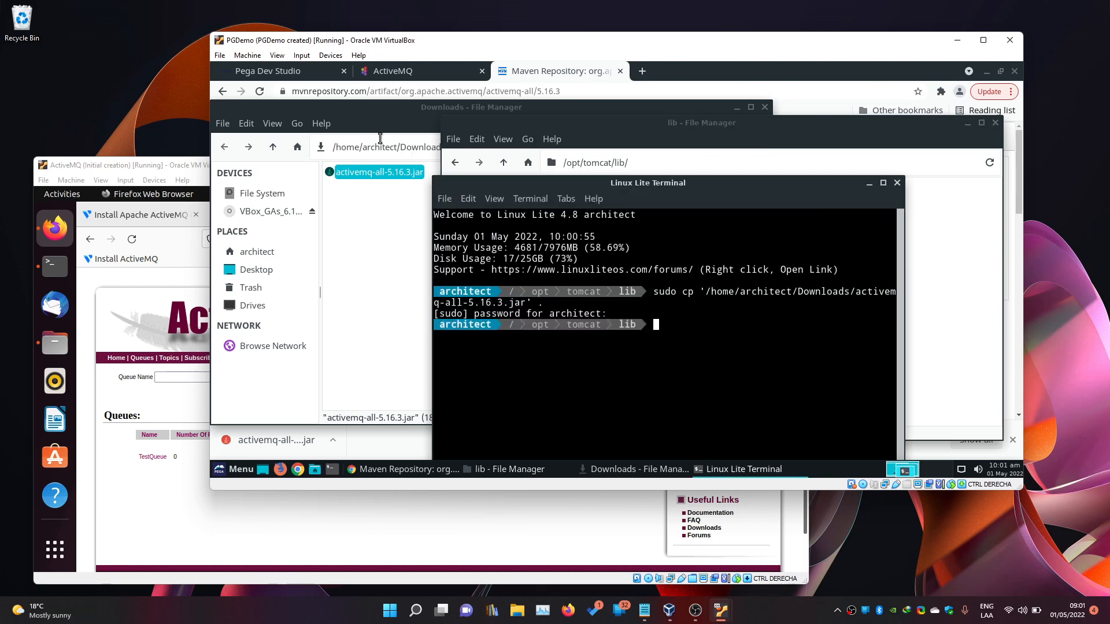
{"action": "left_click", "coordinate": [316, 78]}
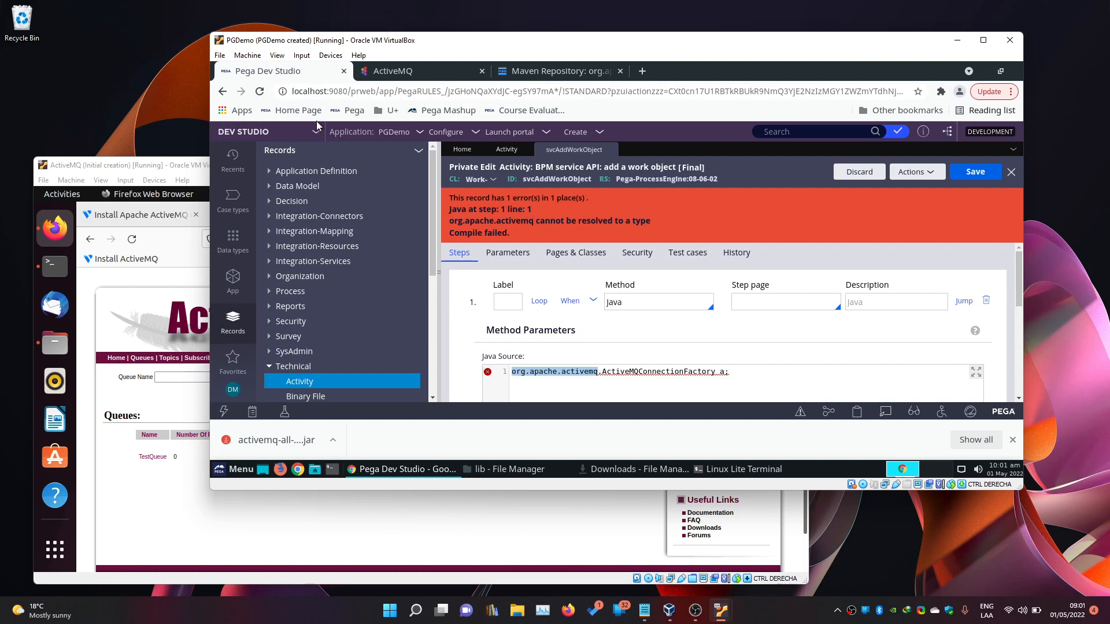
Reload Dev Studio and re-save svcAddWorkObject, which still fails on unresolved org.apache.activemq.
{"action": "left_click", "coordinate": [260, 93]}
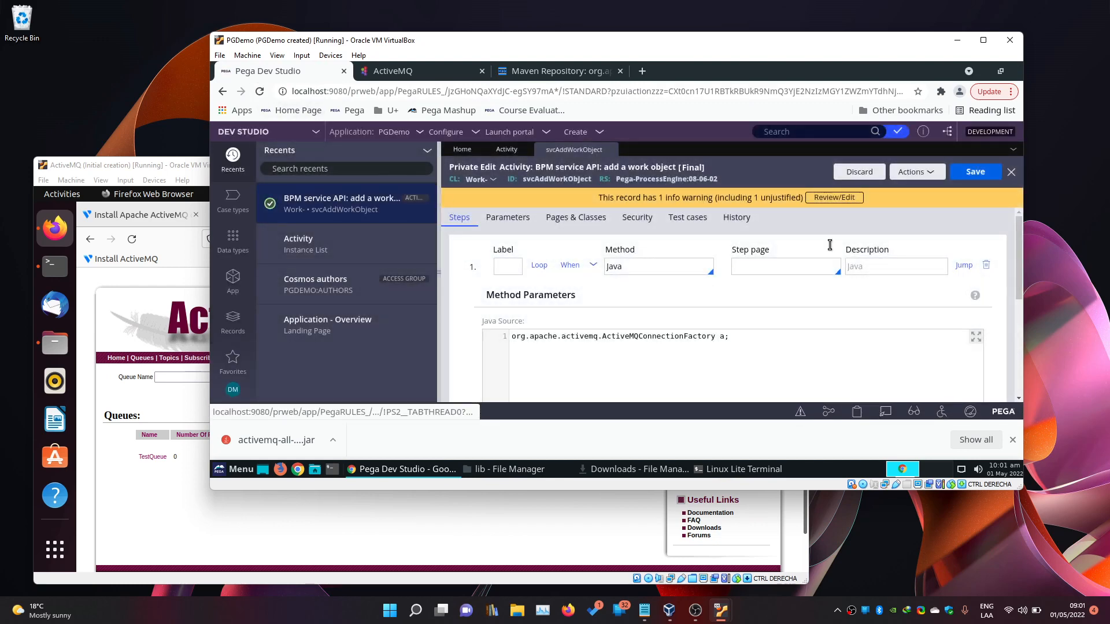
{"action": "left_click", "coordinate": [975, 172]}
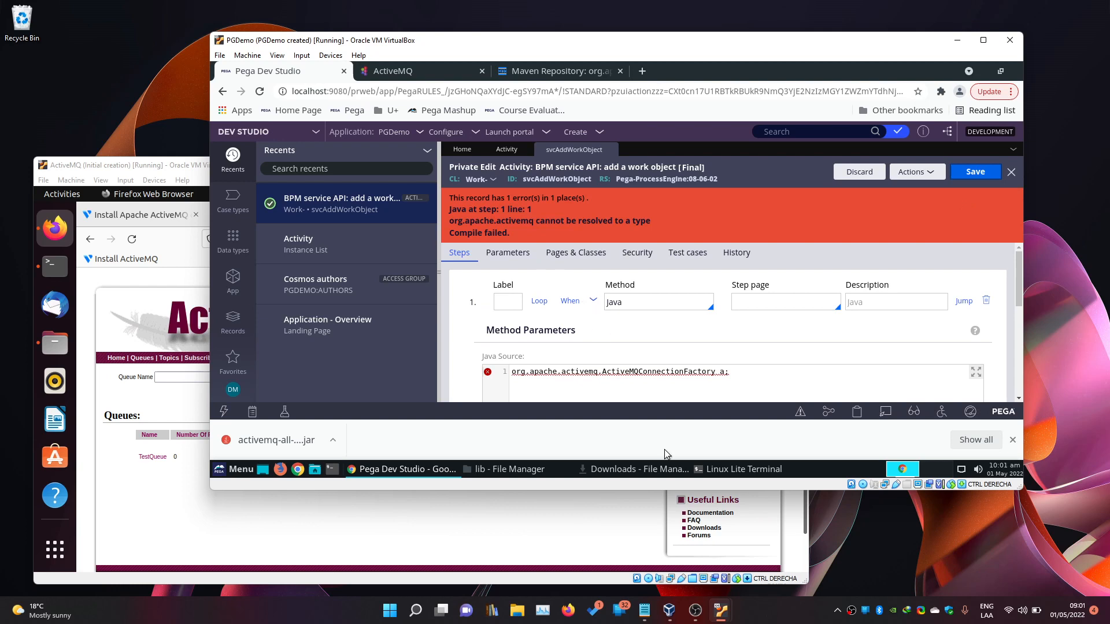
{"action": "left_click", "coordinate": [721, 471]}
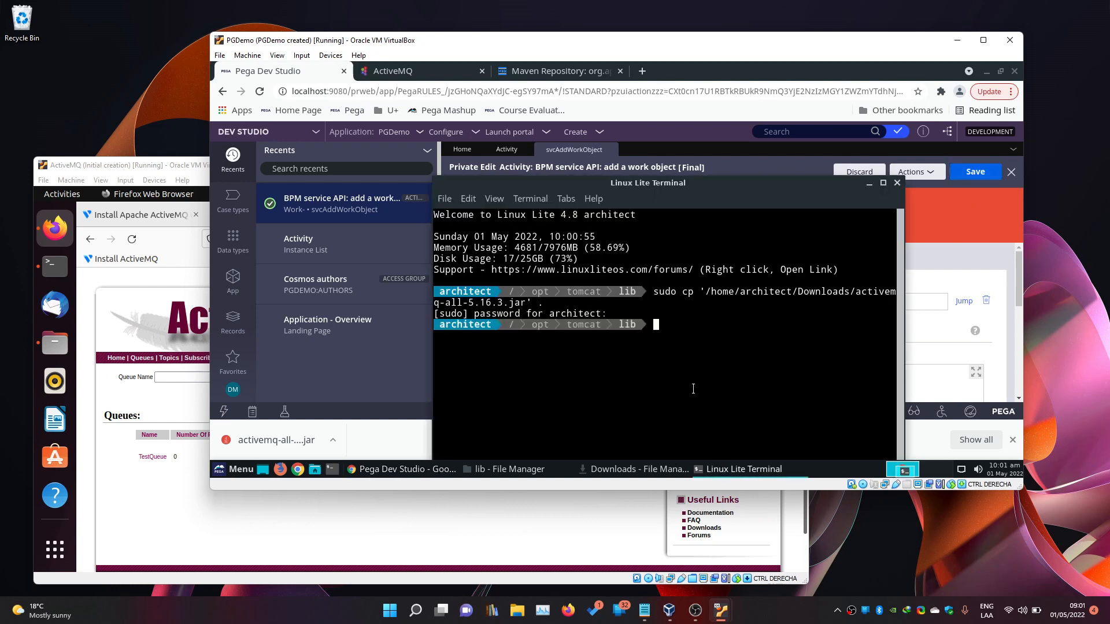
Run 'sudo systemctl stop tomcat' in the terminal from the lib folder prompt.
{"action": "type", "text": "sudo systemctl stop tomcat"}
{"action": "key", "text": "Return"}
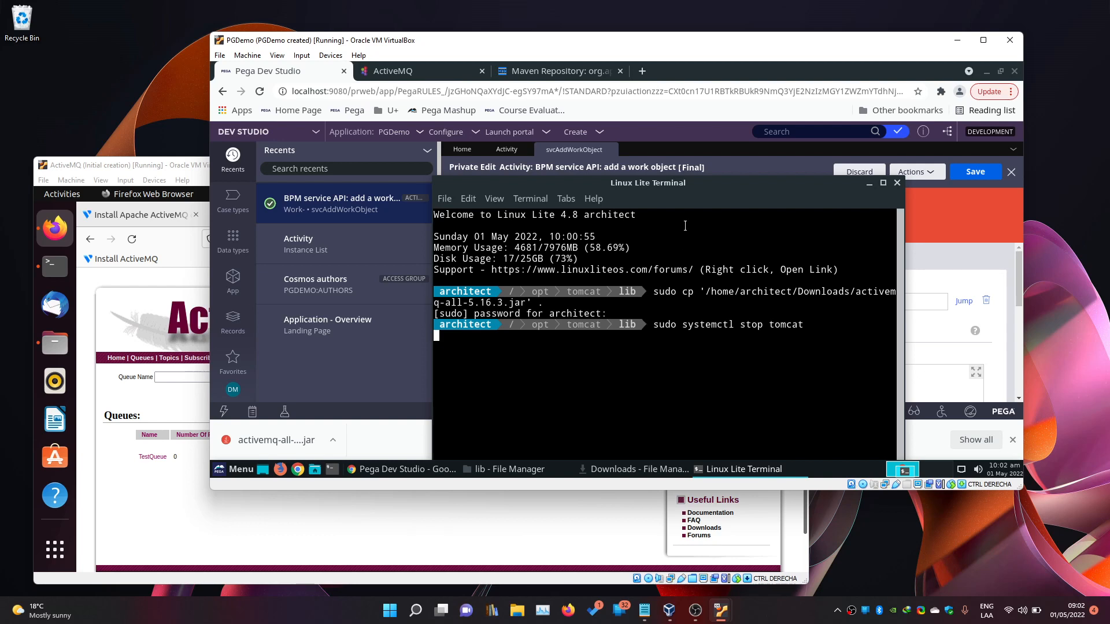
{"action": "left_click_drag", "start_coordinate": [698, 187], "coordinate": [787, 169]}
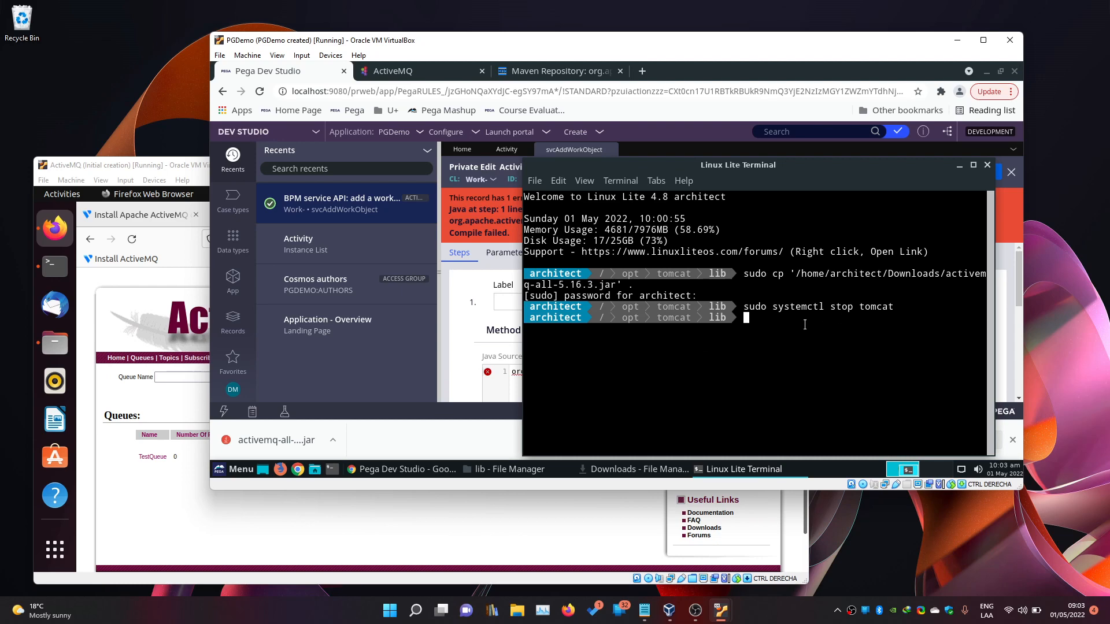
Confirm the Pega page refuses to connect, then run 'sudo systemctl start tomcat'.
{"action": "left_click", "coordinate": [259, 91]}
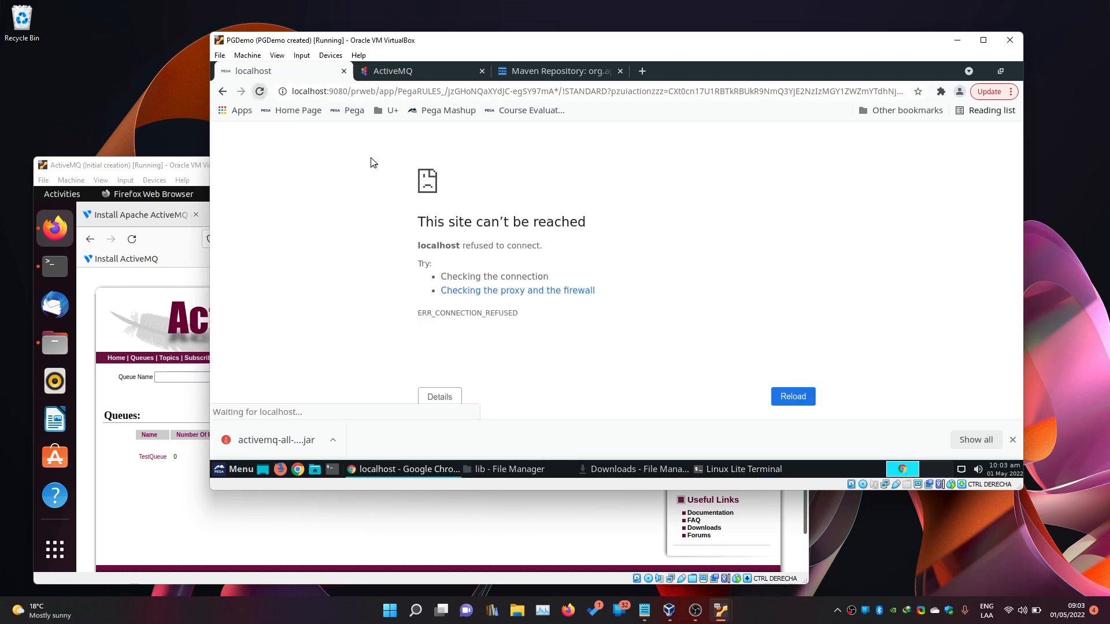
{"action": "left_click", "coordinate": [708, 469]}
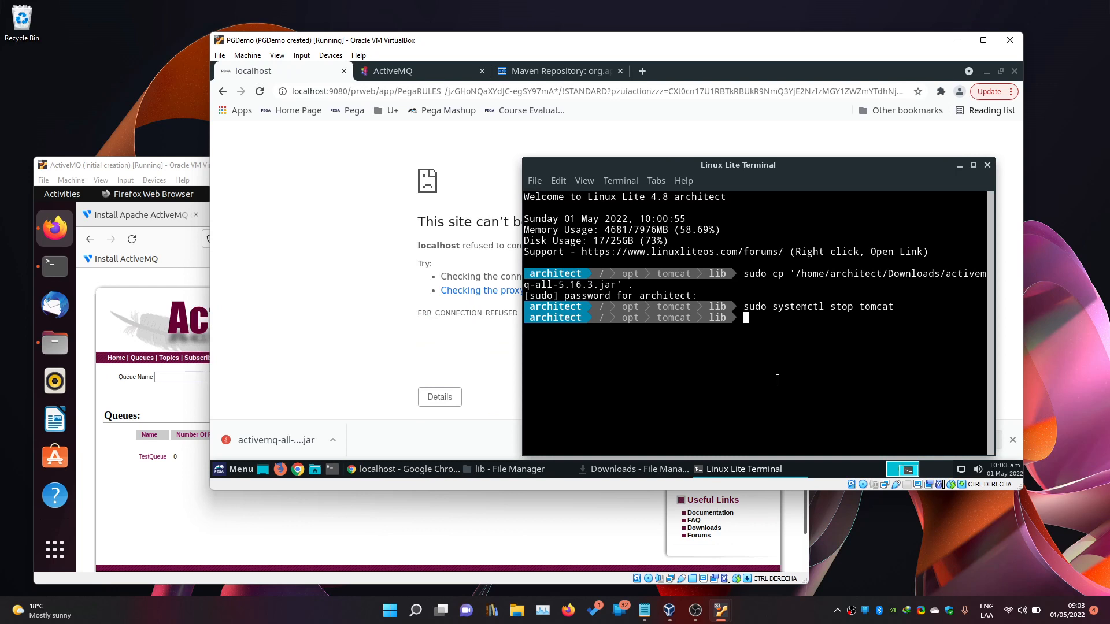
{"action": "key", "text": "Up"}
{"action": "key", "text": "Left"}
{"action": "key", "text": "Left"}
{"action": "key", "text": "Left"}
{"action": "key", "text": "Left"}
{"action": "key", "text": "Left"}
{"action": "key", "text": "Left"}
{"action": "key", "text": "Left"}
{"action": "key", "text": "BackSpace"}
{"action": "key", "text": "BackSpace"}
{"action": "type", "text": "art"}
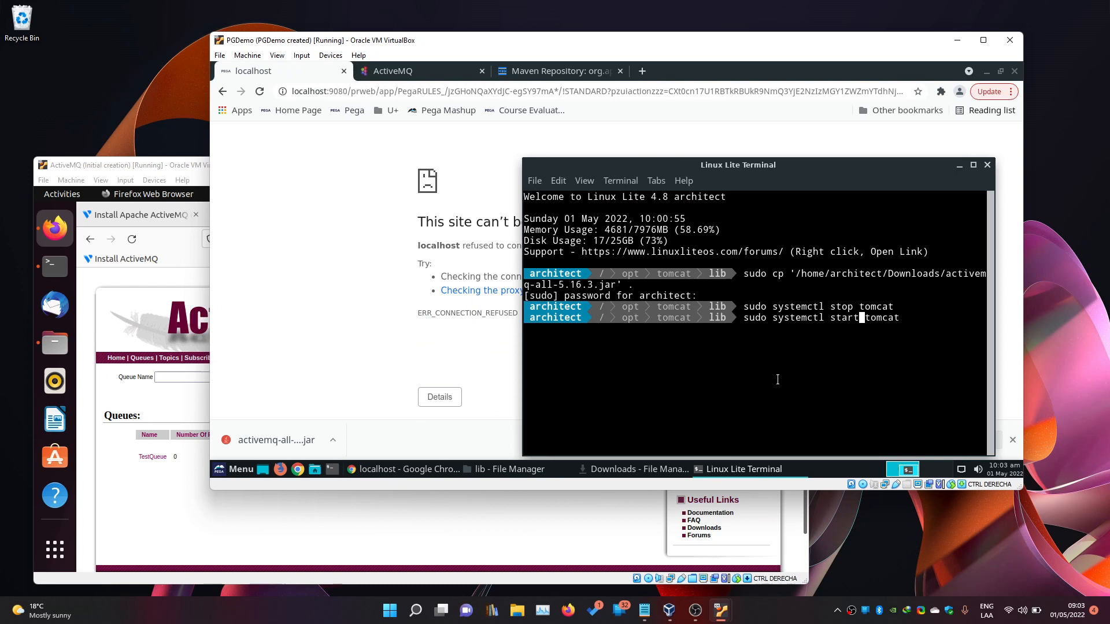
{"action": "key", "text": "Return"}
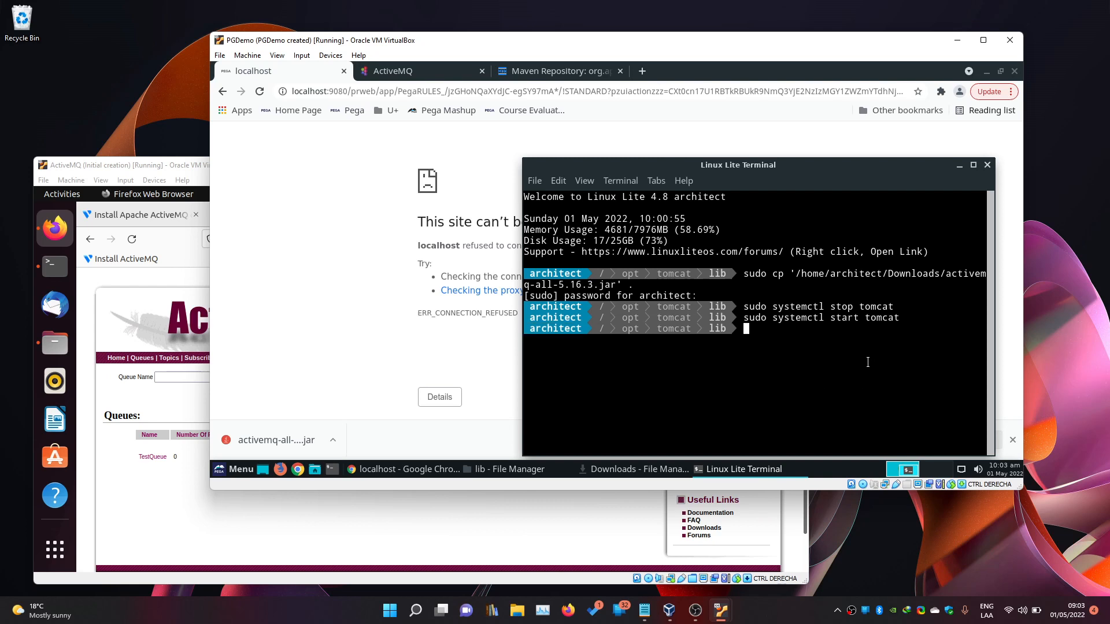
Select the tail of the Chrome address localhost:9080/prweb/.
{"action": "double_click", "coordinate": [836, 319]}
{"action": "left_click", "coordinate": [766, 342]}
{"action": "left_click_drag", "start_coordinate": [379, 94], "coordinate": [969, 91]}
Reload localhost:9080/prweb/ and log back into Pega Dev Studio with the operator credentials.
{"action": "key", "text": "BackSpace"}
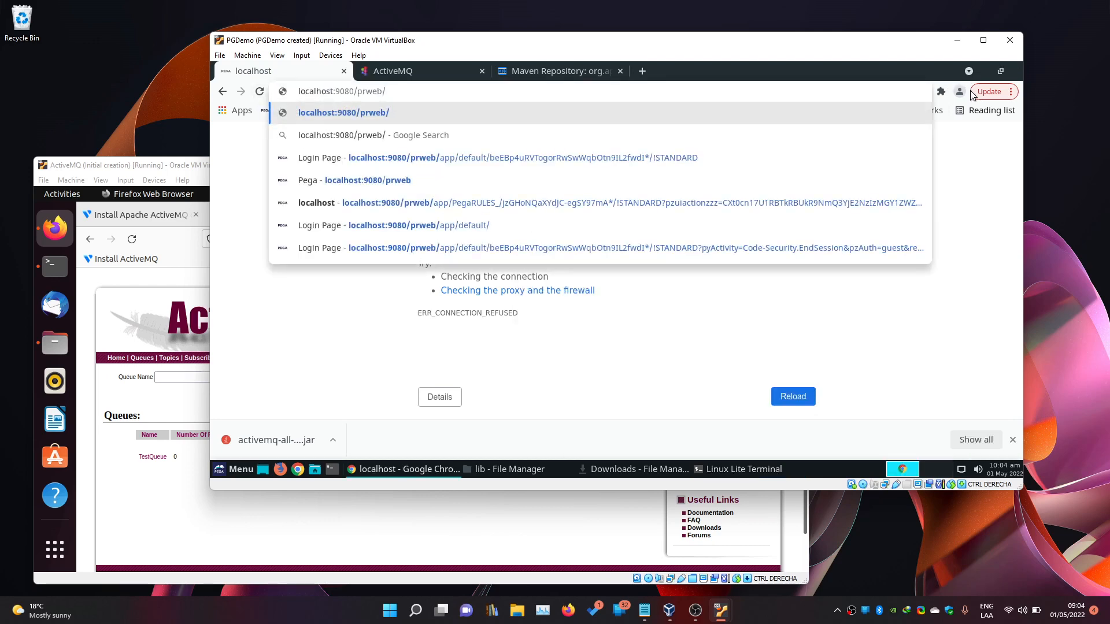
{"action": "key", "text": "Return"}
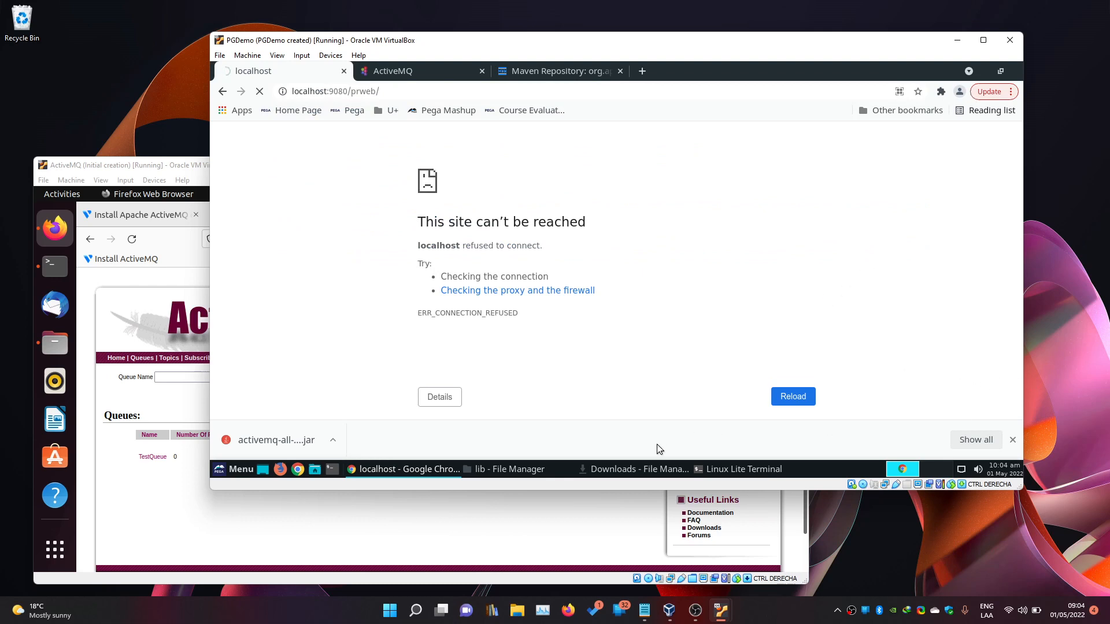
{"action": "left_click", "coordinate": [1073, 390]}
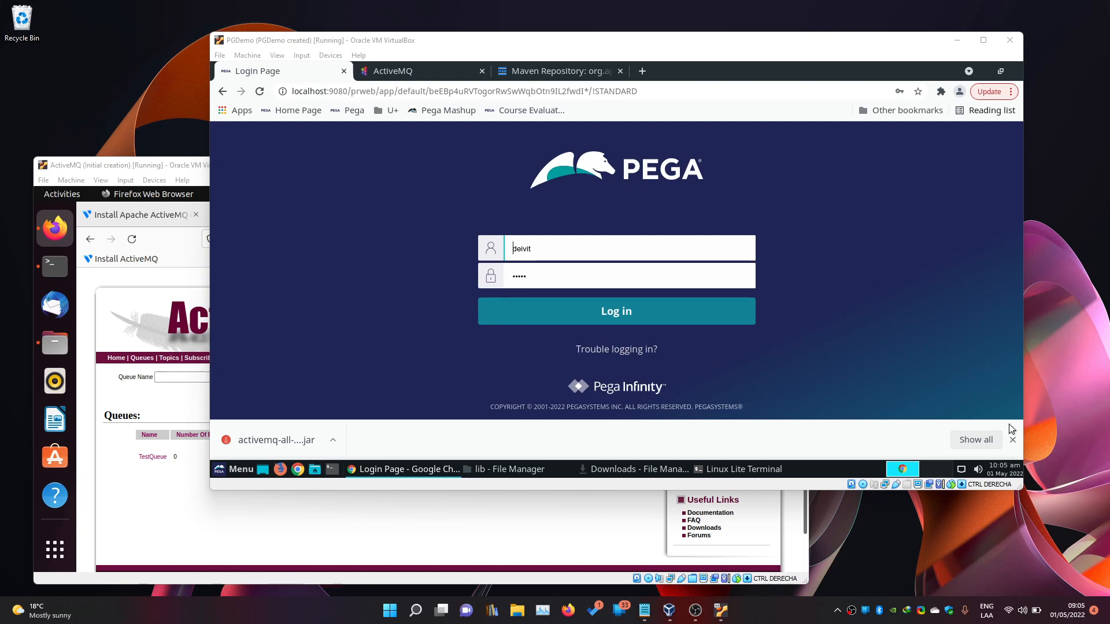
{"action": "left_click", "coordinate": [1013, 439]}
{"action": "key", "text": "Return"}
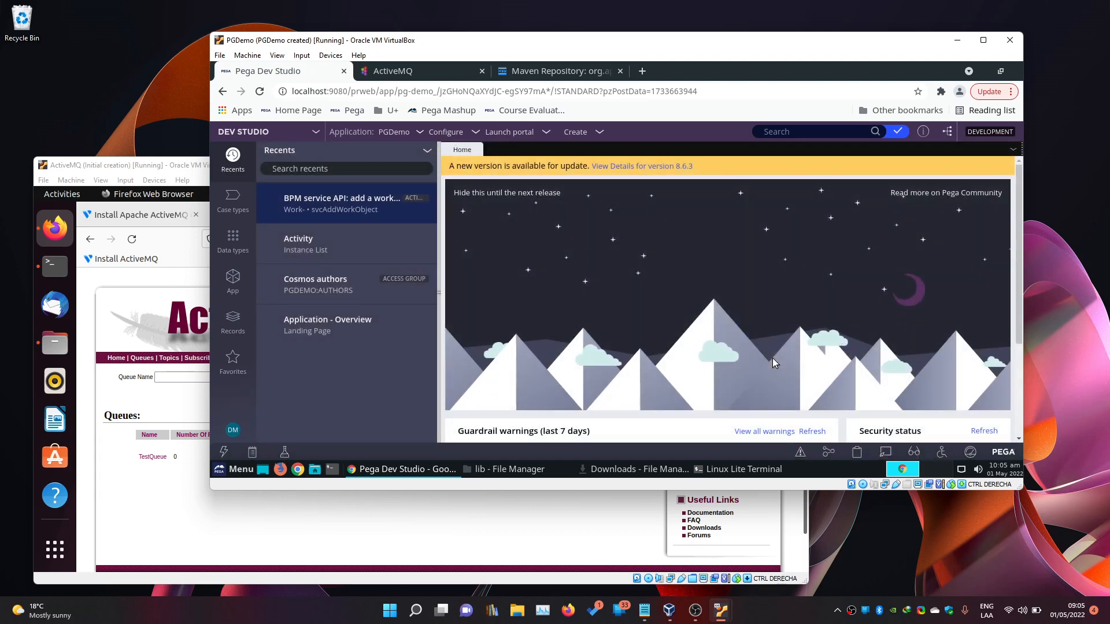
{"action": "left_click", "coordinate": [359, 212]}
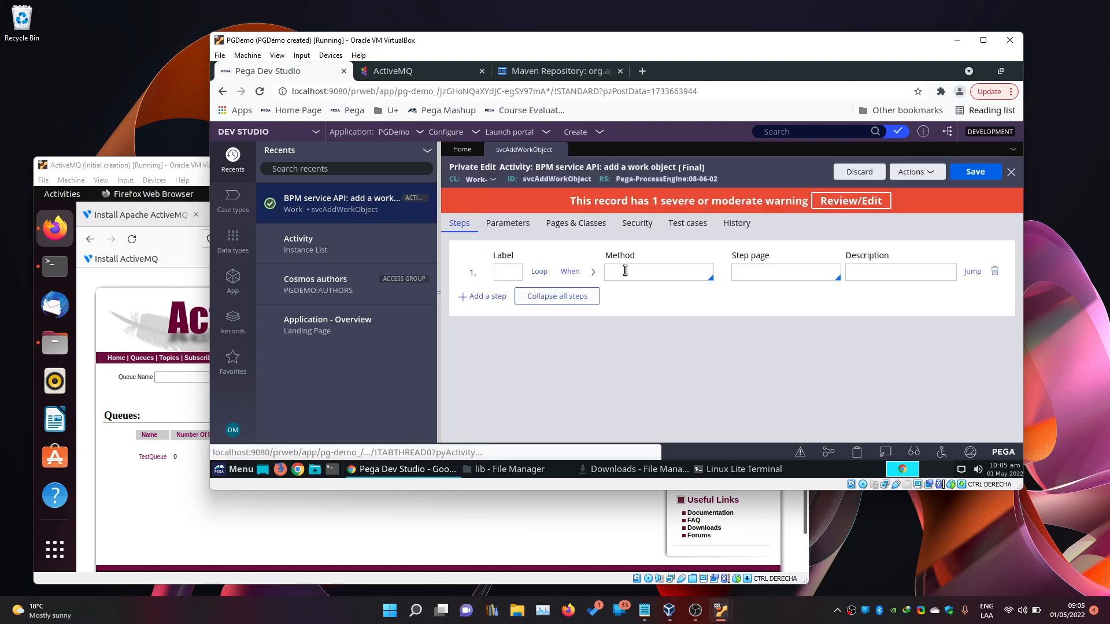
{"action": "left_click", "coordinate": [625, 270]}
{"action": "type", "text": "Java"}
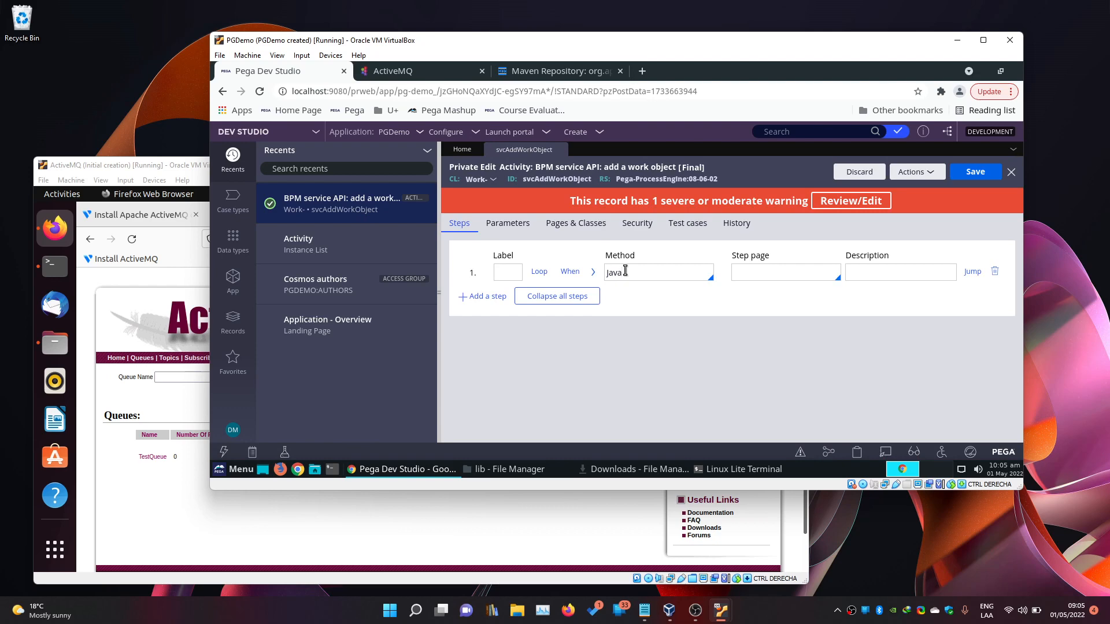
{"action": "left_click", "coordinate": [594, 272]}
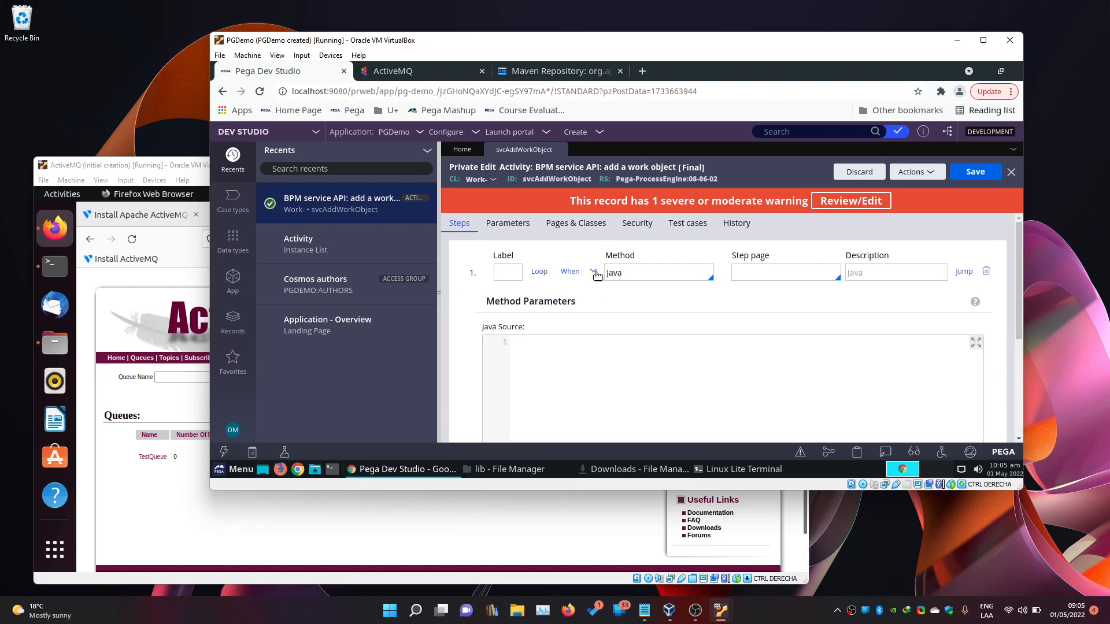
{"action": "left_click", "coordinate": [445, 73]}
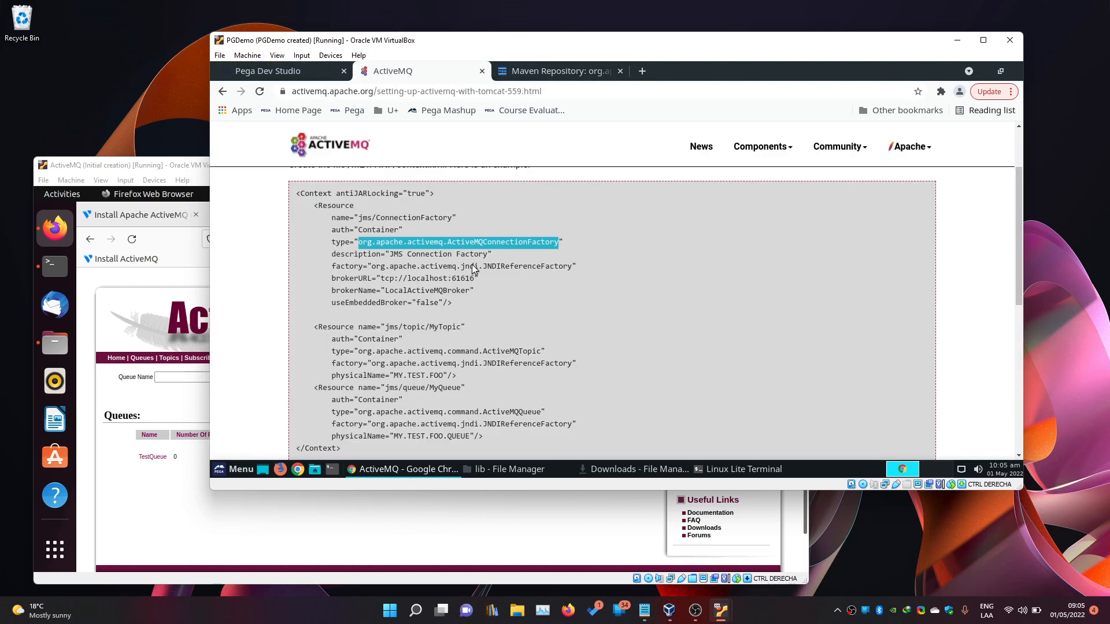
{"action": "right_click", "coordinate": [460, 243]}
{"action": "left_click", "coordinate": [490, 253]}
{"action": "left_click", "coordinate": [271, 71]}
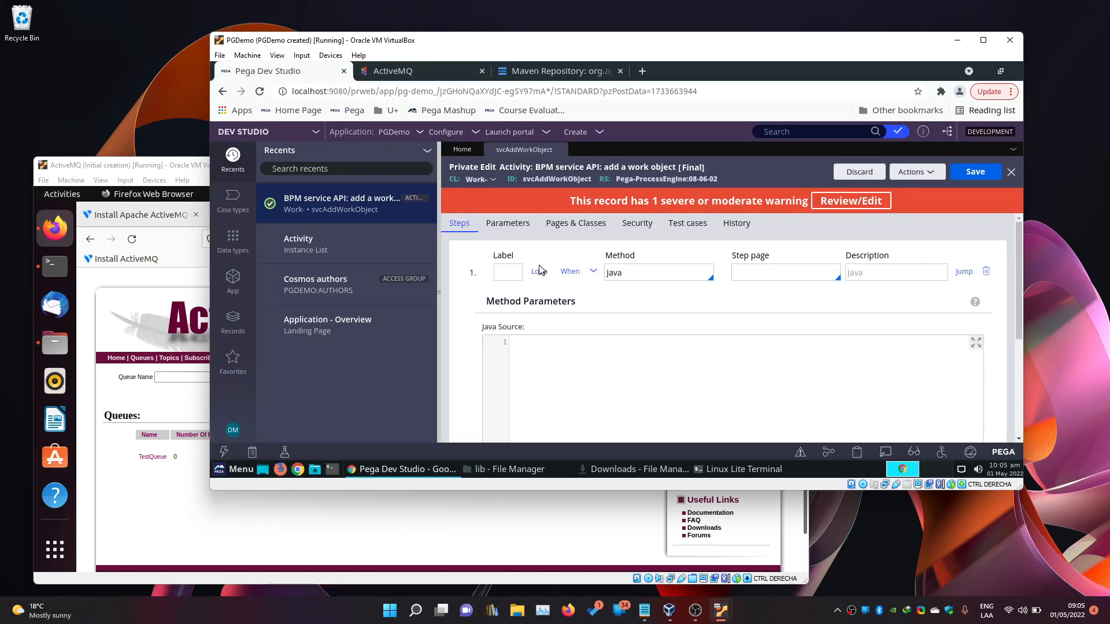
{"action": "left_click", "coordinate": [610, 357]}
{"action": "key", "text": "ctrl+v"}
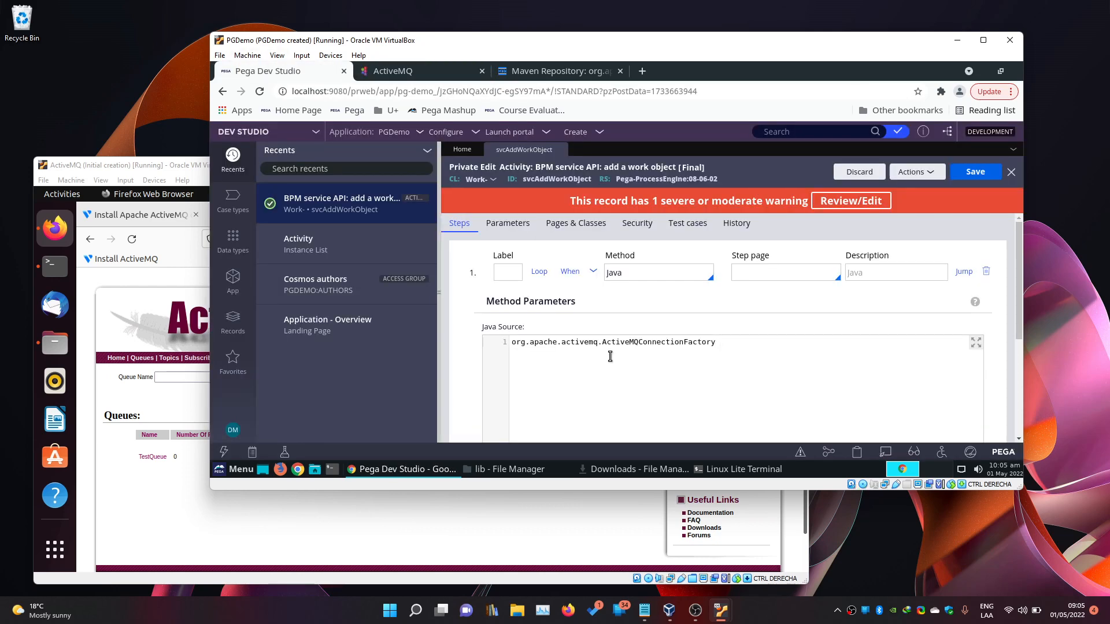
{"action": "type", "text": "a;"}
{"action": "left_click", "coordinate": [975, 172]}
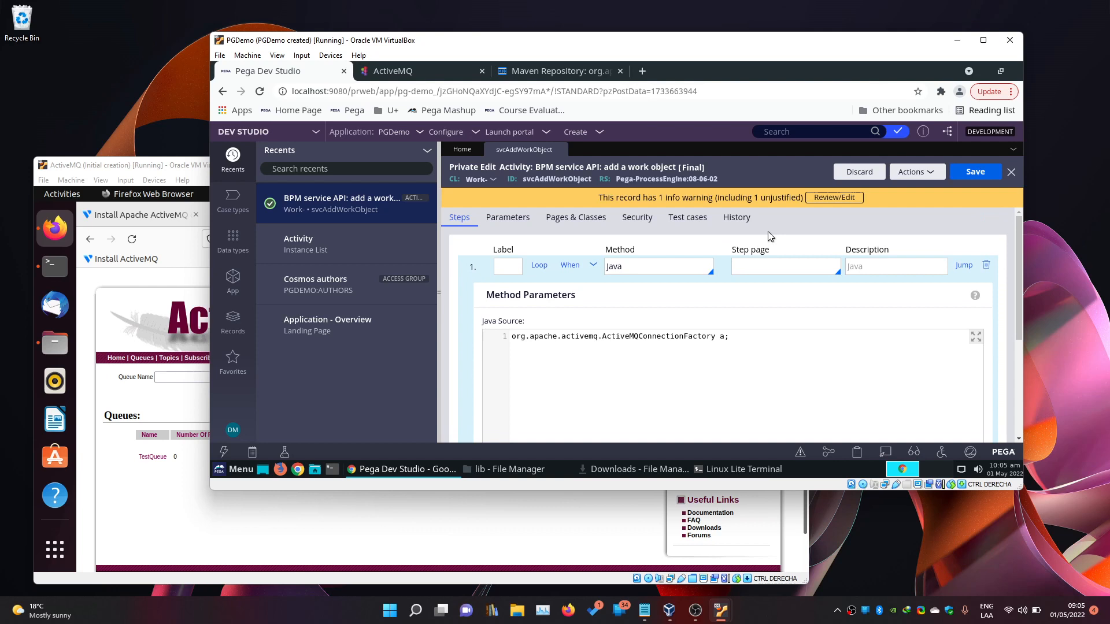
{"action": "left_click_drag", "start_coordinate": [719, 336], "coordinate": [519, 333]}
{"action": "left_click", "coordinate": [695, 339]}
{"action": "left_click", "coordinate": [870, 348]}
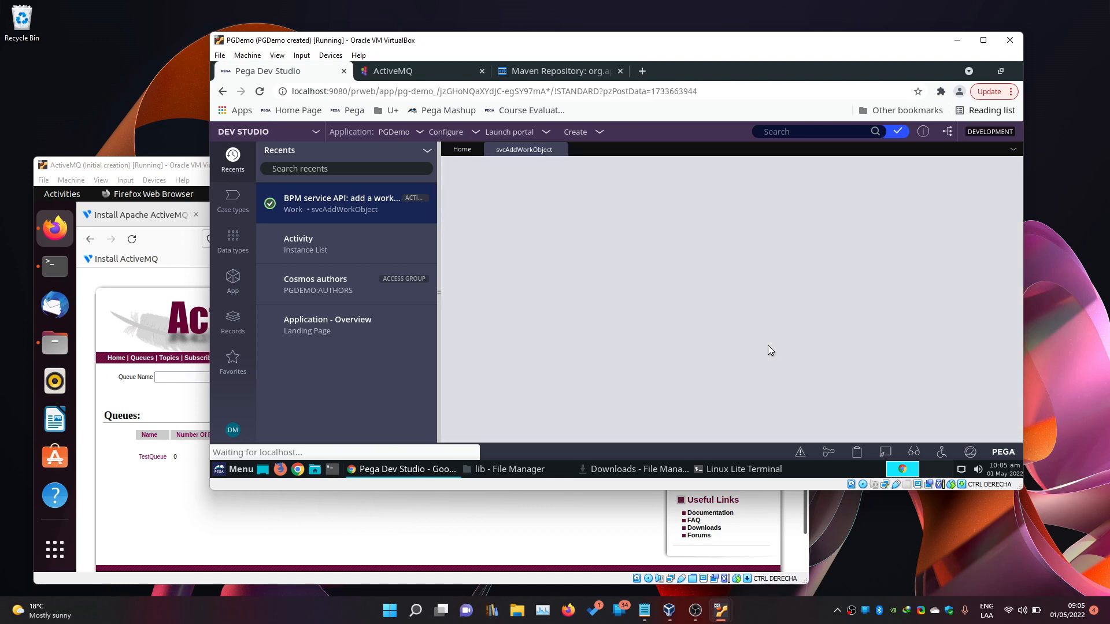
{"action": "left_click", "coordinate": [560, 150]}
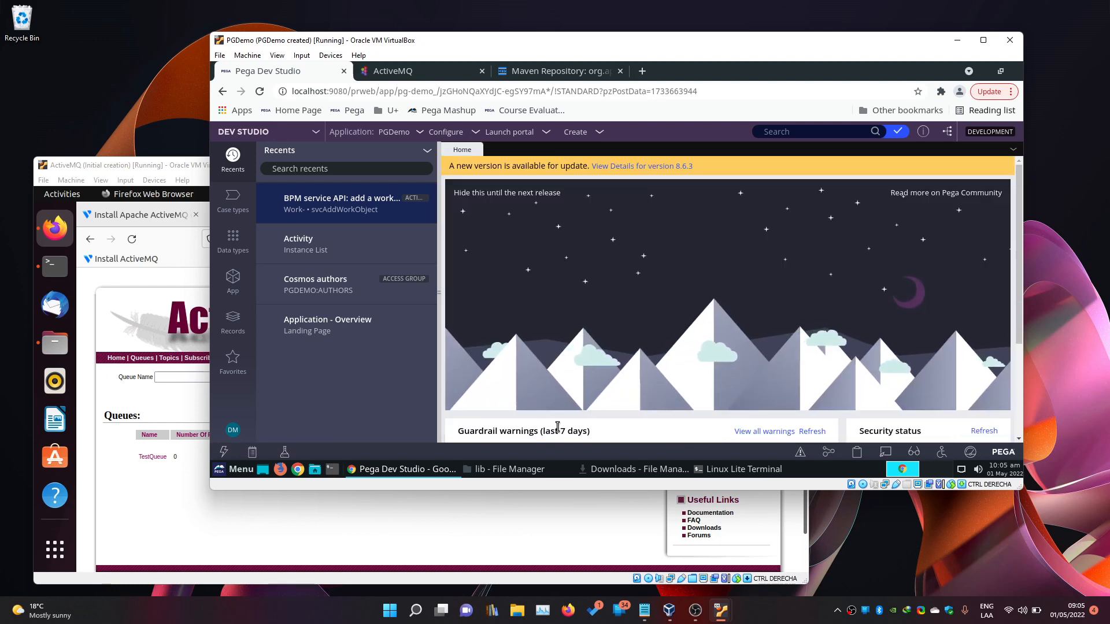
Open /opt/tomcat/conf/context.xml as Administrator, authenticating with the administrator password.
{"action": "left_click", "coordinate": [540, 468]}
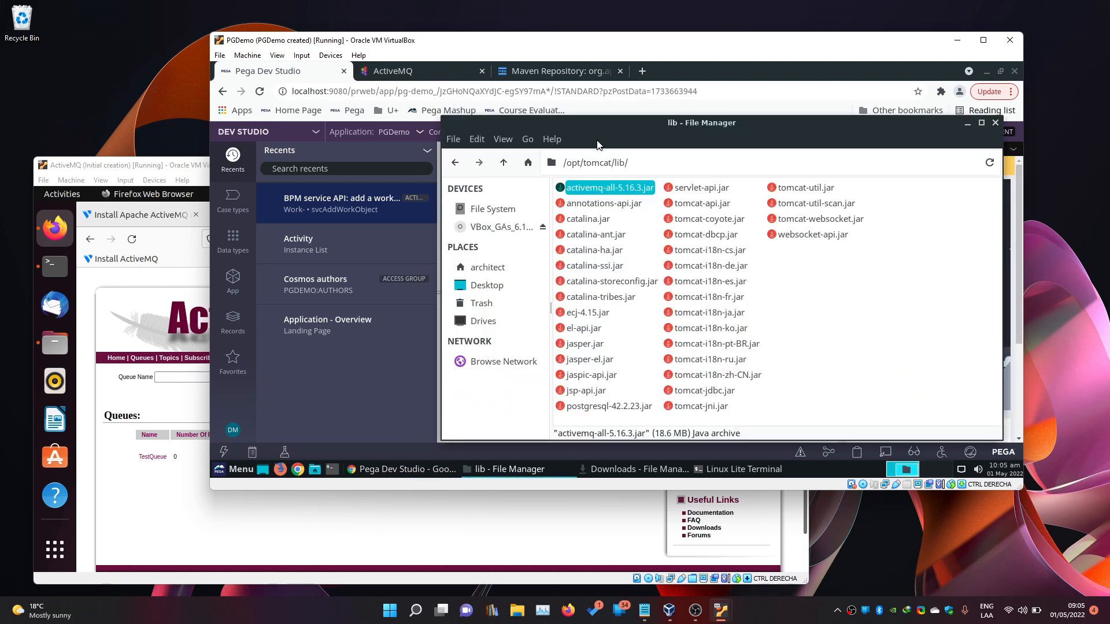
{"action": "left_click", "coordinate": [504, 163]}
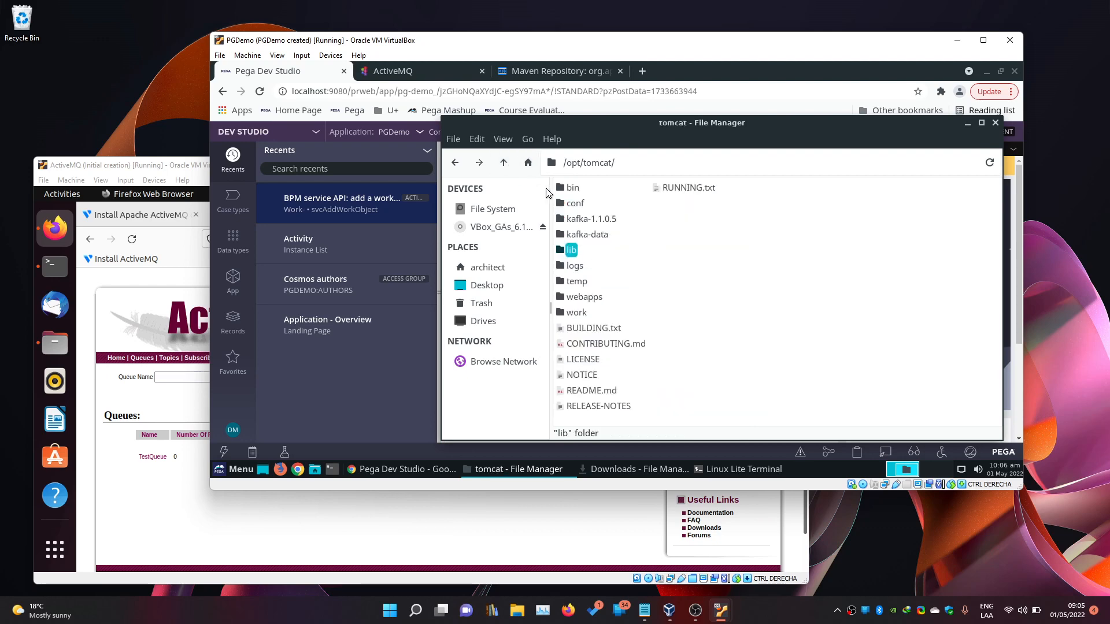
{"action": "double_click", "coordinate": [580, 205]}
{"action": "double_click", "coordinate": [590, 234]}
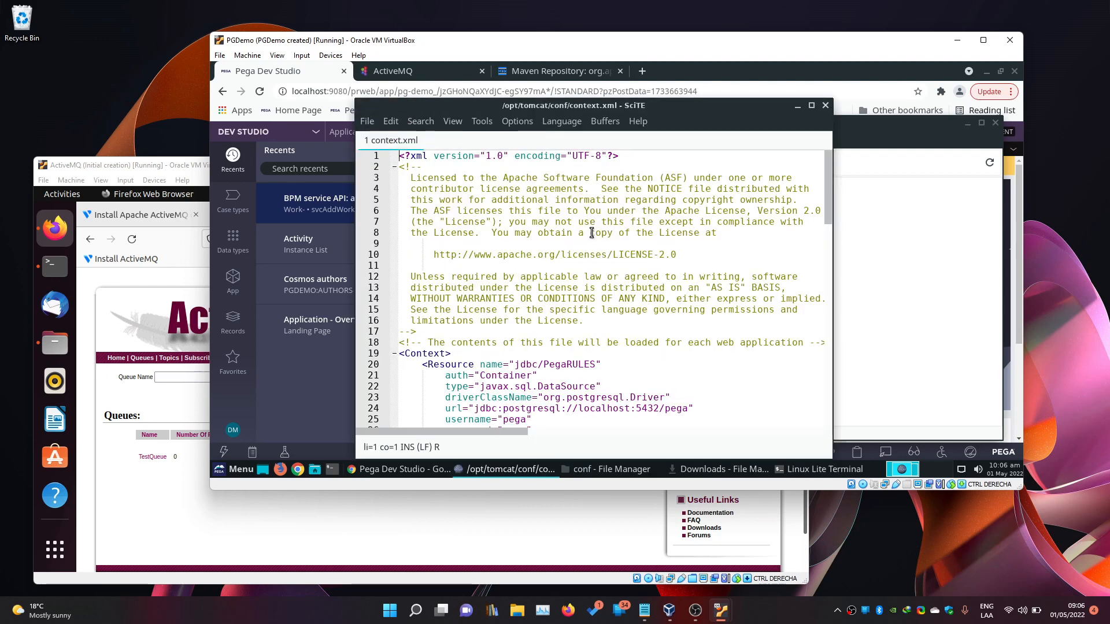
{"action": "left_click", "coordinate": [826, 105]}
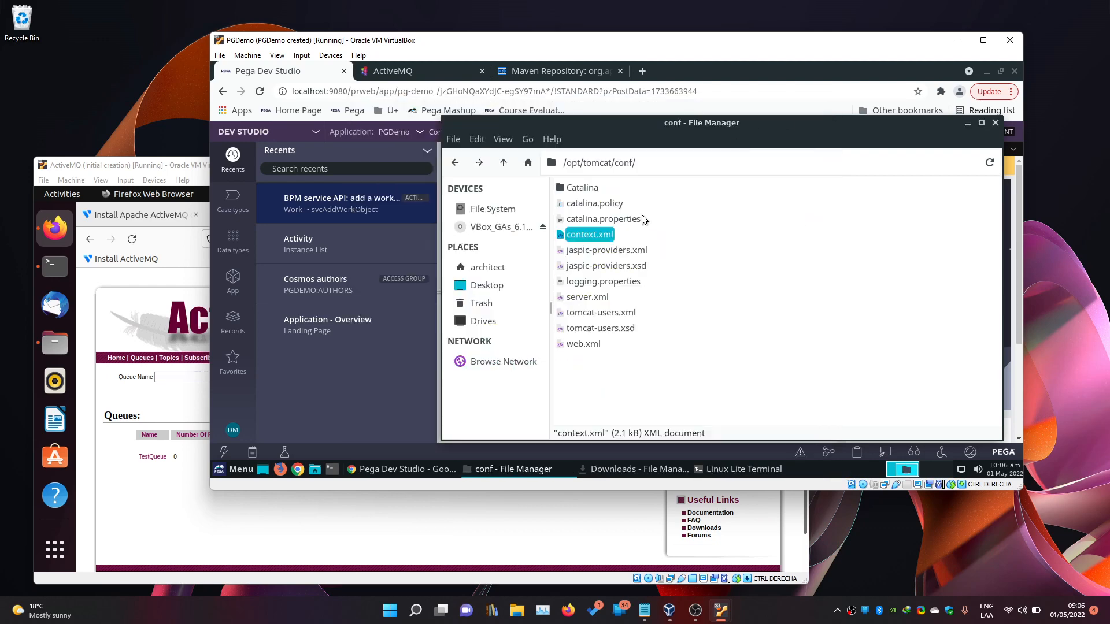
{"action": "right_click", "coordinate": [582, 237]}
{"action": "mouse_move", "coordinate": [616, 231]}
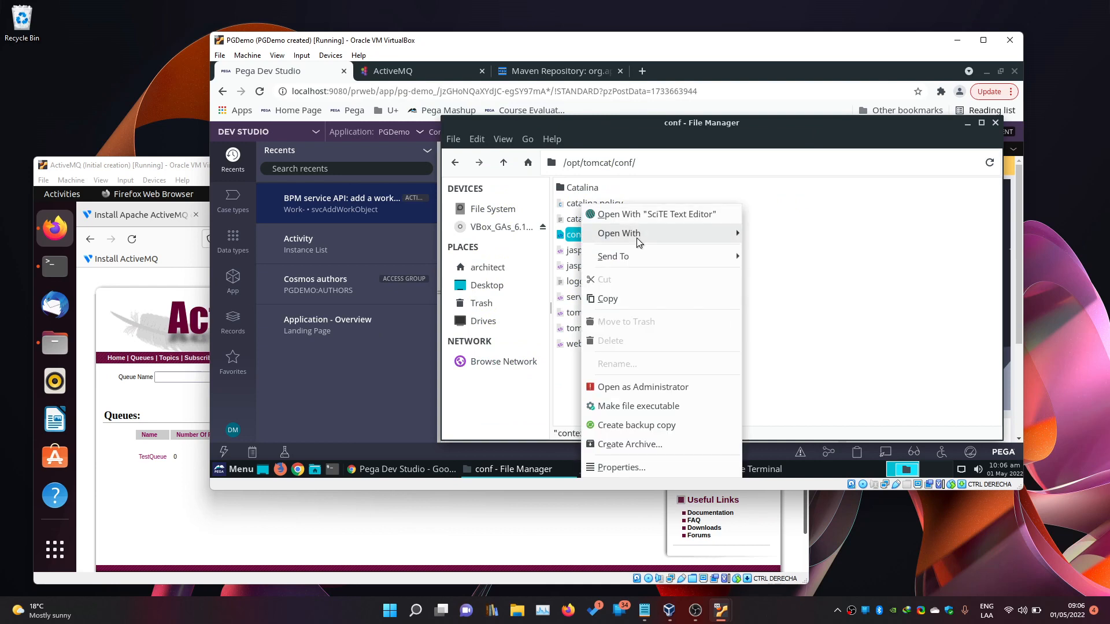
{"action": "left_click", "coordinate": [643, 391]}
{"action": "type", "text": "********"}
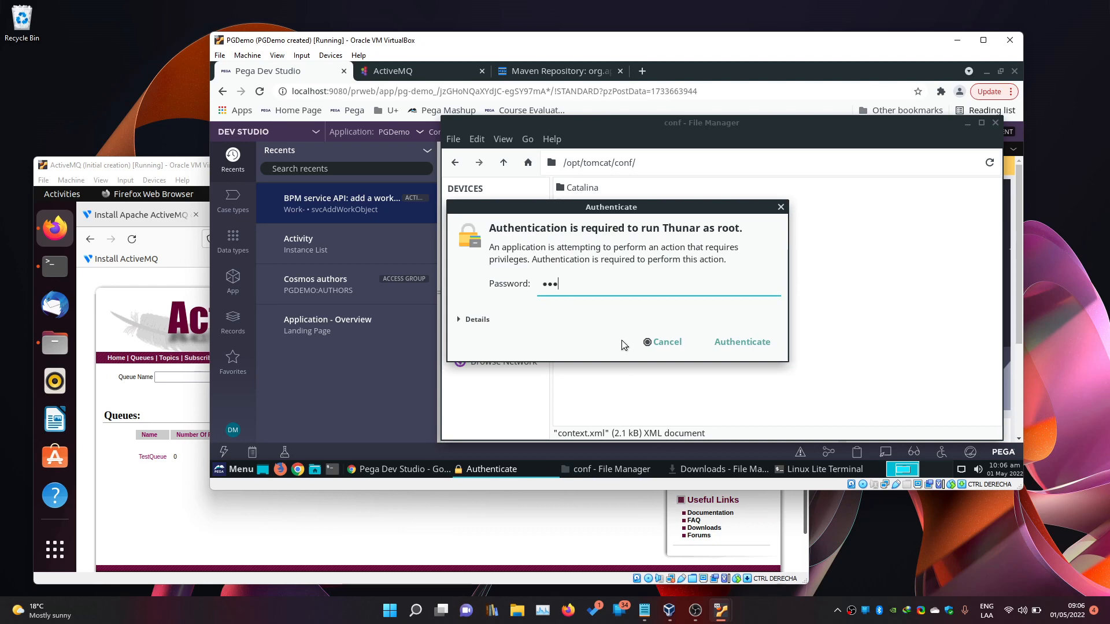
{"action": "key", "text": "Return"}
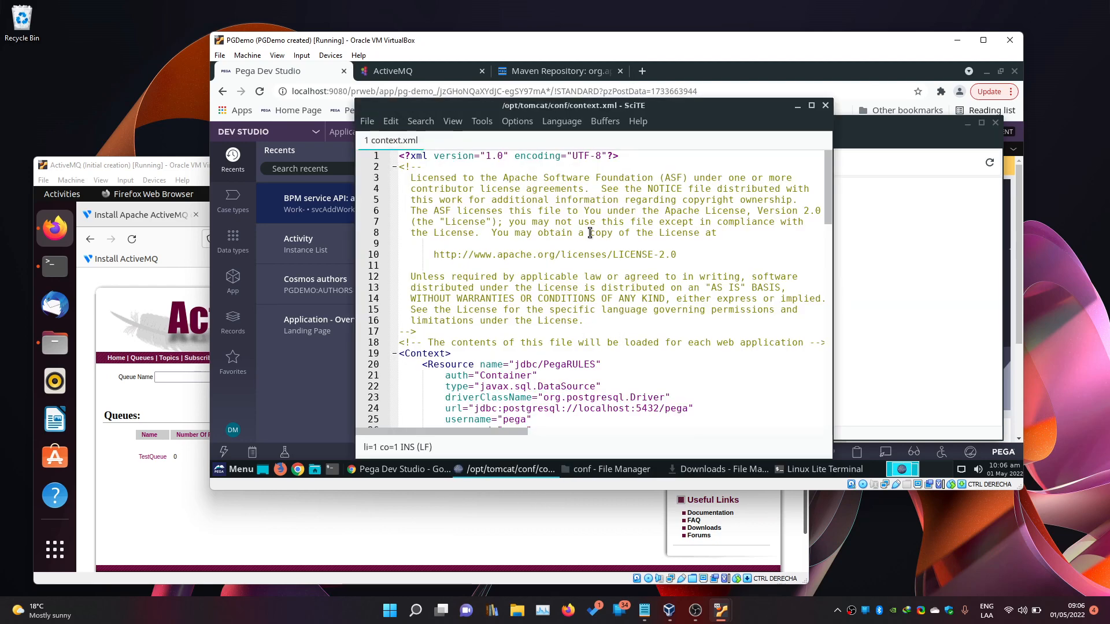
Select the three JMS Resource definitions on the ActiveMQ setup page and place the cursor after the PegaRULES resource.
{"action": "scroll", "coordinate": [640, 295], "scroll_direction": "down", "scroll_amount": 6}
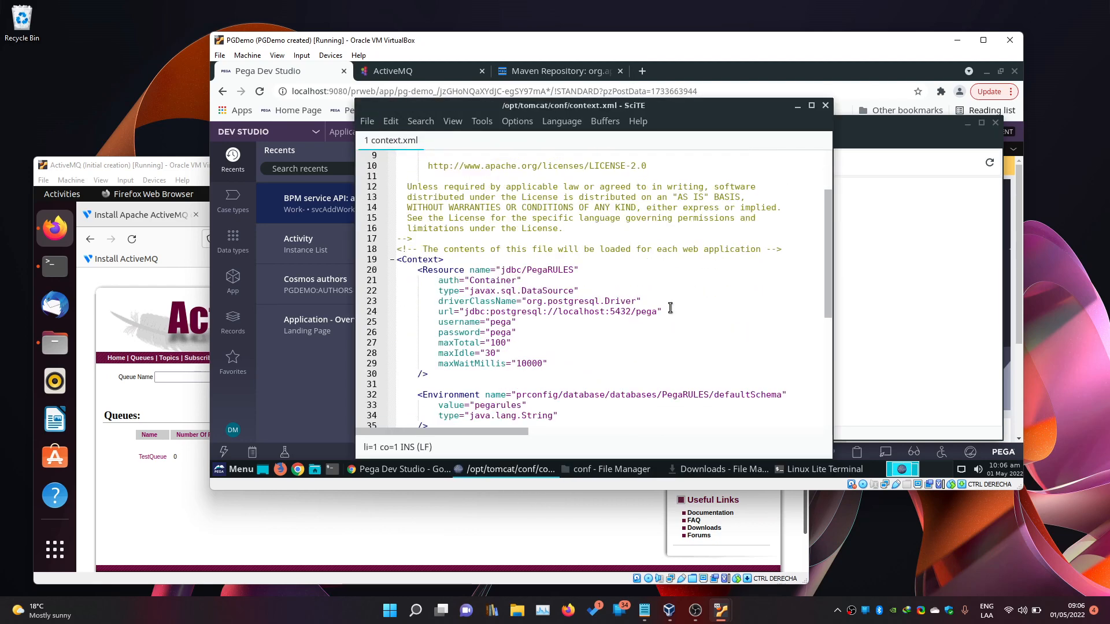
{"action": "scroll", "coordinate": [476, 274], "scroll_direction": "up", "scroll_amount": 1}
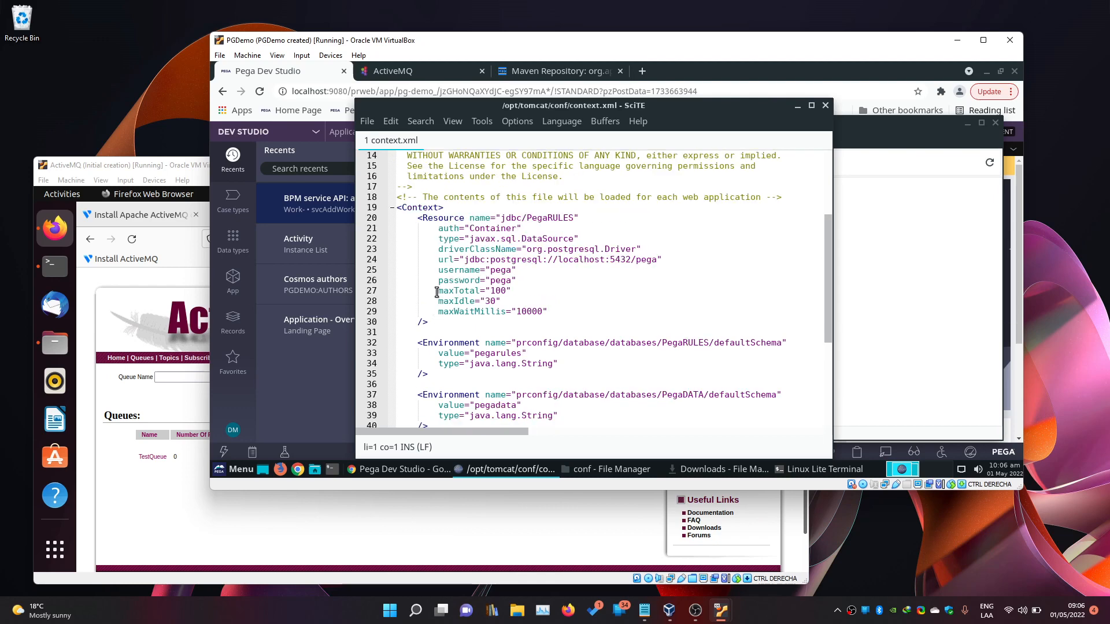
{"action": "left_click", "coordinate": [425, 72]}
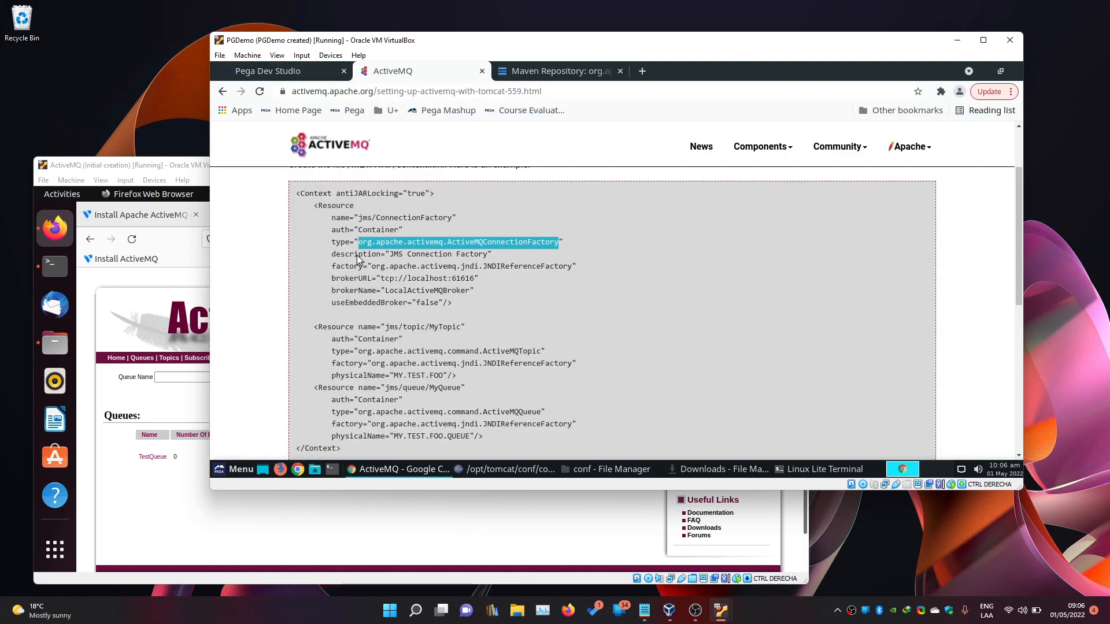
{"action": "left_click_drag", "start_coordinate": [491, 437], "coordinate": [315, 208]}
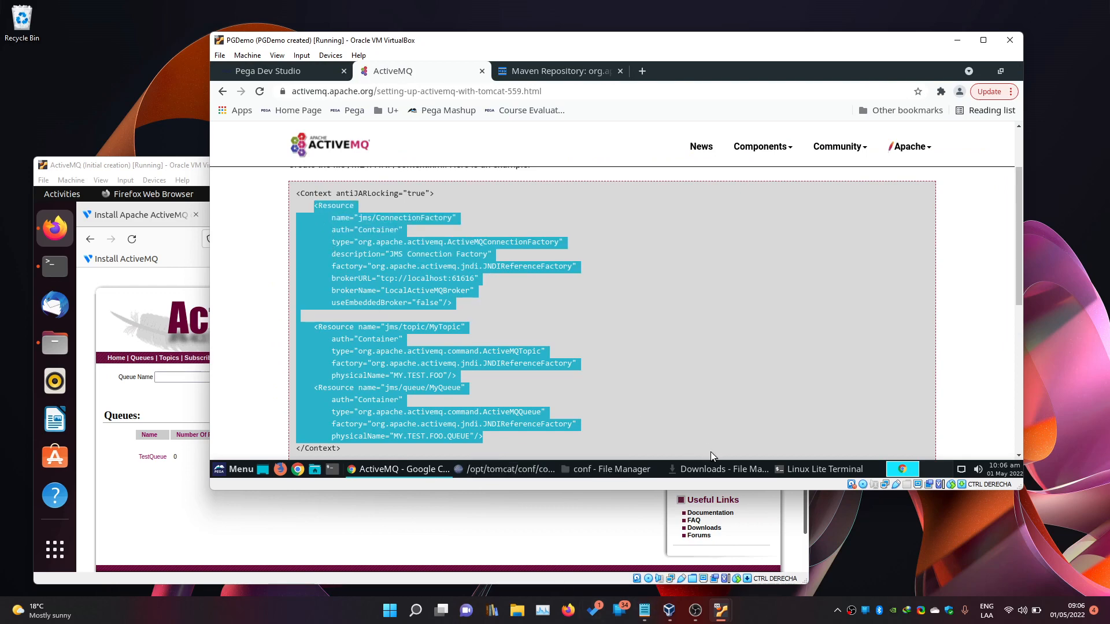
{"action": "left_click", "coordinate": [518, 470]}
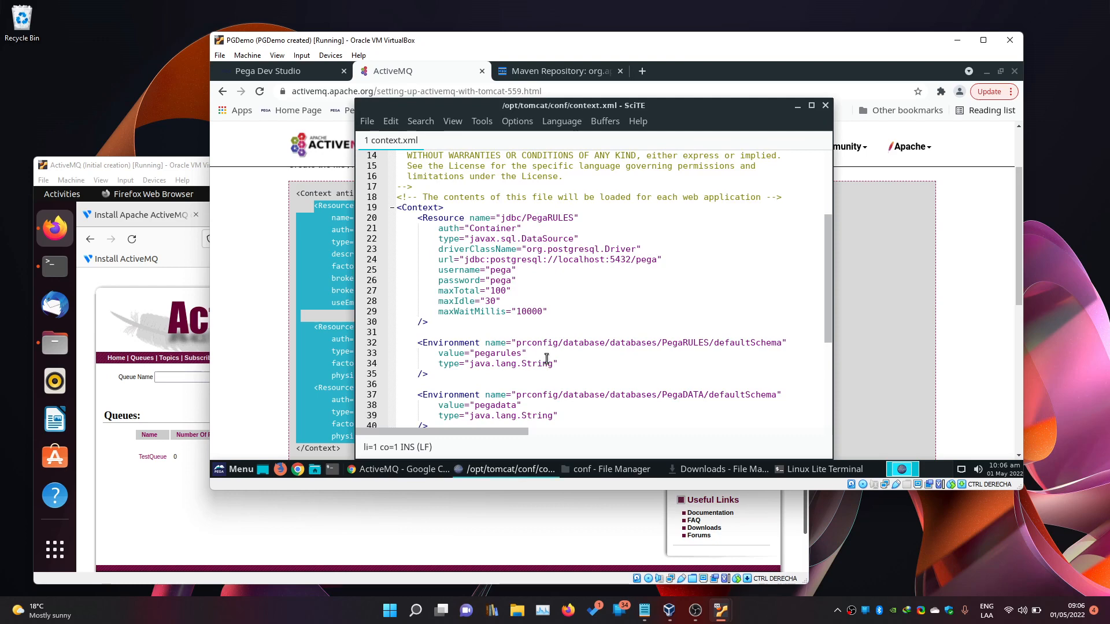
{"action": "left_click", "coordinate": [459, 322]}
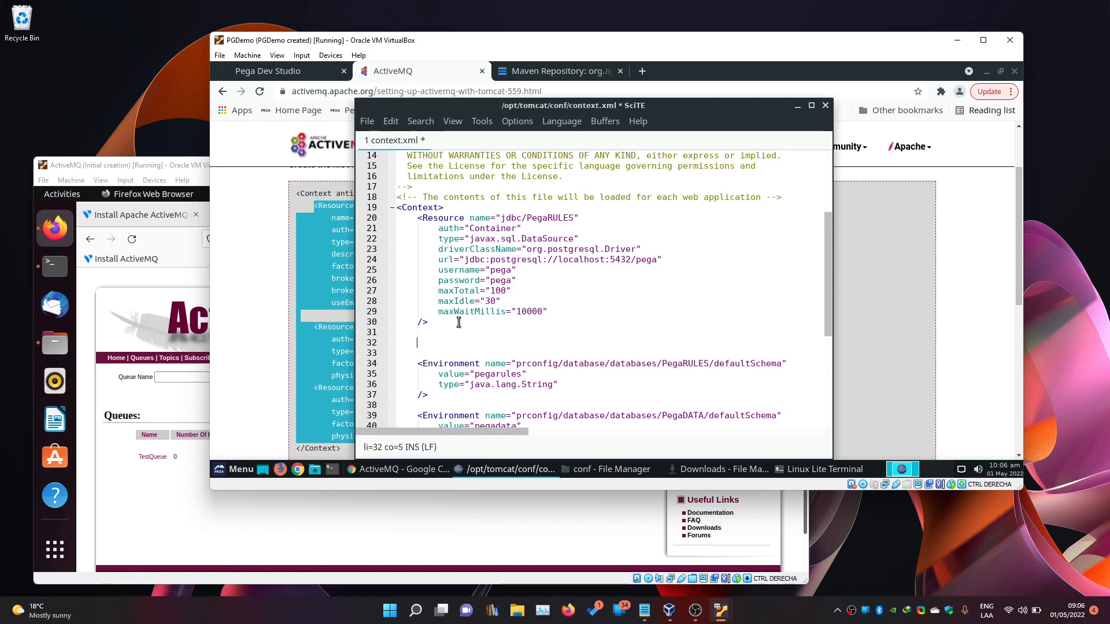
Paste the JMS Resource blocks into context.xml and delete the pasted jms/topic/MyTopic resource.
{"action": "key", "text": "ctrl+v"}
{"action": "scroll", "coordinate": [458, 322], "scroll_direction": "down", "scroll_amount": 3}
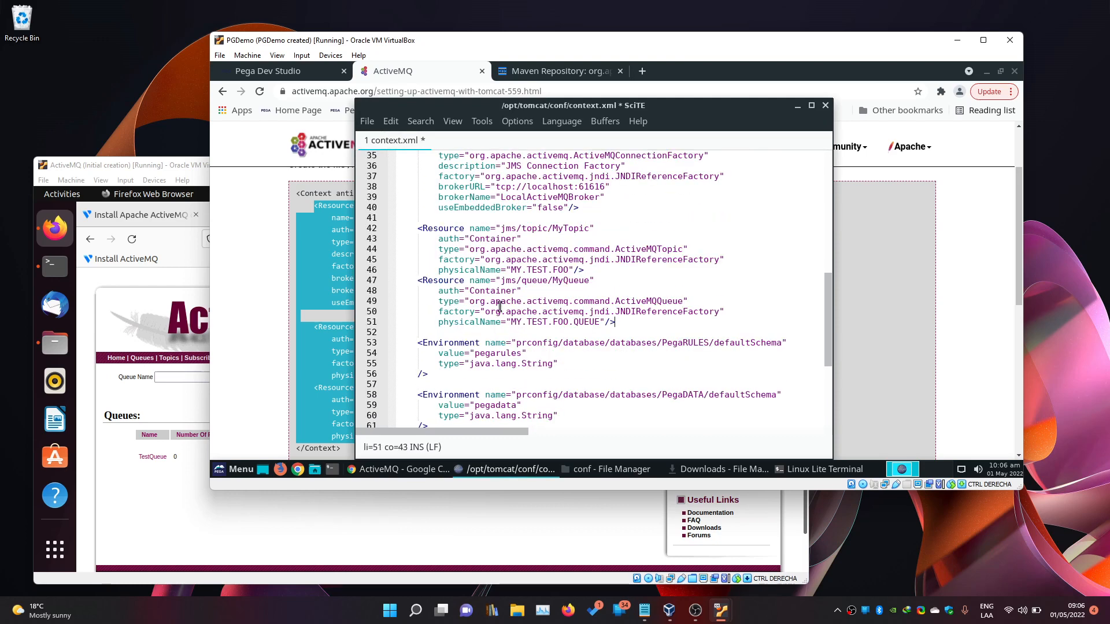
{"action": "left_click", "coordinate": [549, 236]}
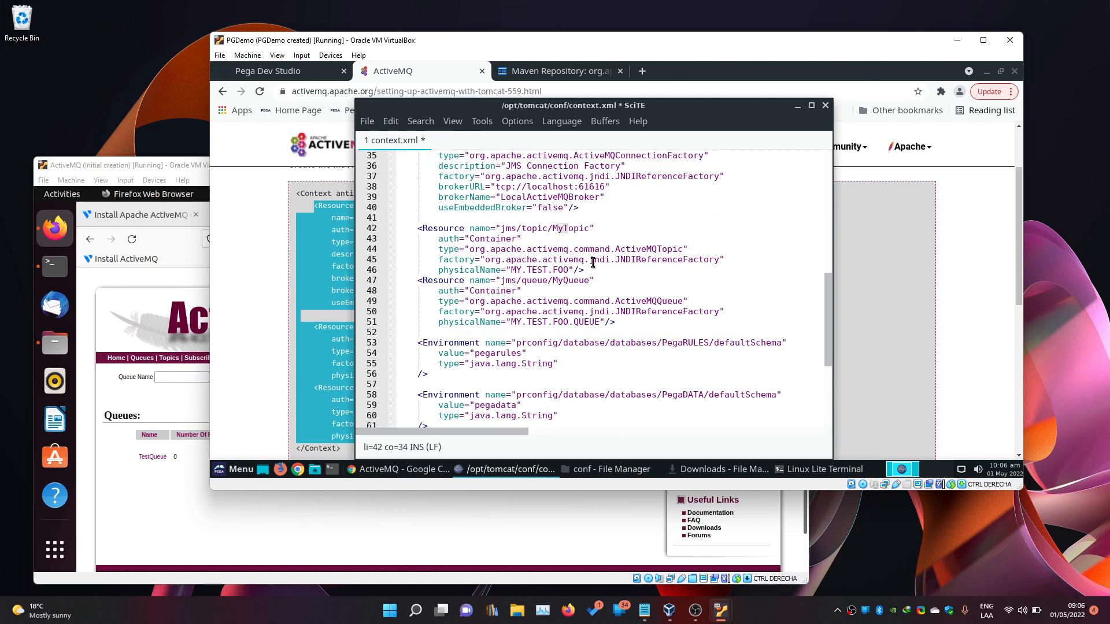
{"action": "left_click_drag", "start_coordinate": [591, 270], "coordinate": [530, 211]}
{"action": "left_click_drag", "start_coordinate": [585, 270], "coordinate": [397, 220]}
{"action": "key", "text": "Delete"}
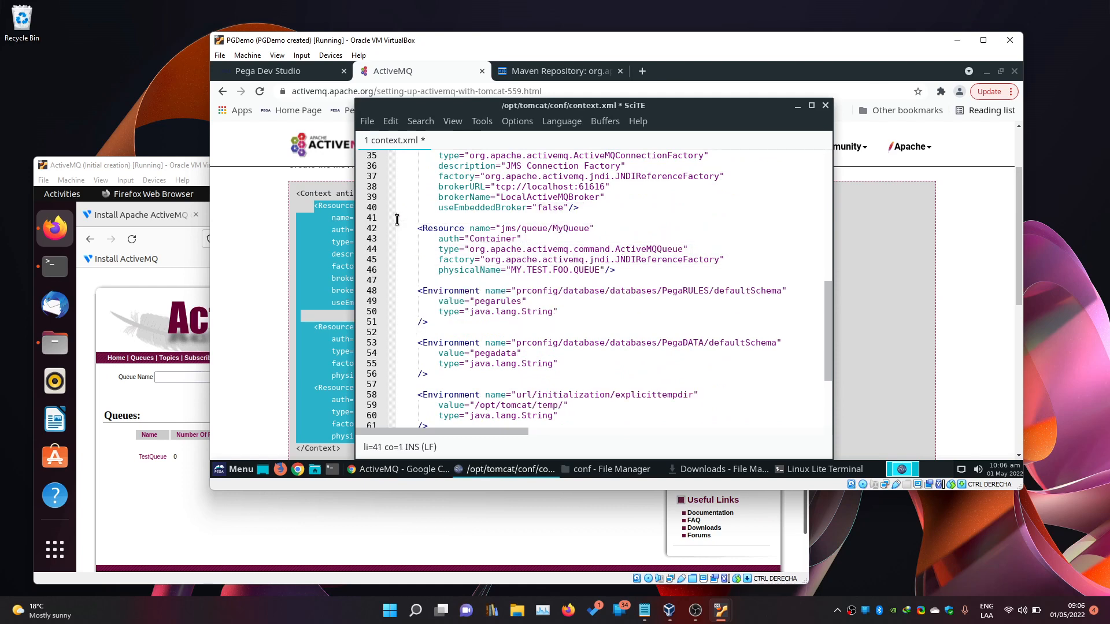
{"action": "scroll", "coordinate": [486, 214], "scroll_direction": "up", "scroll_amount": 2}
{"action": "scroll", "coordinate": [485, 214], "scroll_direction": "up", "scroll_amount": 2}
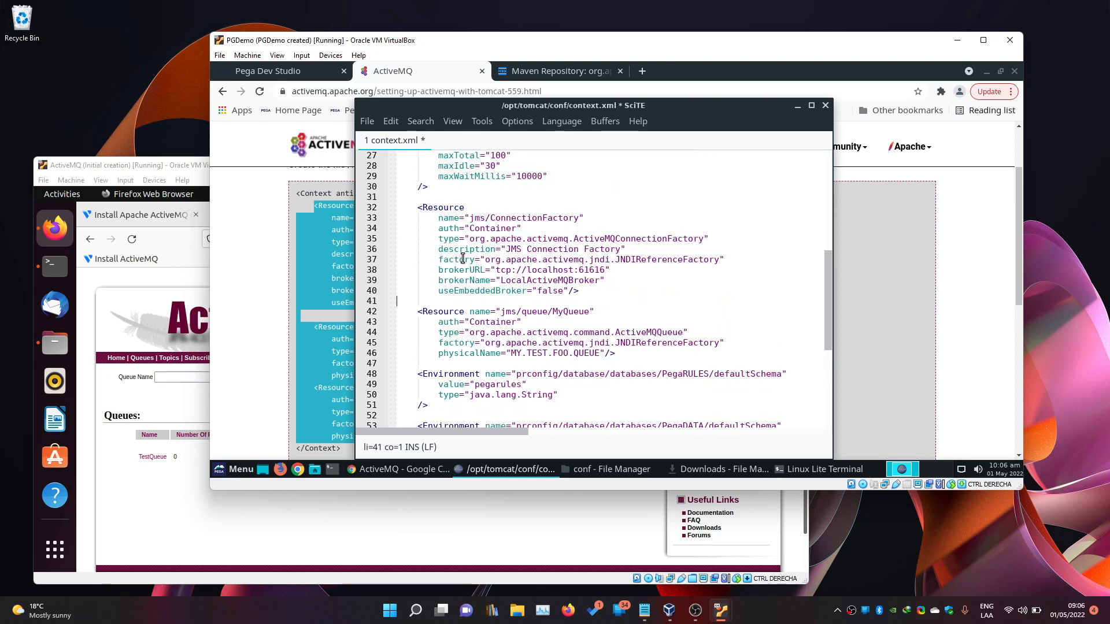
{"action": "left_click_drag", "start_coordinate": [469, 218], "coordinate": [579, 216]}
Rename the connection factory to jms/MQConnectionFactory.
{"action": "left_click", "coordinate": [482, 216]}
{"action": "key", "text": "Right"}
{"action": "key", "text": "Right"}
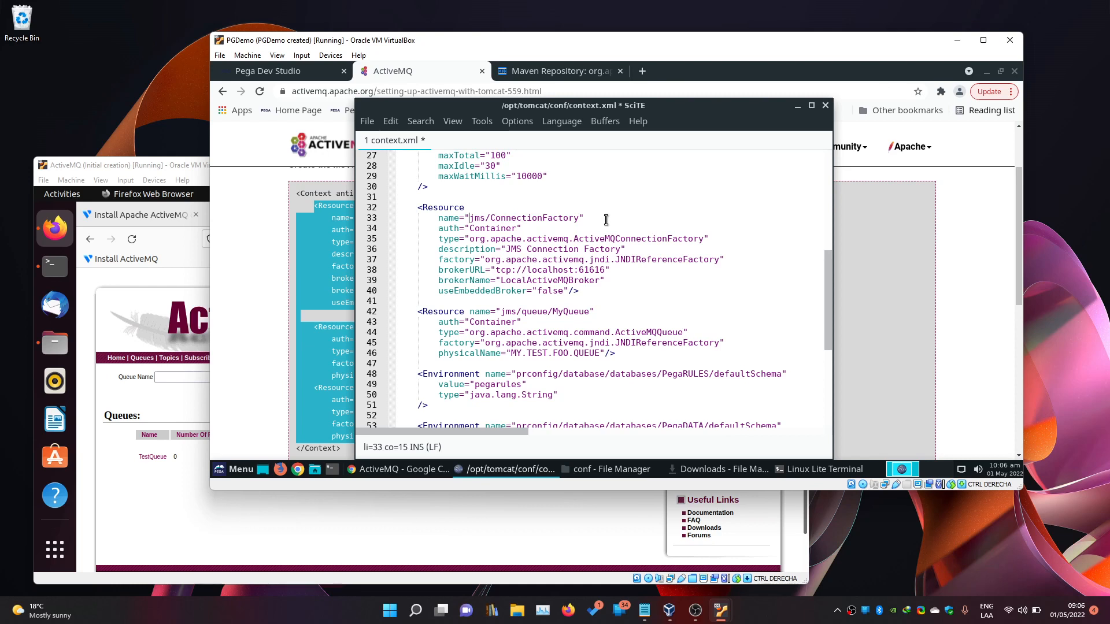
{"action": "key", "text": "shift+Right"}
{"action": "key", "text": "shift+Right"}
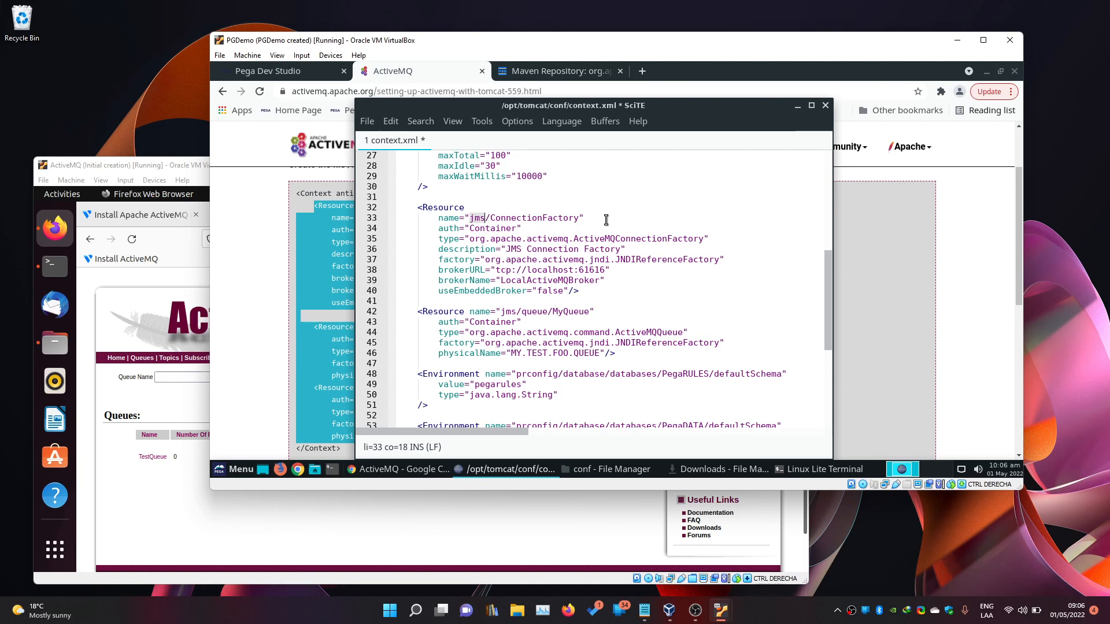
{"action": "key", "text": "shift+Left"}
{"action": "key", "text": "shift+Left"}
{"action": "key", "text": "shift+Right"}
{"action": "key", "text": "shift+Right"}
{"action": "key", "text": "shift+Right"}
{"action": "key", "text": "Right"}
{"action": "type", "text": "MQ"}
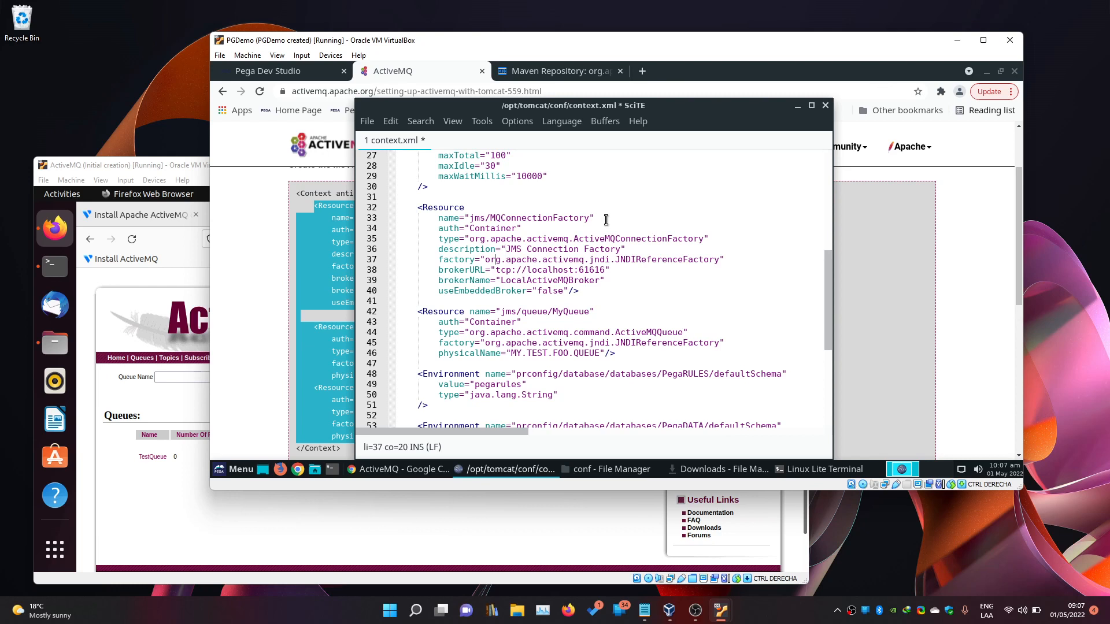
Remove localhost from the brokerURL so it reads tcp://:61616.
{"action": "key", "text": "ctrl+Left"}
{"action": "key", "text": "ctrl+shift+Right"}
{"action": "key", "text": "ctrl+shift+Right"}
{"action": "key", "text": "ctrl+shift+Right"}
{"action": "key", "text": "ctrl+shift+Right"}
{"action": "key", "text": "ctrl+shift+Right"}
{"action": "key", "text": "ctrl+shift+Right"}
{"action": "key", "text": "ctrl+shift+Right"}
{"action": "key", "text": "ctrl+shift+Right"}
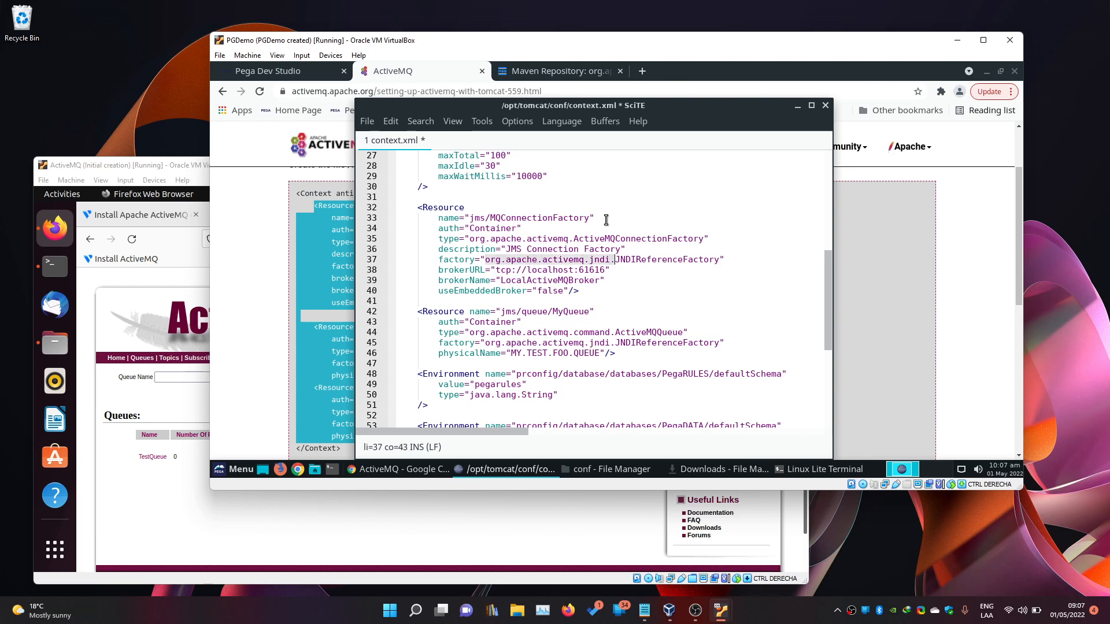
{"action": "key", "text": "ctrl+shift+Right"}
{"action": "key", "text": "Left"}
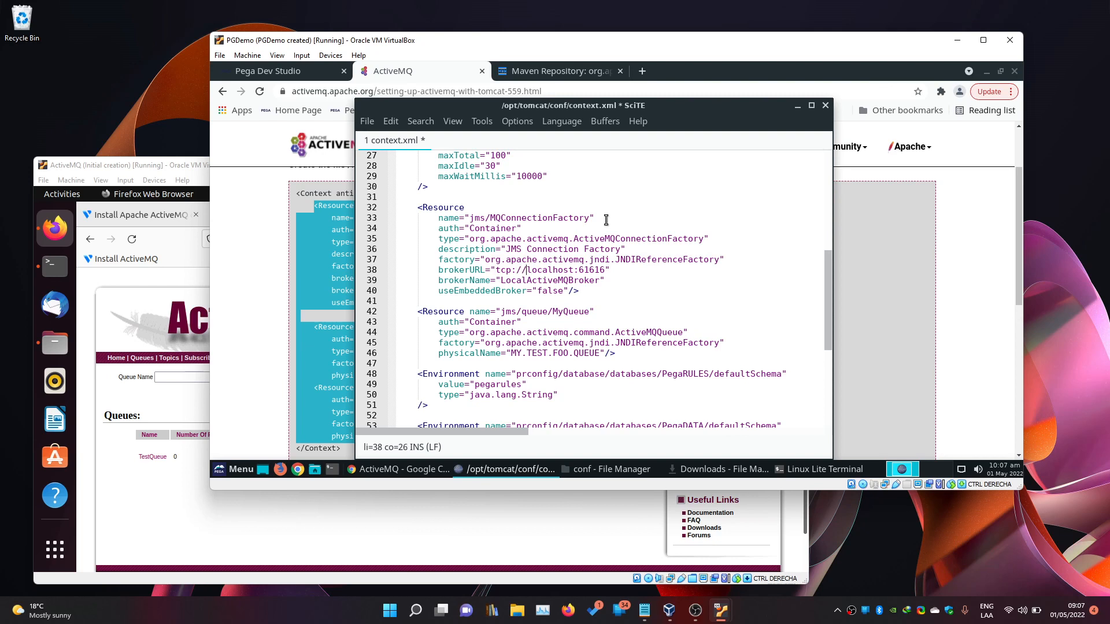
{"action": "key", "text": "ctrl+shift+Right"}
{"action": "key", "text": "Delete"}
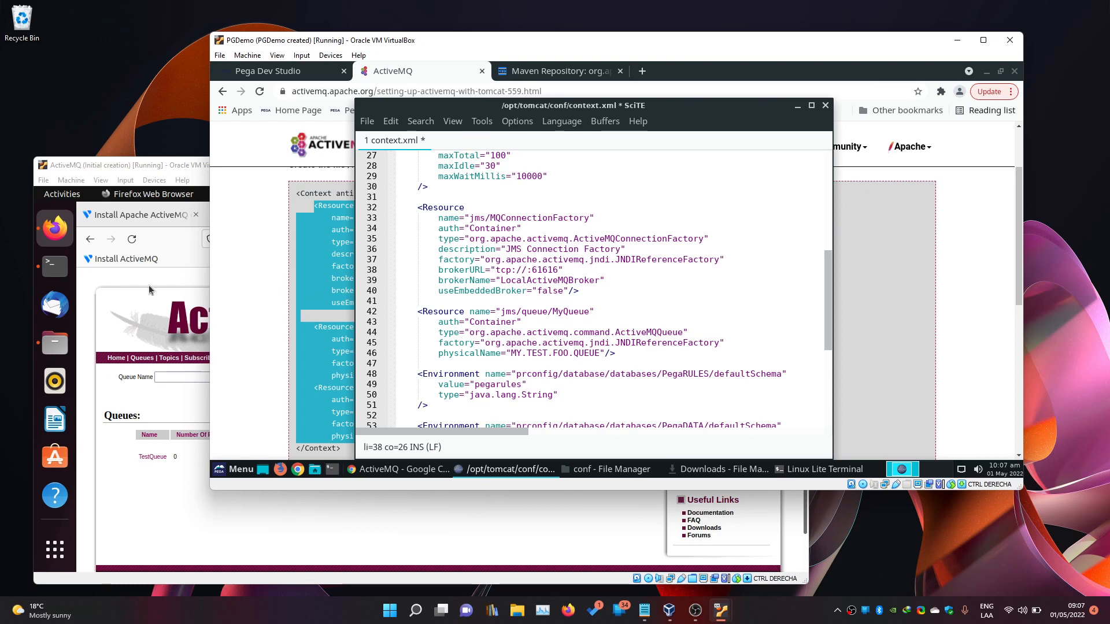
{"action": "left_click", "coordinate": [47, 276]}
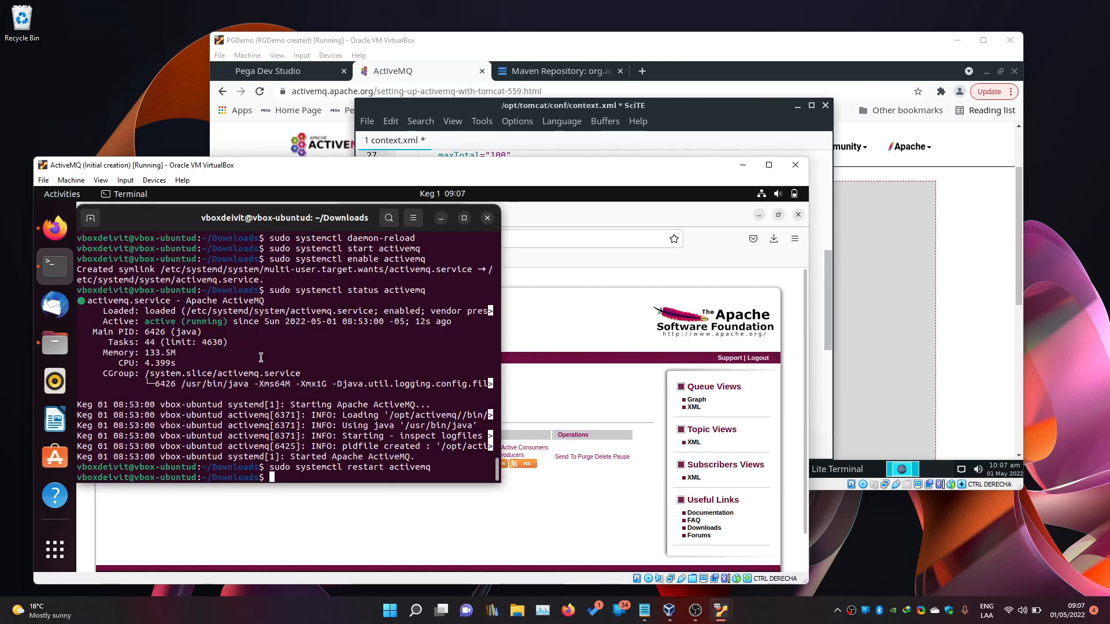
Run ifconfig in the VM terminal to find the IP address 192.168.1.15.
{"action": "type", "text": "ifconfig"}
{"action": "key", "text": "Return"}
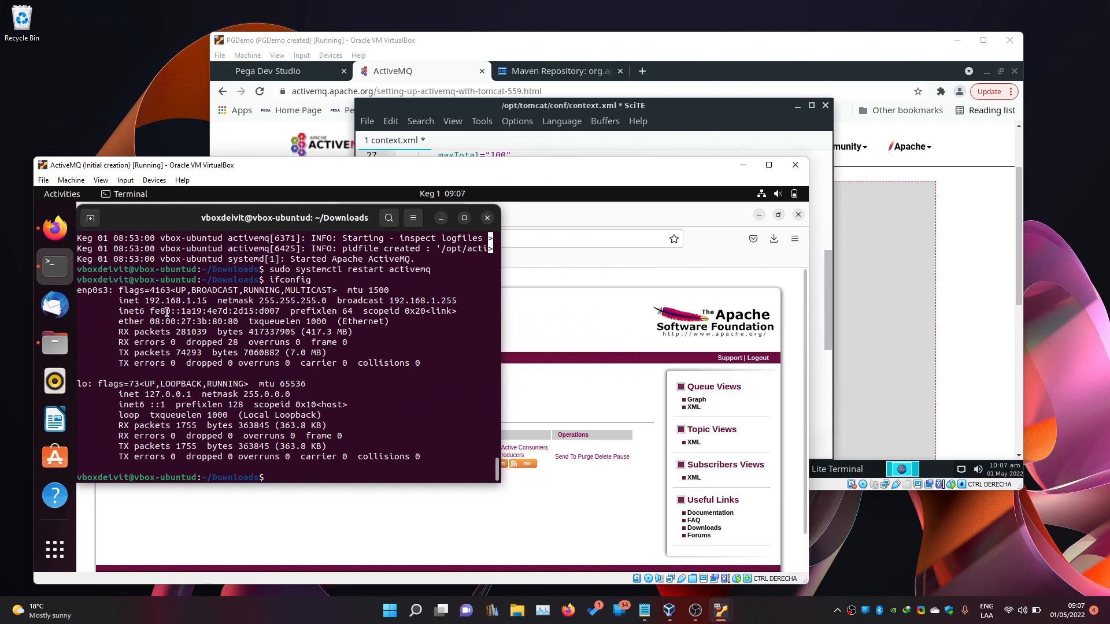
{"action": "left_click_drag", "start_coordinate": [147, 300], "coordinate": [179, 300]}
Set brokerURL to tcp://192.168.1.15:61616 and change brokerName to localhost.
{"action": "left_click", "coordinate": [824, 310]}
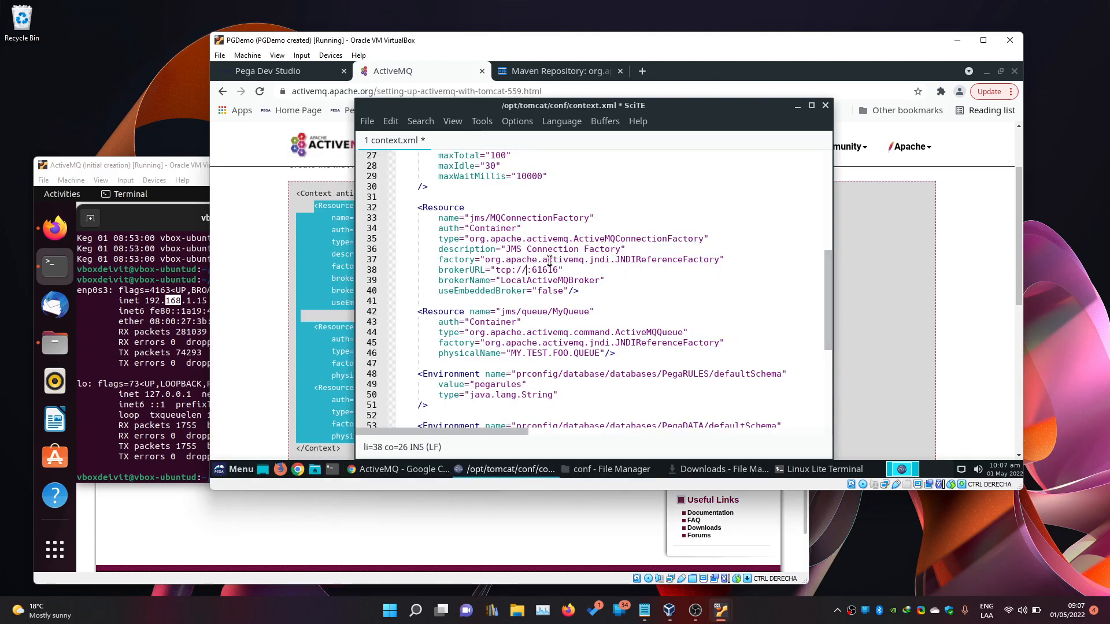
{"action": "type", "text": "192."}
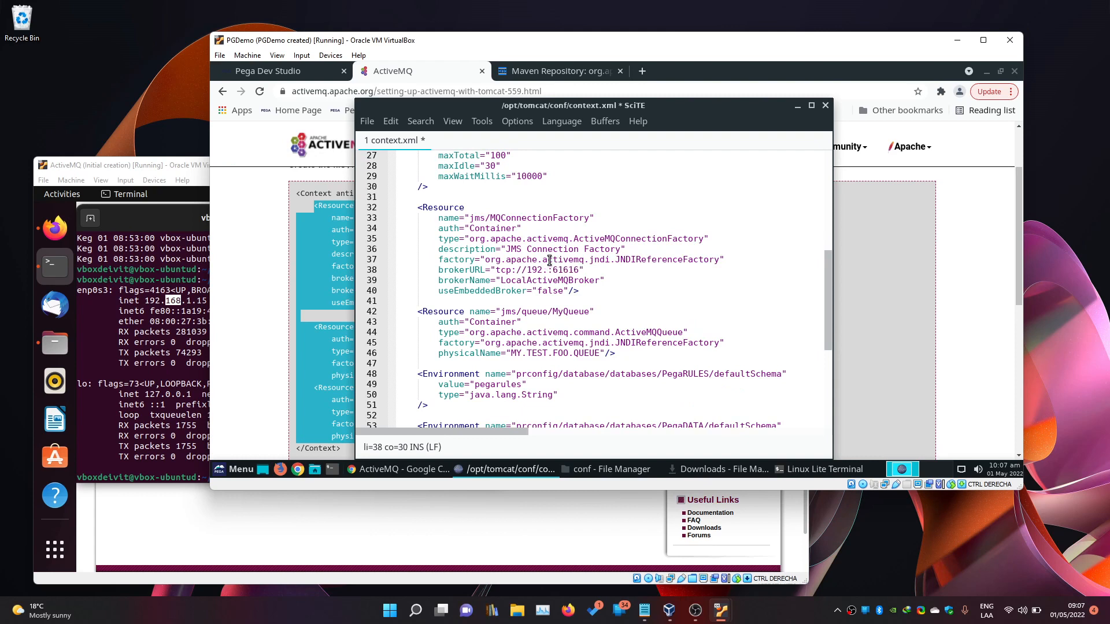
{"action": "type", "text": "168."}
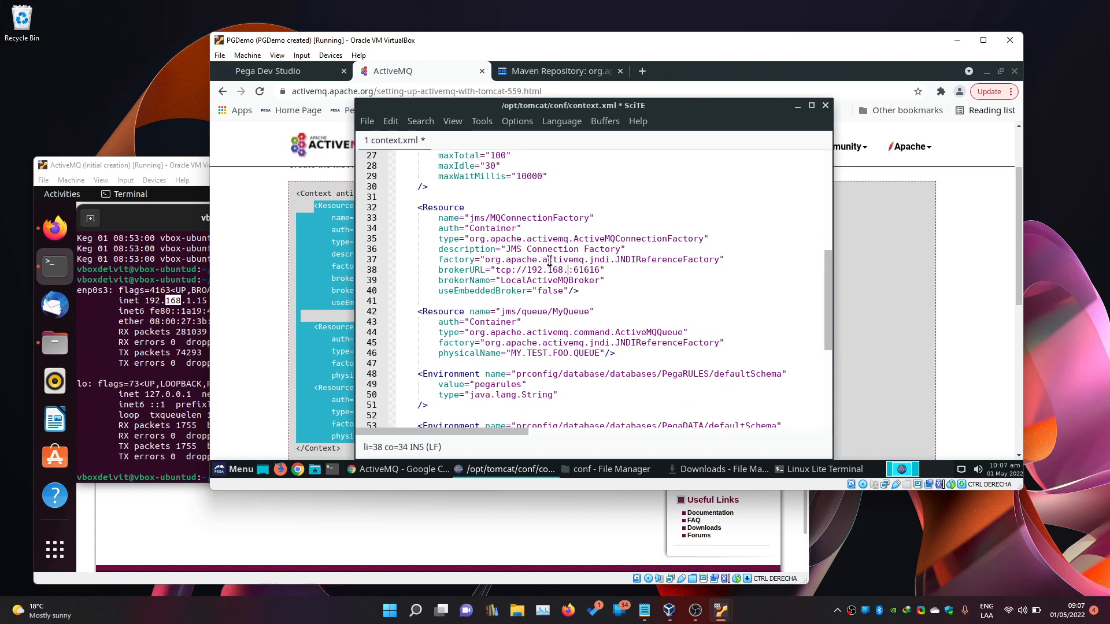
{"action": "type", "text": "1.15"}
{"action": "key", "text": "Right"}
{"action": "key", "text": "shift+End"}
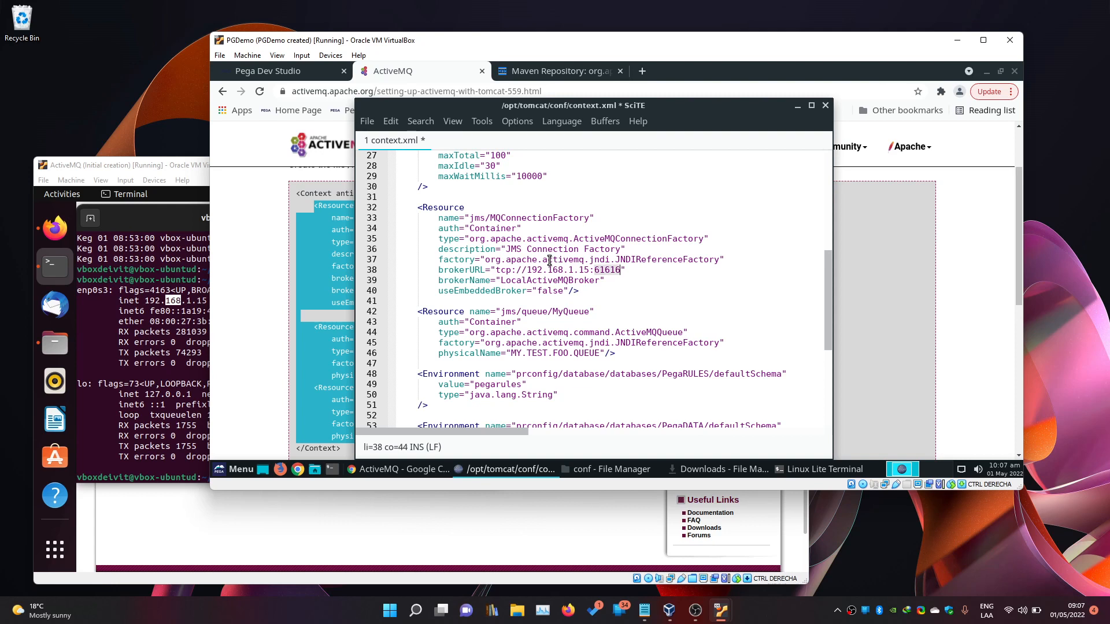
{"action": "key", "text": "Right"}
{"action": "key", "text": "ctrl+shift+Left"}
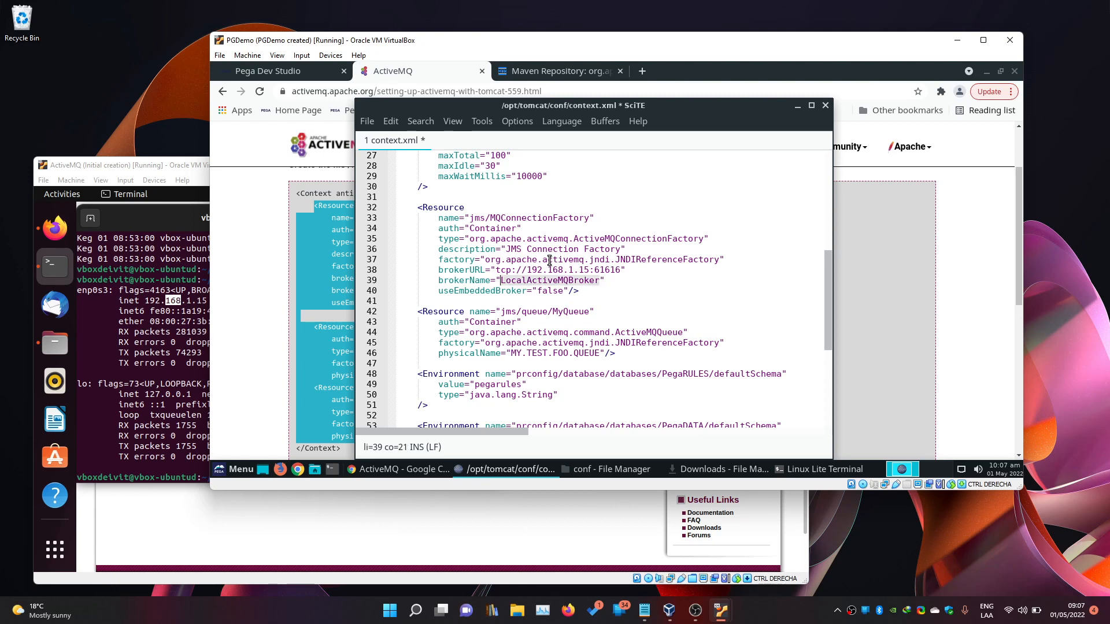
{"action": "type", "text": "localhost"}
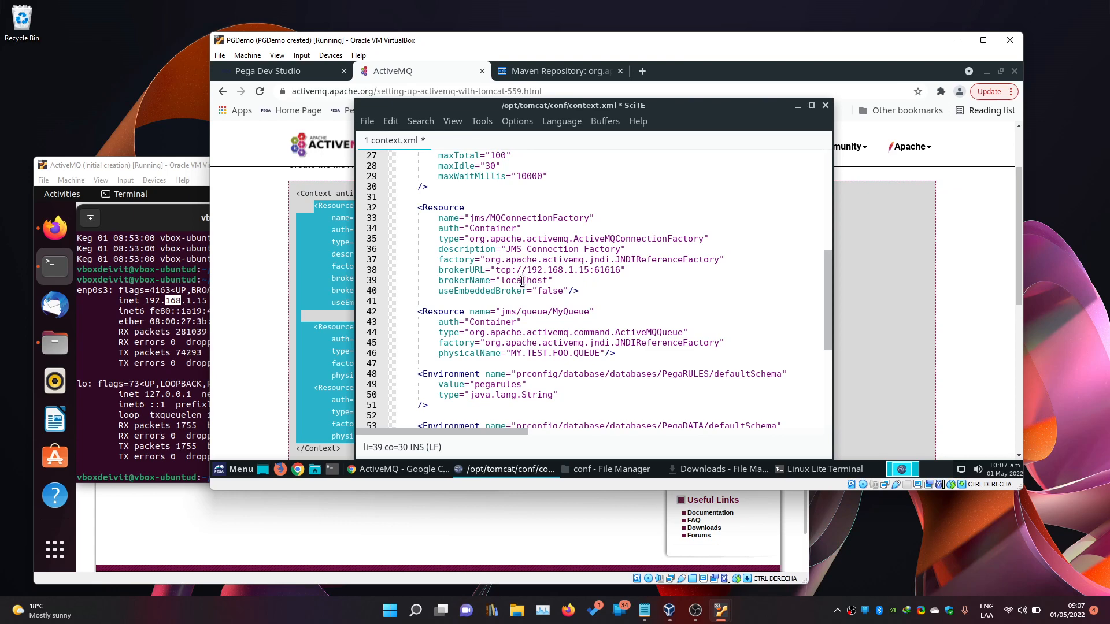
Change into /opt/activemq/bin in the terminal, listing folder contents along the way.
{"action": "left_click", "coordinate": [435, 80]}
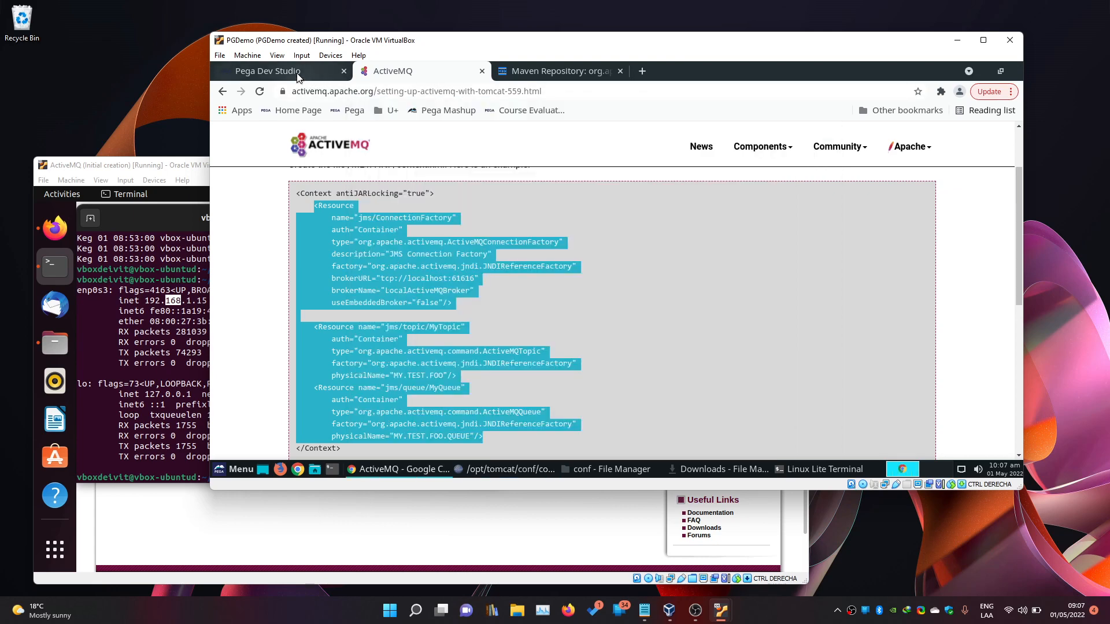
{"action": "left_click", "coordinate": [193, 347]}
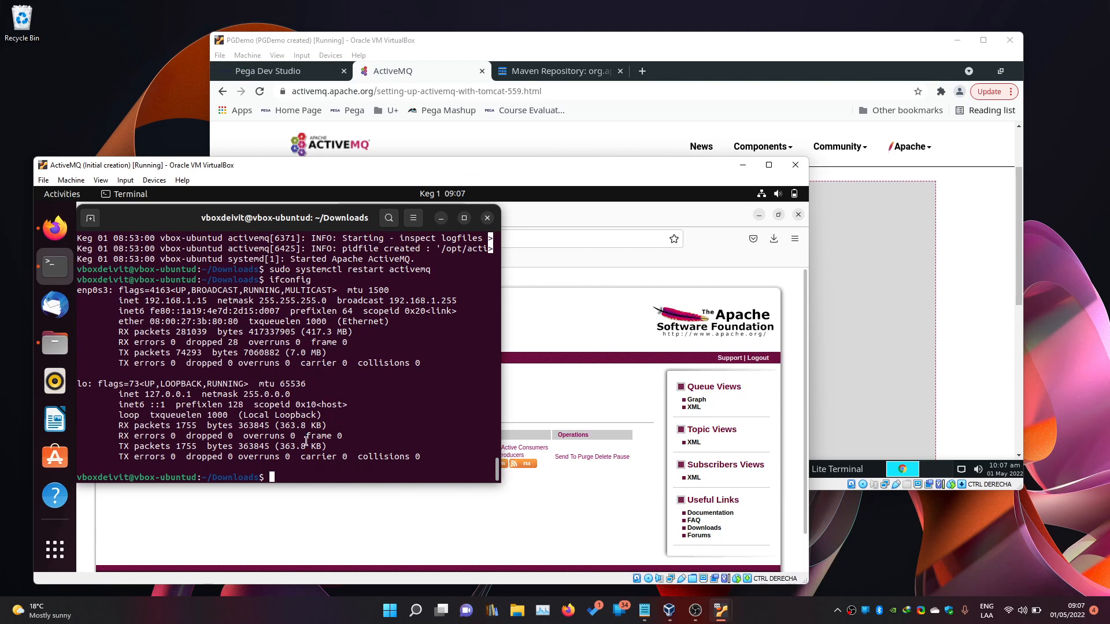
{"action": "type", "text": "acti"}
{"action": "key", "text": "BackSpace"}
{"action": "key", "text": "BackSpace"}
{"action": "key", "text": "BackSpace"}
{"action": "key", "text": "BackSpace"}
{"action": "type", "text": "cd /opt/activemq/"}
{"action": "key", "text": "Return"}
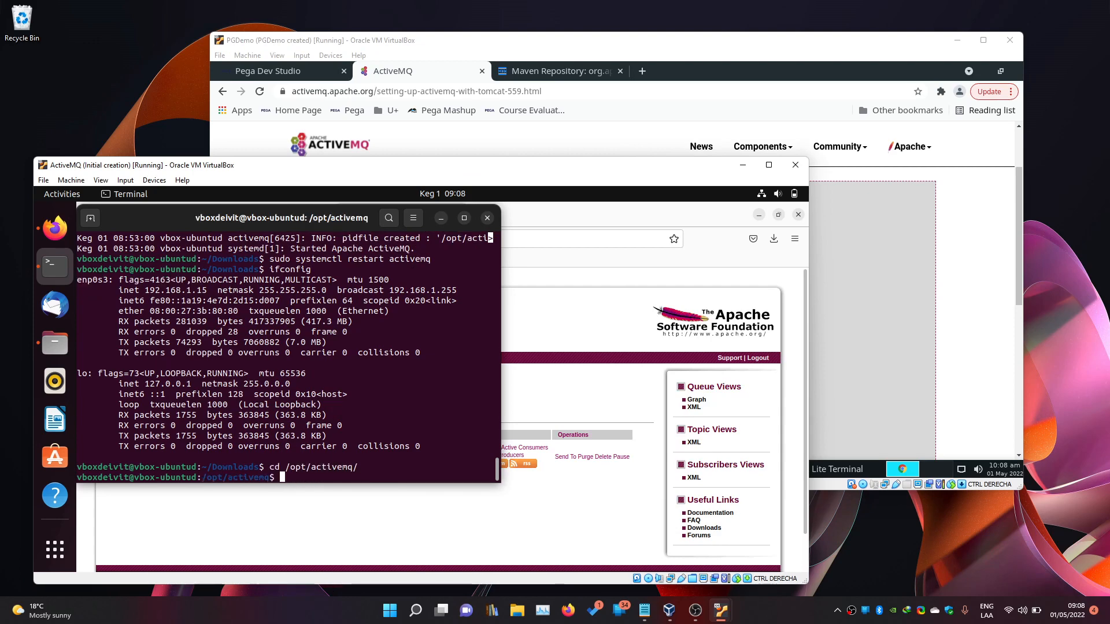
{"action": "type", "text": "ls"}
{"action": "key", "text": "Return"}
{"action": "type", "text": "cd bin/"}
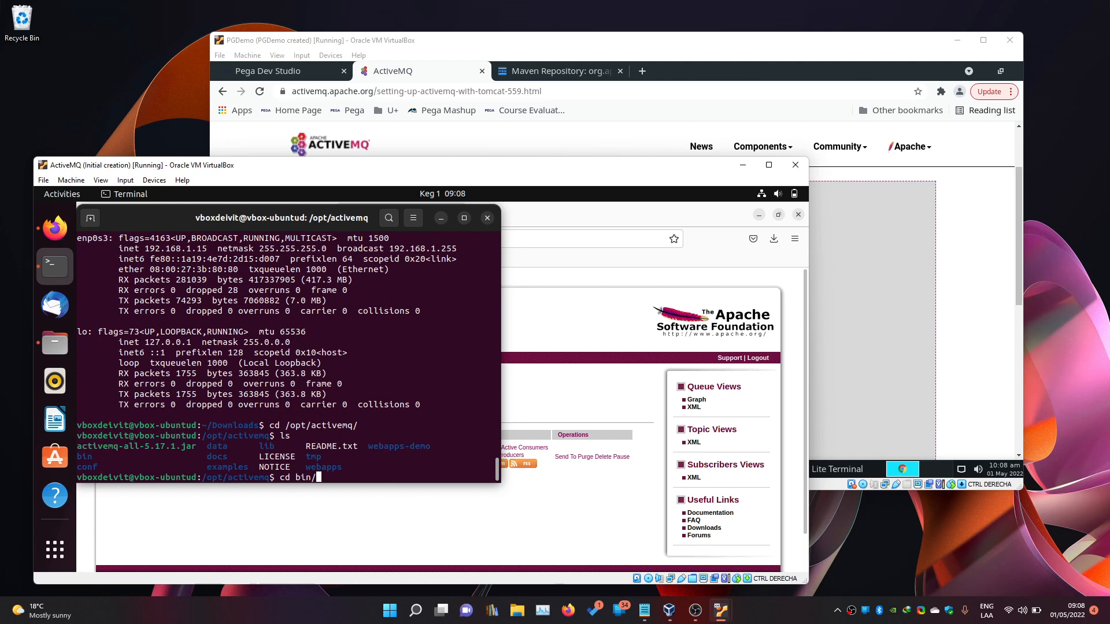
{"action": "key", "text": "Return"}
{"action": "type", "text": "ls"}
{"action": "key", "text": "Return"}
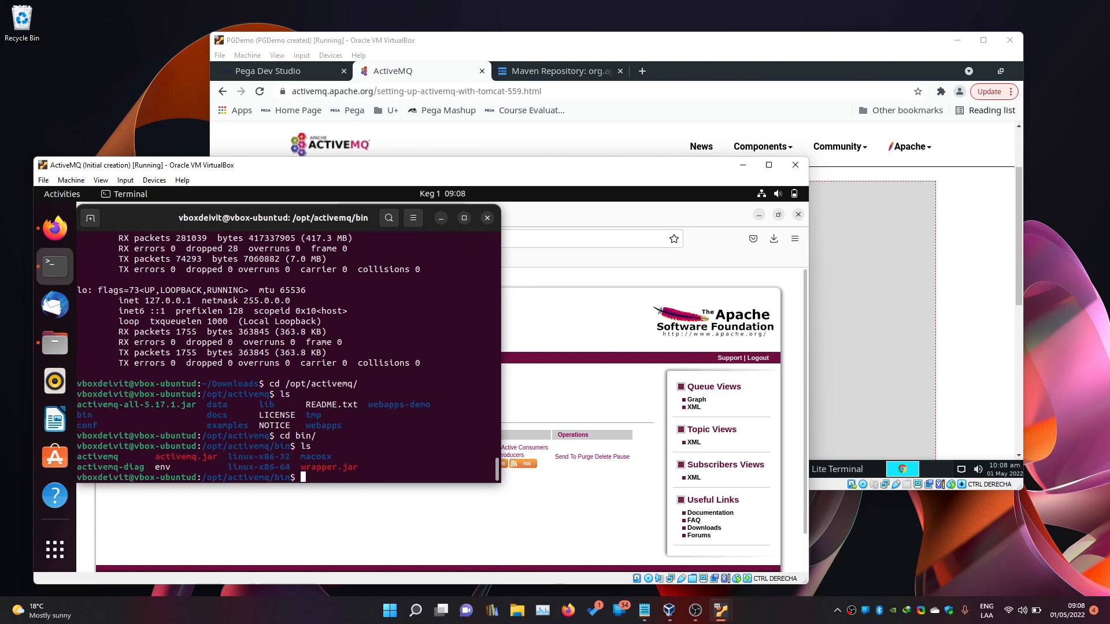
Run the activemq script with sudo and confirm brokerName is localhost in its output.
{"action": "type", "text": "sudo ."}
{"action": "type", "text": "/activ"}
{"action": "type", "text": "emq "}
{"action": "type", "text": "start"}
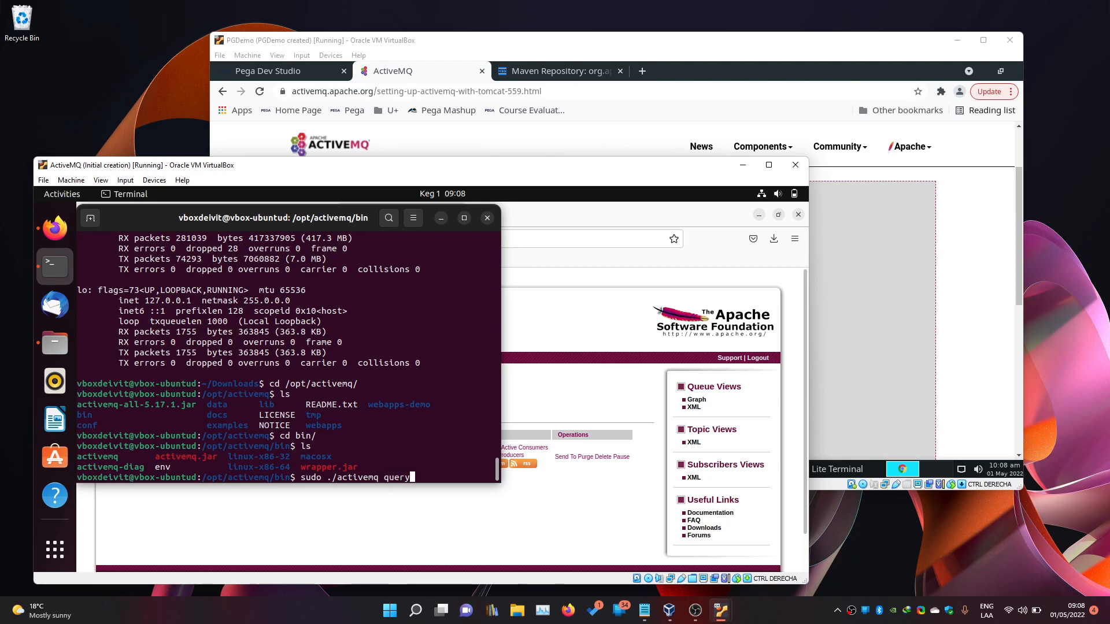
{"action": "key", "text": "Return"}
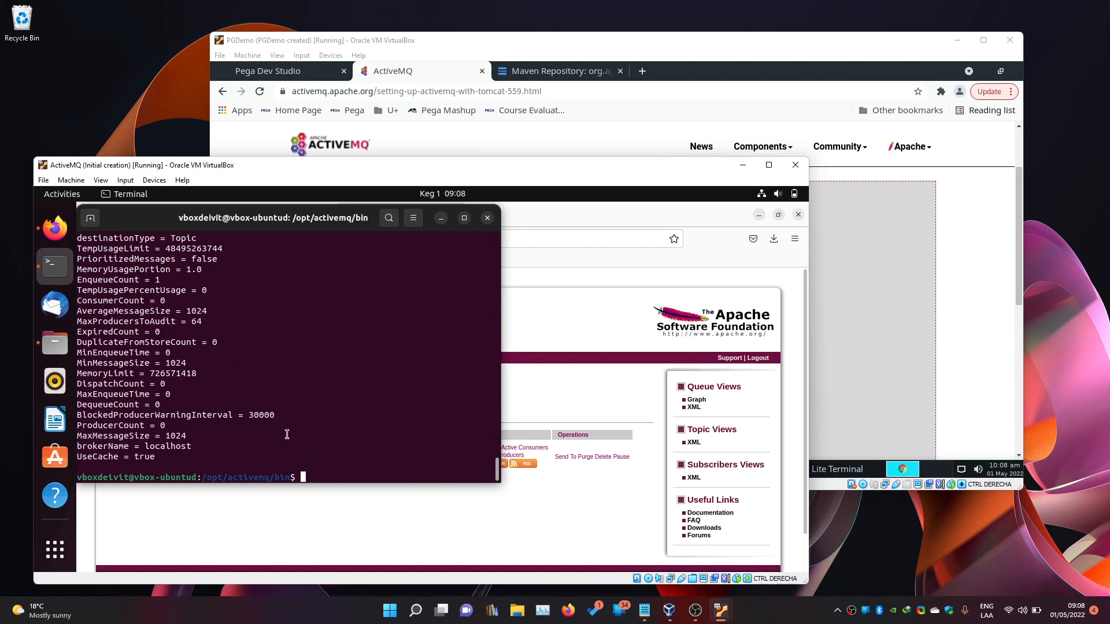
{"action": "double_click", "coordinate": [91, 445]}
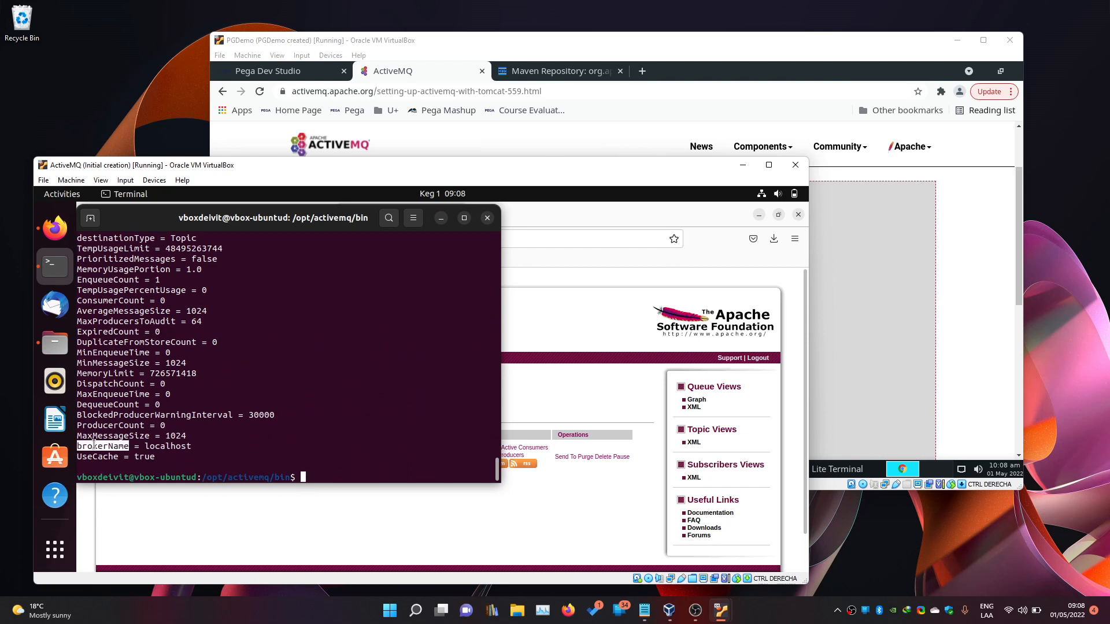
{"action": "double_click", "coordinate": [157, 446]}
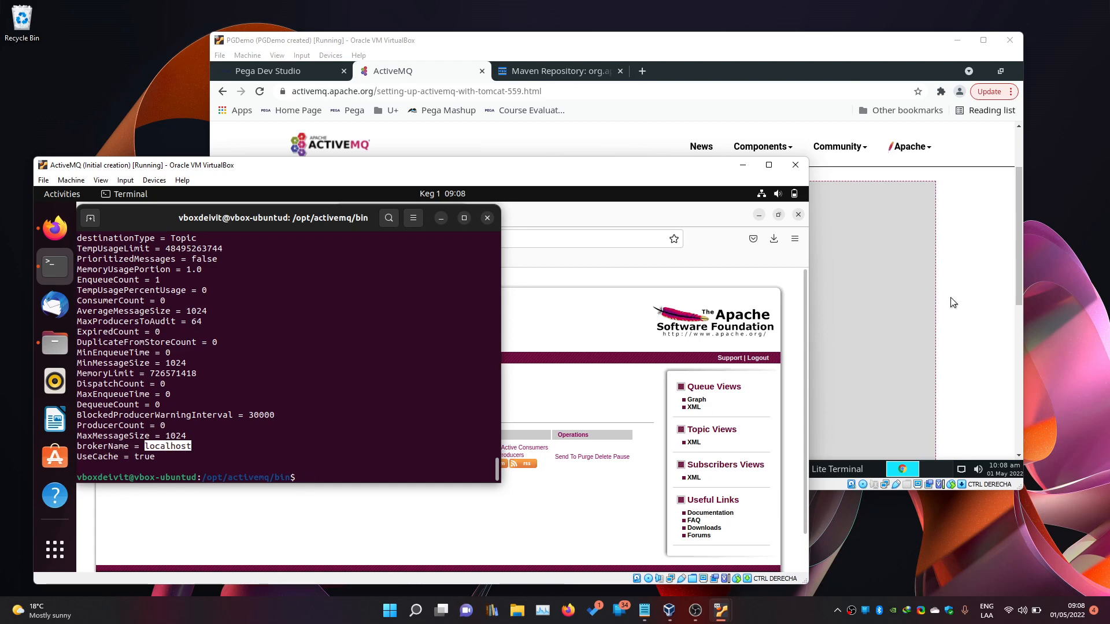
Rename the queue resource from jms/queue/MyQueue to jms/queue/TestQueue.
{"action": "left_click", "coordinate": [335, 68]}
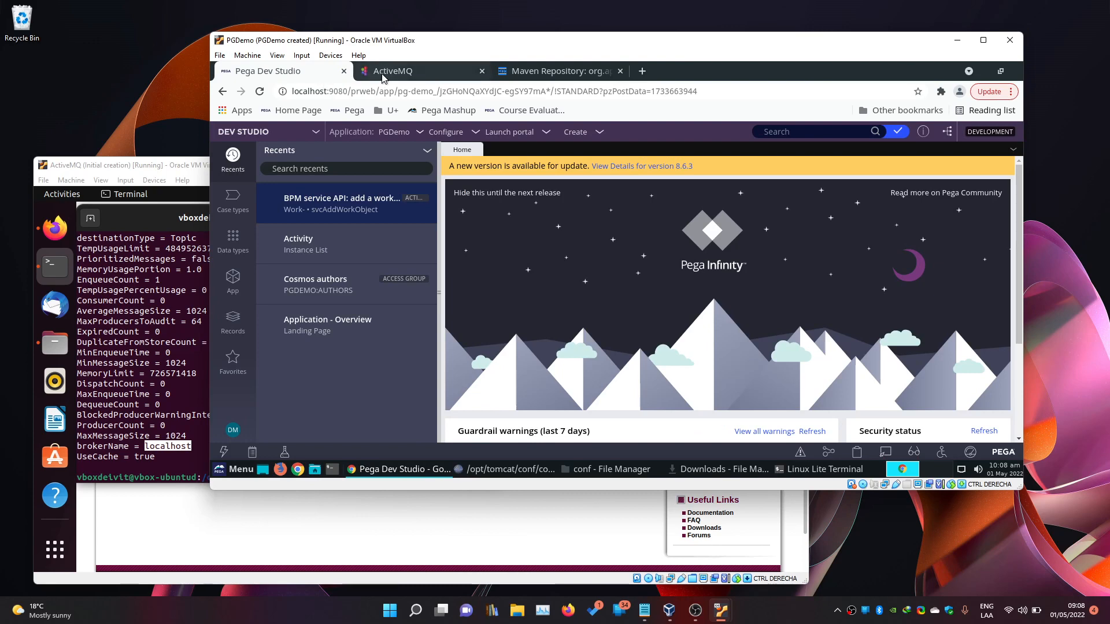
{"action": "left_click", "coordinate": [506, 469]}
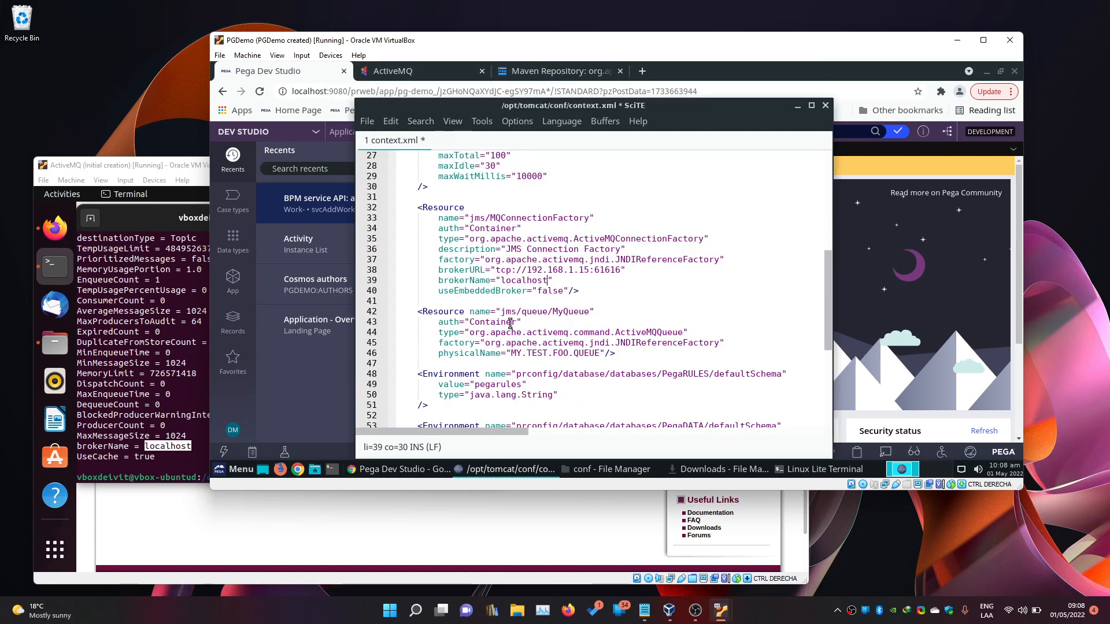
{"action": "double_click", "coordinate": [531, 280]}
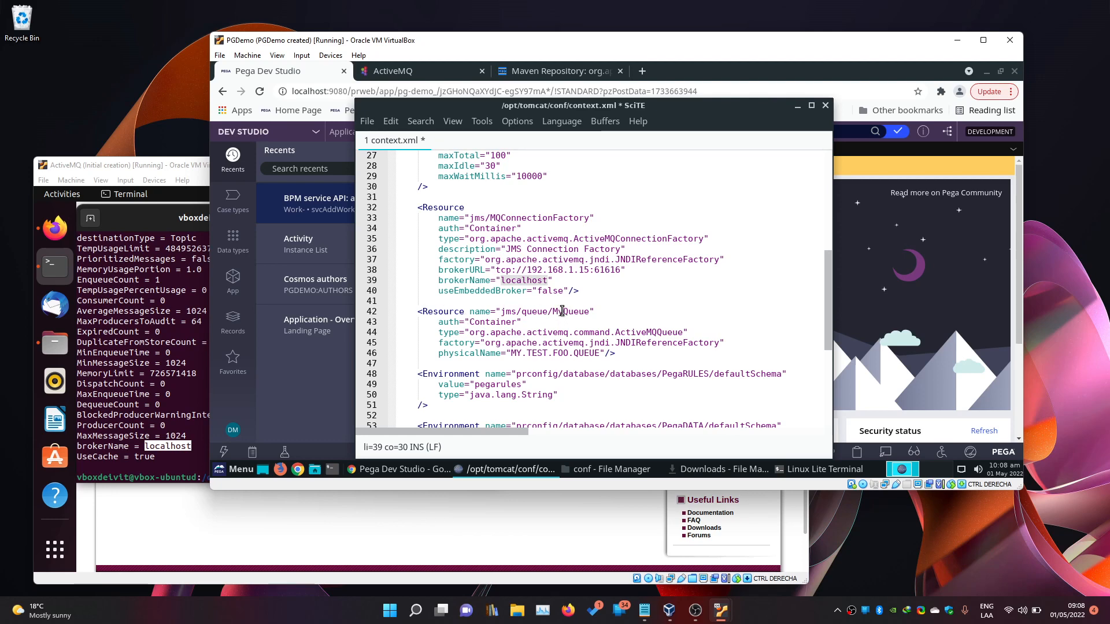
{"action": "left_click_drag", "start_coordinate": [562, 312], "coordinate": [552, 311]}
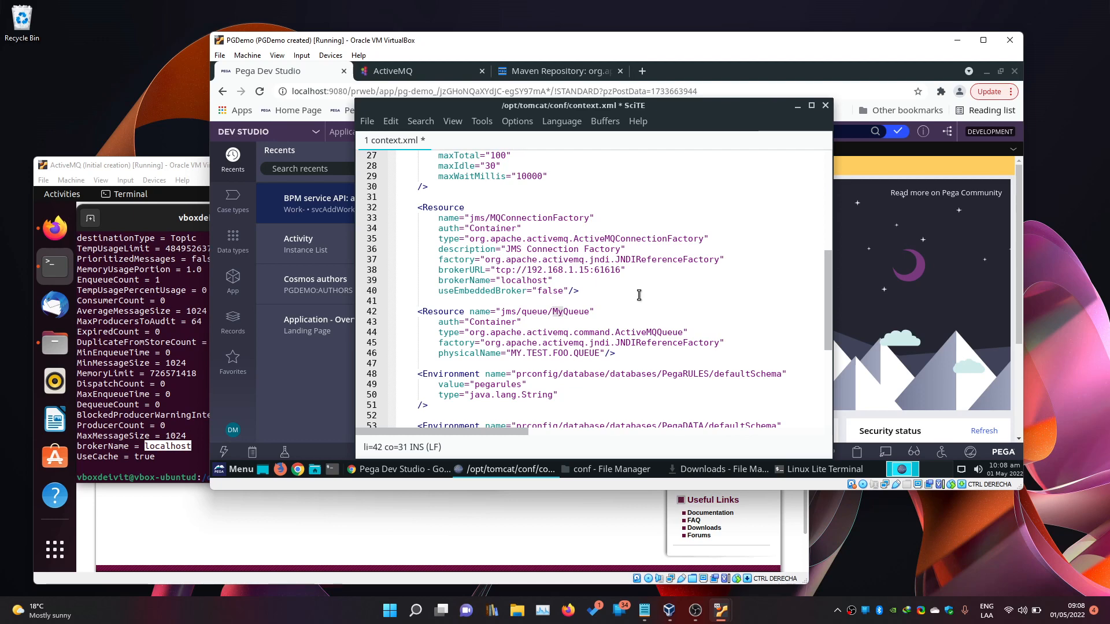
{"action": "type", "text": "Test"}
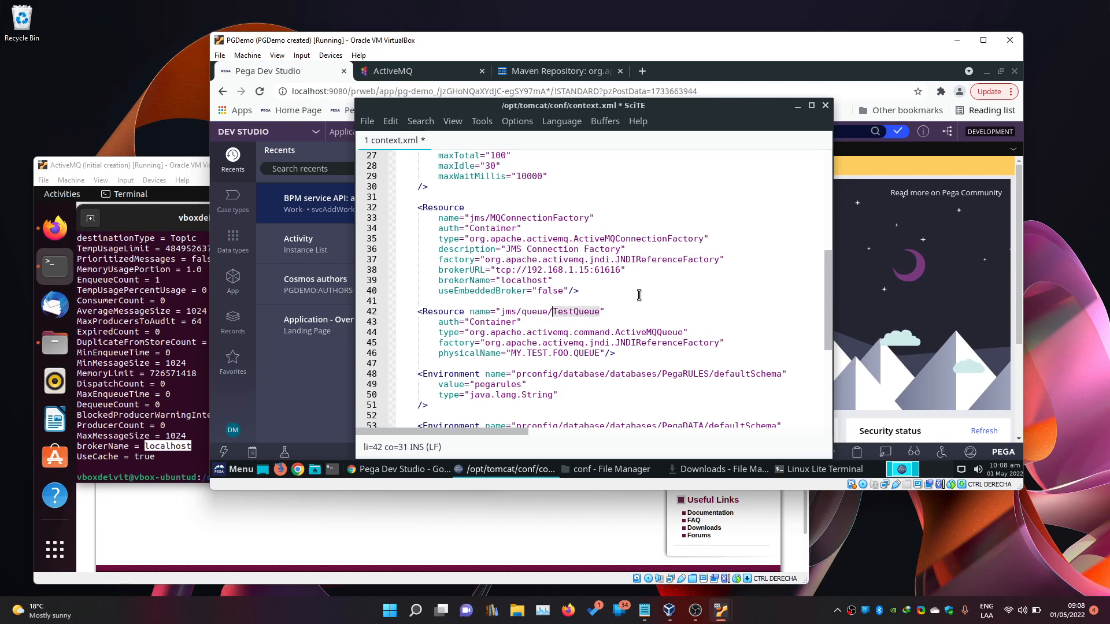
Check the queue list in the ActiveMQ console and retype the queue name as TestQueue.
{"action": "left_click", "coordinate": [210, 517]}
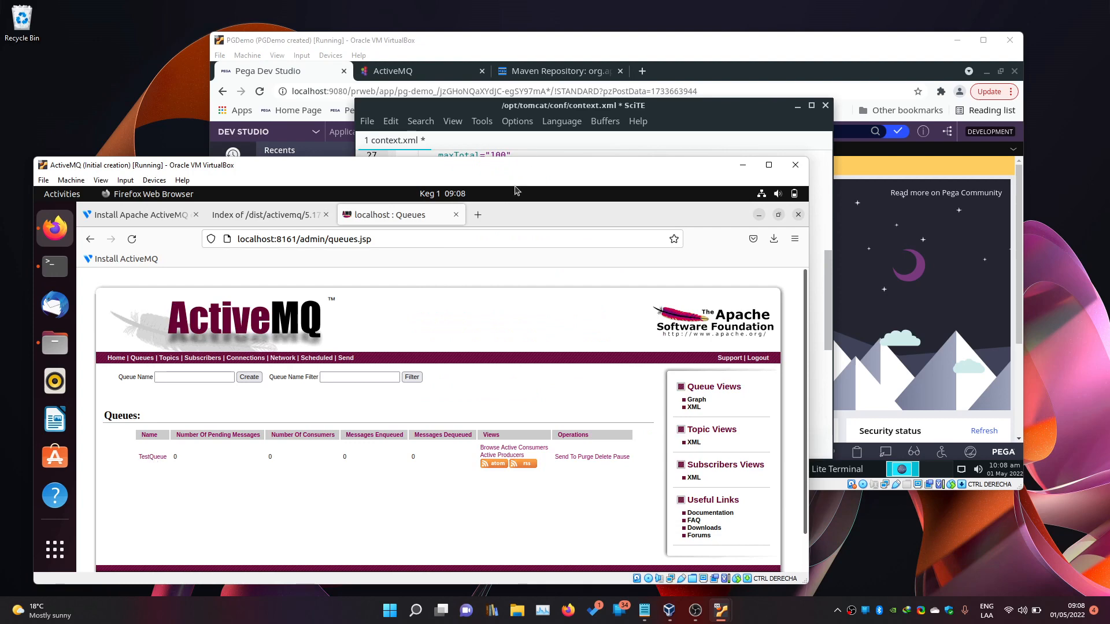
{"action": "left_click", "coordinate": [671, 122]}
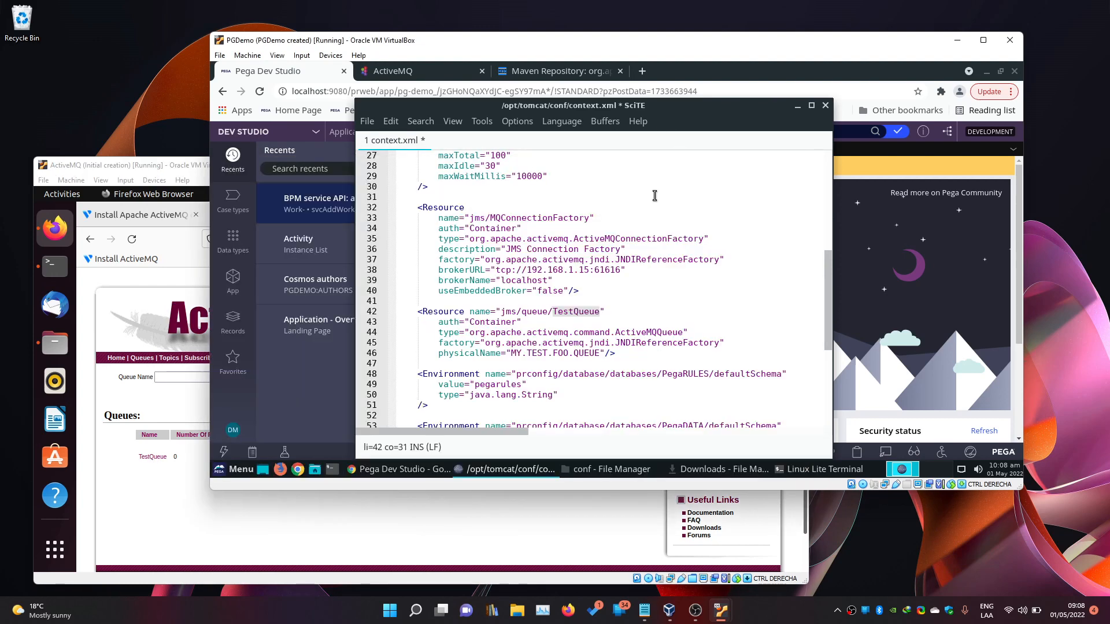
{"action": "left_click", "coordinate": [566, 311]}
{"action": "left_click_drag", "start_coordinate": [574, 310], "coordinate": [559, 309]}
{"action": "key", "text": "BackSpace"}
{"action": "key", "text": "BackSpace"}
{"action": "type", "text": "My"}
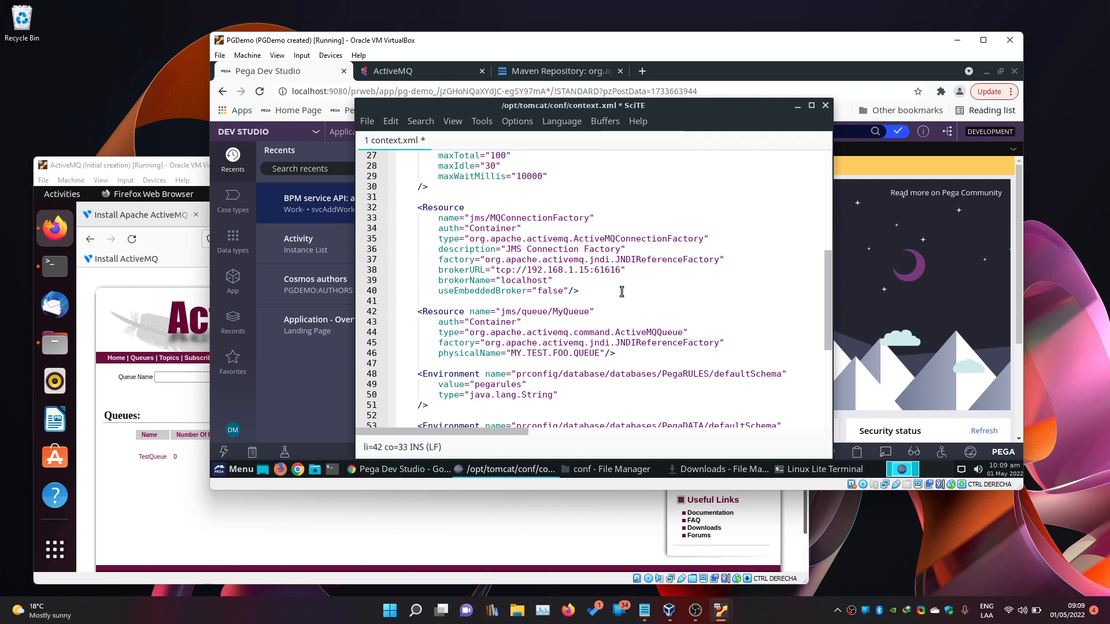
{"action": "key", "text": "BackSpace"}
{"action": "key", "text": "BackSpace"}
{"action": "type", "text": "Test"}
{"action": "key", "text": "Left"}
{"action": "key", "text": "Left"}
{"action": "key", "text": "Left"}
{"action": "key", "text": "shift+End"}
{"action": "key", "text": "shift+Left"}
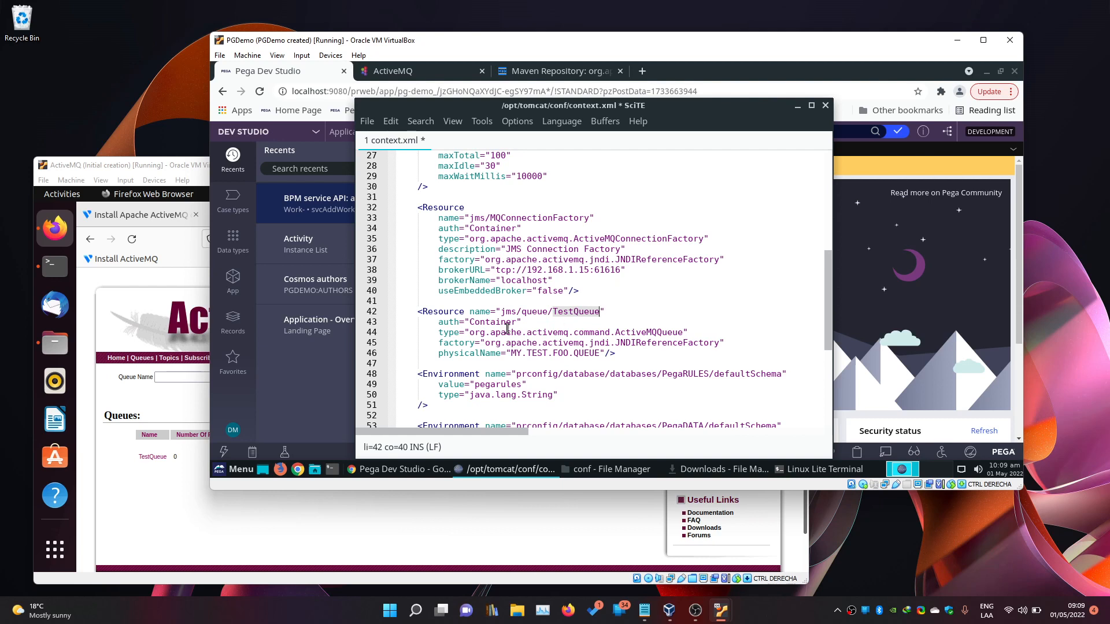
Replace physicalName MY.TEST.FOO.QUEUE with TestQueue and save context.xml.
{"action": "double_click", "coordinate": [505, 323]}
{"action": "left_click_drag", "start_coordinate": [470, 333], "coordinate": [616, 332]}
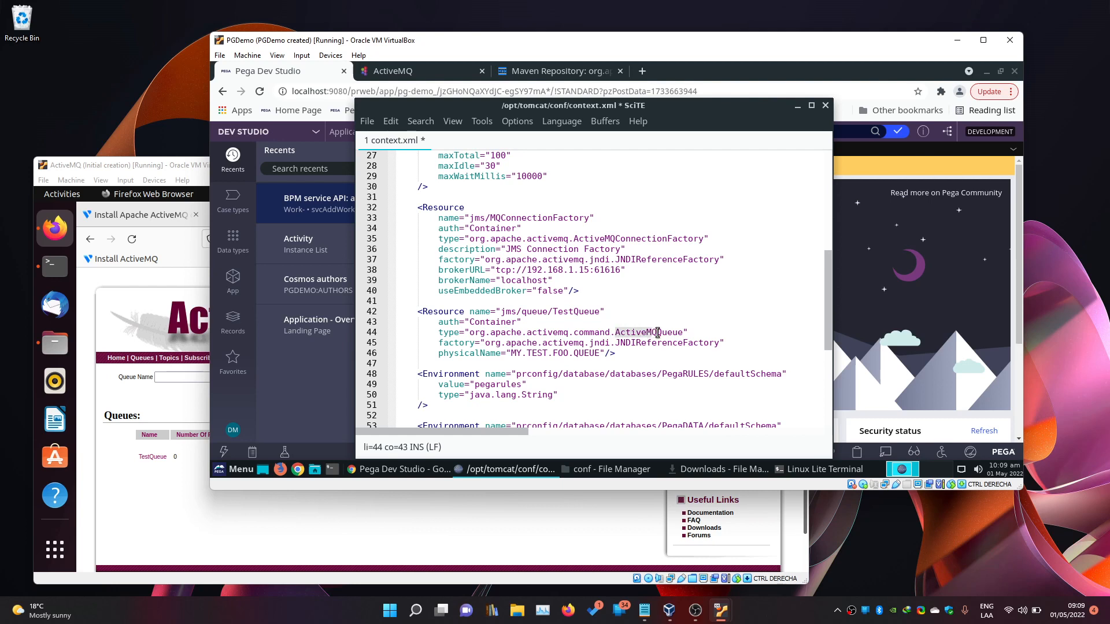
{"action": "left_click_drag", "start_coordinate": [511, 353], "coordinate": [600, 352]}
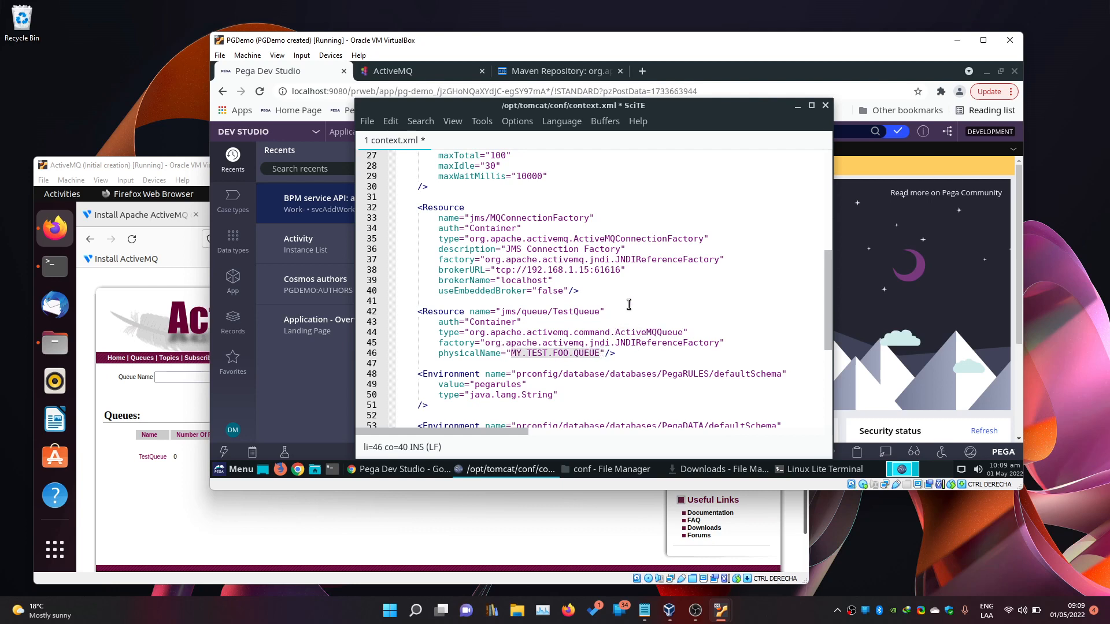
{"action": "key", "text": "Delete"}
{"action": "type", "text": "Test"}
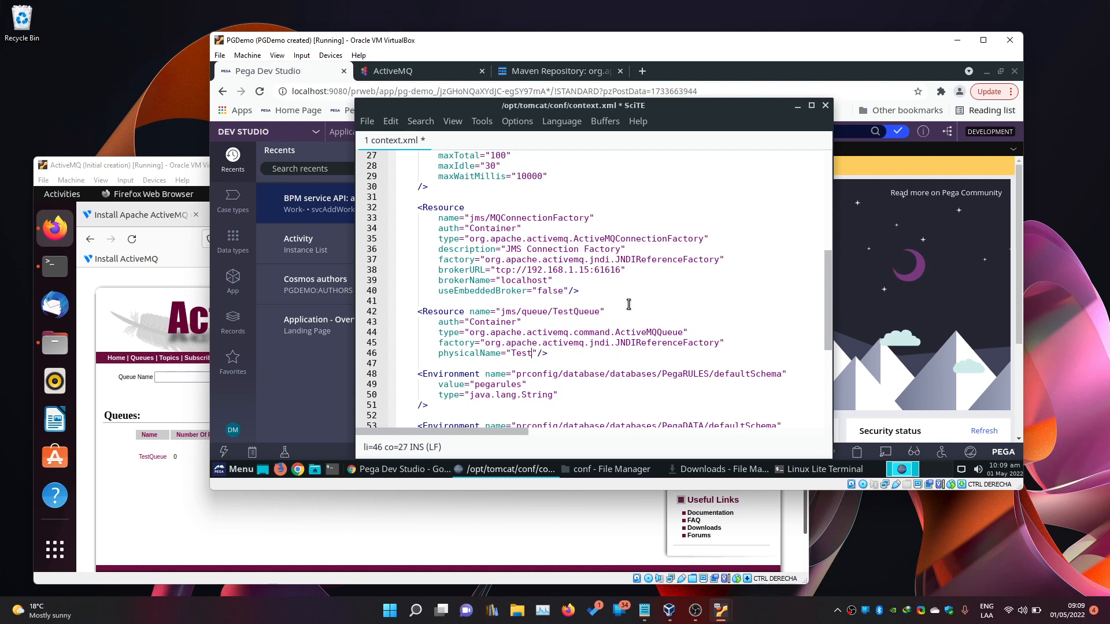
{"action": "type", "text": "Queue"}
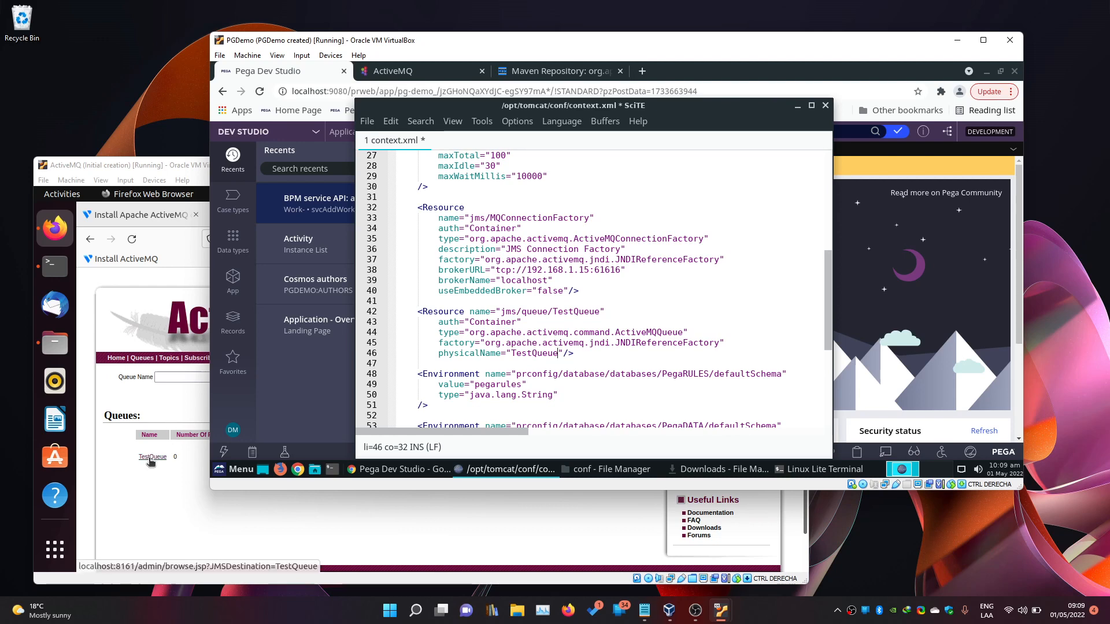
{"action": "scroll", "coordinate": [562, 349], "scroll_direction": "down", "scroll_amount": 2}
{"action": "scroll", "coordinate": [562, 306], "scroll_direction": "up", "scroll_amount": 3}
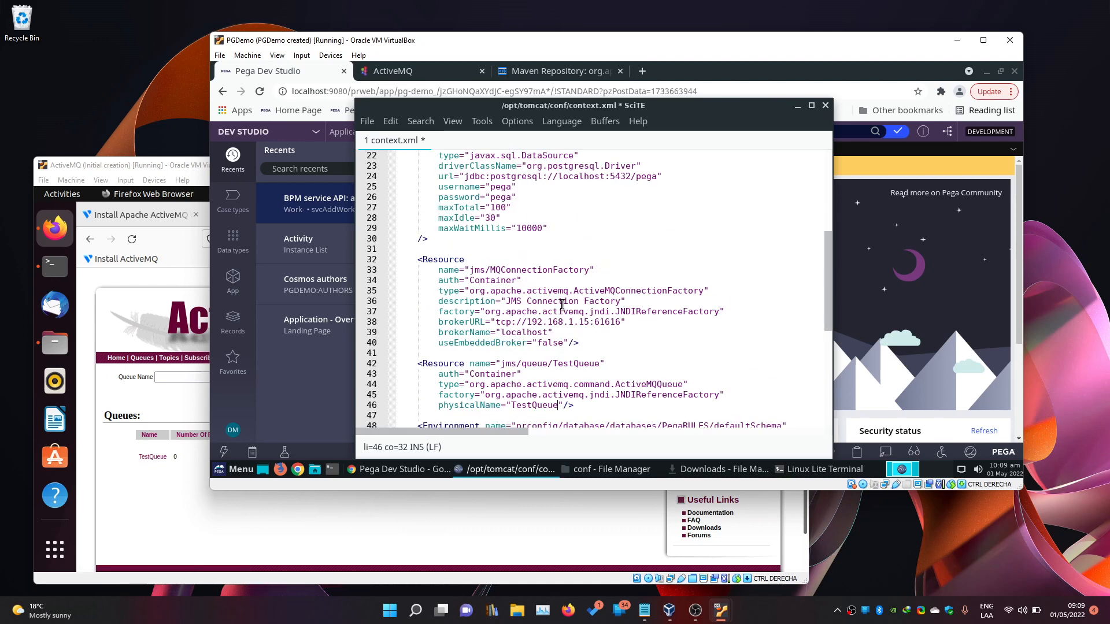
{"action": "scroll", "coordinate": [562, 305], "scroll_direction": "down", "scroll_amount": 1}
{"action": "scroll", "coordinate": [562, 305], "scroll_direction": "up", "scroll_amount": 1}
{"action": "scroll", "coordinate": [562, 305], "scroll_direction": "down", "scroll_amount": 1}
{"action": "left_click", "coordinate": [559, 311]}
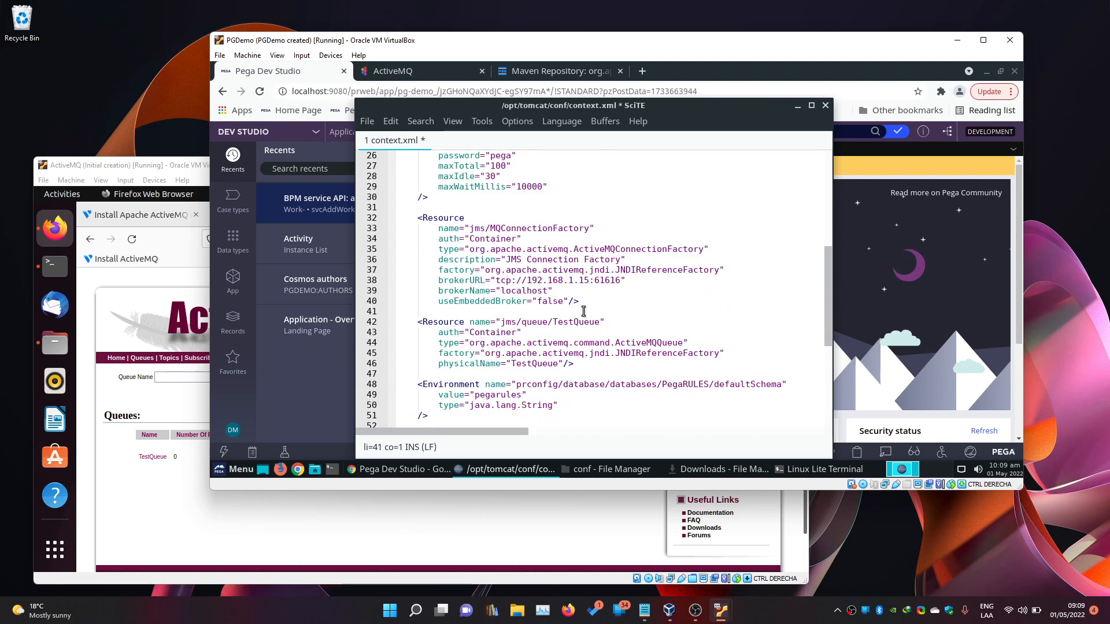
{"action": "key", "text": "ctrl+s"}
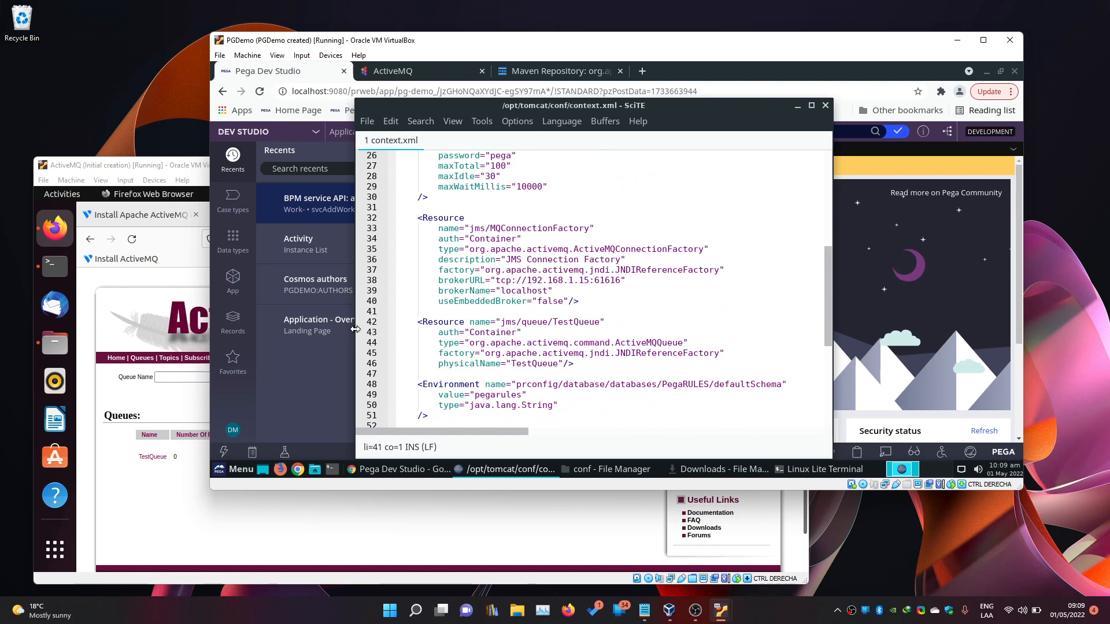
Reload the Pega Dev Studio page twice, getting Tomcat's HTTP Status 404 – Not Found page.
{"action": "left_click", "coordinate": [317, 393]}
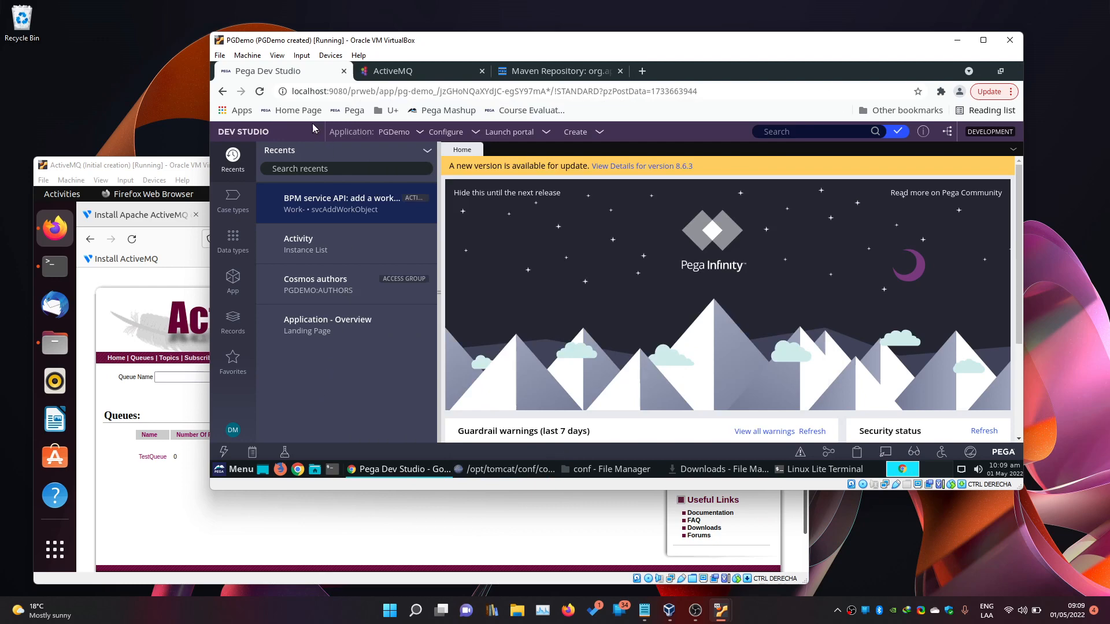
{"action": "left_click", "coordinate": [259, 92]}
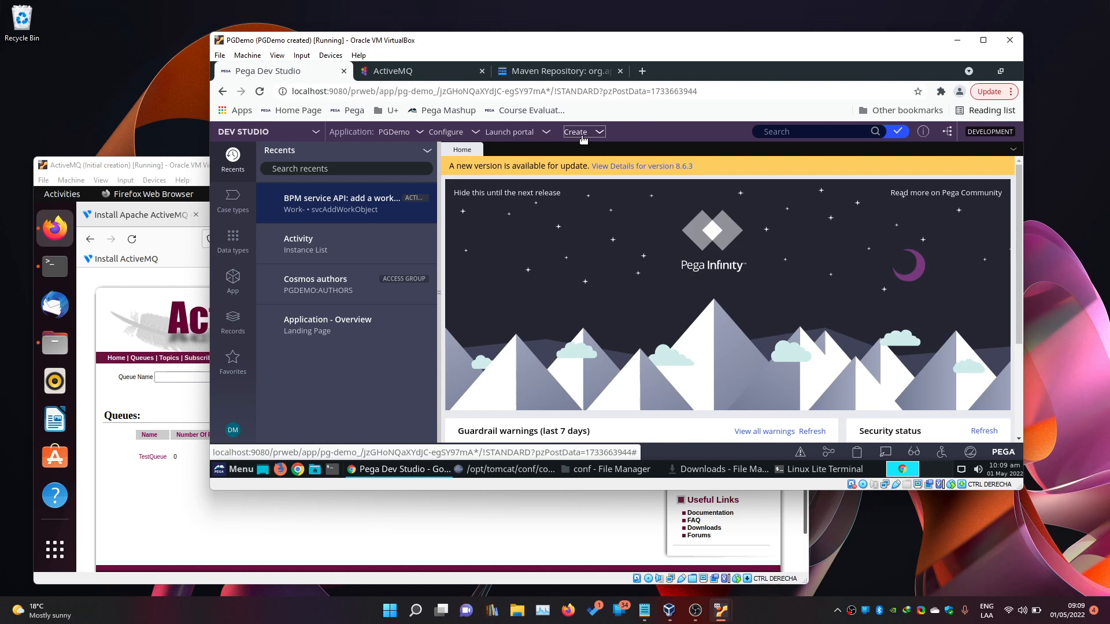
{"action": "left_click", "coordinate": [260, 91]}
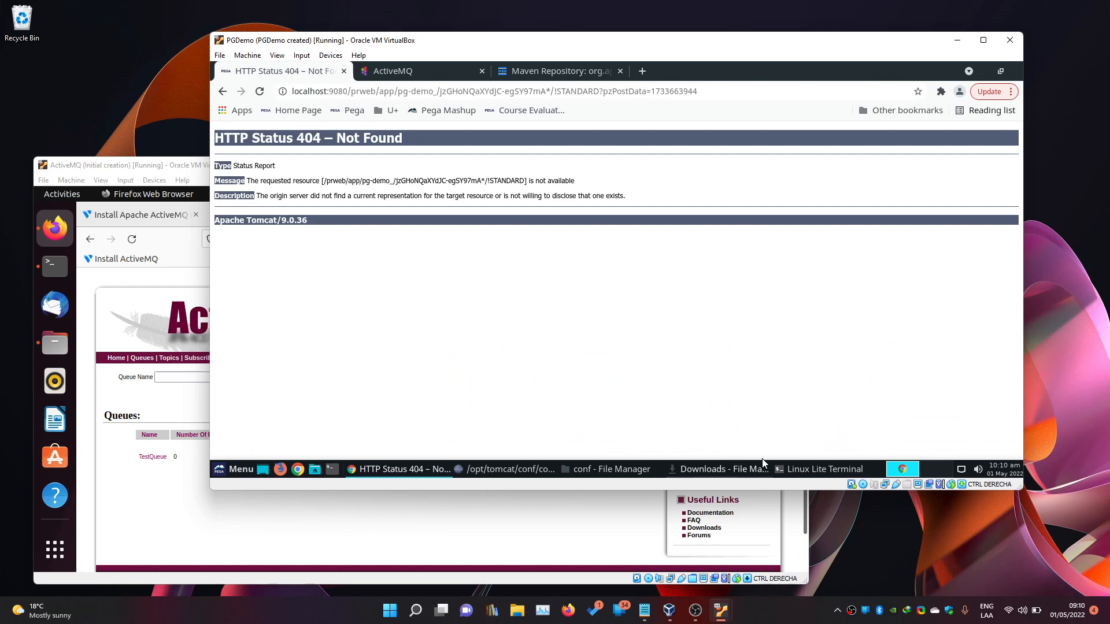
{"action": "left_click", "coordinate": [783, 471]}
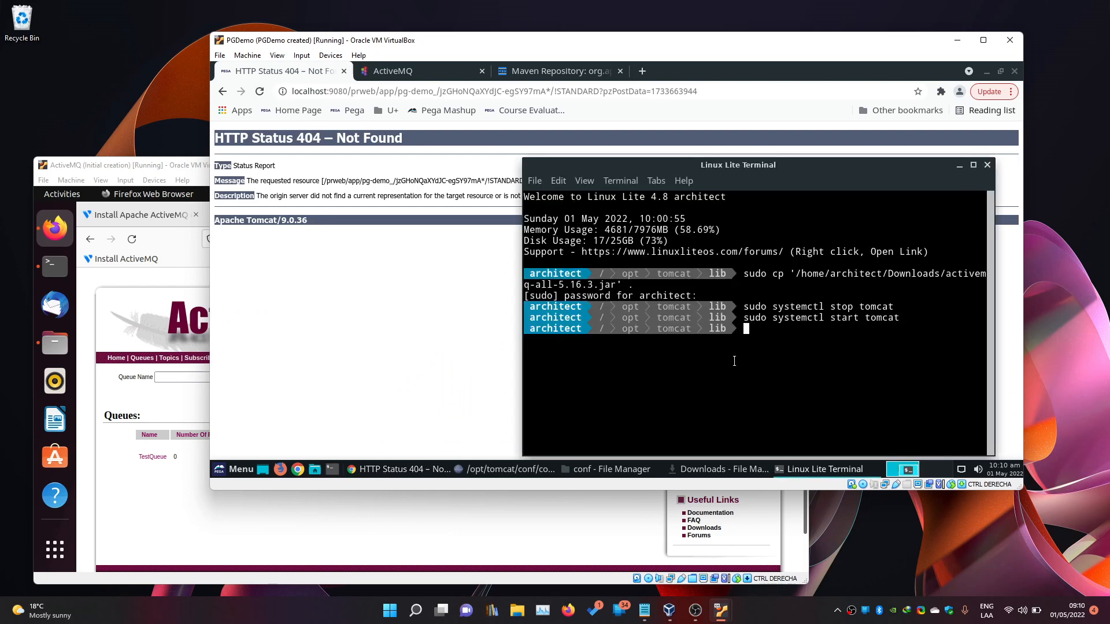
Stop and restart Tomcat via sudo systemctl using recalled commands, then select the page address tail.
{"action": "key", "text": "Up"}
{"action": "key", "text": "Up"}
{"action": "key", "text": "Return"}
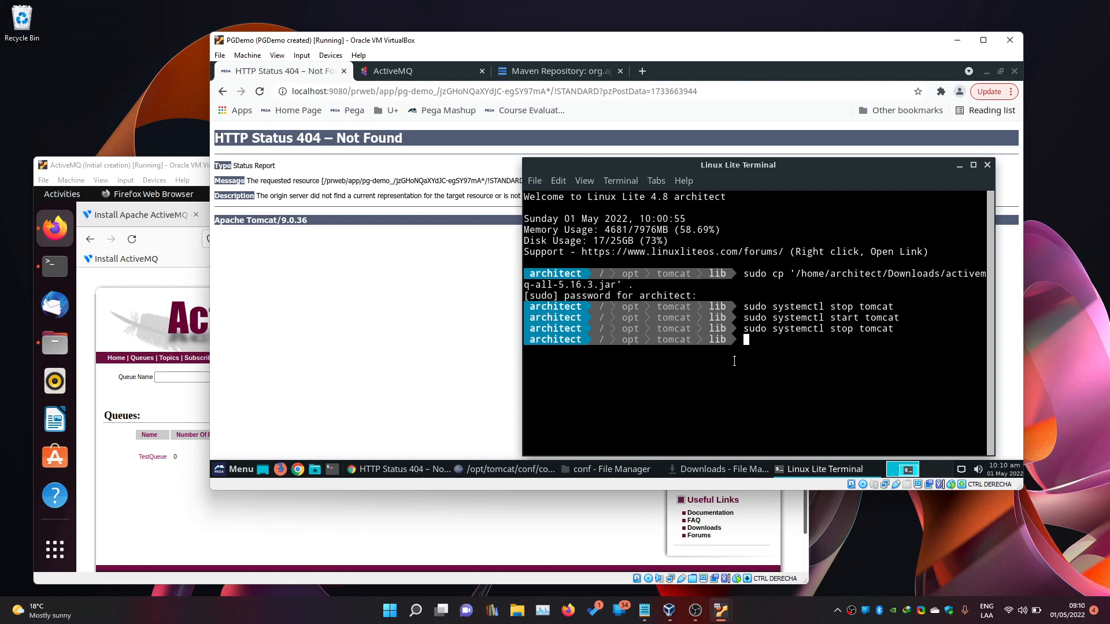
{"action": "key", "text": "Up"}
{"action": "key", "text": "Up"}
{"action": "key", "text": "Left"}
{"action": "key", "text": "Left"}
{"action": "key", "text": "Left"}
{"action": "key", "text": "Left"}
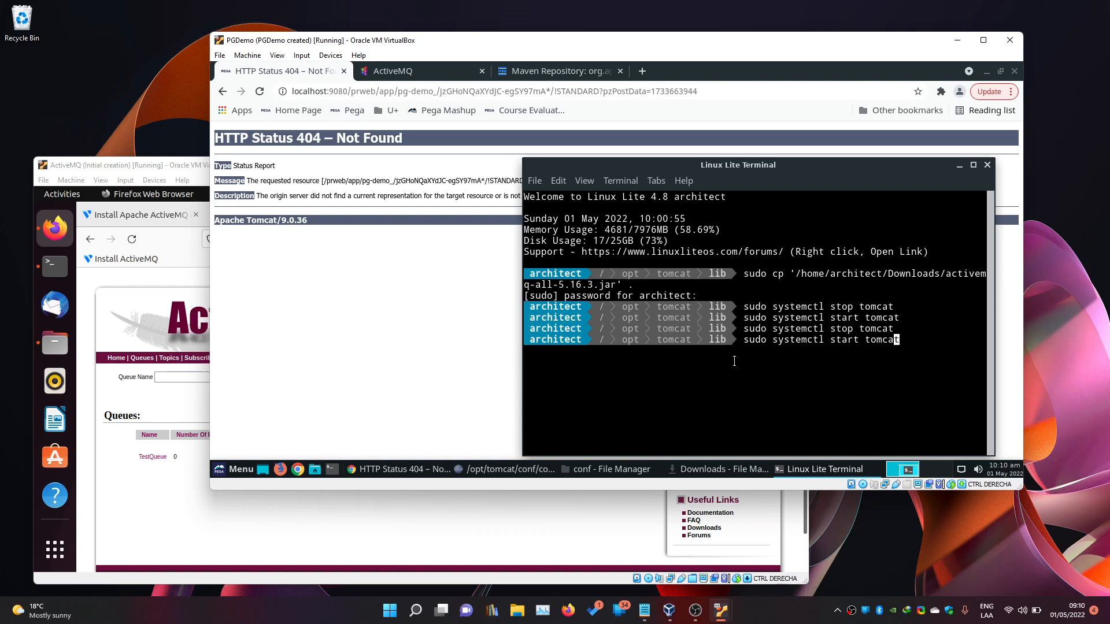
{"action": "key", "text": "Left"}
{"action": "key", "text": "Left"}
{"action": "key", "text": "Left"}
{"action": "key", "text": "Return"}
{"action": "left_click", "coordinate": [1053, 408]}
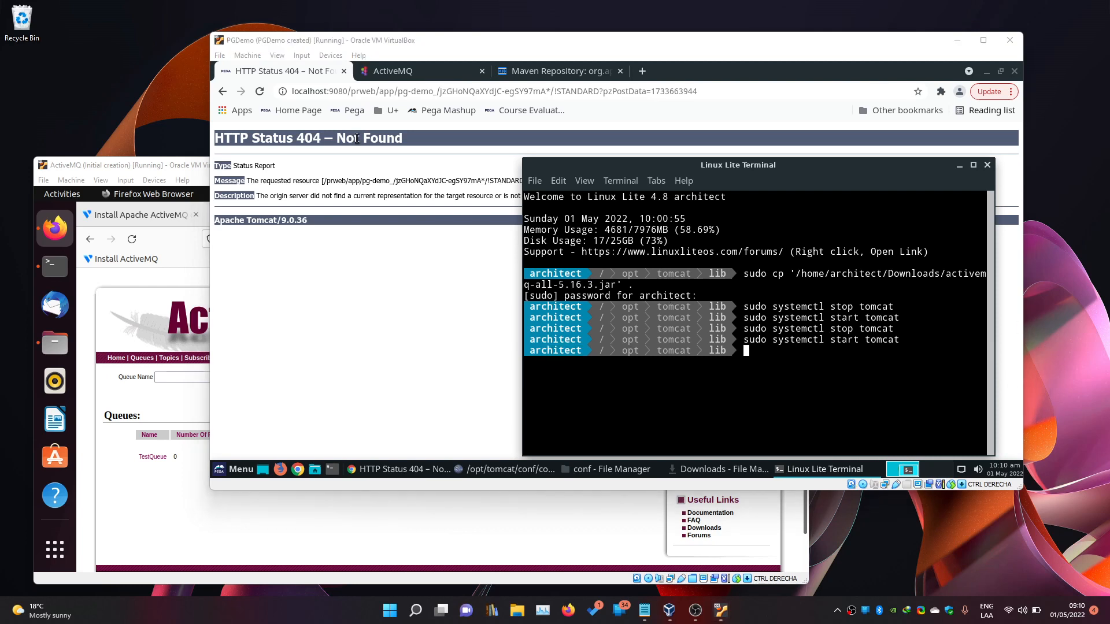
{"action": "left_click_drag", "start_coordinate": [381, 93], "coordinate": [725, 94]}
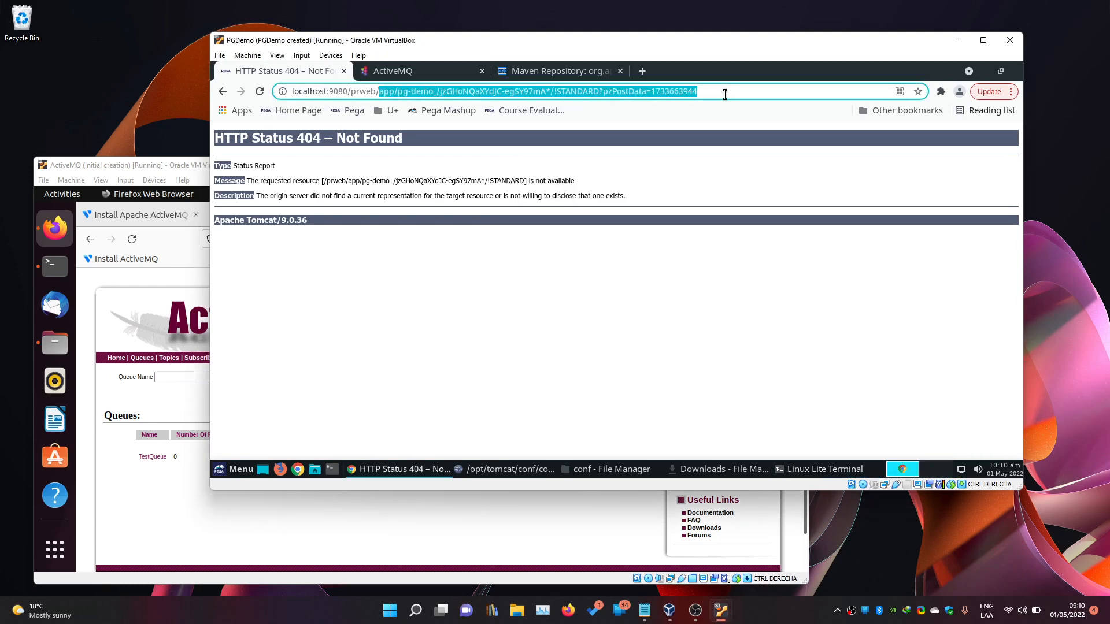
Trim the address to localhost:9080/prweb, load it, and log back into Pega Platform.
{"action": "key", "text": "BackSpace"}
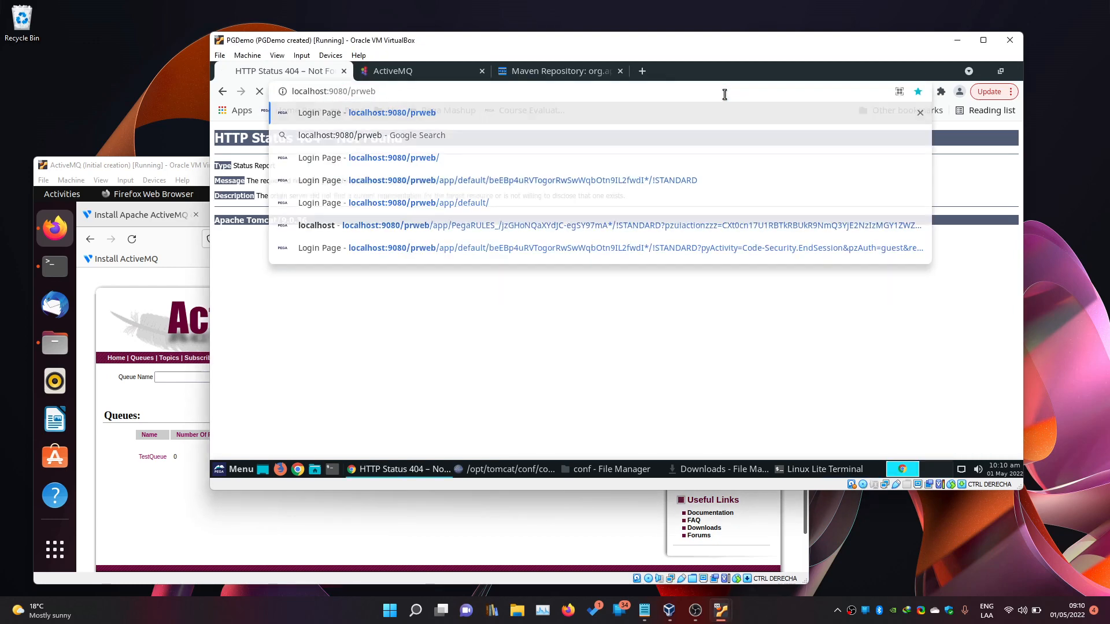
{"action": "key", "text": "Return"}
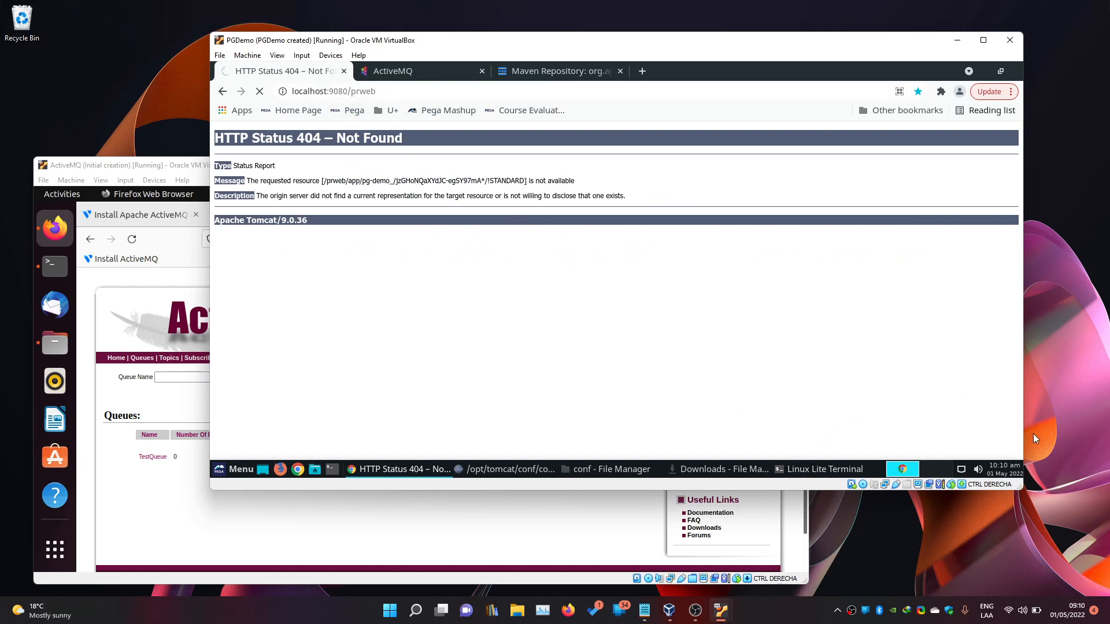
{"action": "left_click", "coordinate": [1049, 460]}
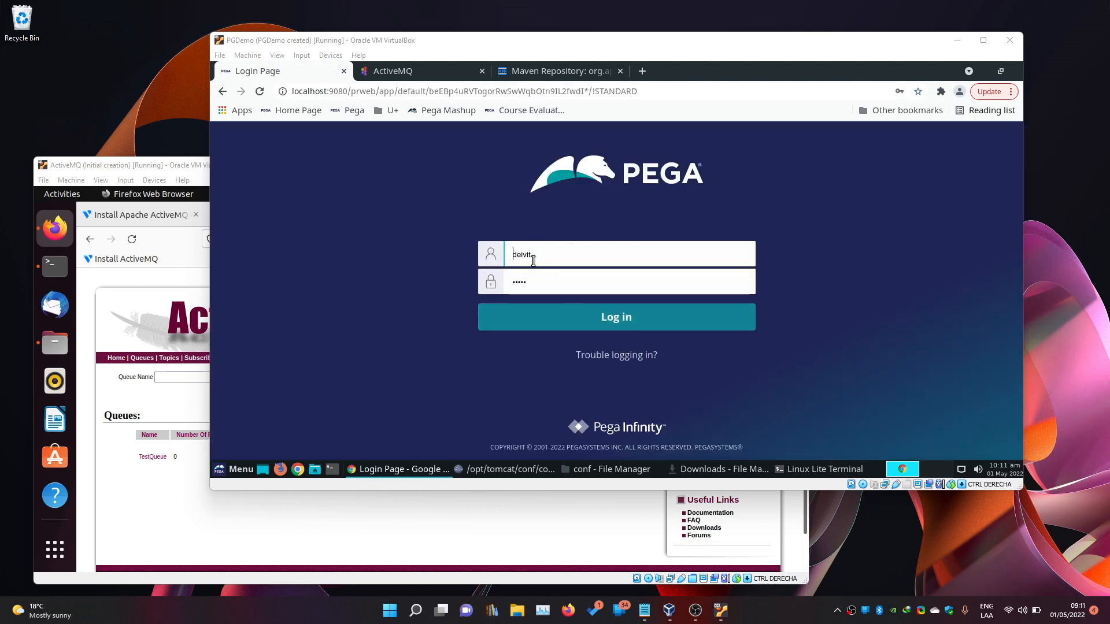
{"action": "left_click", "coordinate": [584, 317]}
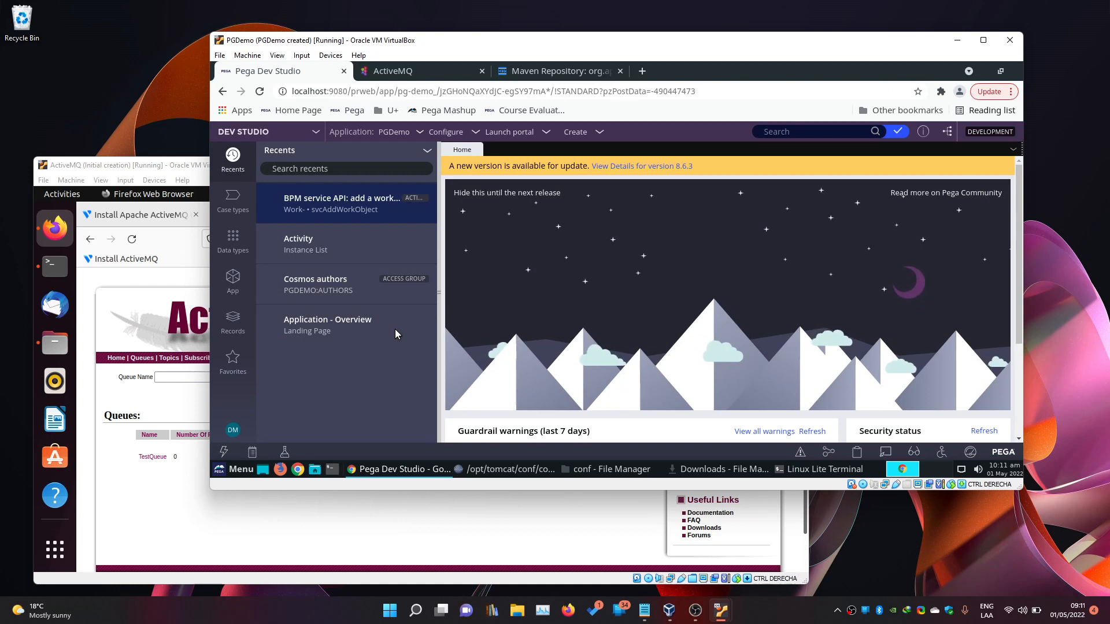
Start a new Service JMS rule from the Create > Integration-Services menu.
{"action": "left_click", "coordinate": [607, 135]}
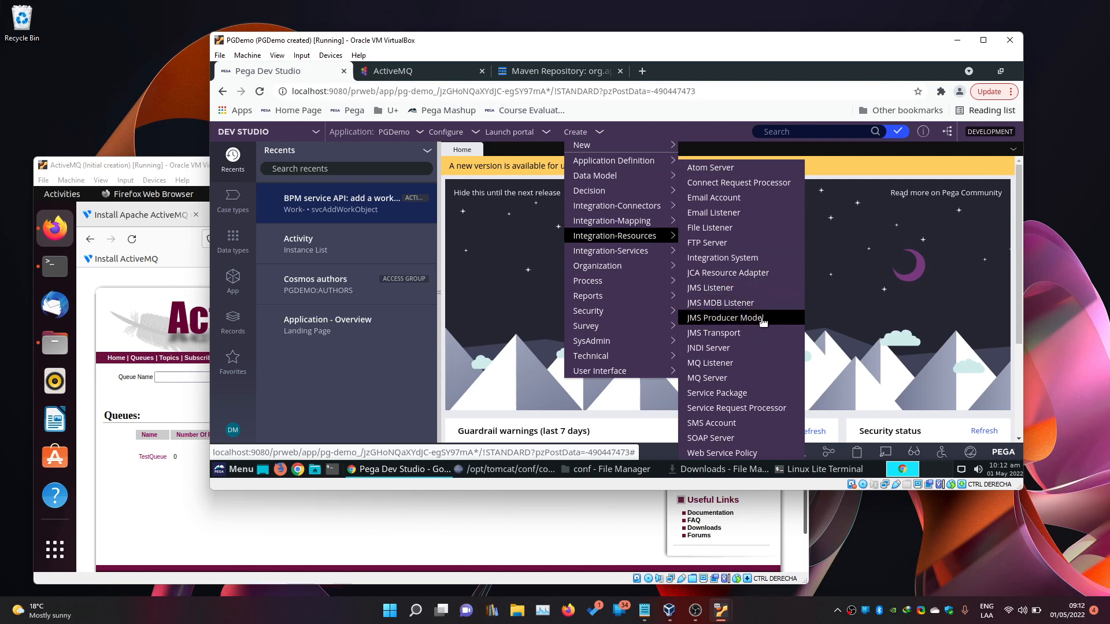
{"action": "mouse_move", "coordinate": [614, 252]}
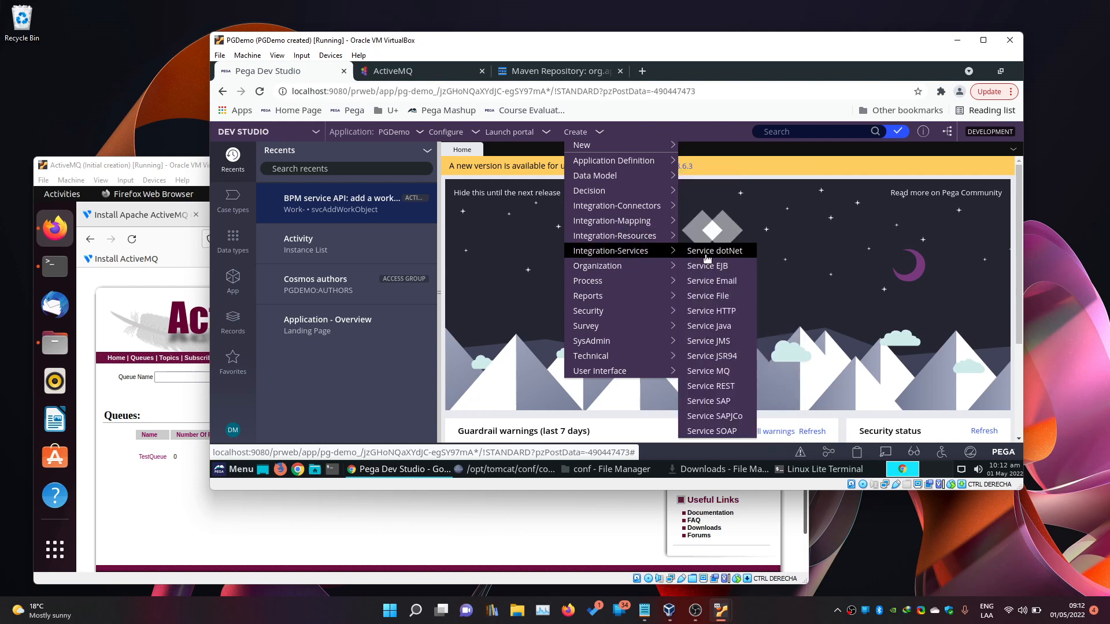
{"action": "left_click", "coordinate": [721, 341]}
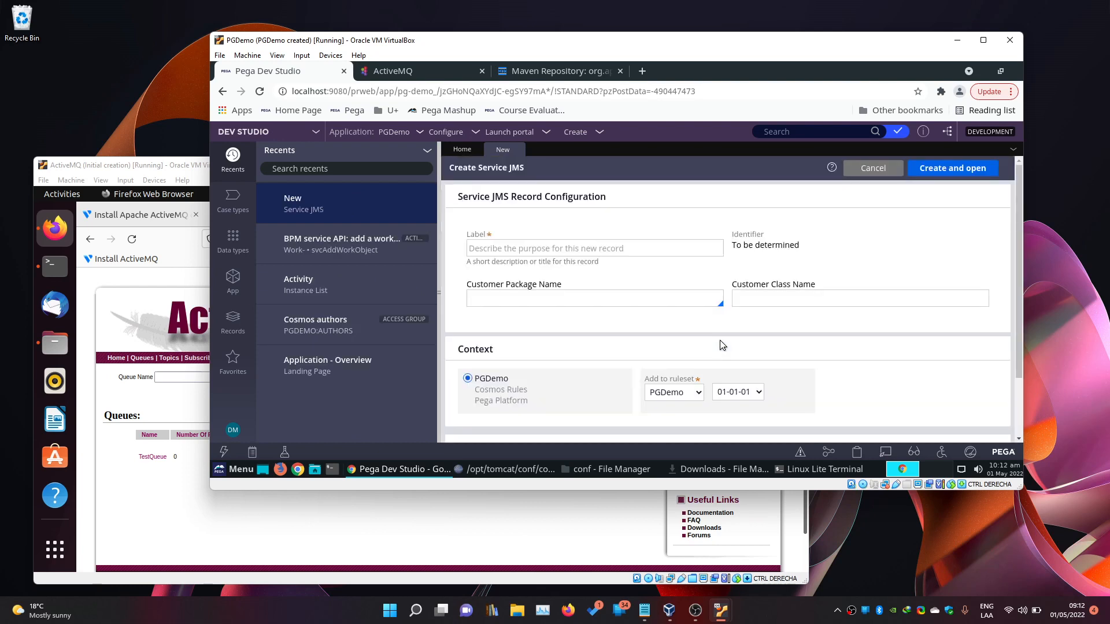
Enter 'TestJMSService' as the label, then trim it down to 'Test'.
{"action": "left_click", "coordinate": [663, 252]}
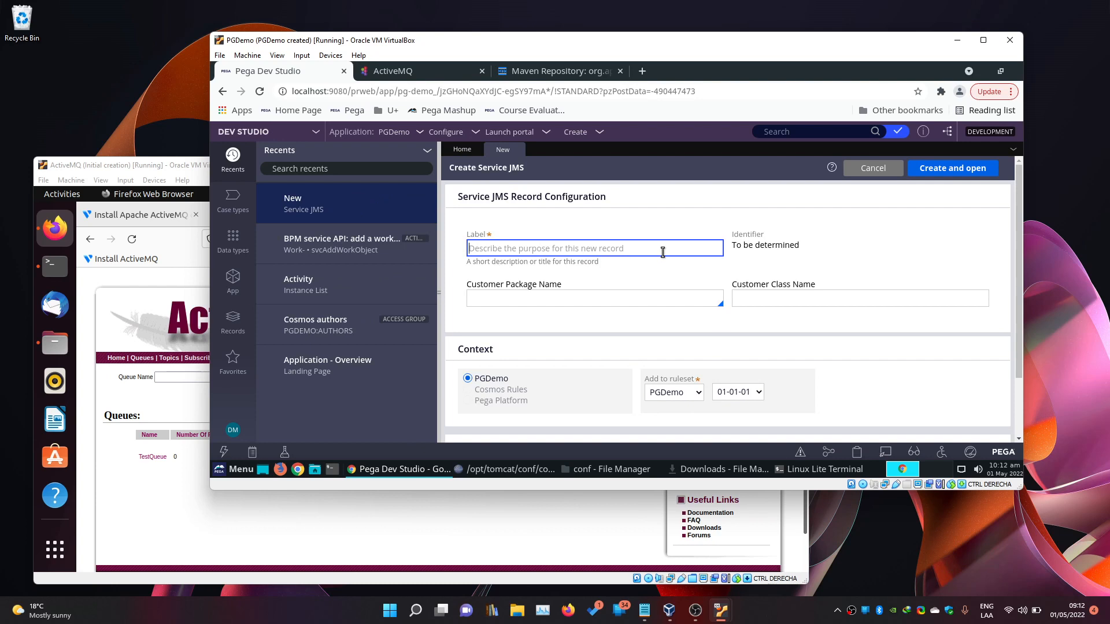
{"action": "type", "text": "TestJMS"}
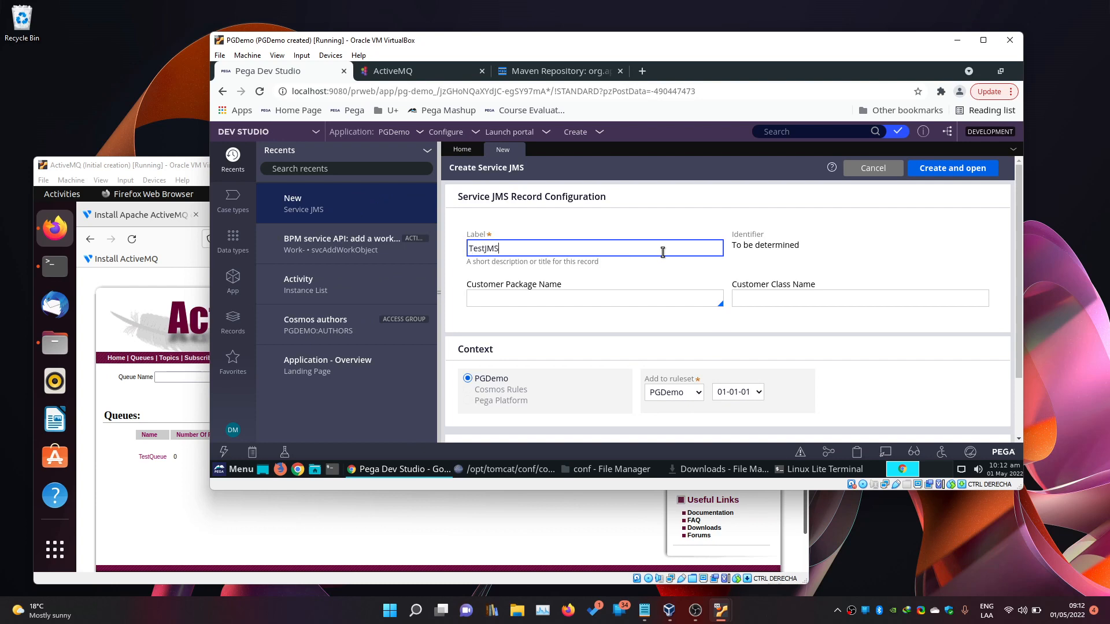
{"action": "type", "text": "Service"}
{"action": "key", "text": "BackSpace"}
{"action": "key", "text": "BackSpace"}
{"action": "key", "text": "BackSpace"}
{"action": "right_click", "coordinate": [663, 254]}
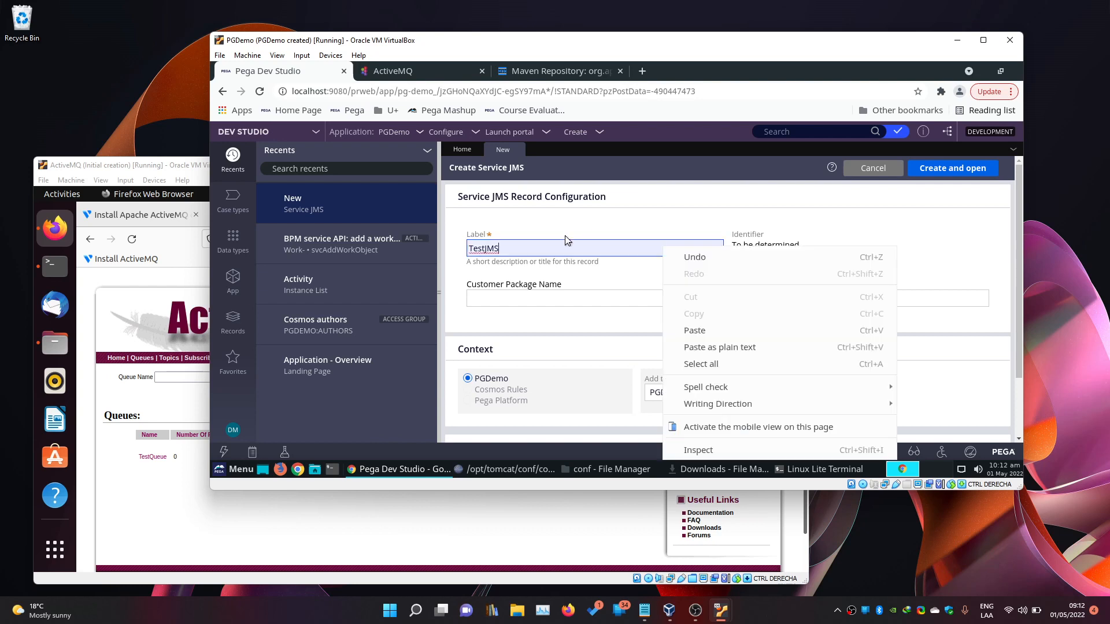
{"action": "left_click", "coordinate": [560, 245]}
{"action": "left_click_drag", "start_coordinate": [484, 250], "coordinate": [526, 252]}
{"action": "key", "text": "BackSpace"}
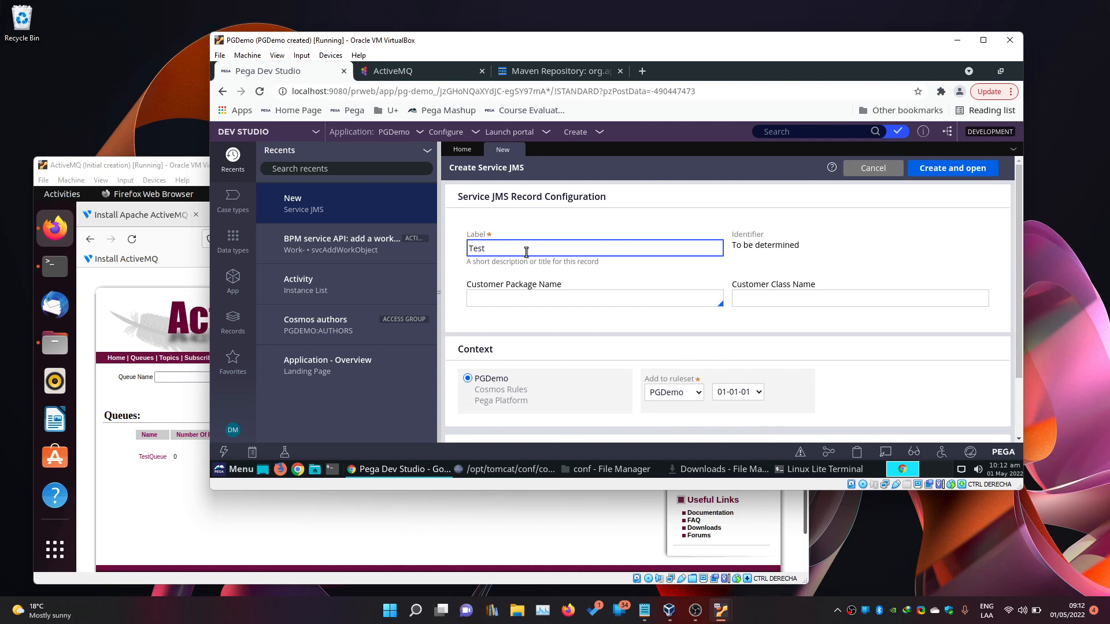
{"action": "left_click", "coordinate": [570, 276]}
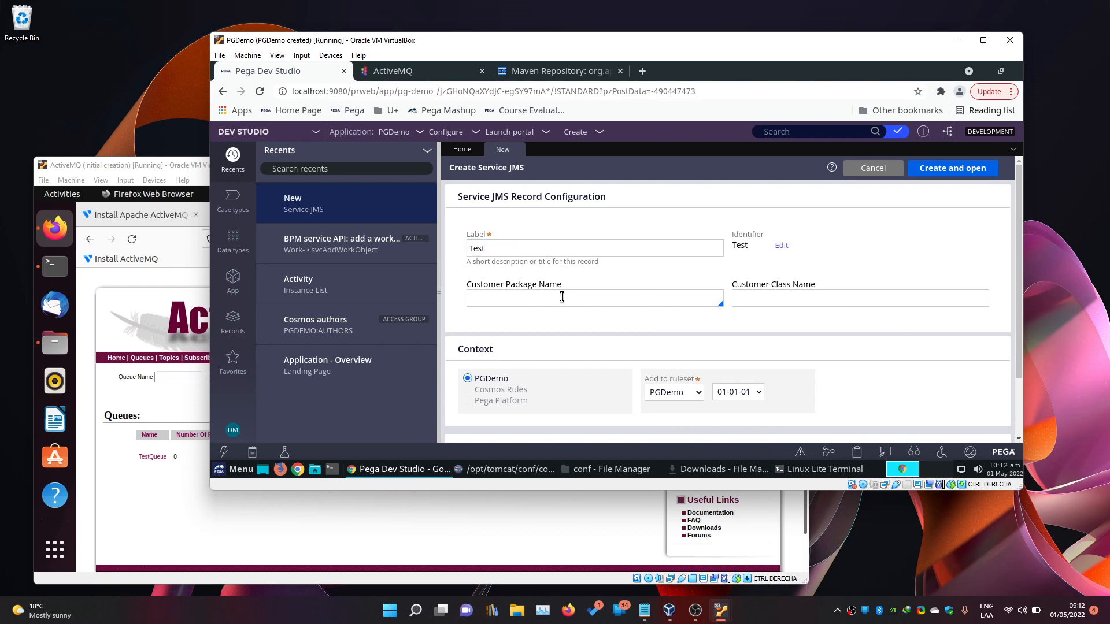
Set Customer Package Name and Customer Class Name to PGDemo and submit Create and open.
{"action": "left_click", "coordinate": [488, 298]}
{"action": "key", "text": "Down"}
{"action": "scroll", "coordinate": [502, 227], "scroll_direction": "down", "scroll_amount": 10}
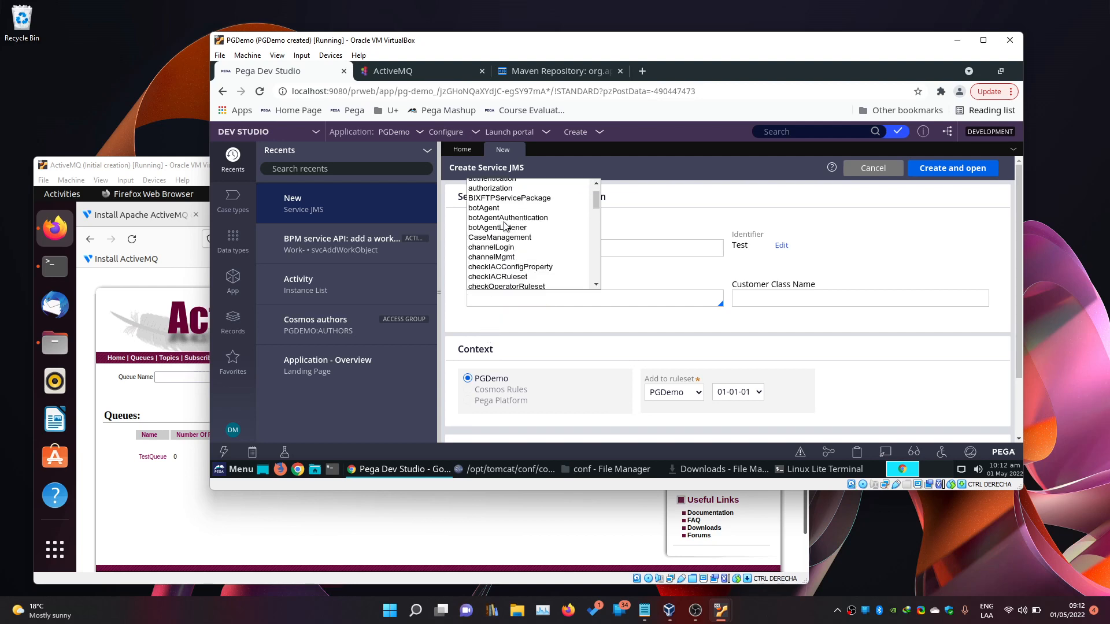
{"action": "scroll", "coordinate": [516, 248], "scroll_direction": "up", "scroll_amount": 10}
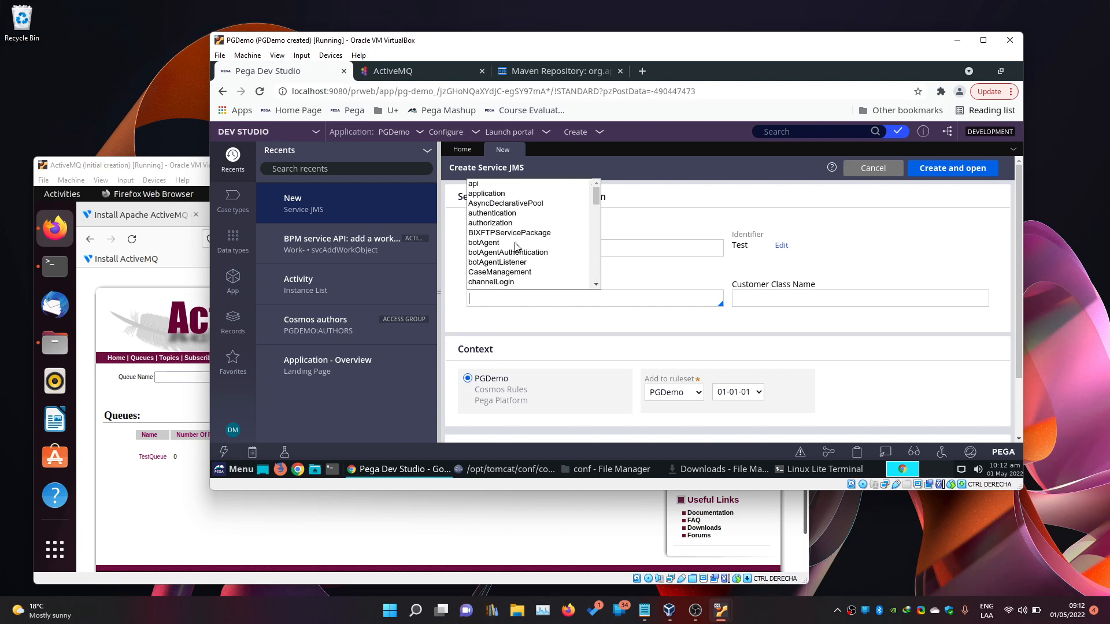
{"action": "left_click", "coordinate": [504, 318]}
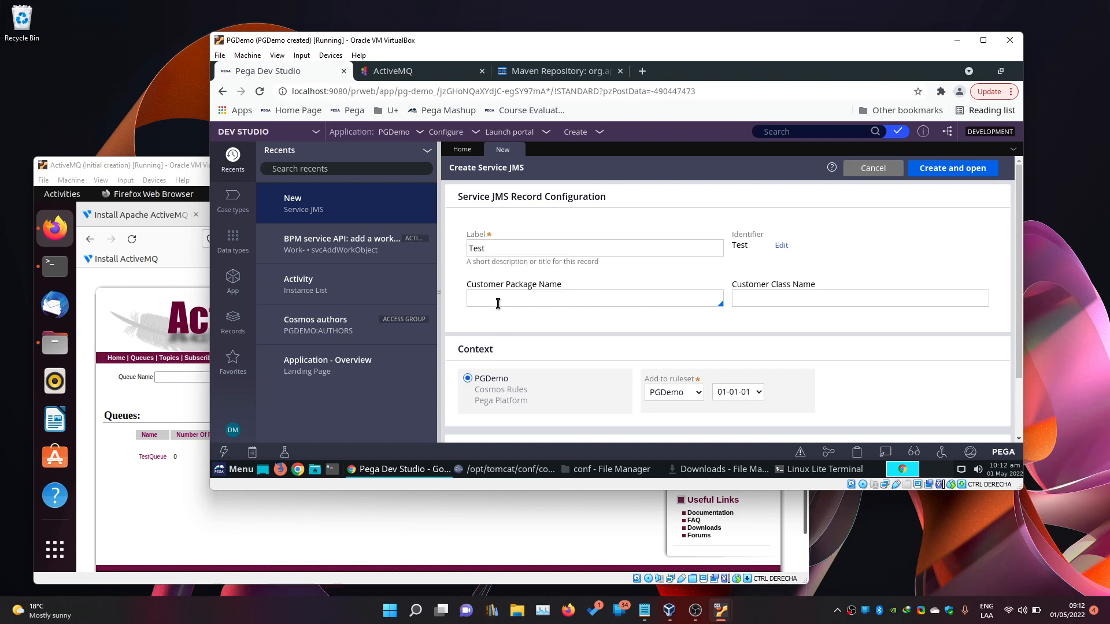
{"action": "left_click", "coordinate": [498, 303]}
{"action": "double_click", "coordinate": [495, 299]}
{"action": "key", "text": "ctrl+c"}
{"action": "left_click", "coordinate": [750, 299]}
{"action": "key", "text": "ctrl+v"}
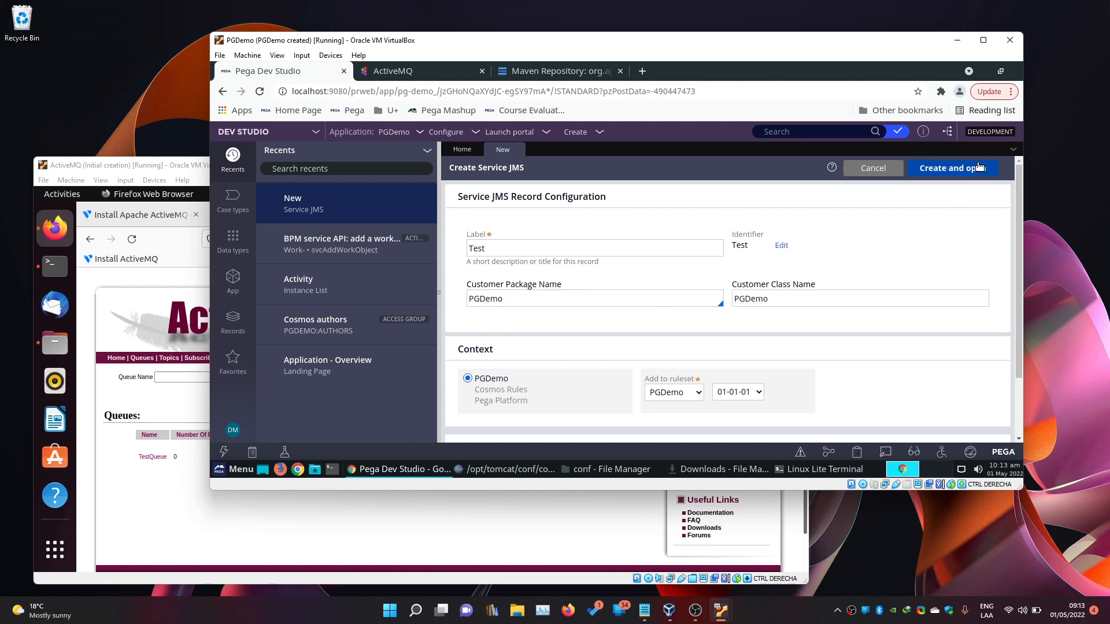
{"action": "left_click", "coordinate": [994, 171]}
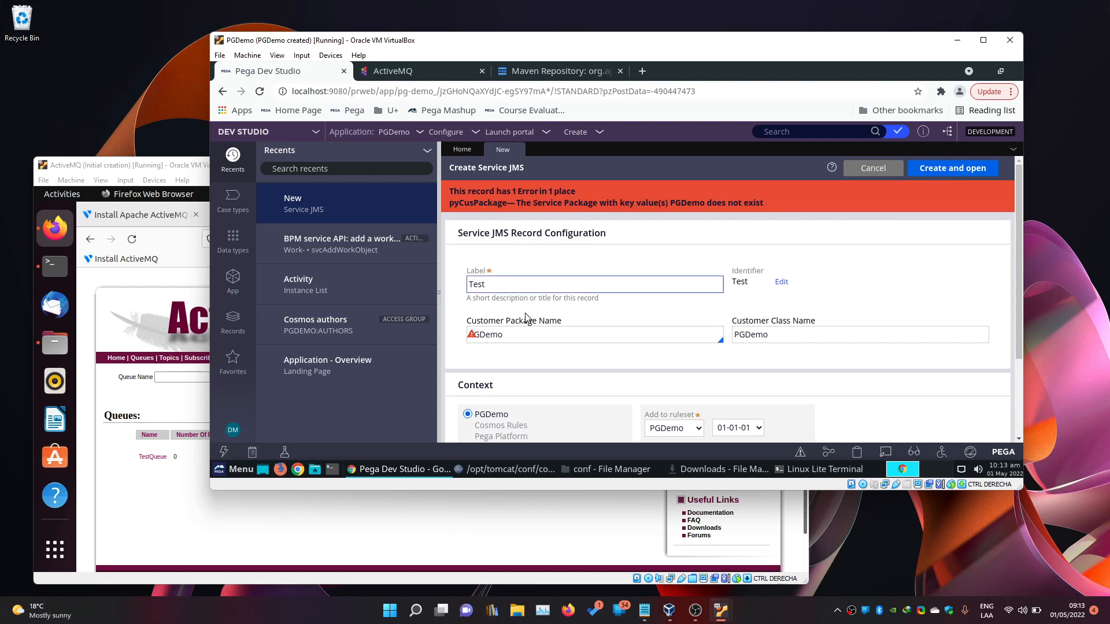
Create a new service package named PGDemo.
{"action": "left_click", "coordinate": [580, 133]}
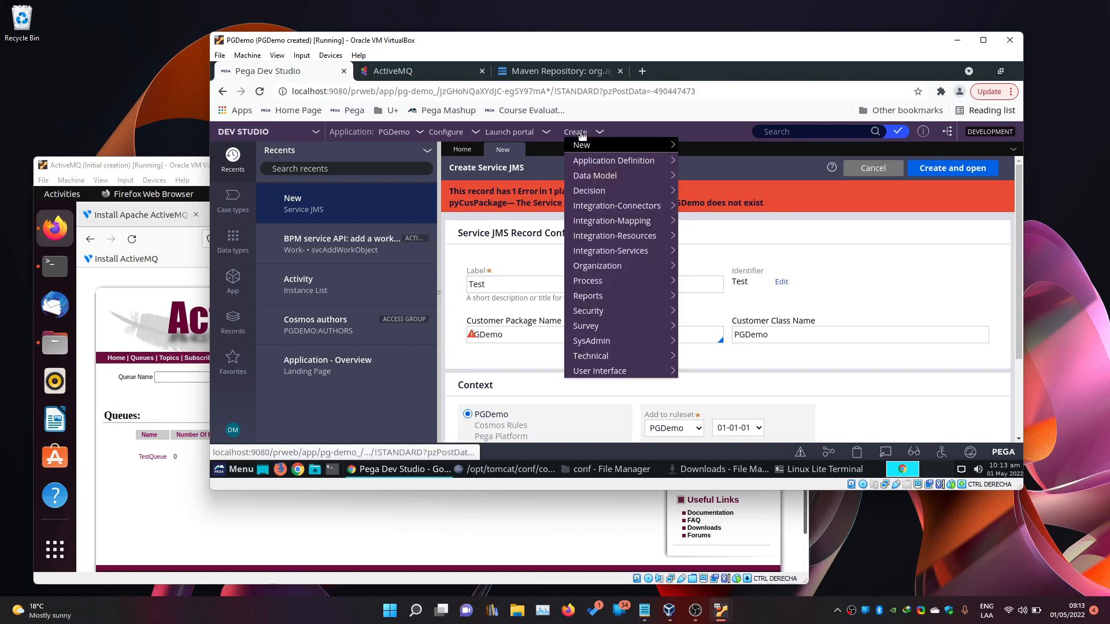
{"action": "mouse_move", "coordinate": [602, 238]}
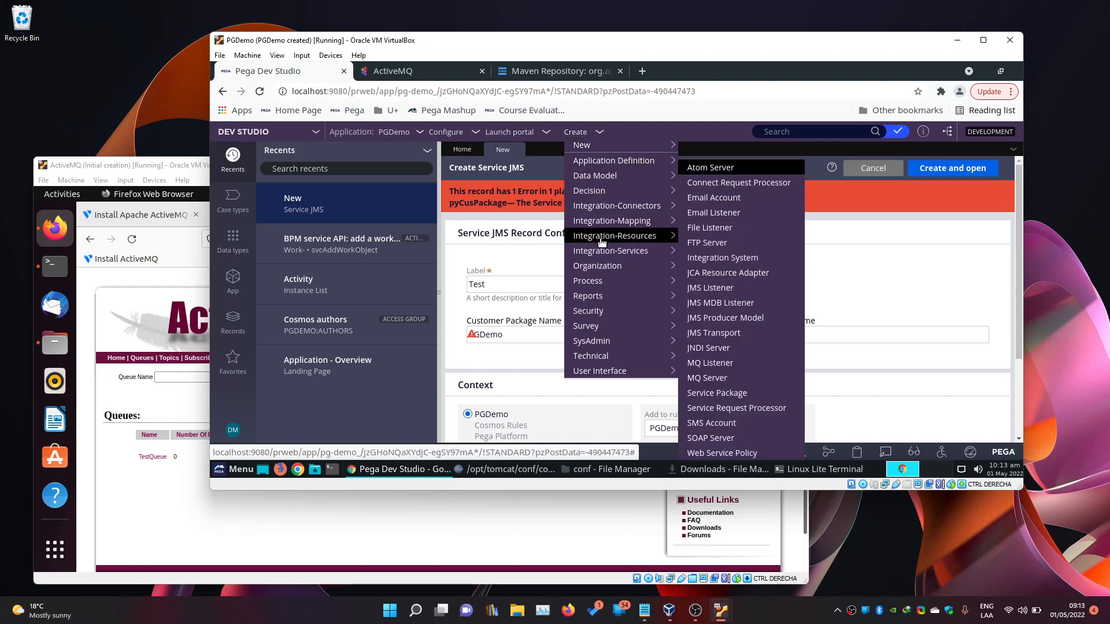
{"action": "left_click", "coordinate": [726, 393]}
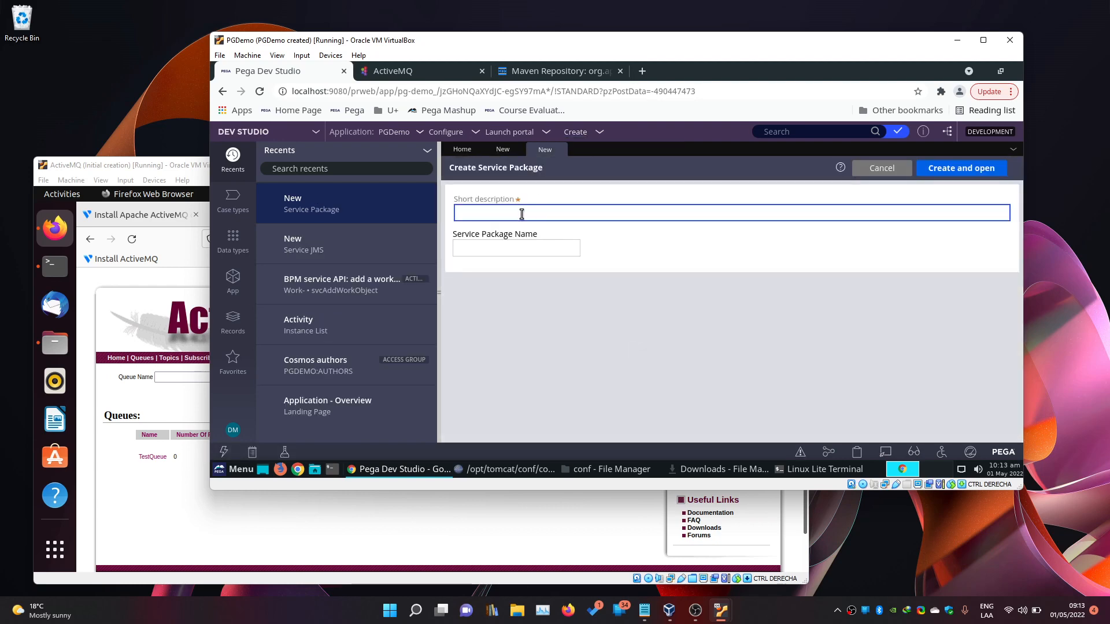
{"action": "type", "text": "PGDemo"}
{"action": "key", "text": "Tab"}
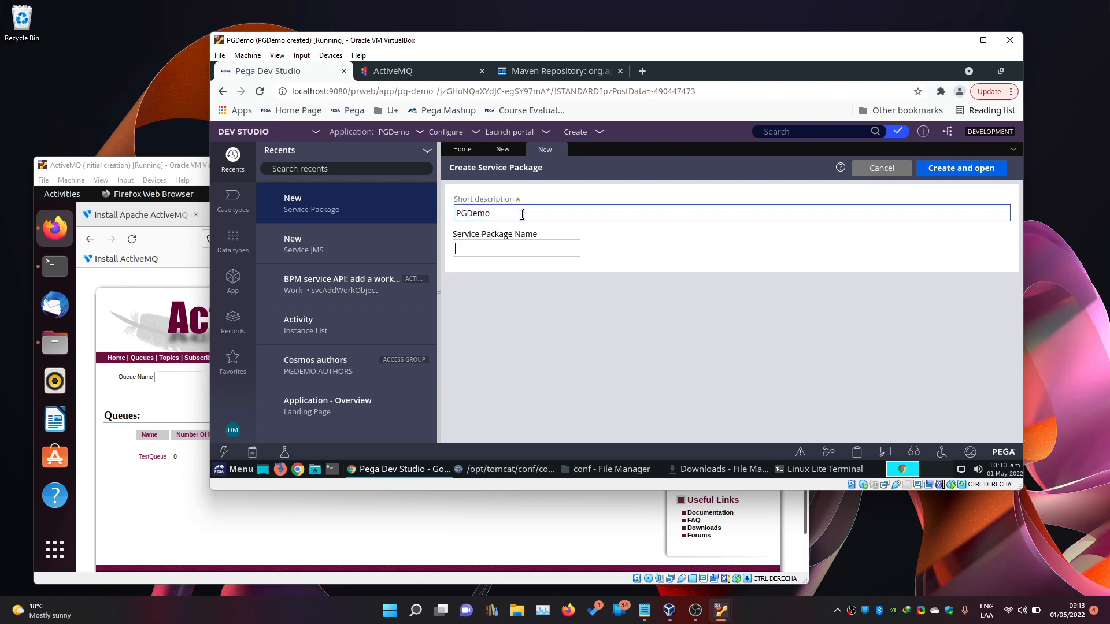
{"action": "type", "text": "PGDemo"}
{"action": "left_click", "coordinate": [961, 169]}
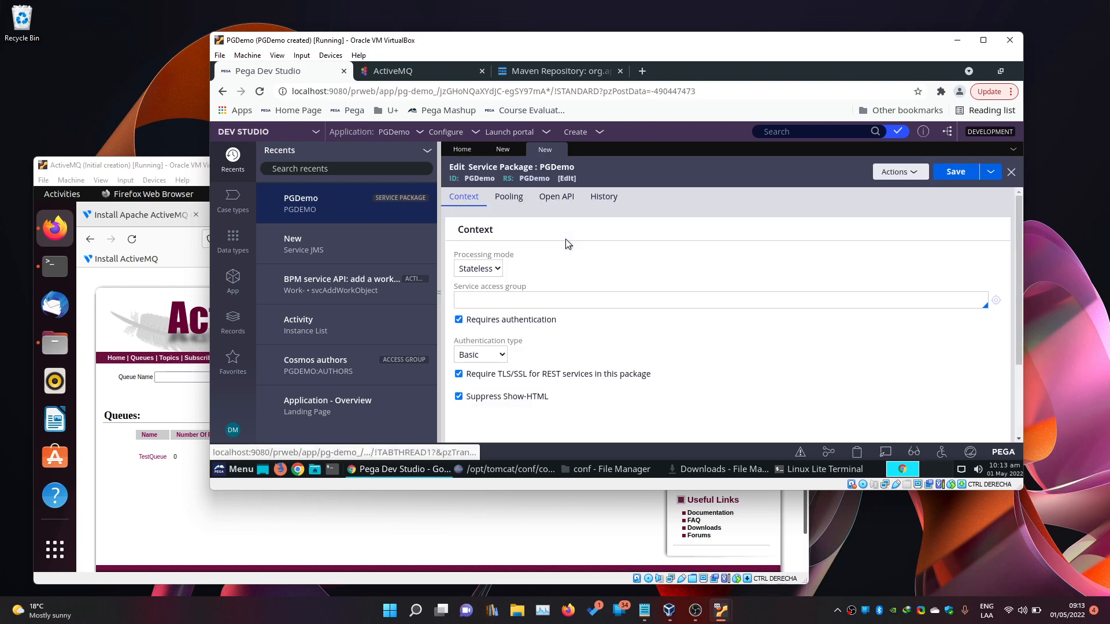
Turn off Requires authentication, choose PGDemo:Authors as service access group, and save the package.
{"action": "left_click", "coordinate": [459, 320]}
{"action": "scroll", "coordinate": [609, 367], "scroll_direction": "down", "scroll_amount": 1}
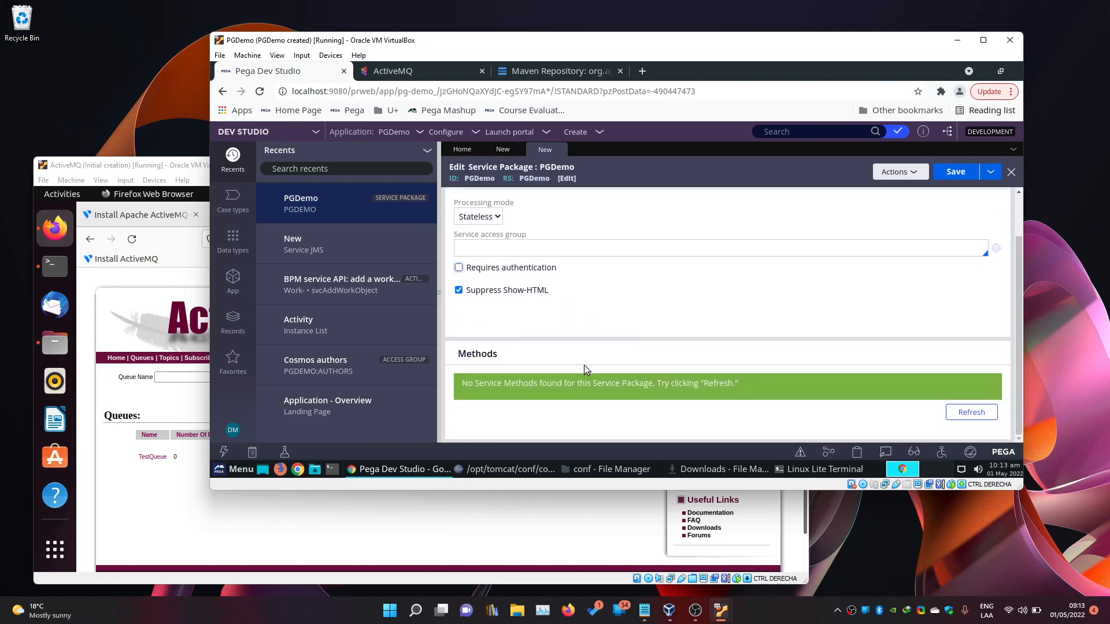
{"action": "scroll", "coordinate": [584, 365], "scroll_direction": "up", "scroll_amount": 1}
{"action": "left_click", "coordinate": [956, 171]}
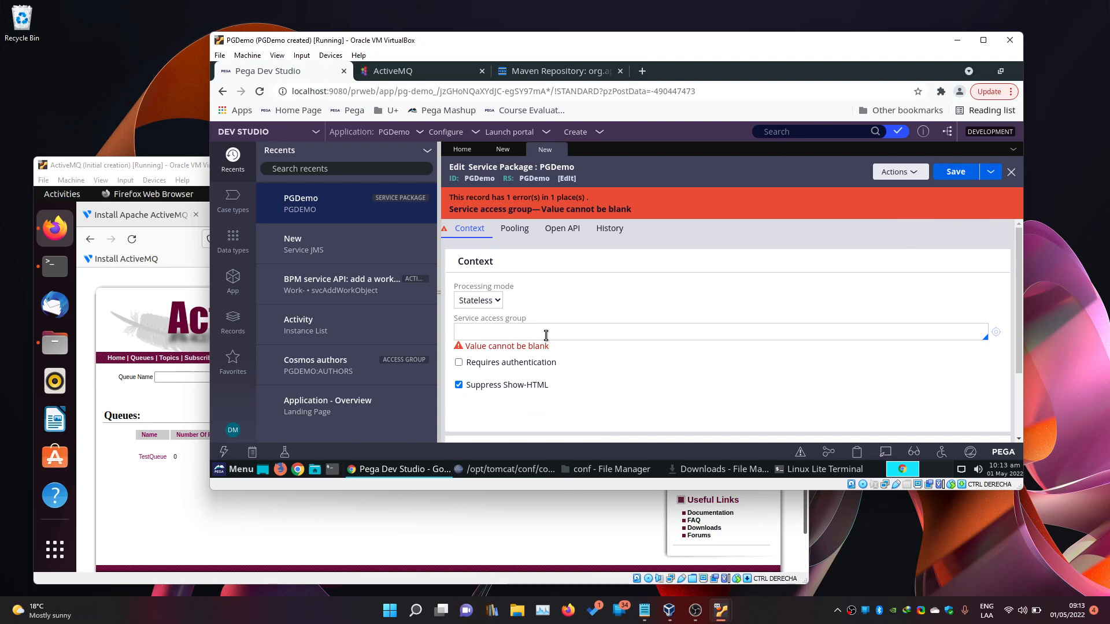
{"action": "left_click", "coordinate": [546, 336]}
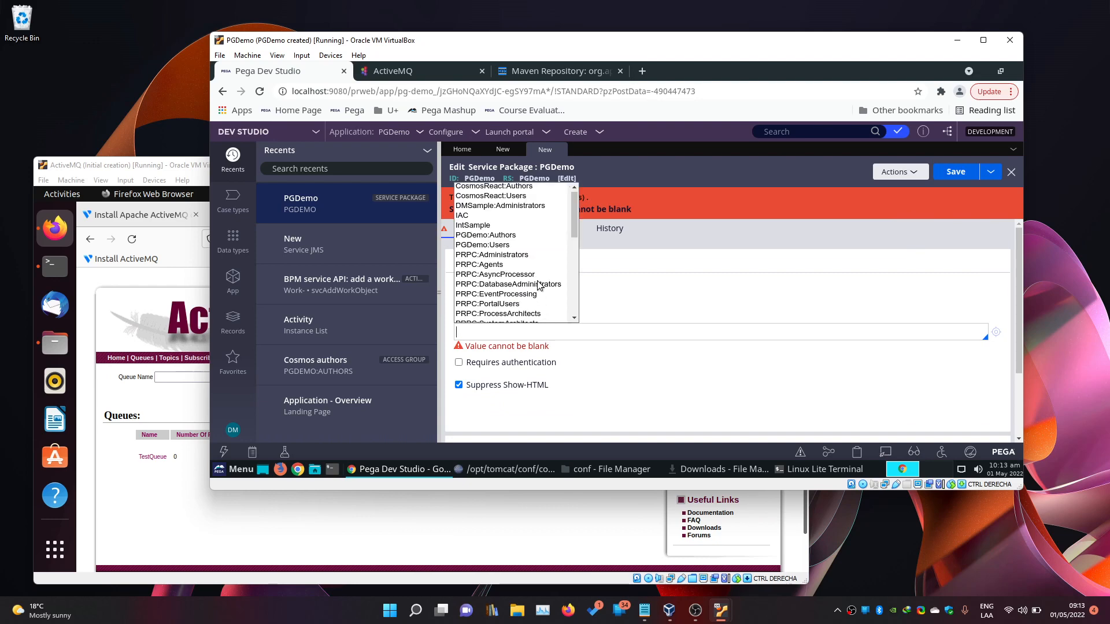
{"action": "scroll", "coordinate": [542, 281], "scroll_direction": "down", "scroll_amount": 3}
{"action": "scroll", "coordinate": [542, 281], "scroll_direction": "down", "scroll_amount": 3}
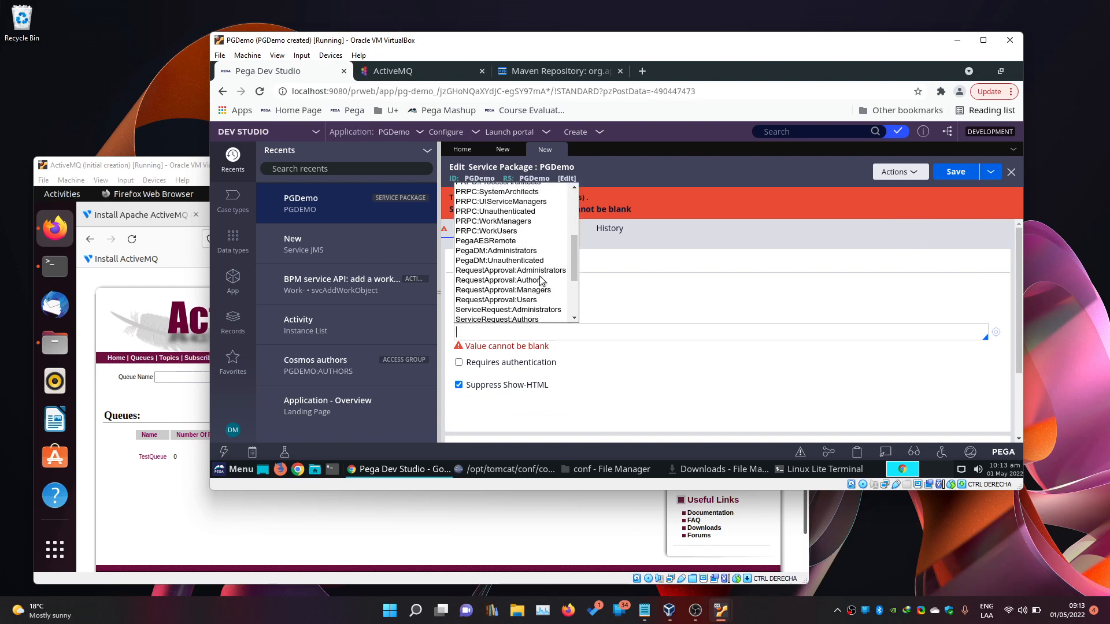
{"action": "scroll", "coordinate": [541, 281], "scroll_direction": "up", "scroll_amount": 6}
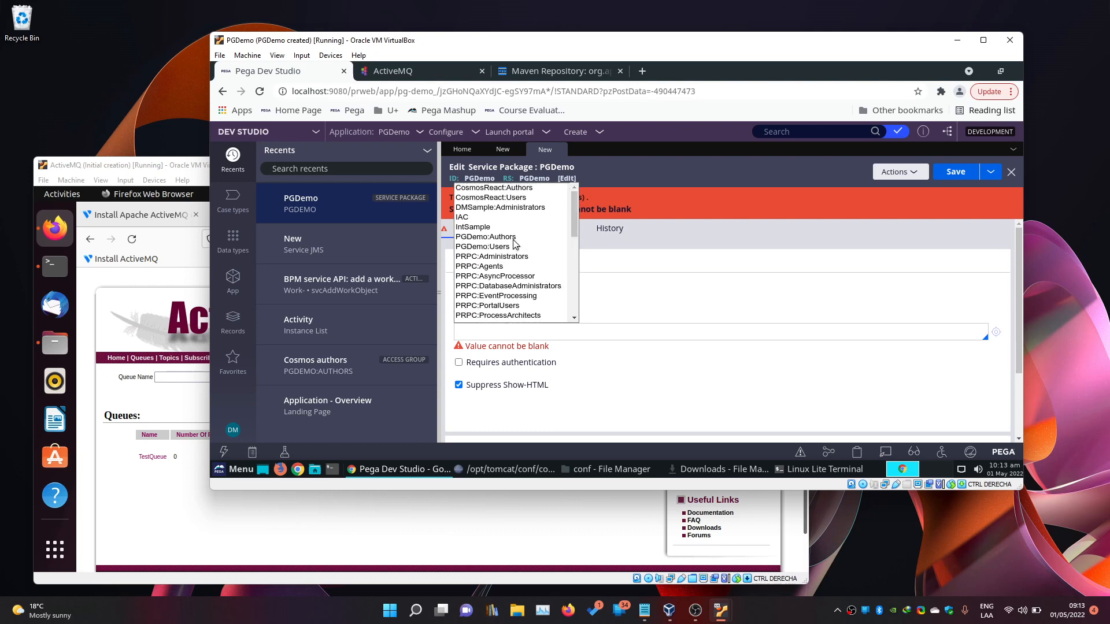
{"action": "left_click", "coordinate": [505, 237]}
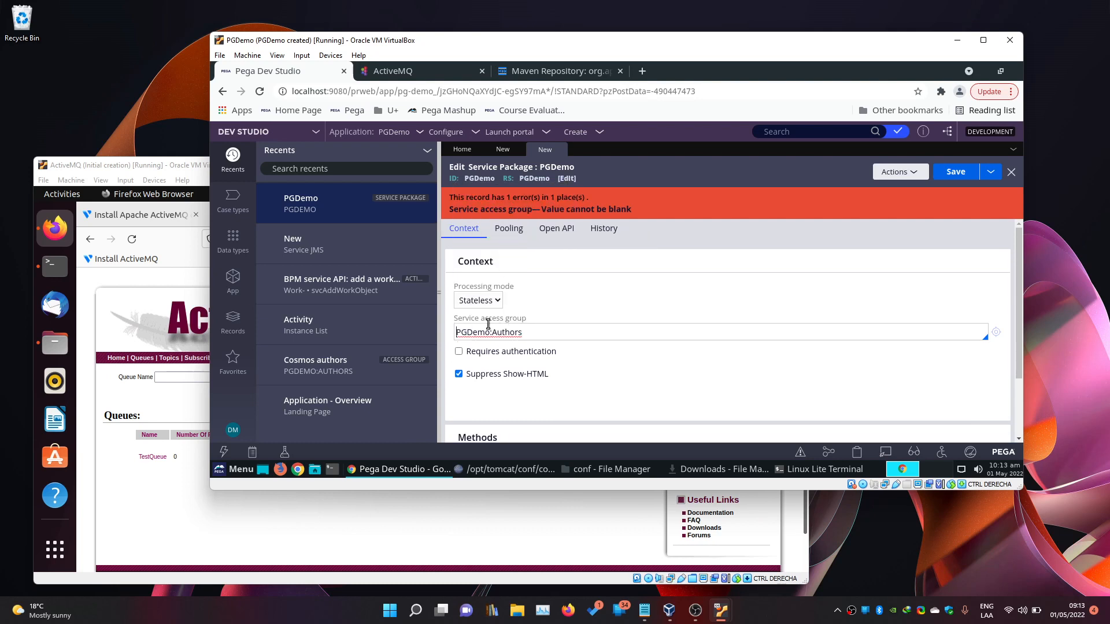
{"action": "left_click", "coordinate": [955, 171]}
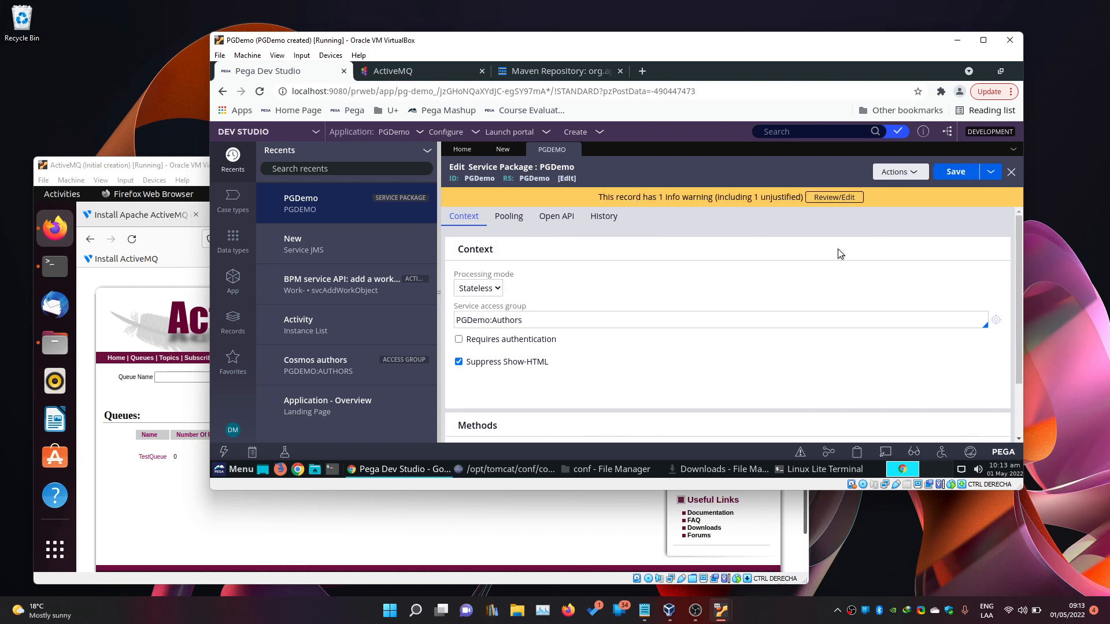
Retry creating the unfinished Service JMS draft, then discard it.
{"action": "left_click", "coordinate": [503, 149]}
{"action": "left_click", "coordinate": [556, 340]}
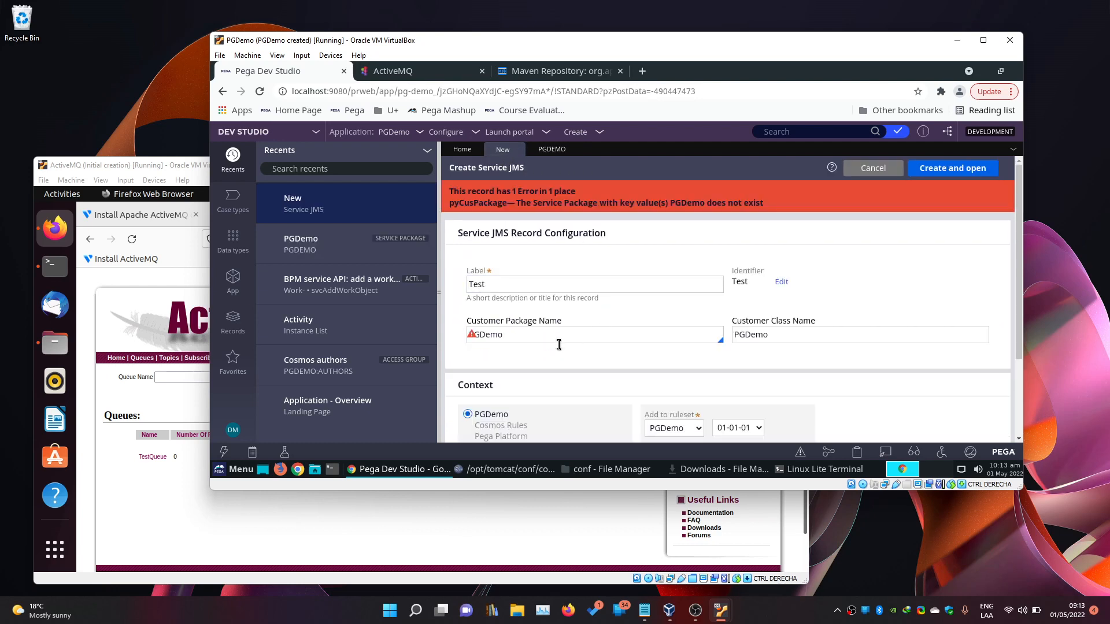
{"action": "left_click", "coordinate": [953, 167]}
{"action": "left_click", "coordinate": [539, 333]}
{"action": "left_click", "coordinate": [347, 241]}
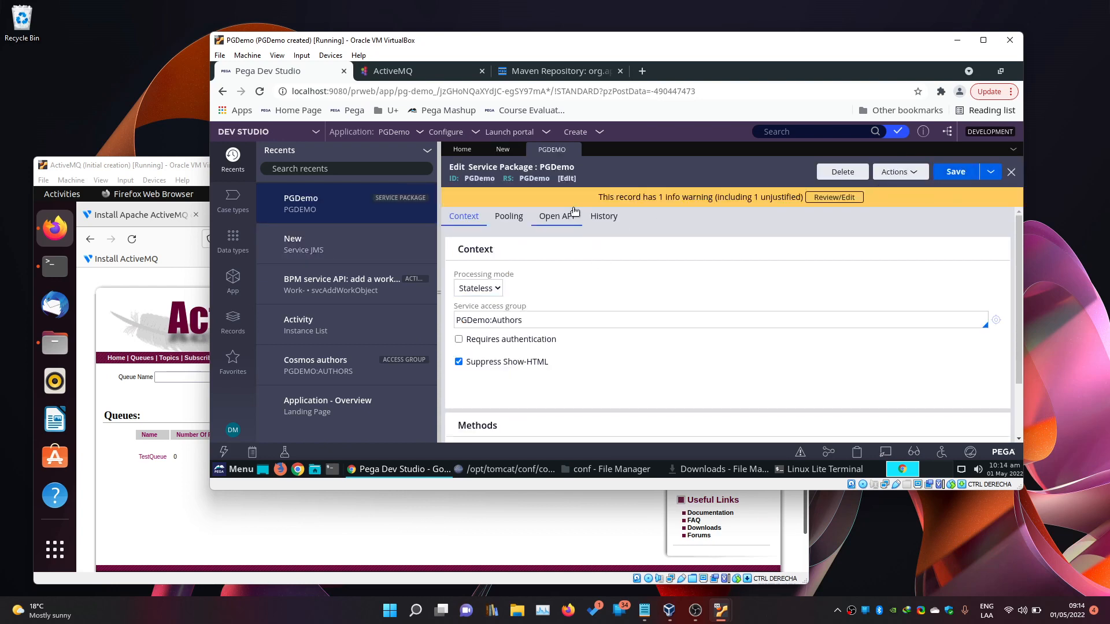
{"action": "left_click", "coordinate": [499, 151]}
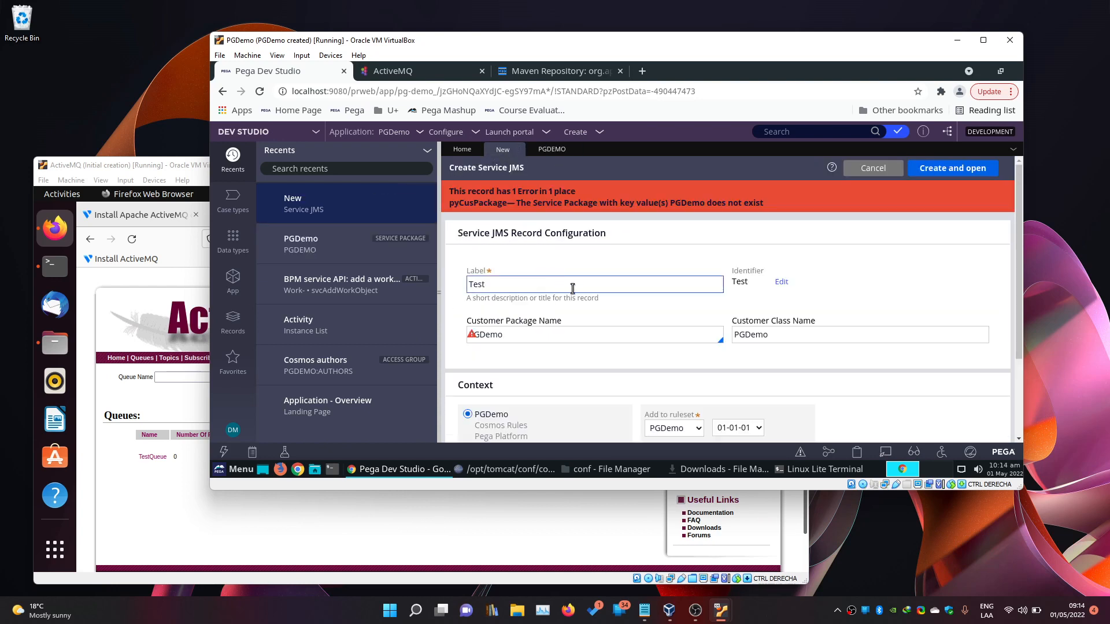
{"action": "left_click", "coordinate": [517, 150]}
Create a new Service JMS rule labelled Test with package and class PGDemo.
{"action": "left_click", "coordinate": [585, 138]}
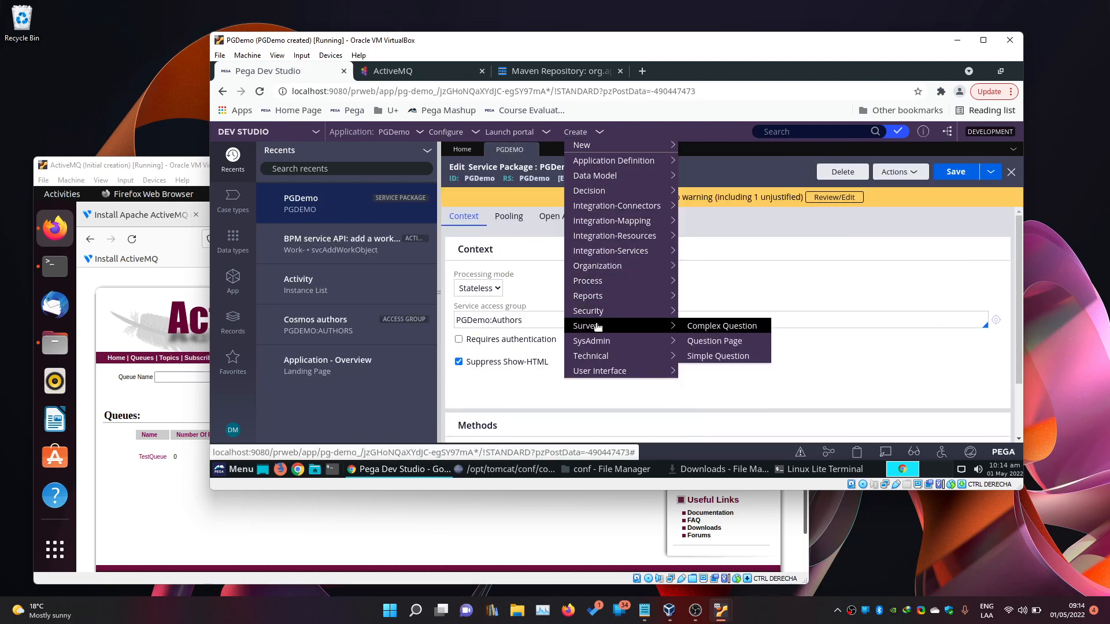
{"action": "mouse_move", "coordinate": [610, 253]}
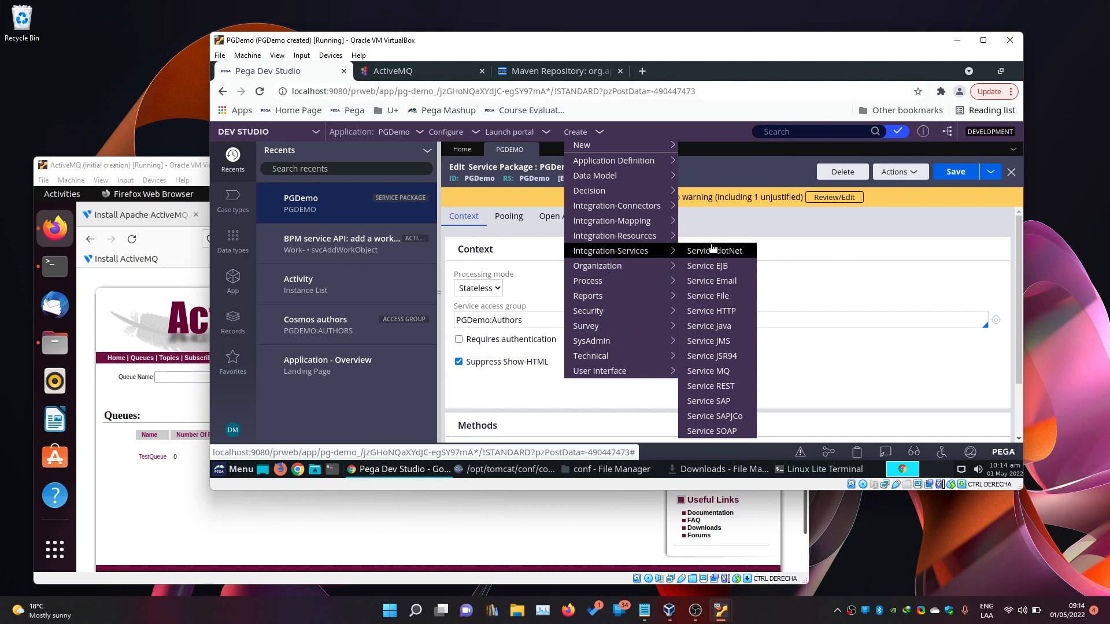
{"action": "left_click", "coordinate": [712, 341]}
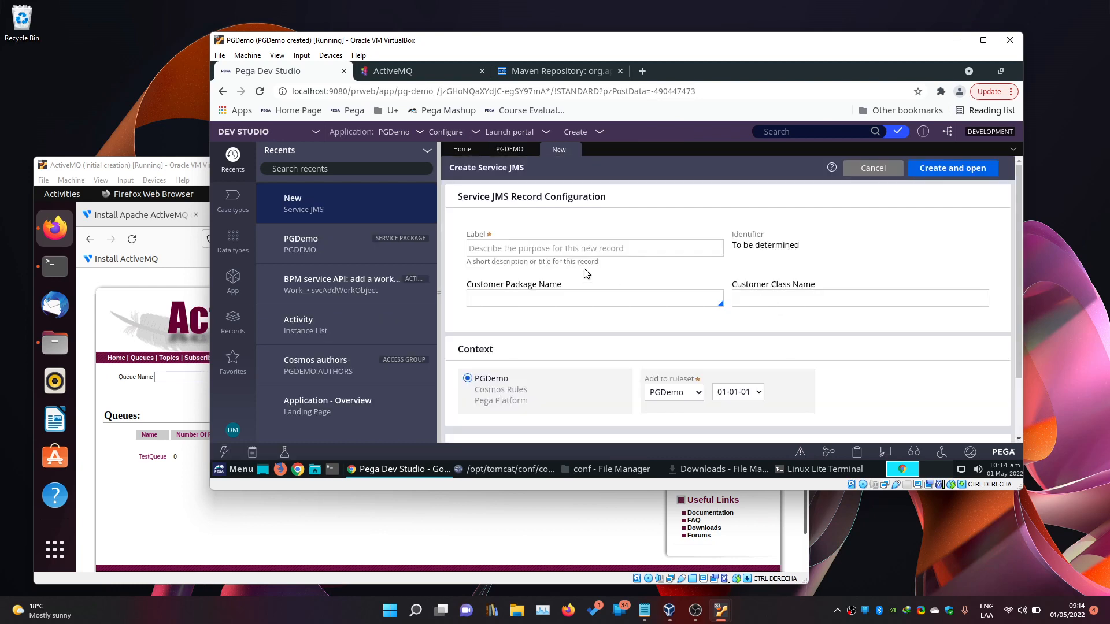
{"action": "left_click", "coordinate": [586, 246]}
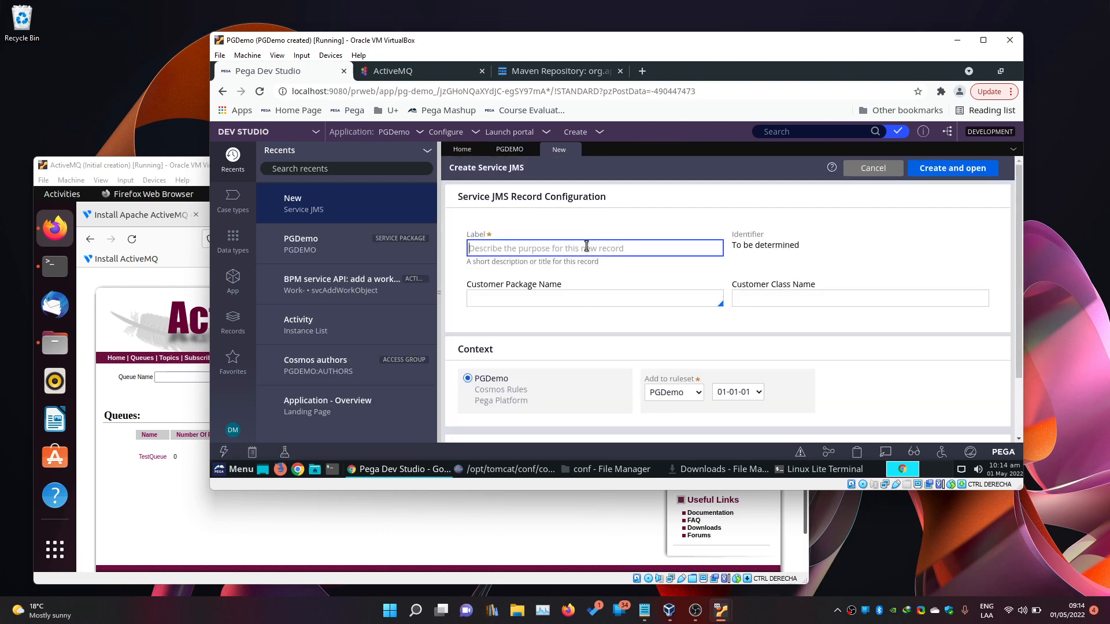
{"action": "type", "text": "Test"}
{"action": "key", "text": "Tab"}
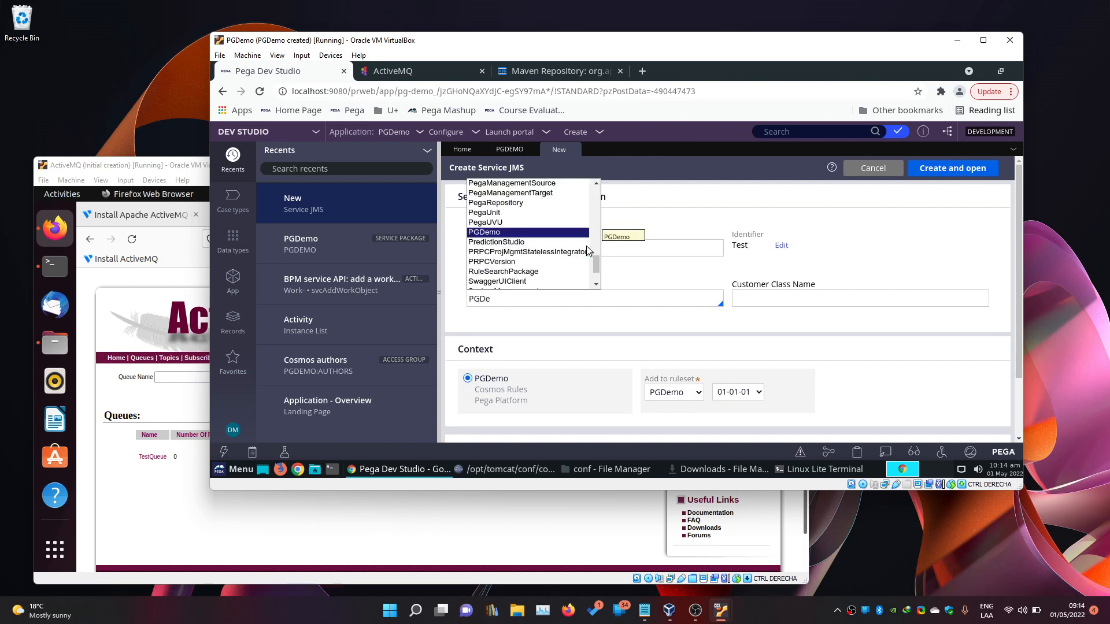
{"action": "key", "text": "Return"}
{"action": "left_click", "coordinate": [753, 300]}
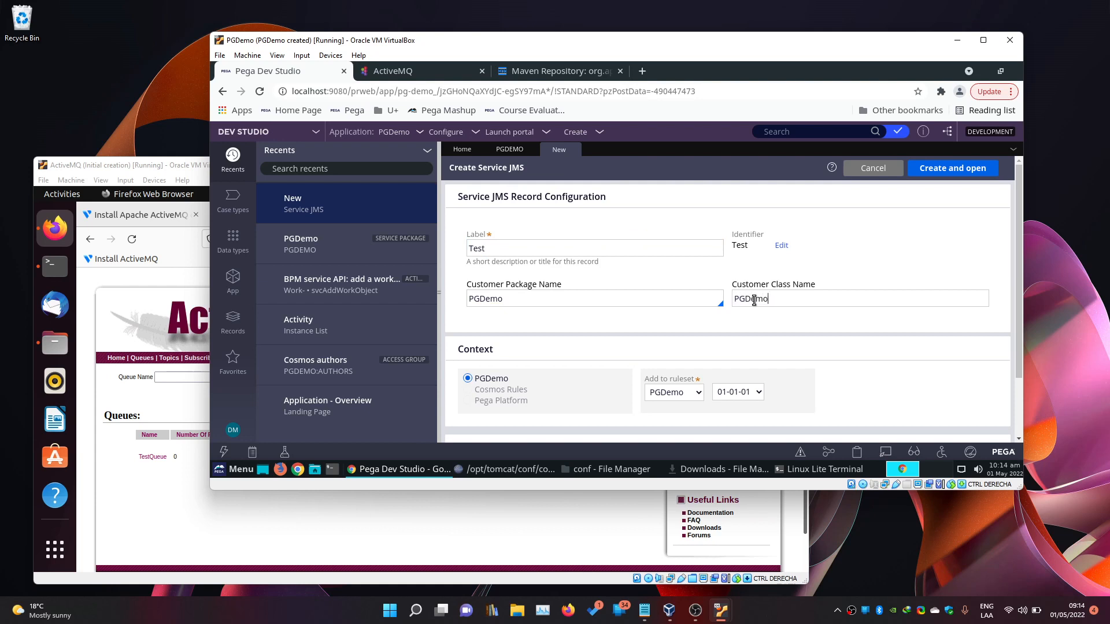
{"action": "left_click", "coordinate": [937, 169]}
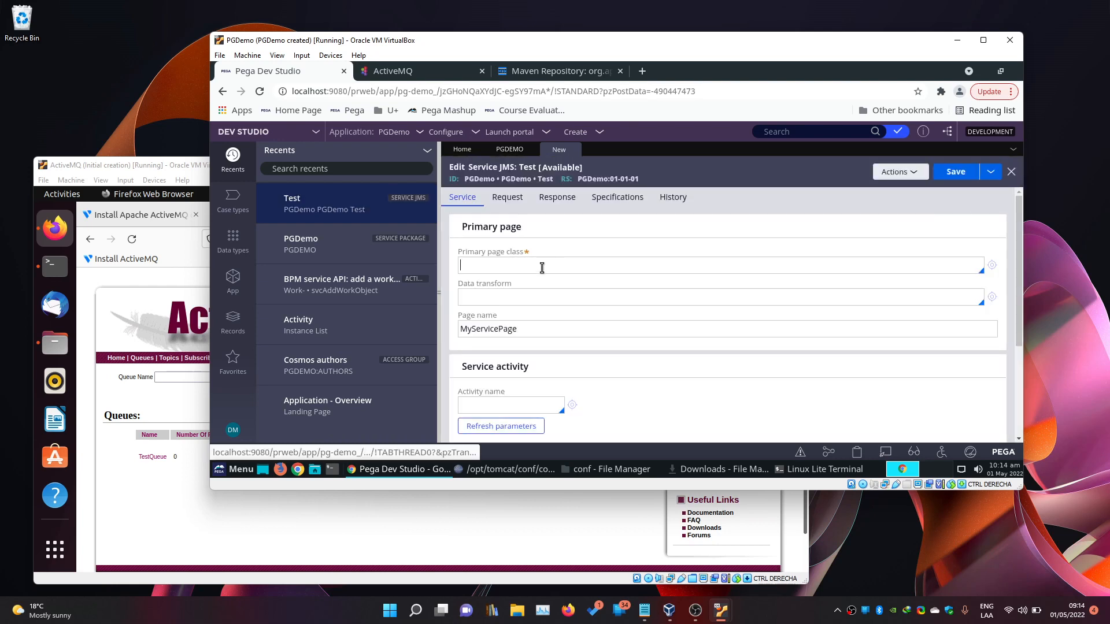
Place the cursor in the Test rule's Primary page class field.
{"action": "left_click", "coordinate": [483, 266]}
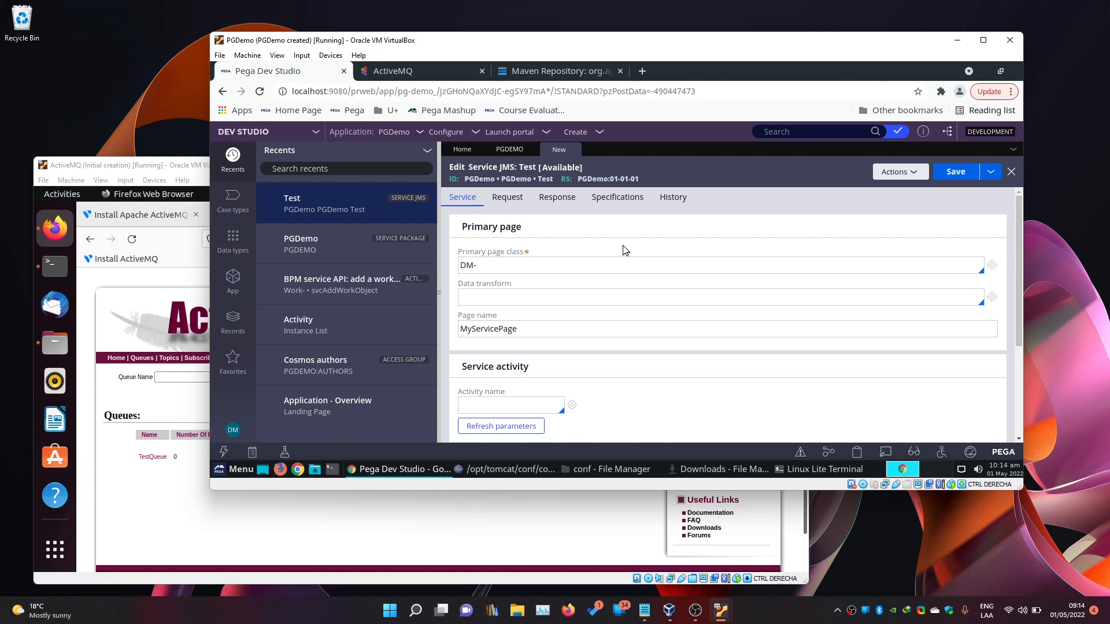
Switch the VM keyboard layout with 'setxkbmap latam' in a terminal, then close the terminal.
{"action": "left_click", "coordinate": [333, 469]}
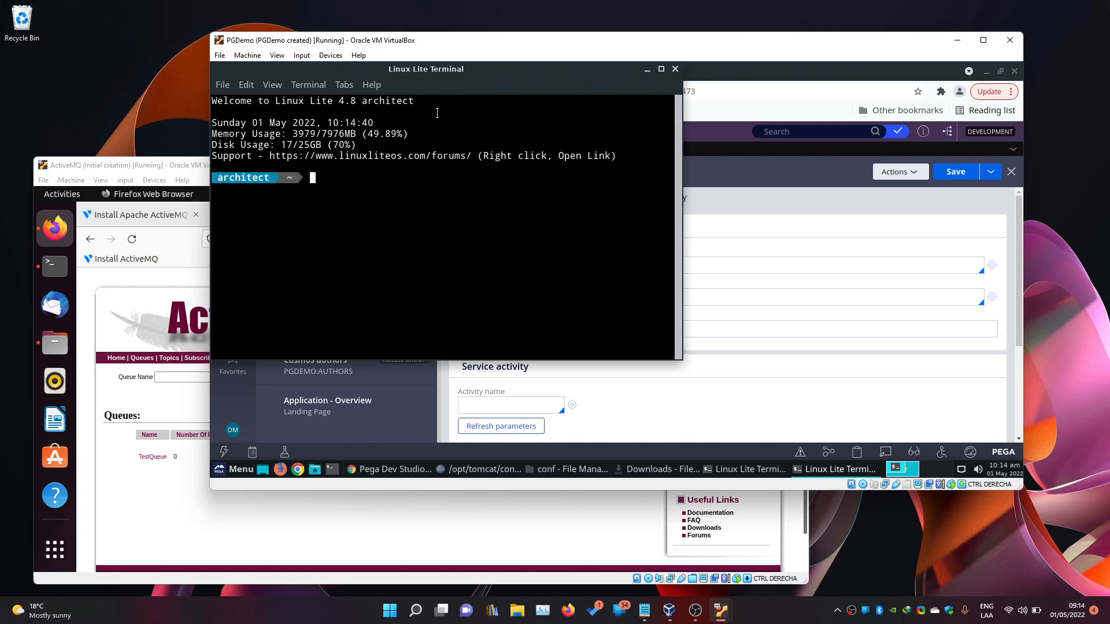
{"action": "left_click_drag", "start_coordinate": [458, 79], "coordinate": [498, 177]}
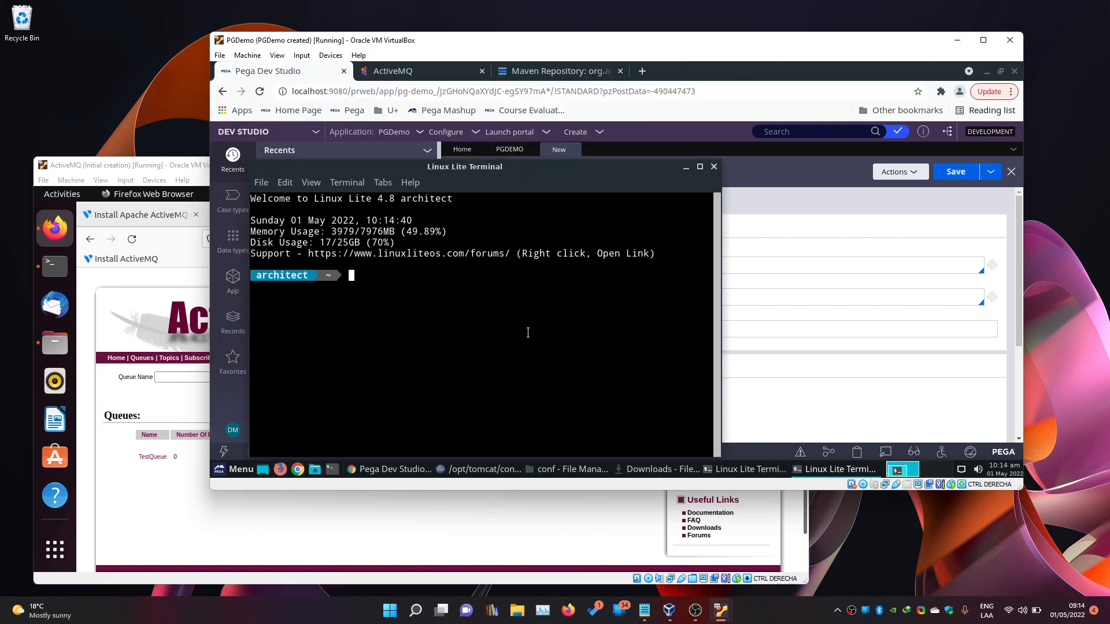
{"action": "type", "text": "setxkbmap latam"}
{"action": "key", "text": "Return"}
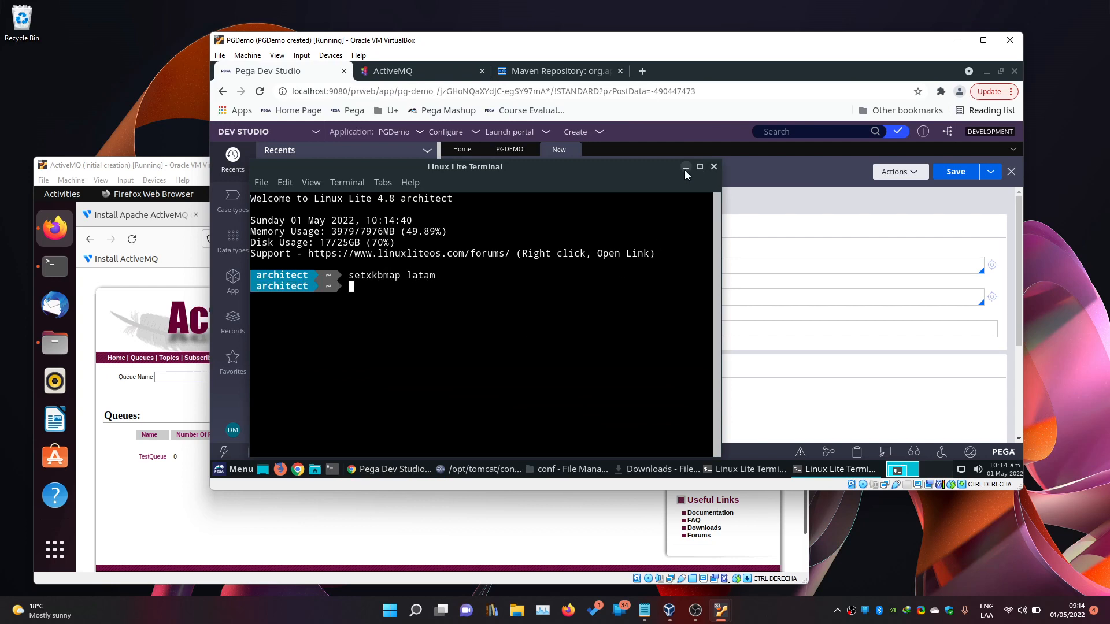
{"action": "left_click", "coordinate": [714, 167]}
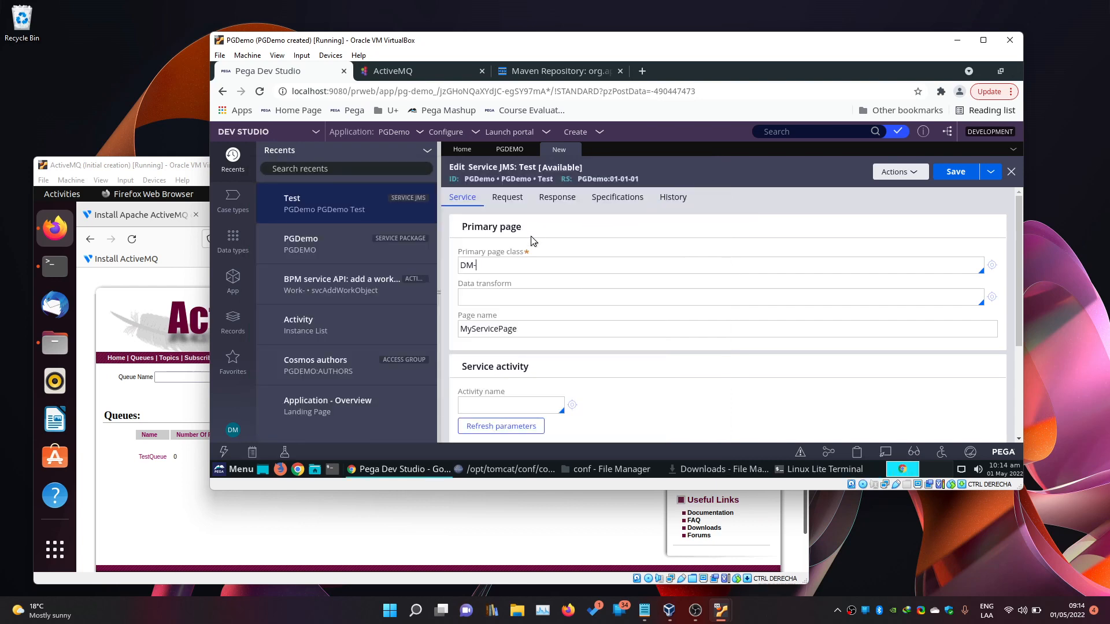
Set the primary page class to DM-PGDemo-Int.
{"action": "left_click", "coordinate": [513, 263]}
{"action": "type", "text": "DM-PGDemo-Int"}
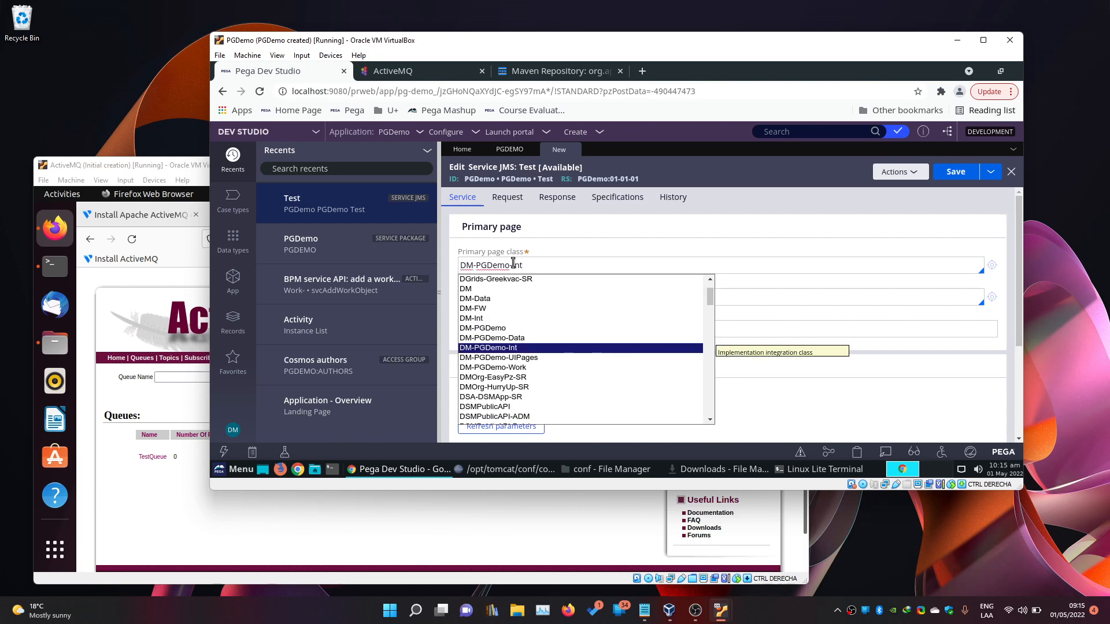
{"action": "key", "text": "Return"}
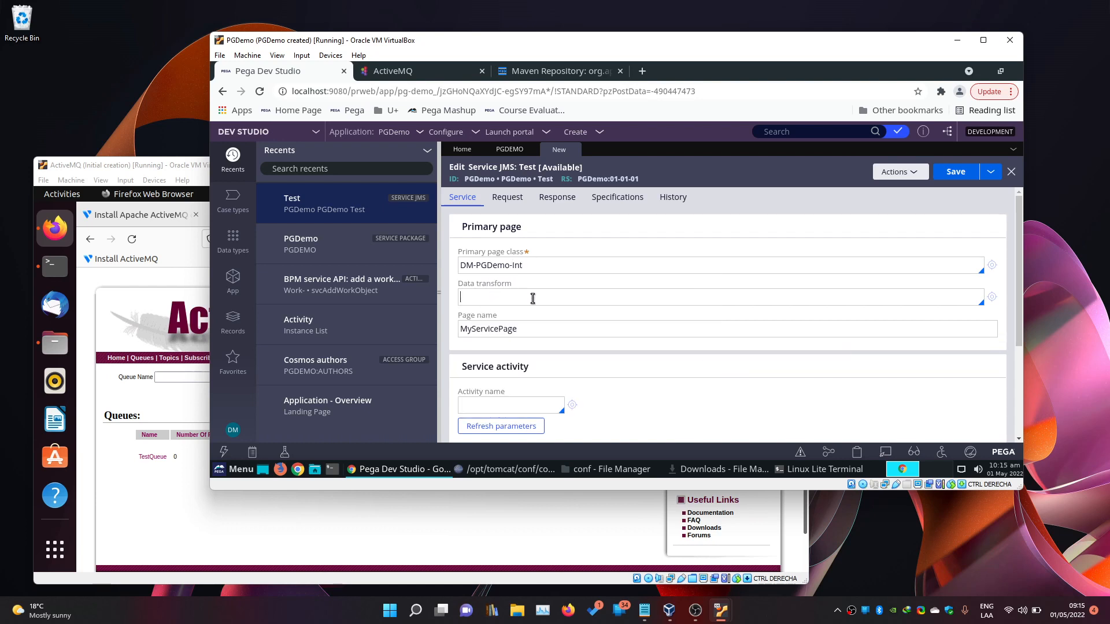
{"action": "left_click", "coordinate": [531, 325]}
{"action": "scroll", "coordinate": [547, 349], "scroll_direction": "down", "scroll_amount": 1}
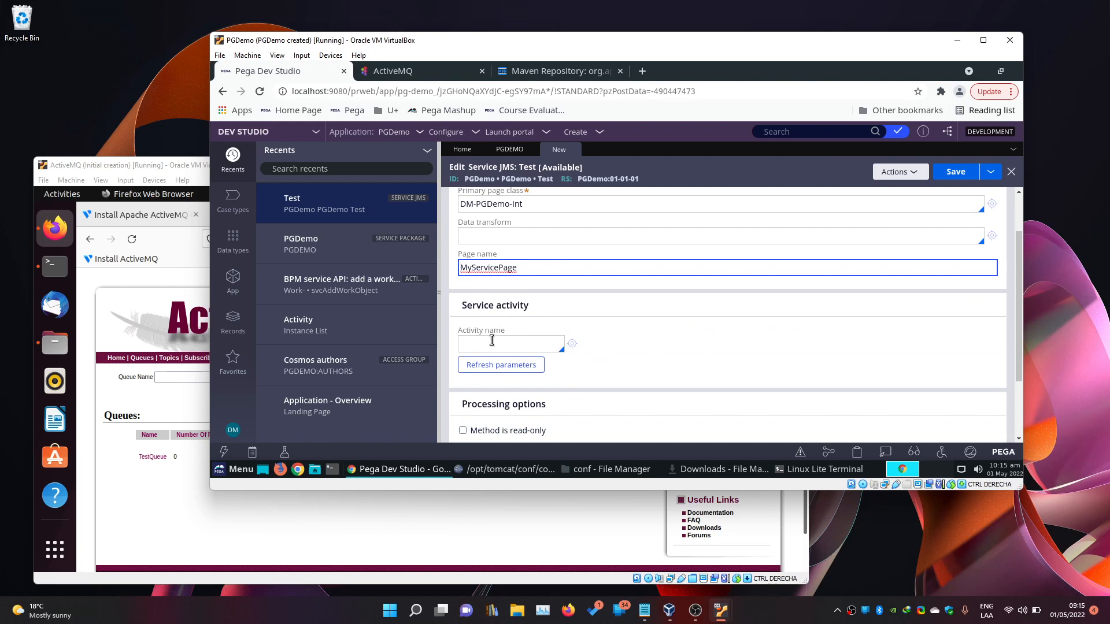
Set the service activity to pyActionStub, briefly inspect it, then view the Request settings.
{"action": "left_click", "coordinate": [491, 344]}
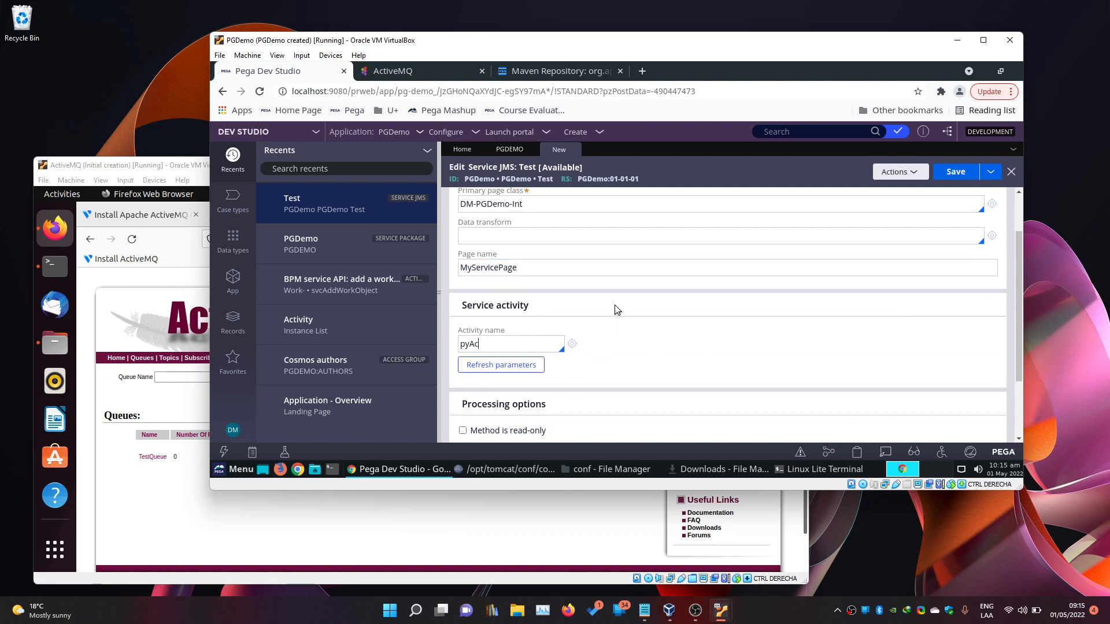
{"action": "type", "text": "pyActionStub"}
{"action": "left_click", "coordinate": [573, 344]}
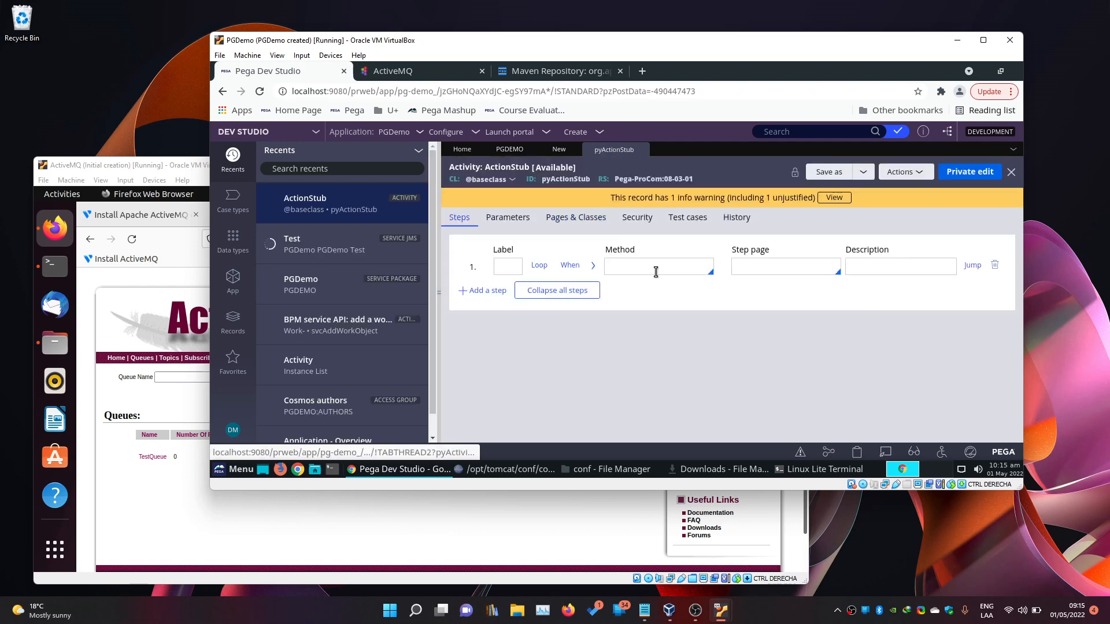
{"action": "left_click", "coordinate": [643, 151]}
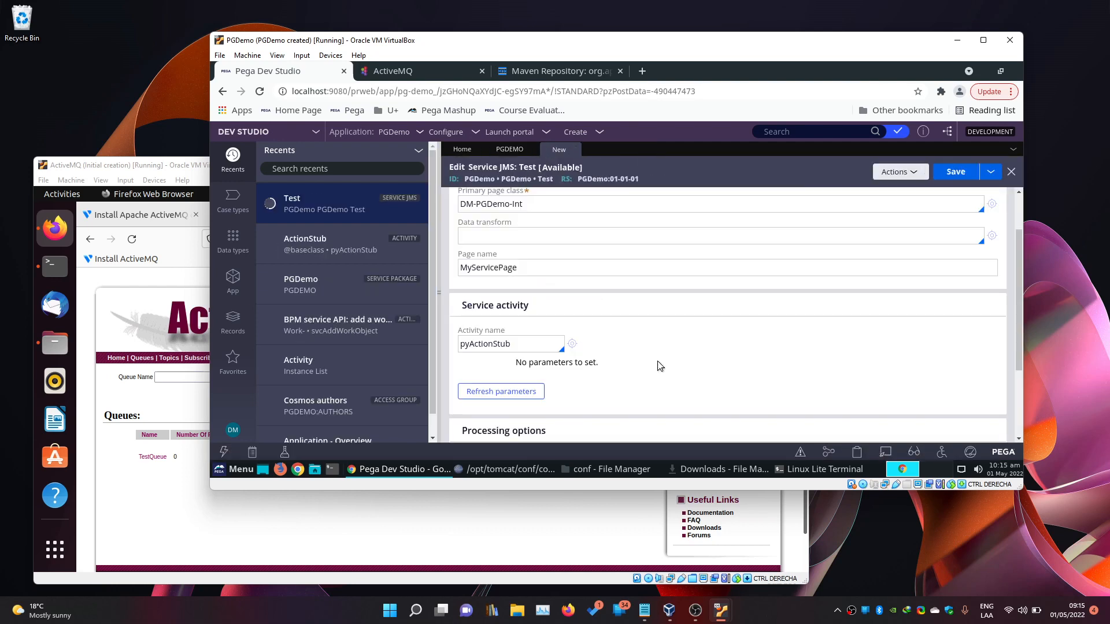
{"action": "scroll", "coordinate": [657, 364], "scroll_direction": "down", "scroll_amount": 2}
{"action": "scroll", "coordinate": [692, 354], "scroll_direction": "up", "scroll_amount": 3}
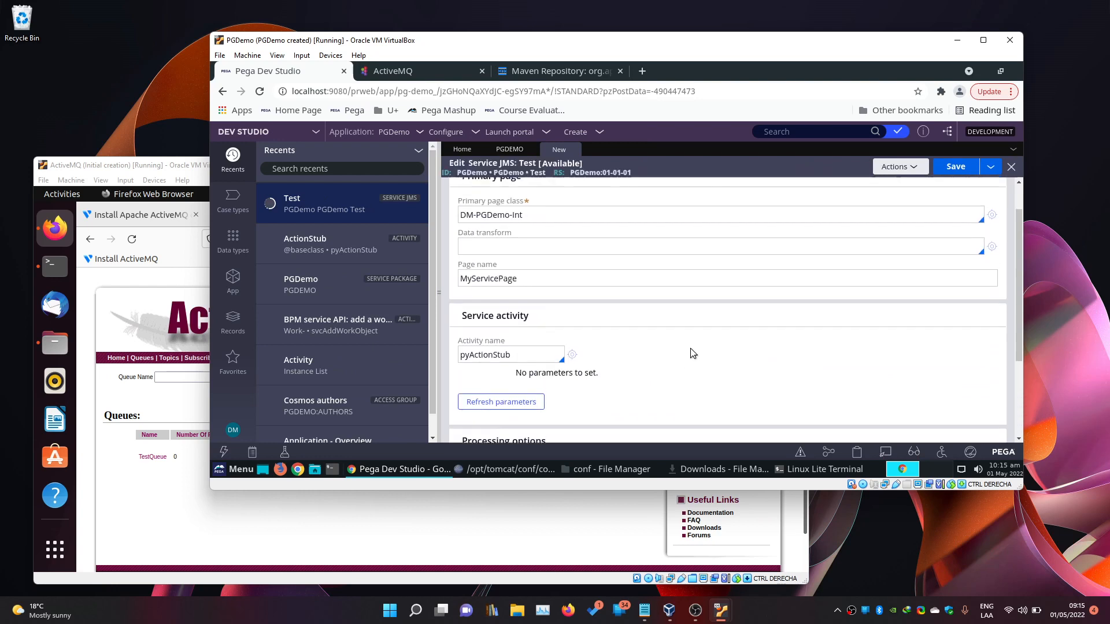
{"action": "left_click", "coordinate": [501, 205]}
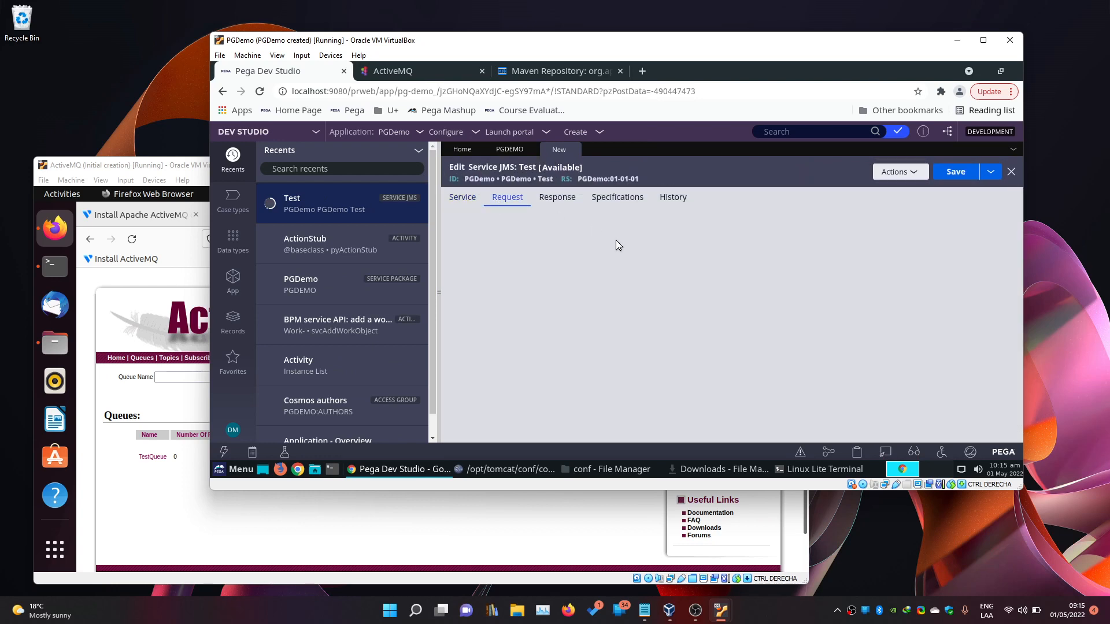
Make the request a Text Message with String data mapped to Clipboard 'message', and save.
{"action": "left_click", "coordinate": [527, 255]}
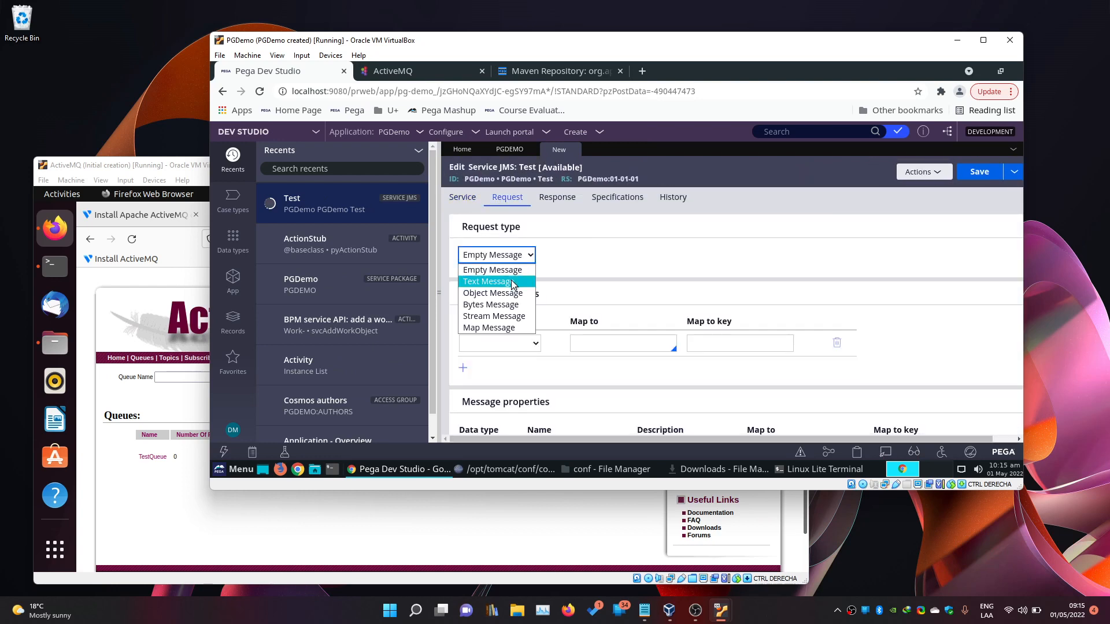
{"action": "left_click", "coordinate": [512, 284]}
{"action": "scroll", "coordinate": [586, 278], "scroll_direction": "down", "scroll_amount": 3}
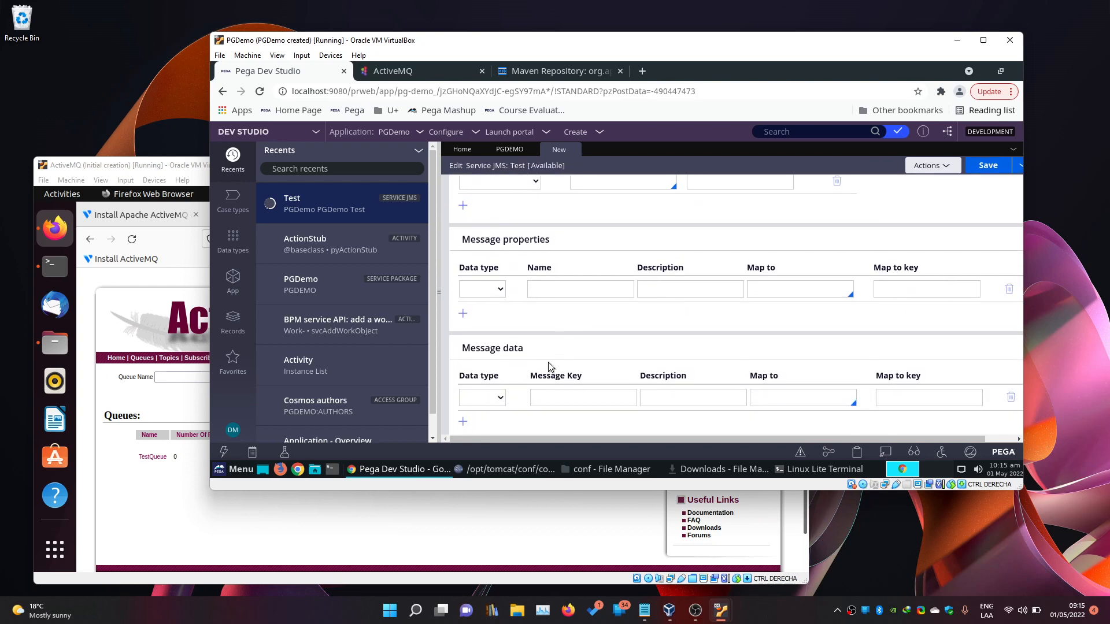
{"action": "left_click", "coordinate": [482, 398]}
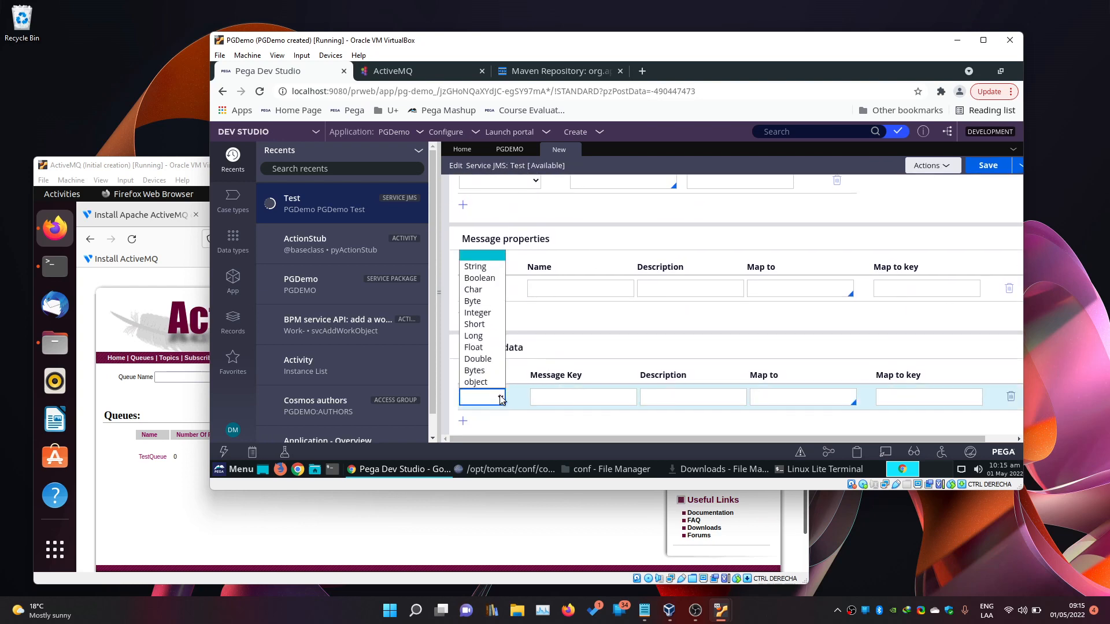
{"action": "left_click", "coordinate": [486, 269]}
{"action": "left_click", "coordinate": [782, 399]}
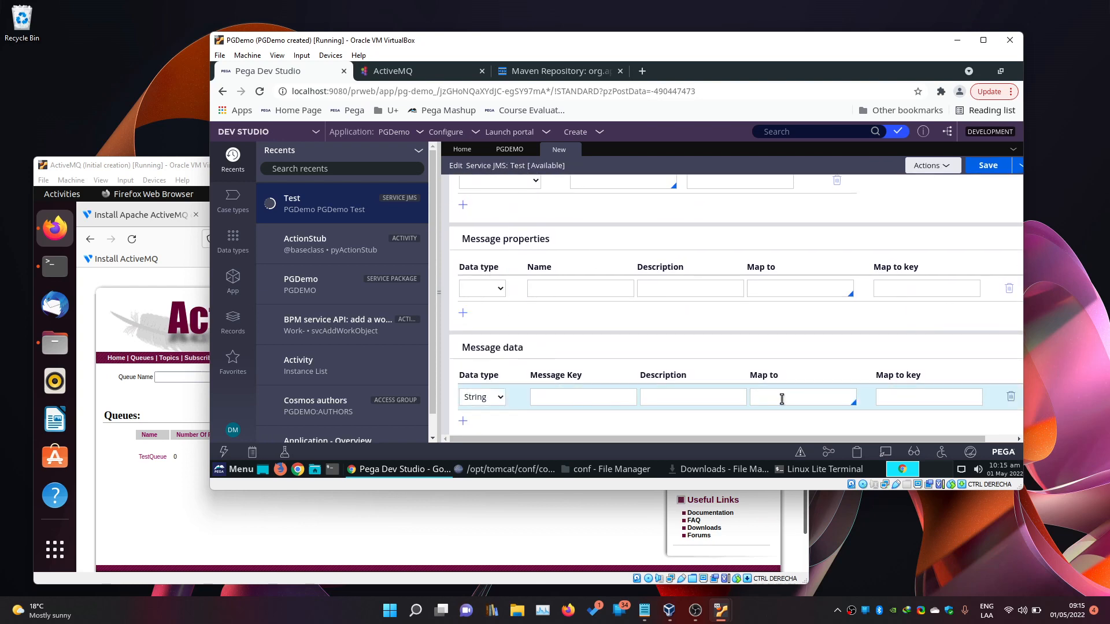
{"action": "type", "text": "C"}
{"action": "key", "text": "Down"}
{"action": "key", "text": "Return"}
{"action": "type", "text": "message"}
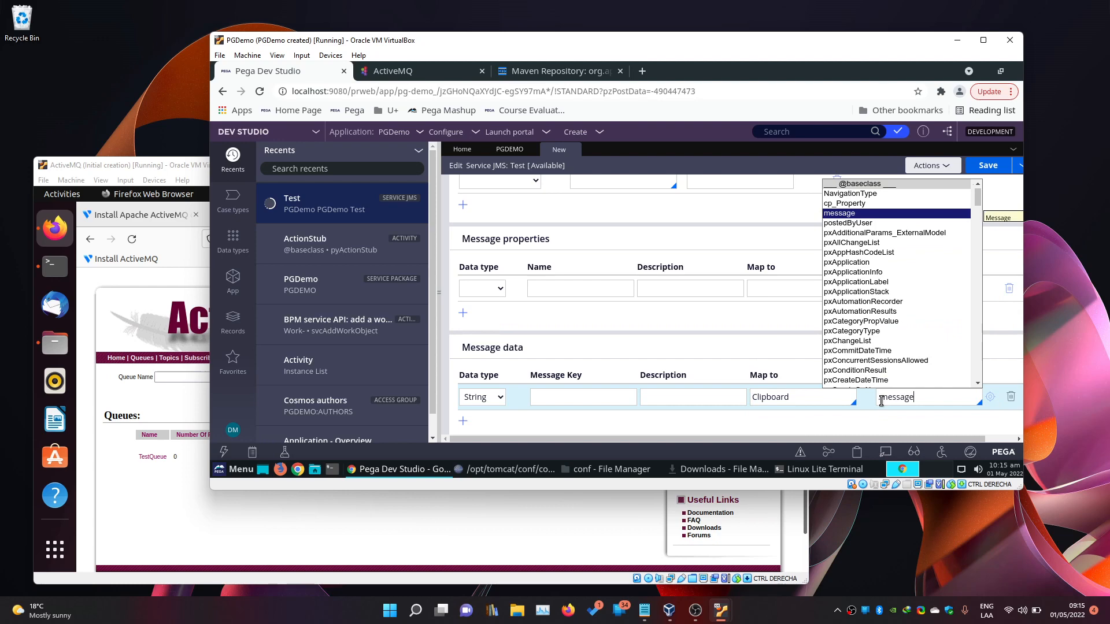
{"action": "key", "text": "Return"}
{"action": "left_click", "coordinate": [985, 166]}
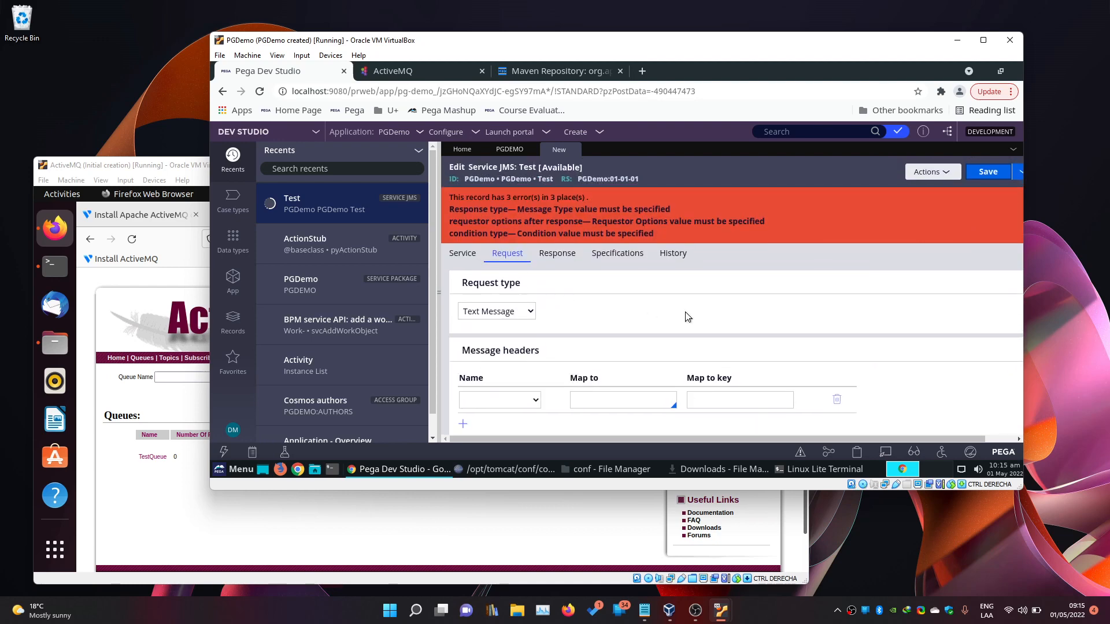
Set the response condition to Default and save the rule again.
{"action": "scroll", "coordinate": [687, 317], "scroll_direction": "down", "scroll_amount": 3}
{"action": "scroll", "coordinate": [651, 325], "scroll_direction": "up", "scroll_amount": 3}
{"action": "left_click", "coordinate": [464, 259]}
{"action": "scroll", "coordinate": [662, 322], "scroll_direction": "down", "scroll_amount": 5}
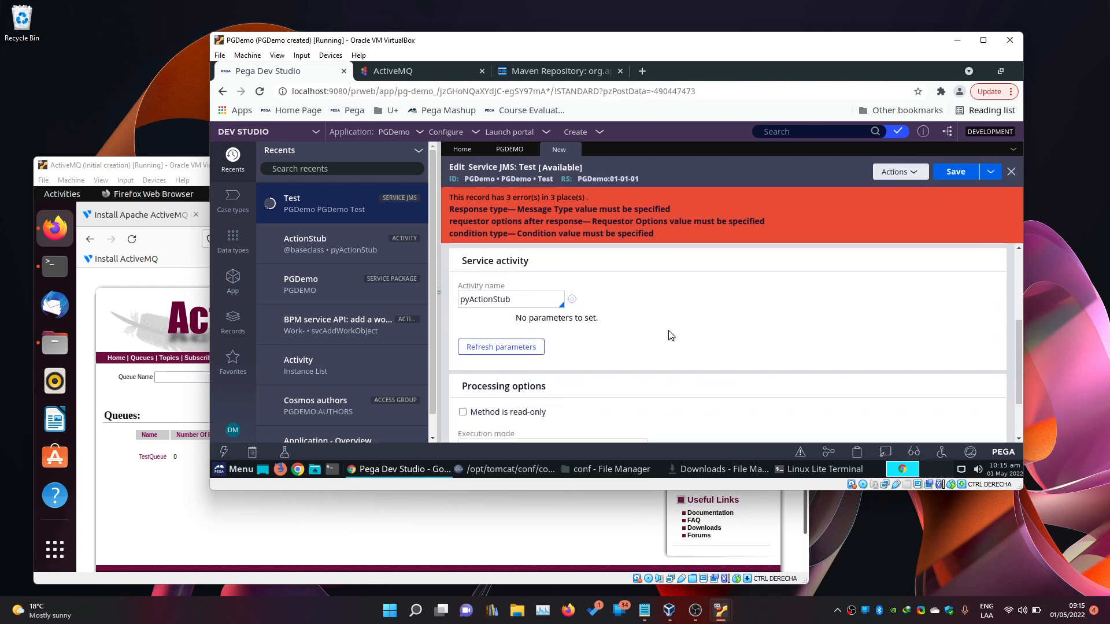
{"action": "scroll", "coordinate": [670, 335], "scroll_direction": "down", "scroll_amount": 2}
{"action": "scroll", "coordinate": [699, 340], "scroll_direction": "up", "scroll_amount": 5}
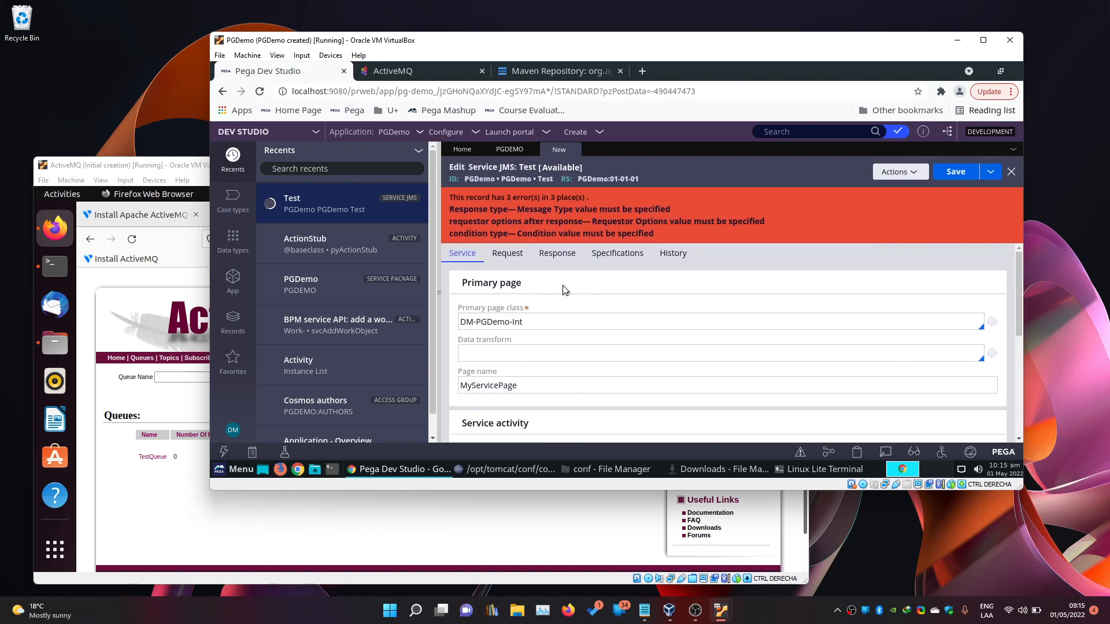
{"action": "left_click", "coordinate": [507, 256]}
{"action": "left_click", "coordinate": [555, 257]}
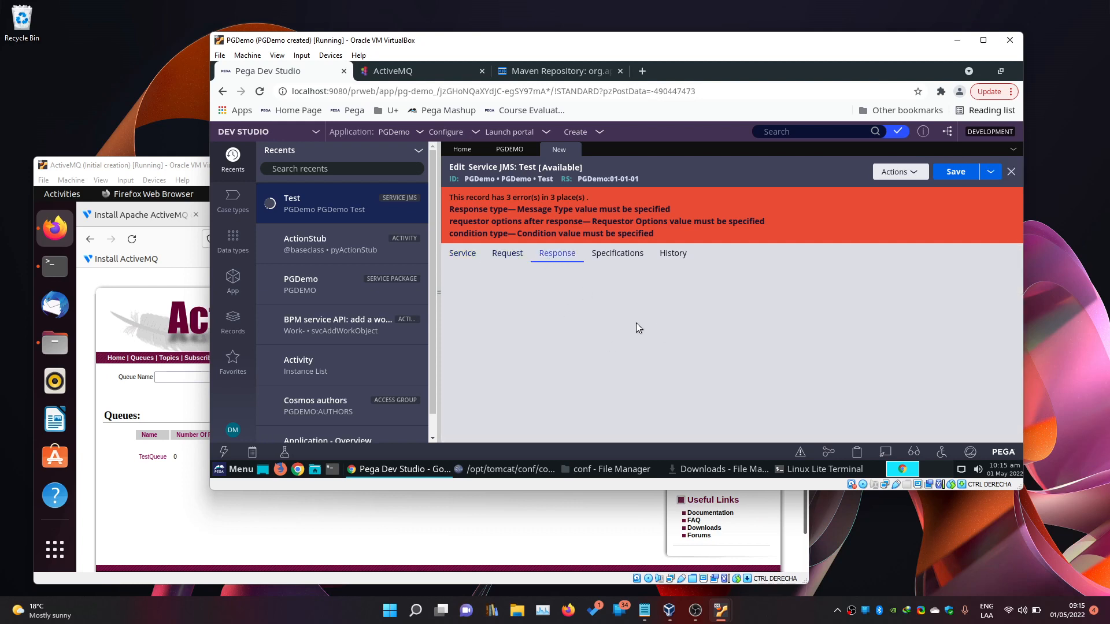
{"action": "left_click", "coordinate": [594, 341]}
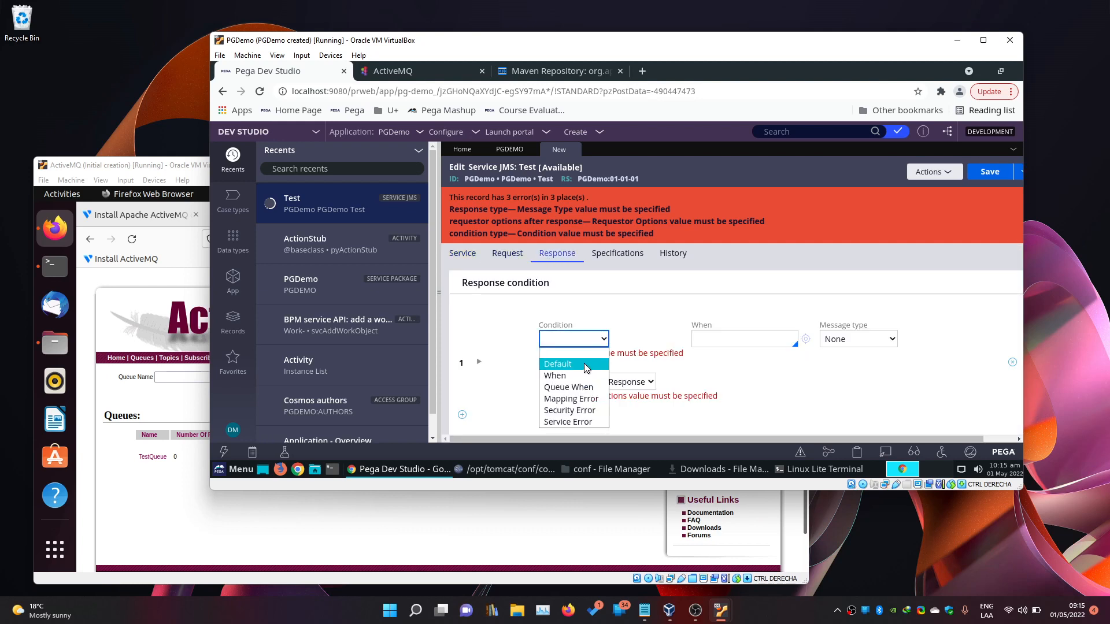
{"action": "left_click", "coordinate": [587, 365]}
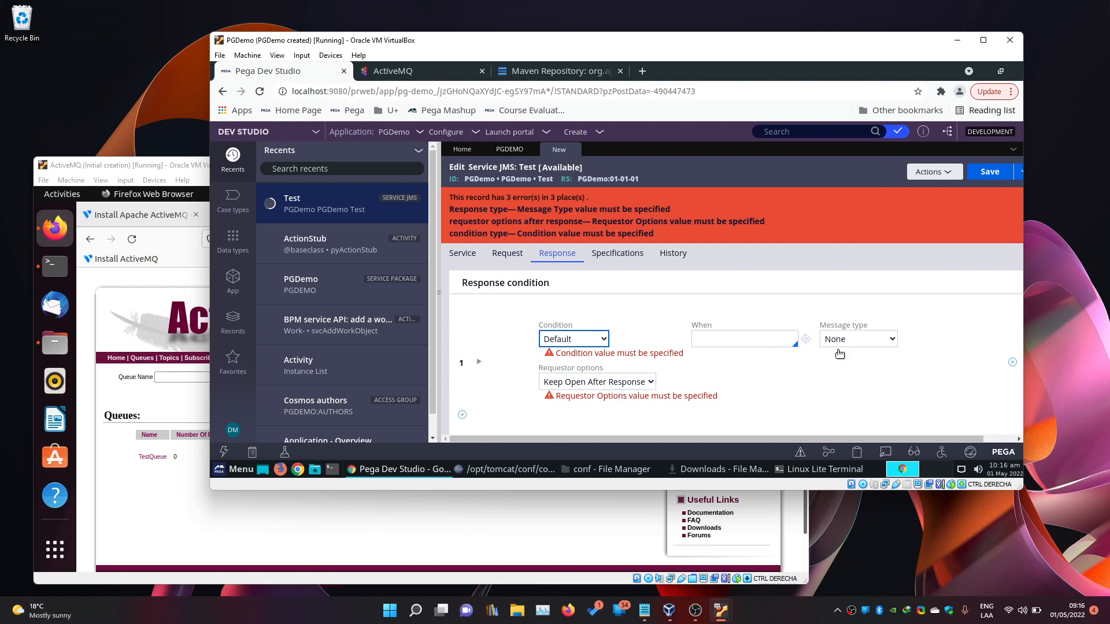
{"action": "left_click", "coordinate": [975, 176]}
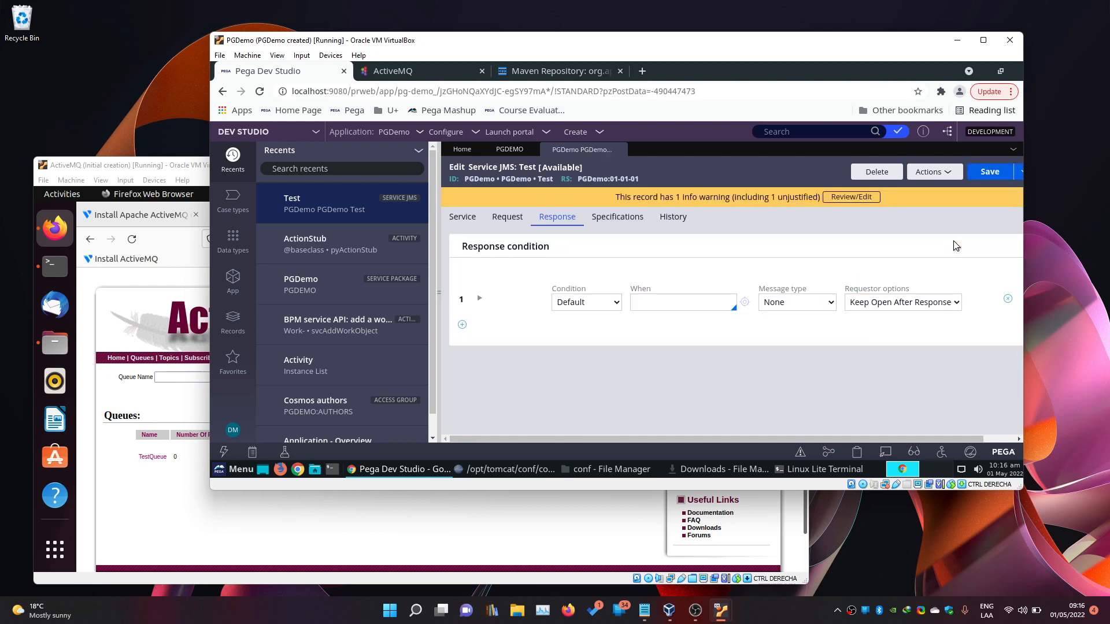
{"action": "left_click", "coordinate": [470, 217]}
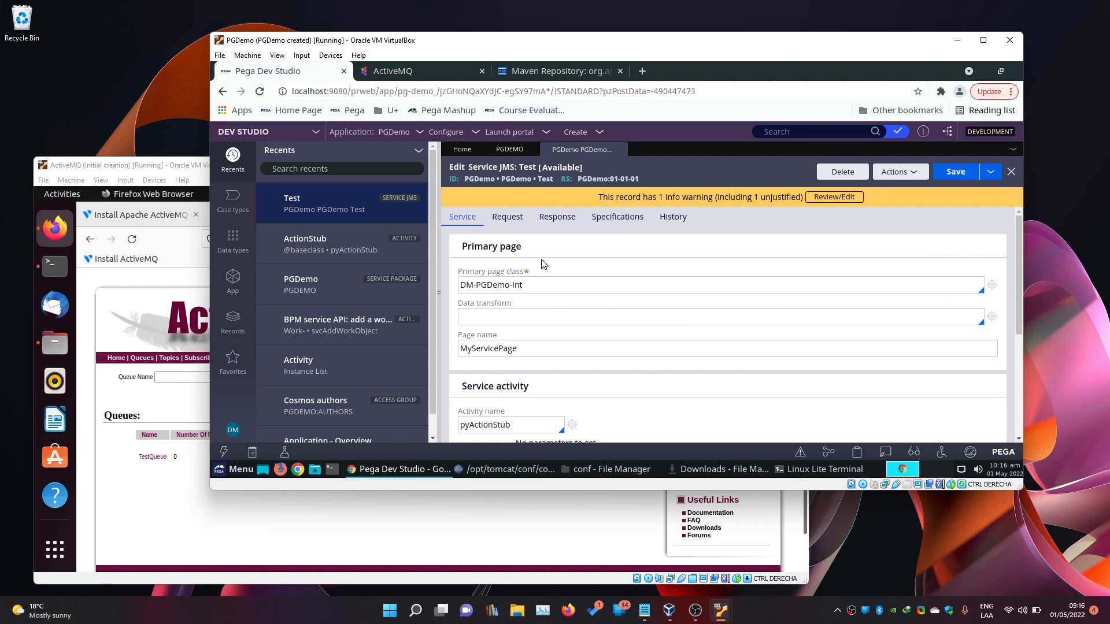
Create a JMS Listener named Test via Create > Integration-Resources.
{"action": "left_click", "coordinate": [590, 133]}
{"action": "mouse_move", "coordinate": [593, 151]}
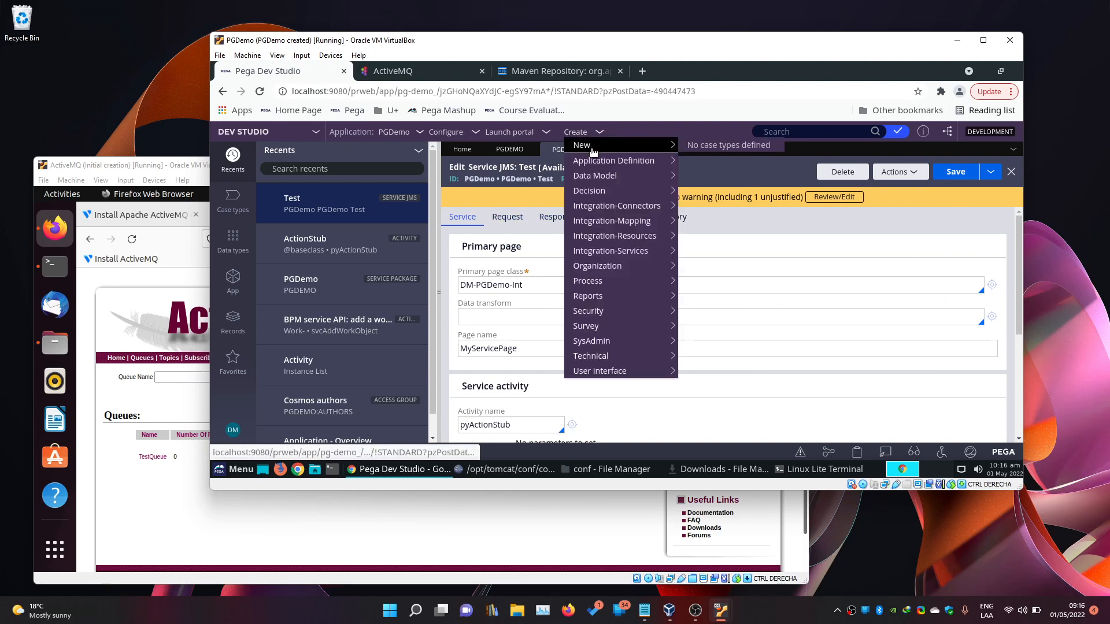
{"action": "mouse_move", "coordinate": [637, 240]}
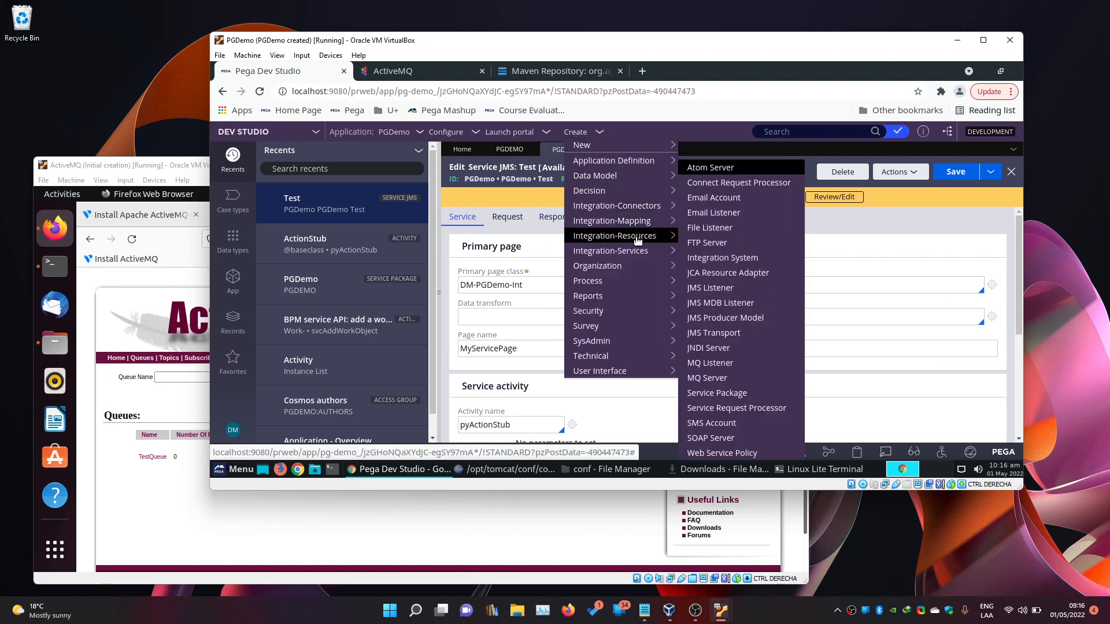
{"action": "left_click", "coordinate": [712, 288]}
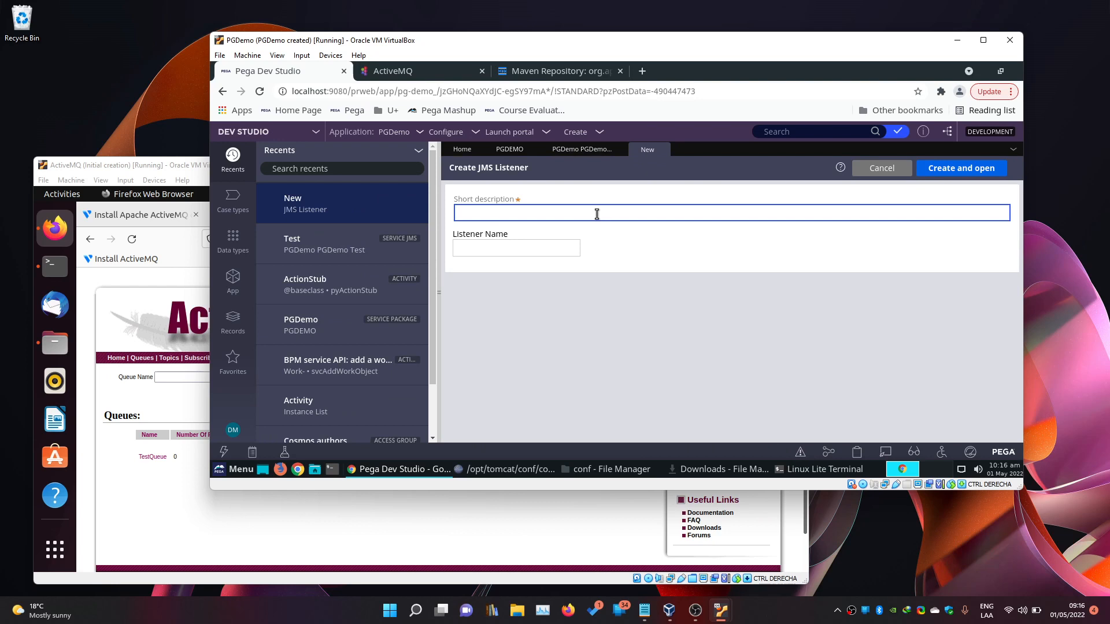
{"action": "key", "text": "Tab"}
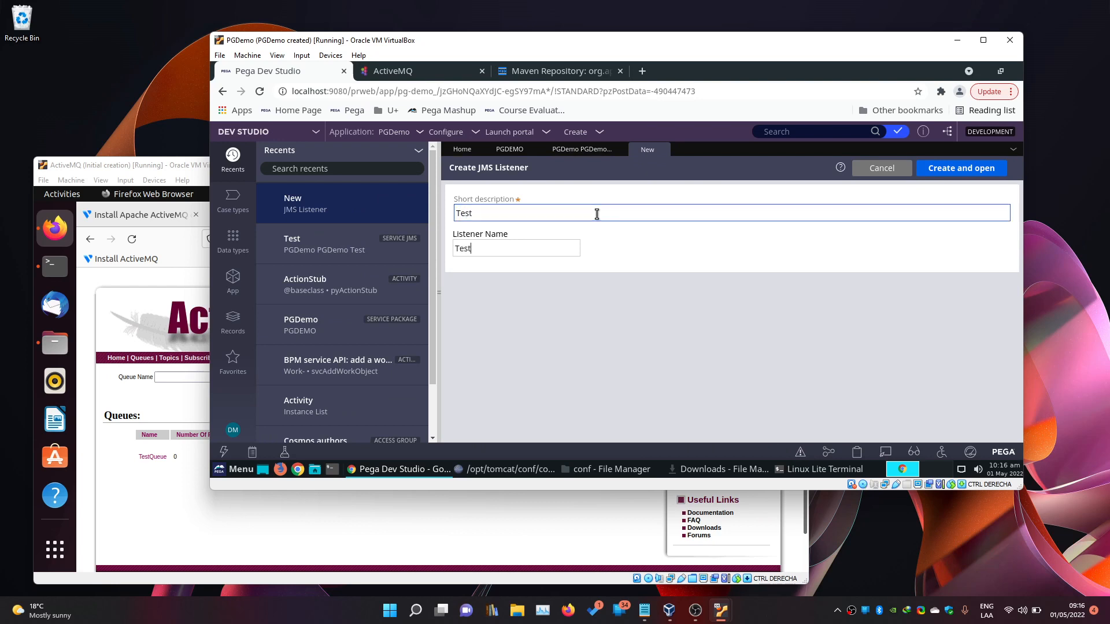
{"action": "left_click", "coordinate": [960, 168]}
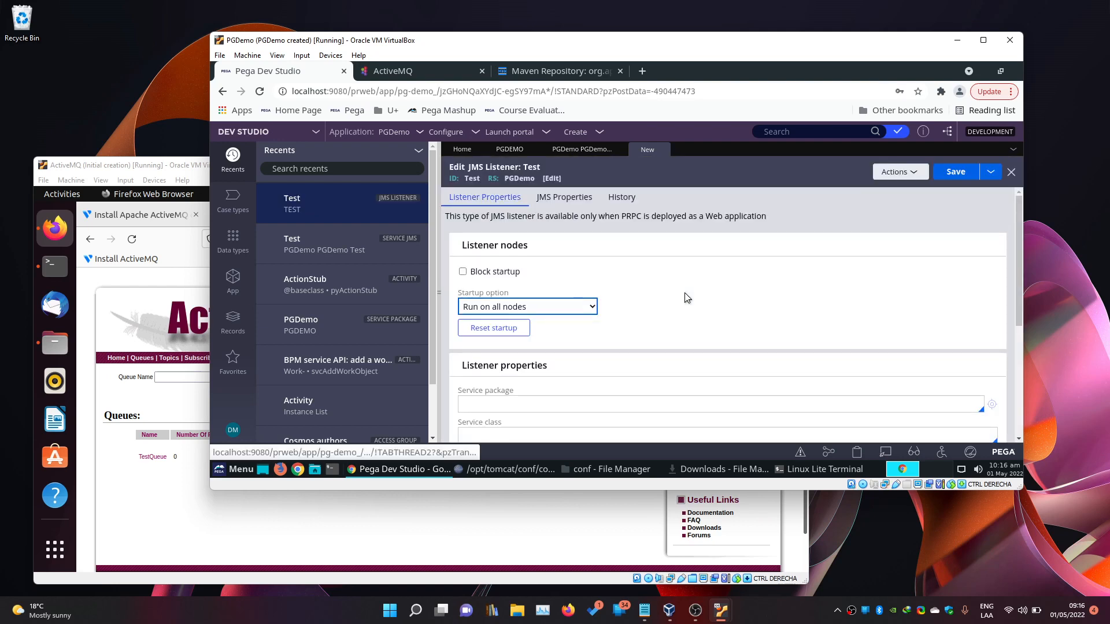
Set the listener's service package and class to PGDemo and service method to Test.
{"action": "scroll", "coordinate": [637, 315], "scroll_direction": "down", "scroll_amount": 2}
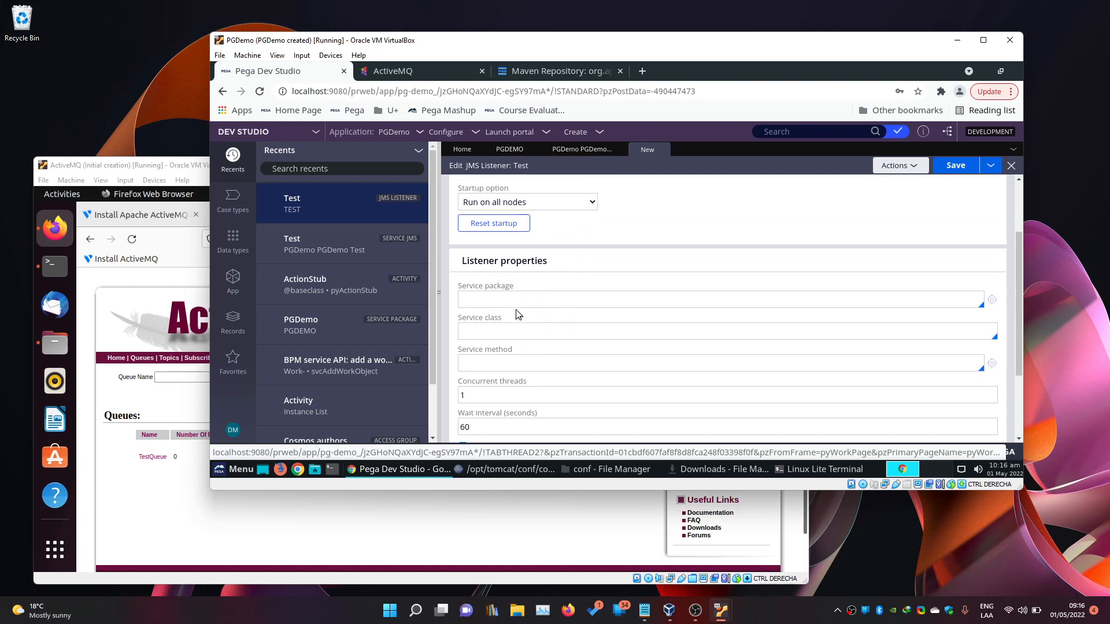
{"action": "left_click", "coordinate": [590, 294]}
{"action": "key", "text": "Down"}
{"action": "key", "text": "Down"}
{"action": "key", "text": "Return"}
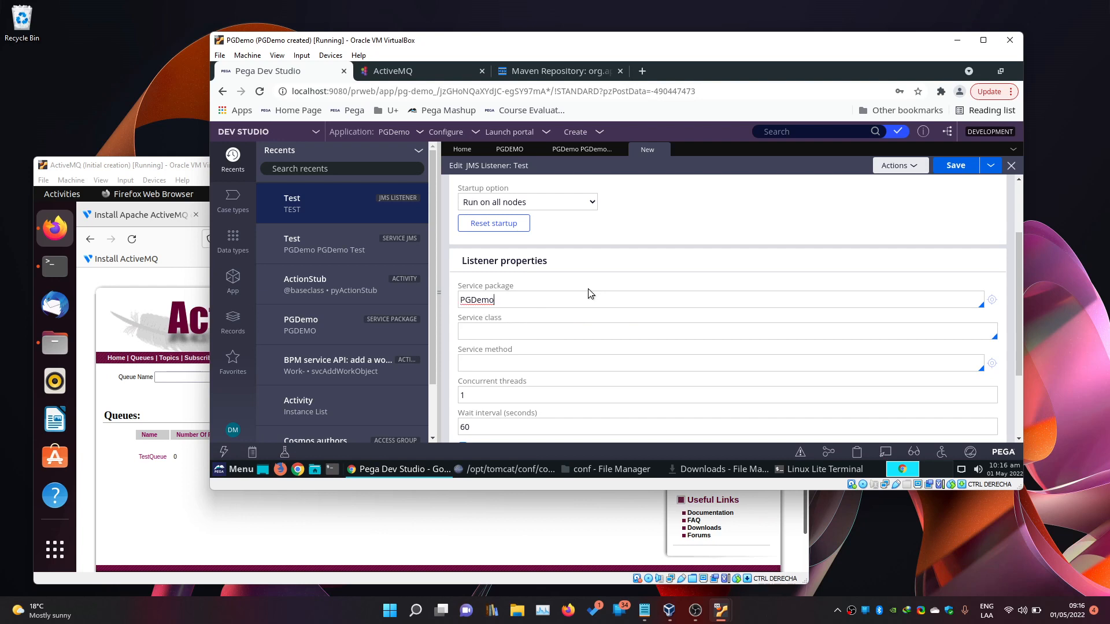
{"action": "left_click", "coordinate": [556, 331]}
{"action": "key", "text": "Down"}
{"action": "key", "text": "Down"}
{"action": "key", "text": "Return"}
{"action": "left_click", "coordinate": [533, 362]}
{"action": "key", "text": "Down"}
{"action": "key", "text": "Down"}
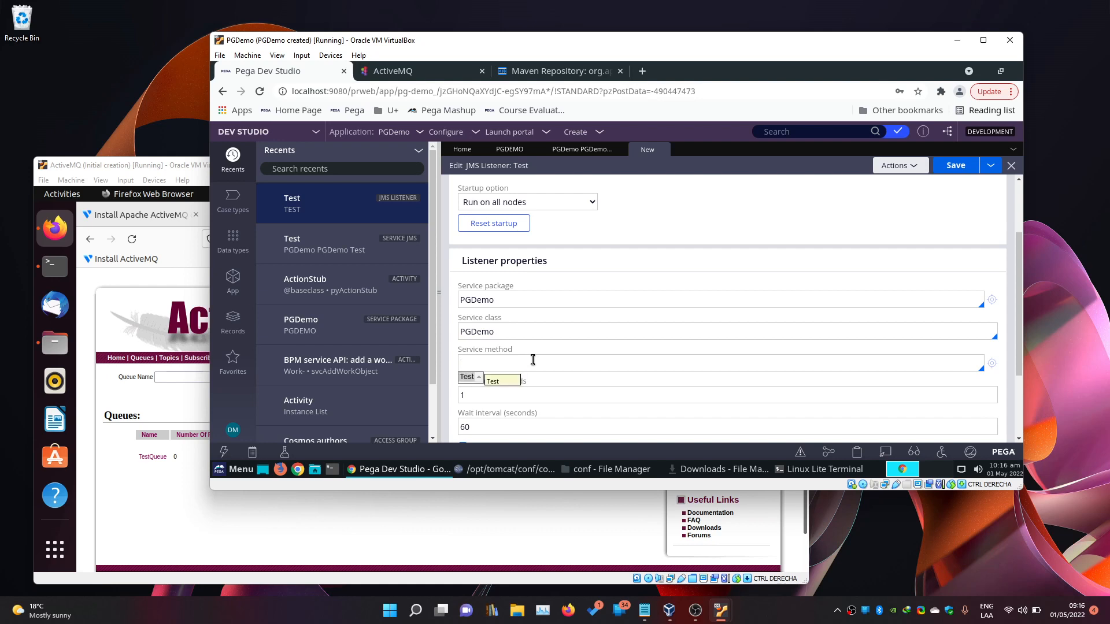
{"action": "key", "text": "Return"}
Show the JMS Properties and expand the Messaging model choices.
{"action": "scroll", "coordinate": [604, 380], "scroll_direction": "down", "scroll_amount": 3}
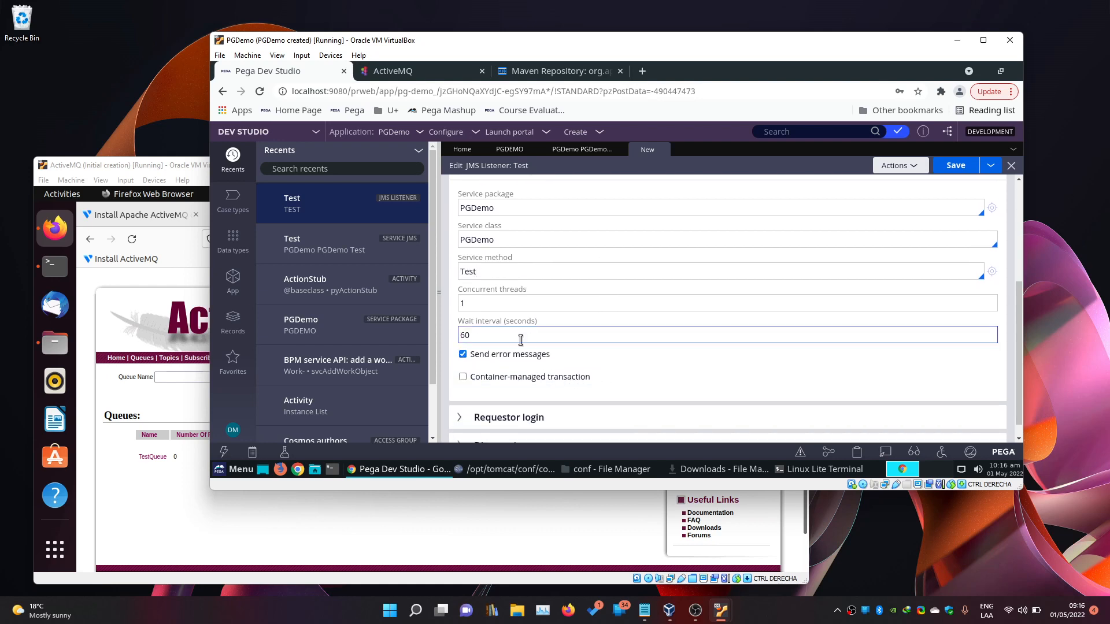
{"action": "scroll", "coordinate": [647, 389], "scroll_direction": "down", "scroll_amount": 1}
{"action": "scroll", "coordinate": [647, 390], "scroll_direction": "up", "scroll_amount": 5}
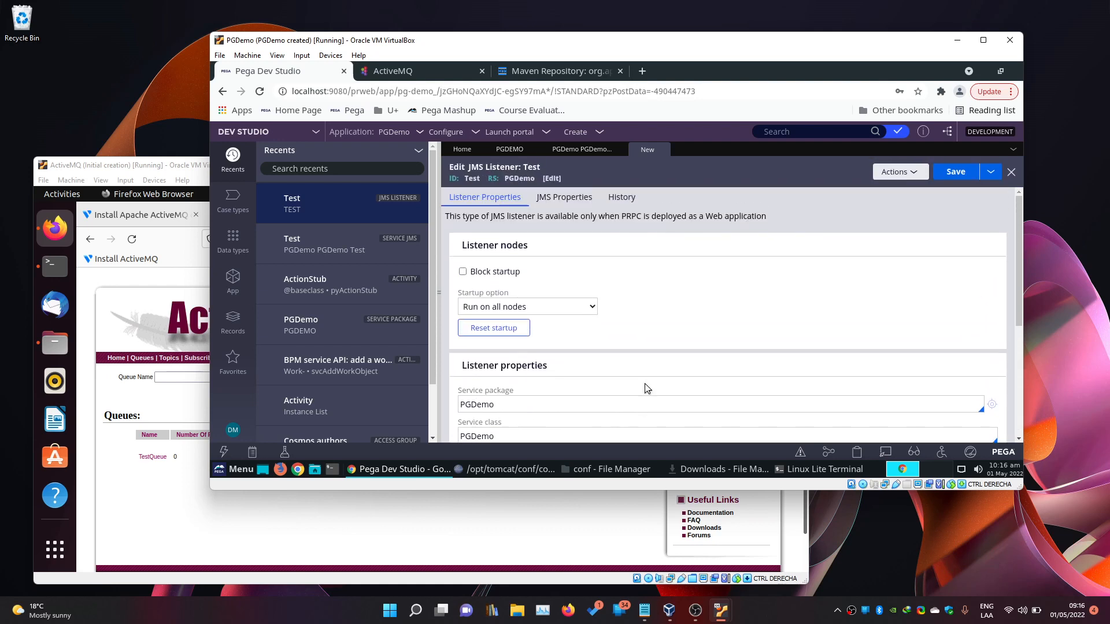
{"action": "left_click", "coordinate": [564, 198]}
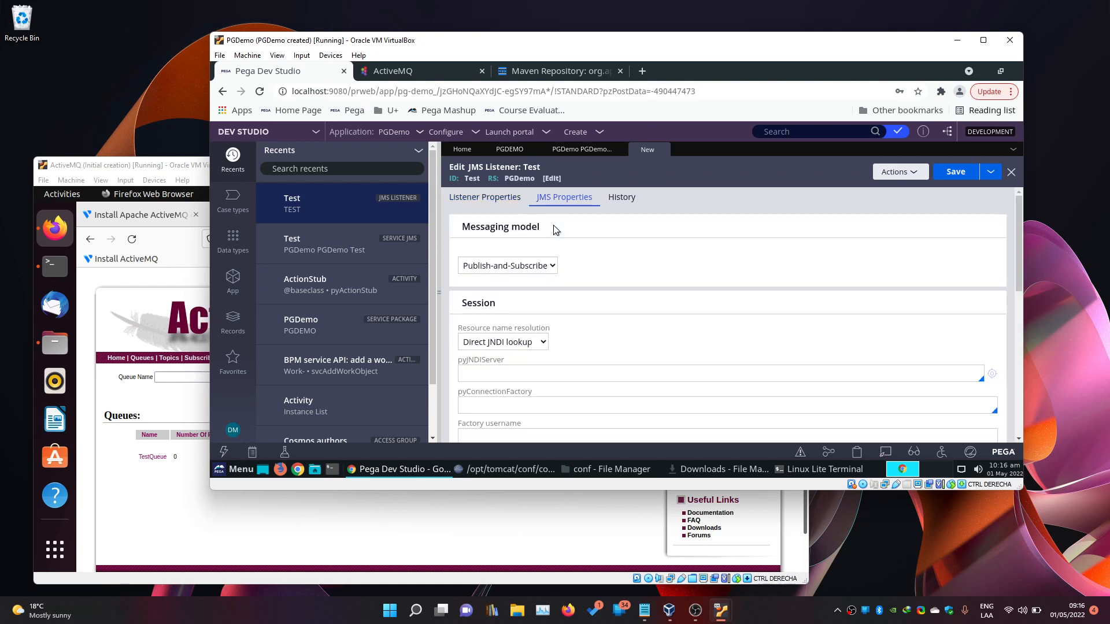
{"action": "left_click", "coordinate": [544, 267]}
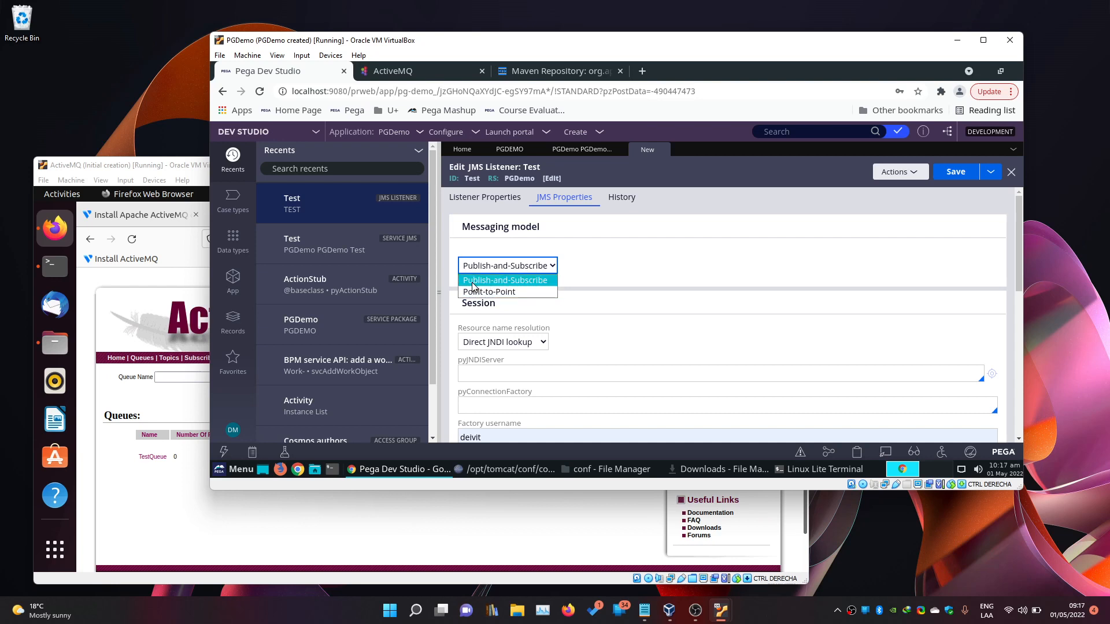
Choose the Point-to-Point messaging model and review the resource name resolution choices.
{"action": "left_click", "coordinate": [507, 293]}
{"action": "scroll", "coordinate": [587, 306], "scroll_direction": "down", "scroll_amount": 1}
{"action": "scroll", "coordinate": [588, 307], "scroll_direction": "down", "scroll_amount": 1}
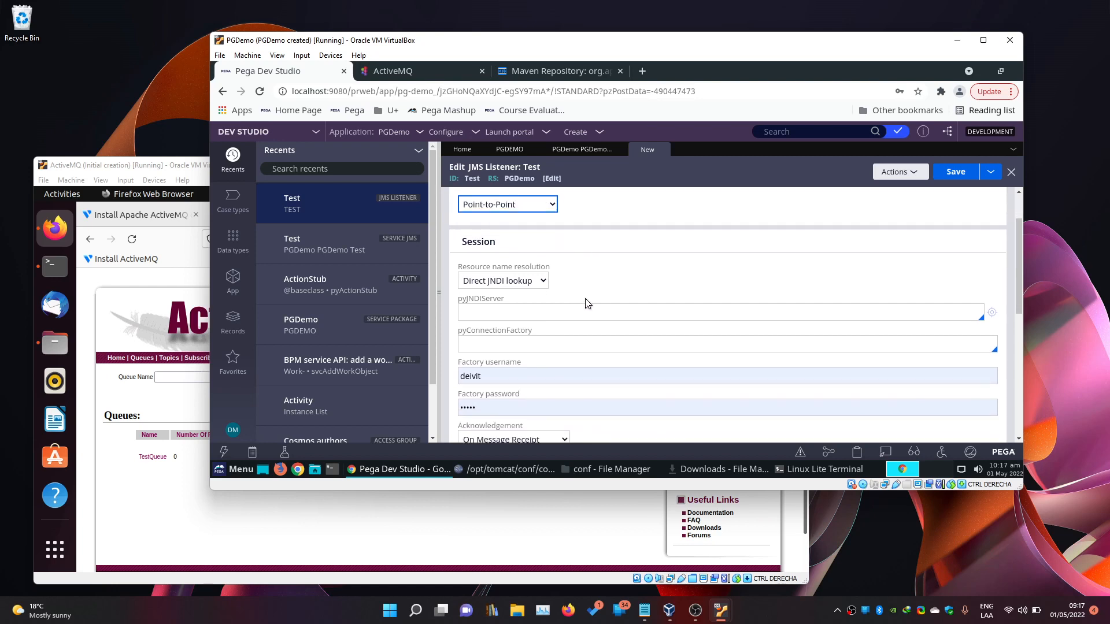
{"action": "left_click", "coordinate": [546, 283]}
{"action": "left_click", "coordinate": [546, 287]}
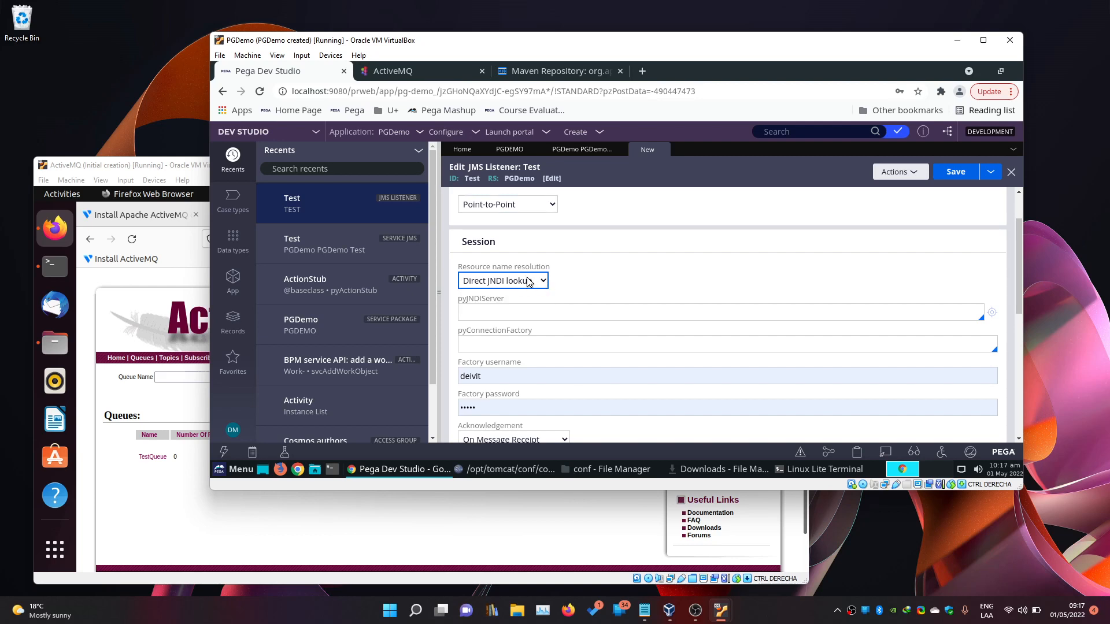
{"action": "left_click", "coordinate": [505, 286]}
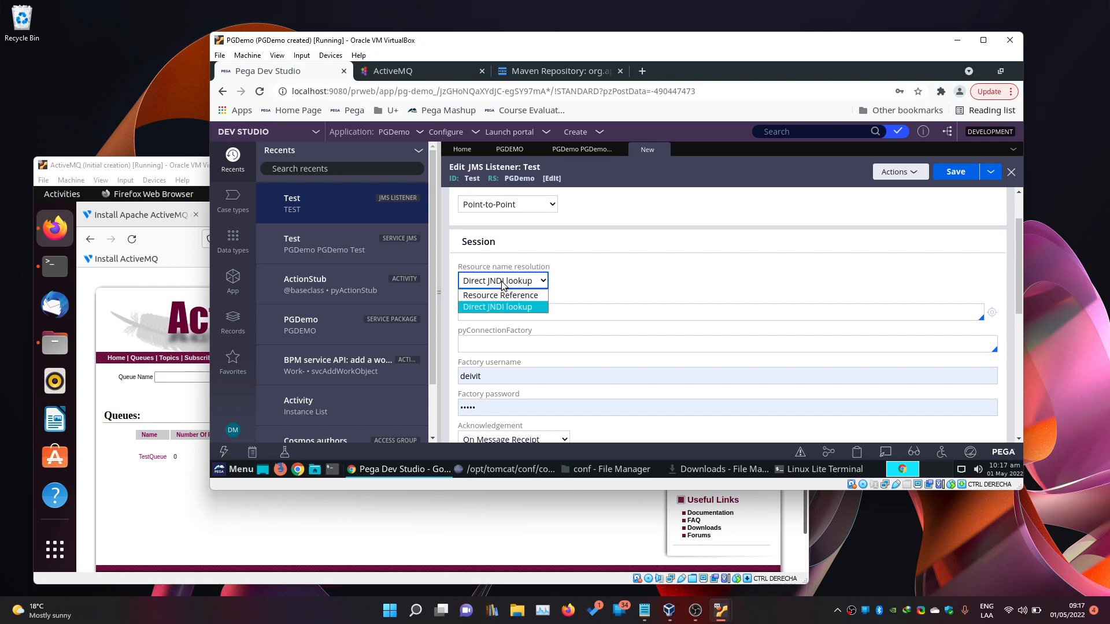
{"action": "left_click", "coordinate": [503, 286]}
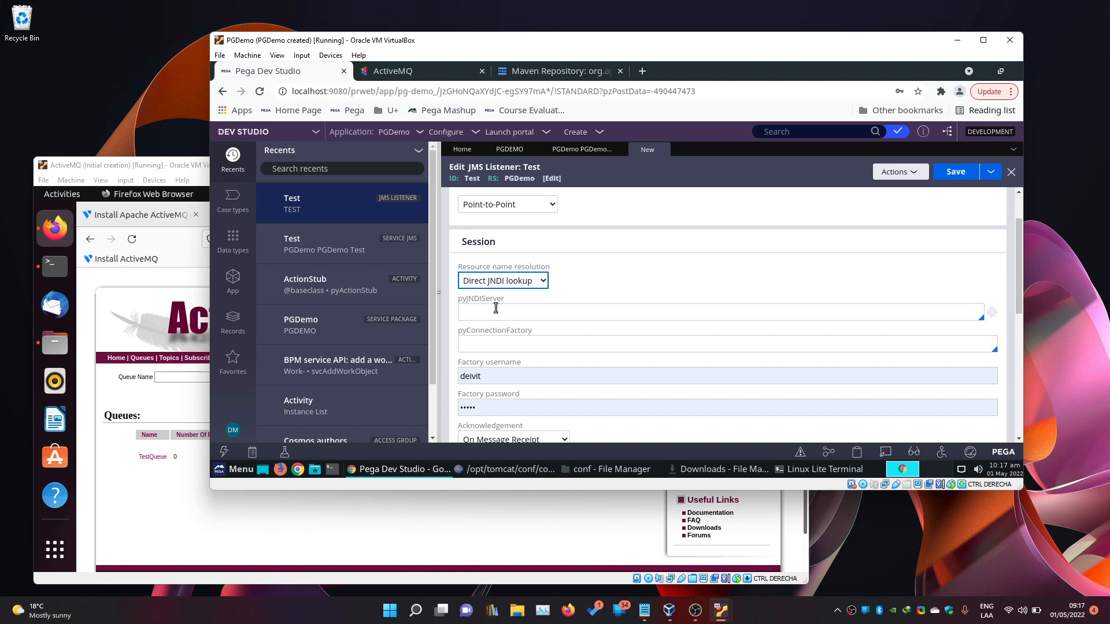
Switch resource name resolution to Resource Reference and begin entering the connection factory.
{"action": "left_click", "coordinate": [492, 308]}
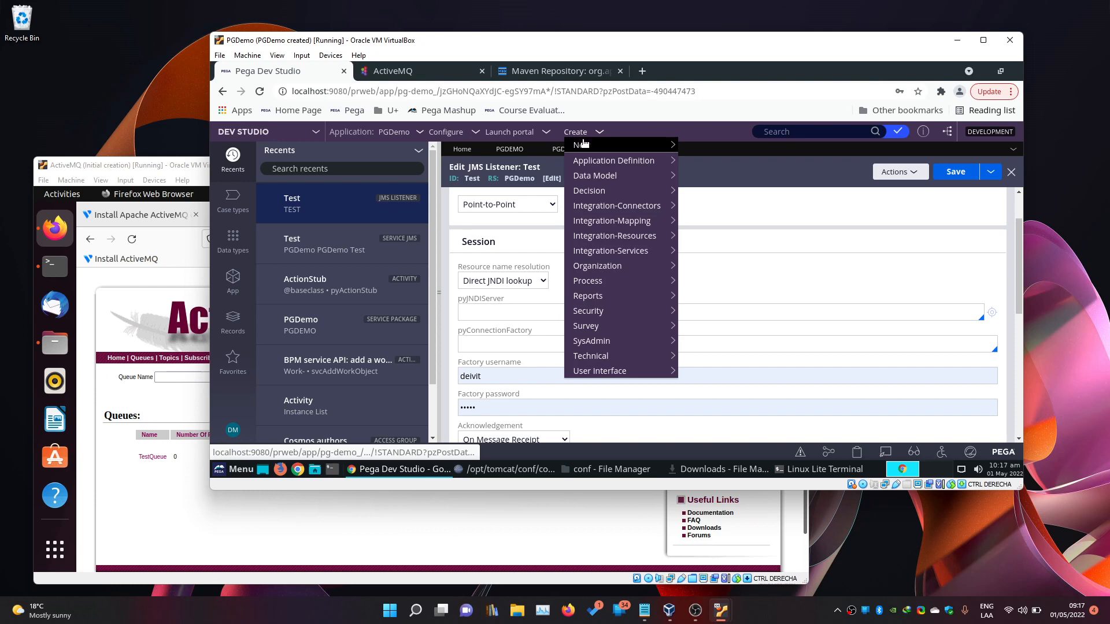
{"action": "mouse_move", "coordinate": [607, 236]}
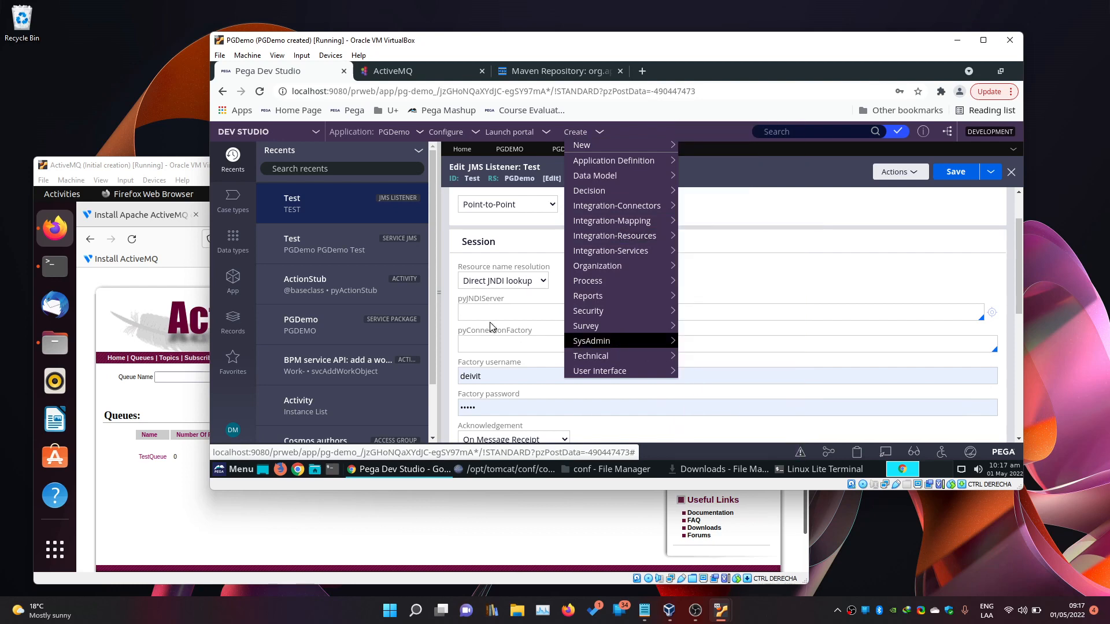
{"action": "left_click", "coordinate": [528, 281]}
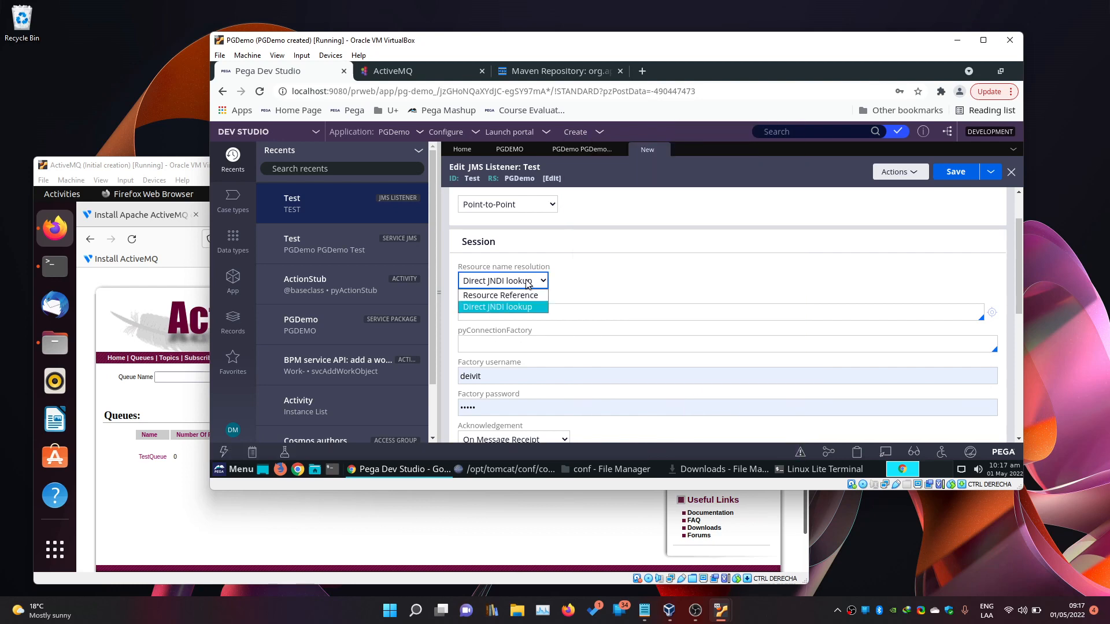
{"action": "left_click", "coordinate": [496, 296]}
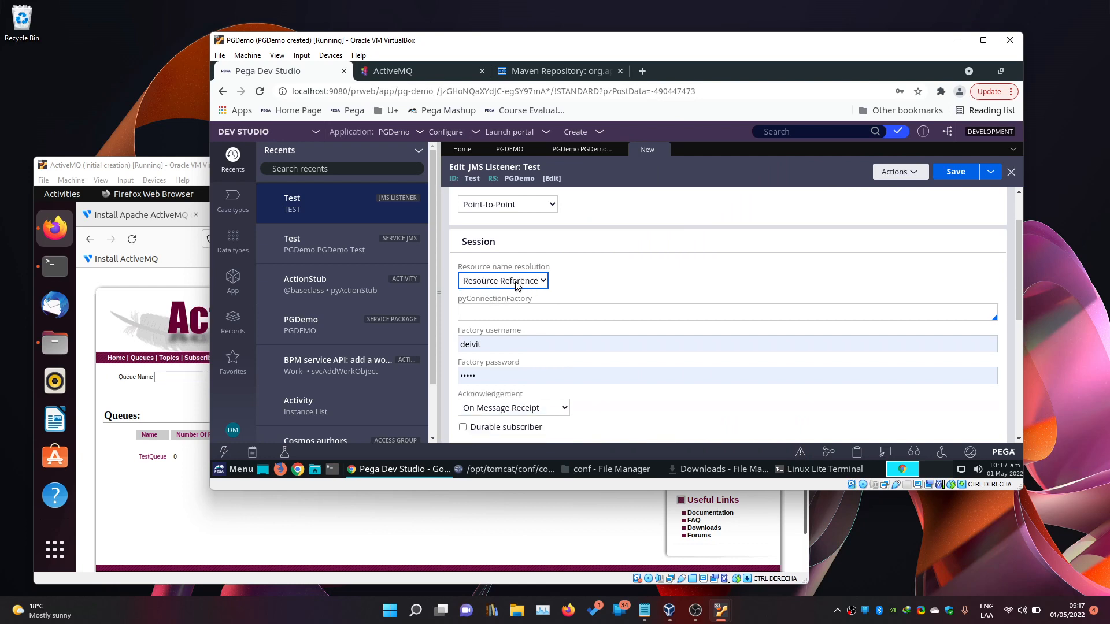
{"action": "left_click", "coordinate": [543, 310]}
{"action": "left_click", "coordinate": [548, 314]}
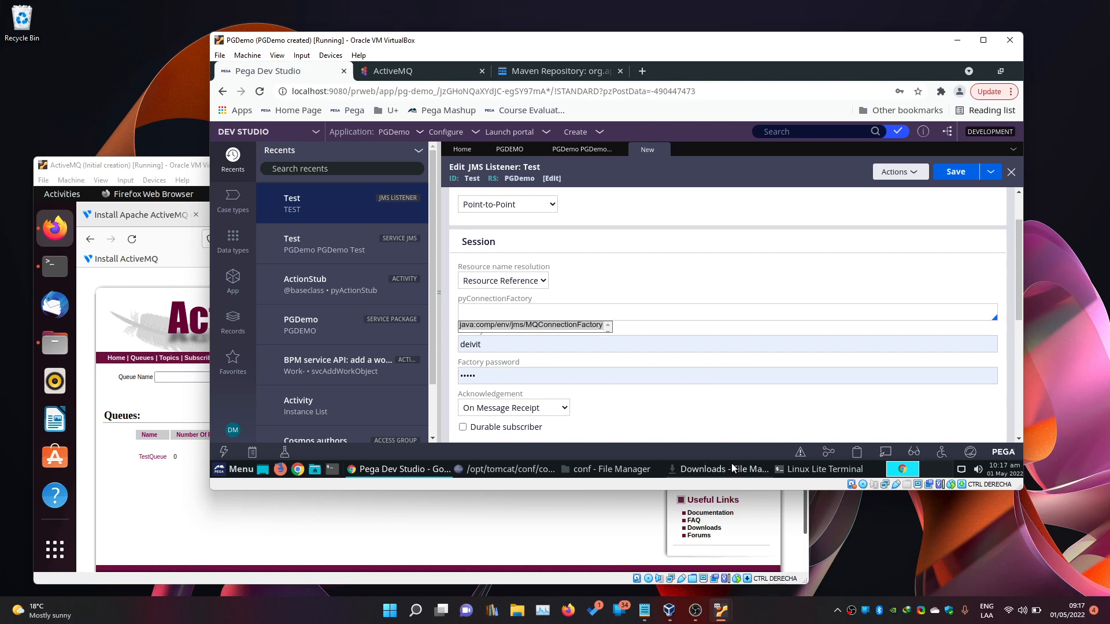
Look up the MQConnectionFactory resource name in context.xml.
{"action": "left_click", "coordinate": [596, 465]}
{"action": "left_click", "coordinate": [596, 466]}
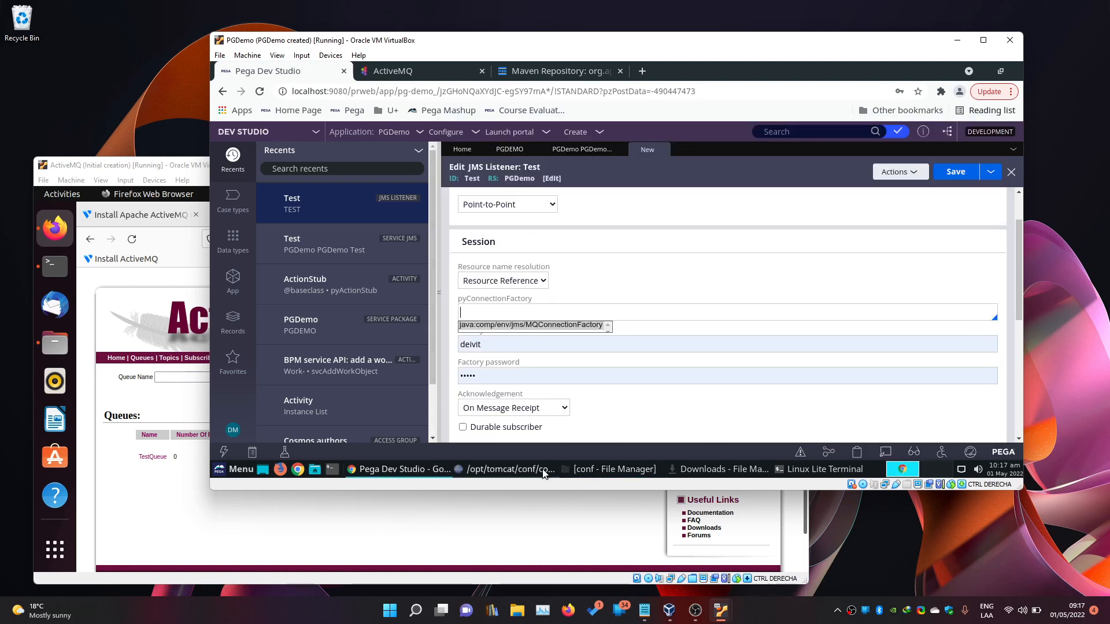
{"action": "left_click", "coordinate": [508, 469]}
{"action": "left_click_drag", "start_coordinate": [491, 228], "coordinate": [591, 228]}
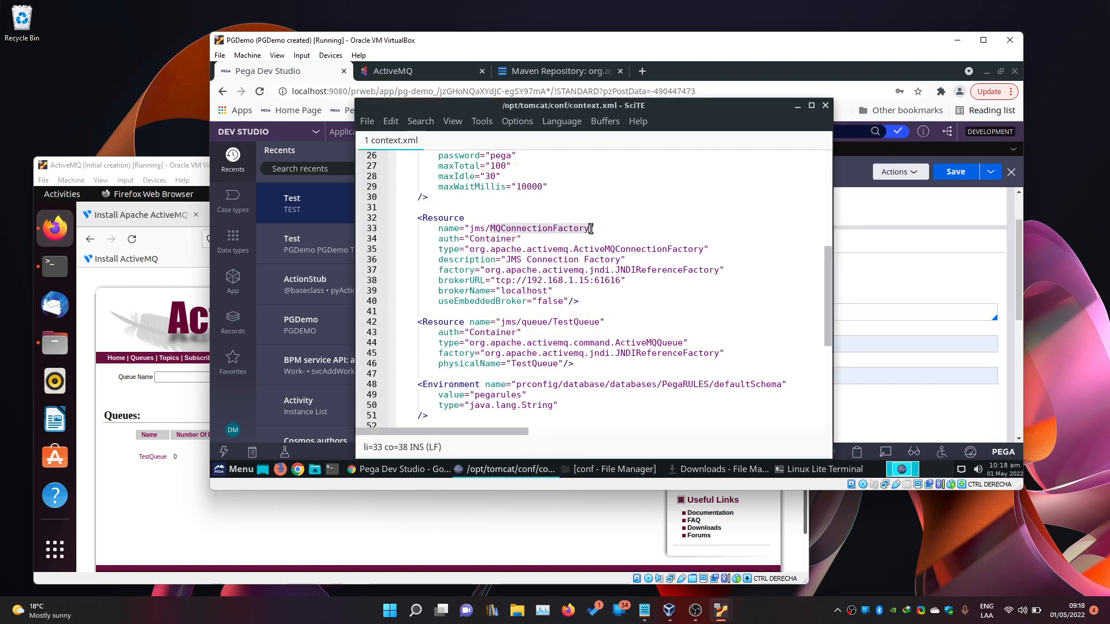
{"action": "left_click", "coordinate": [797, 106]}
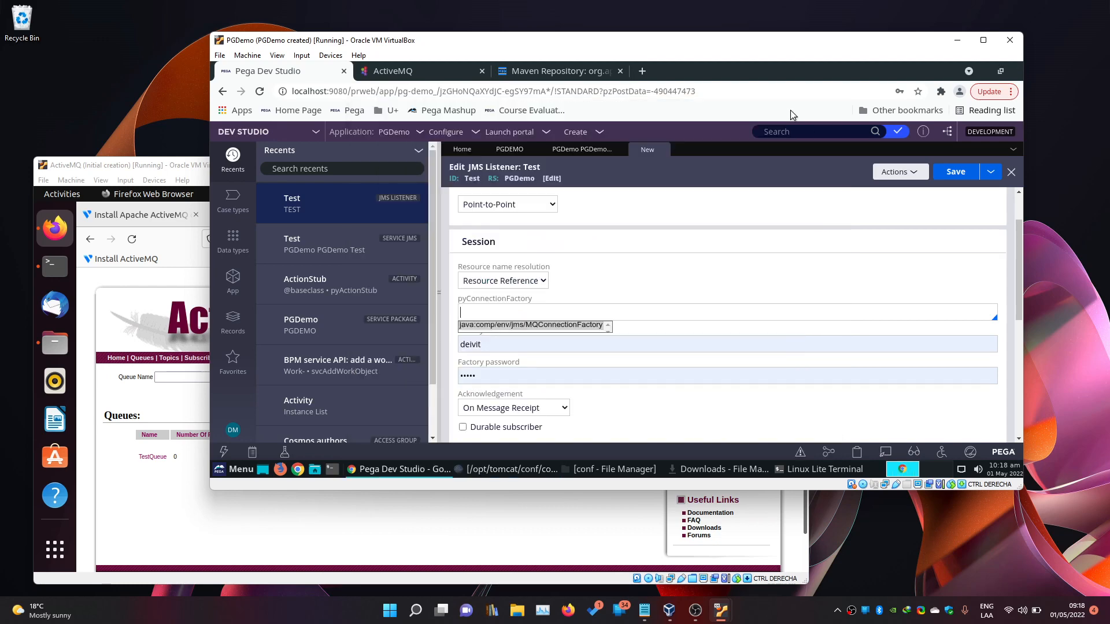
Set the connection factory to java:comp/env/jms/MQConnectionFactory and clear the factory username and password.
{"action": "left_click", "coordinate": [494, 325]}
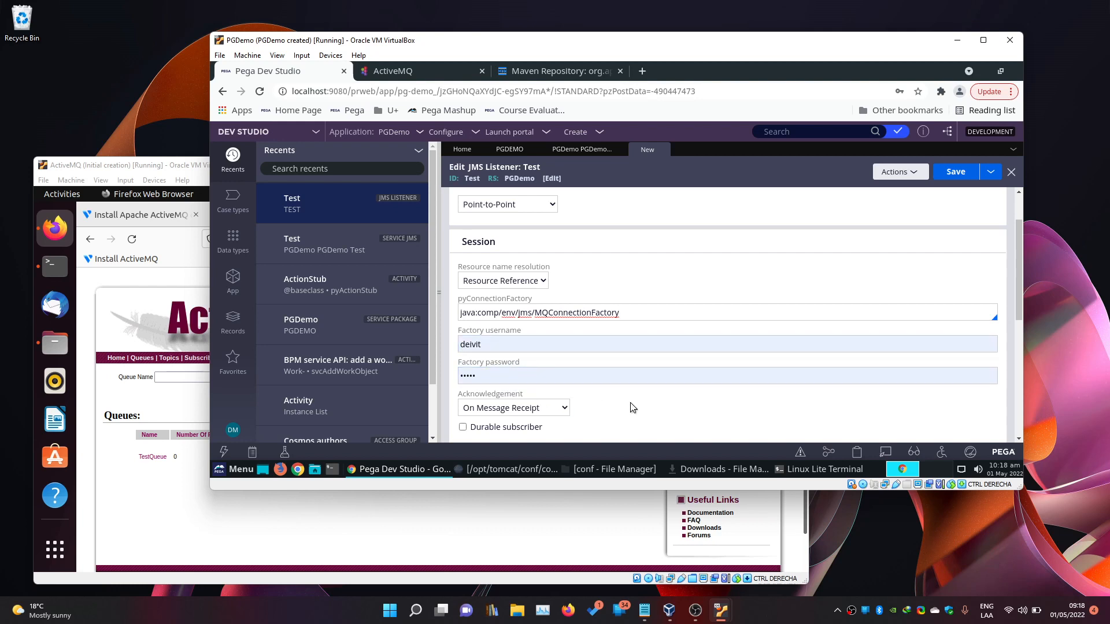
{"action": "left_click", "coordinate": [560, 345]}
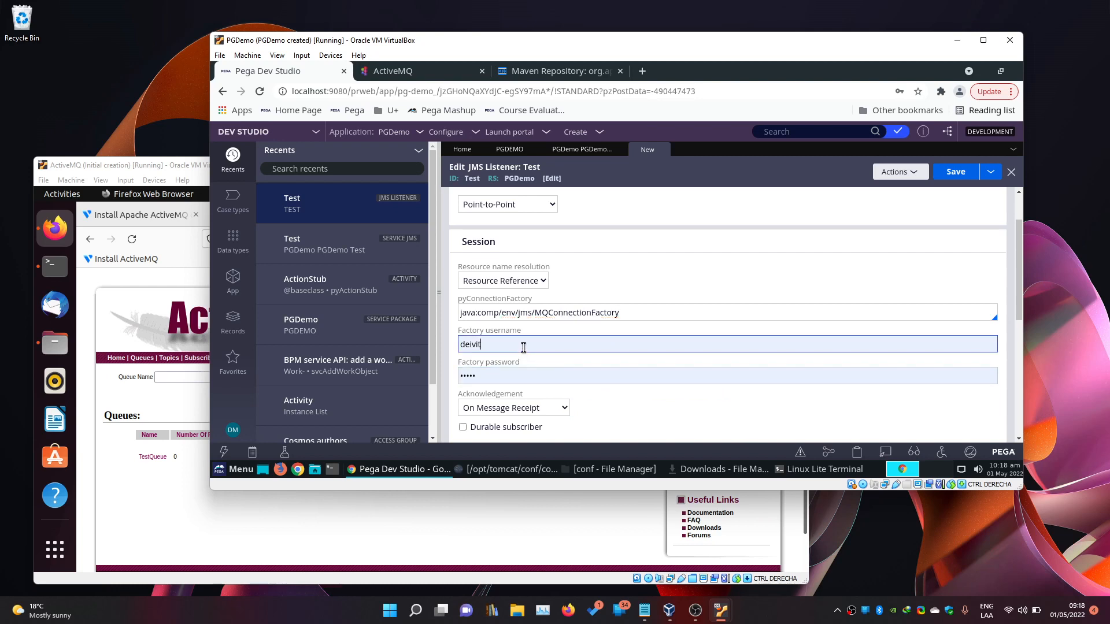
{"action": "key", "text": "ctrl+a"}
{"action": "key", "text": "BackSpace"}
{"action": "left_click", "coordinate": [669, 375]}
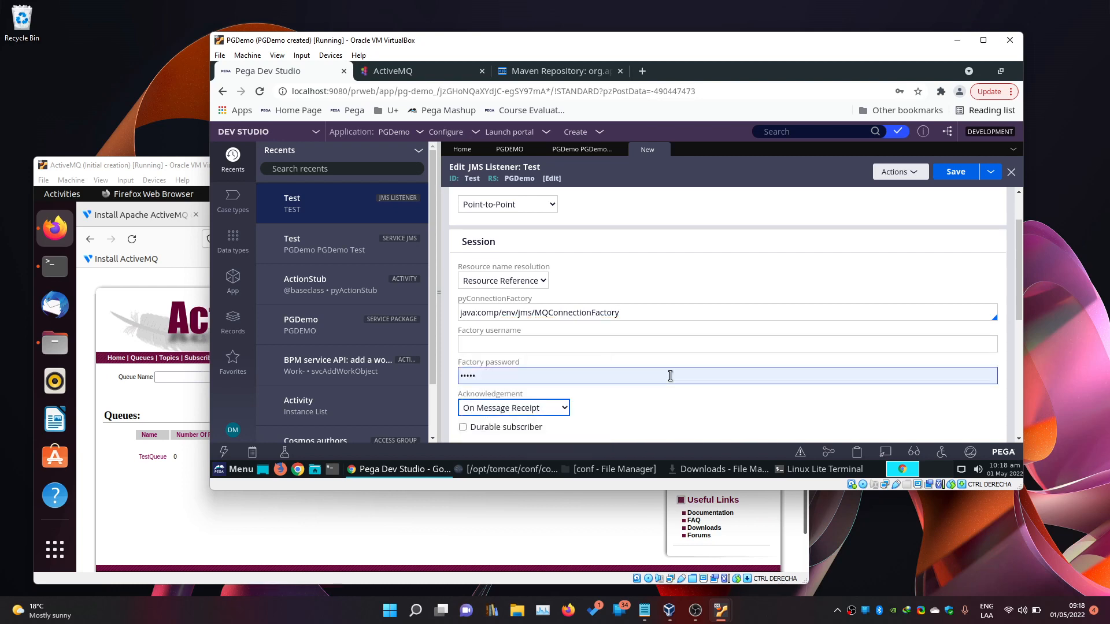
{"action": "left_click", "coordinate": [681, 401]}
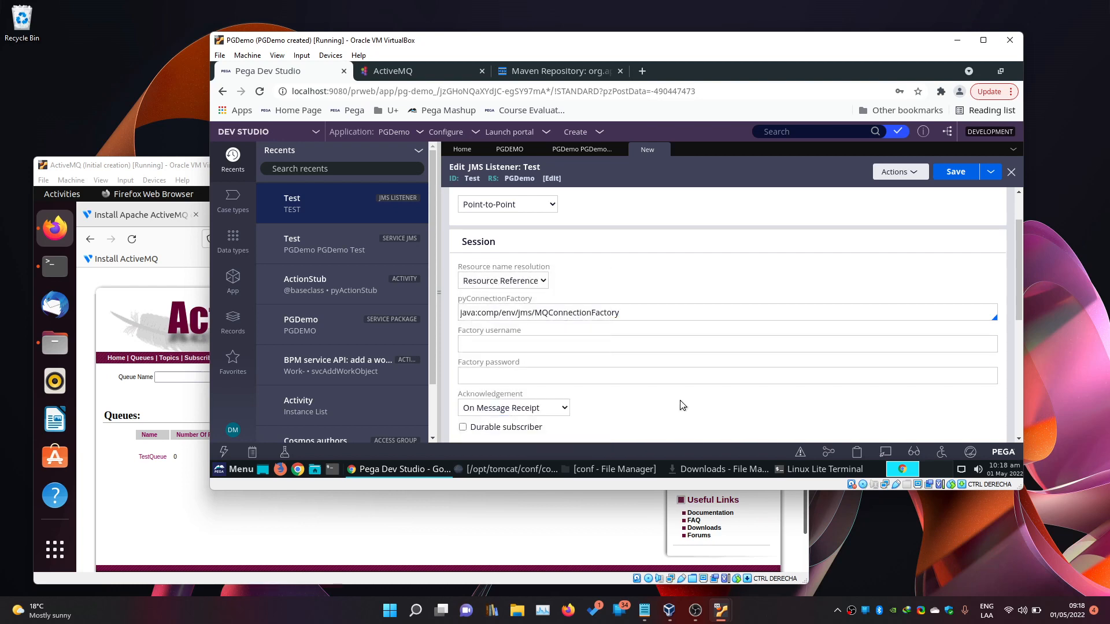
{"action": "scroll", "coordinate": [686, 293], "scroll_direction": "up", "scroll_amount": 1}
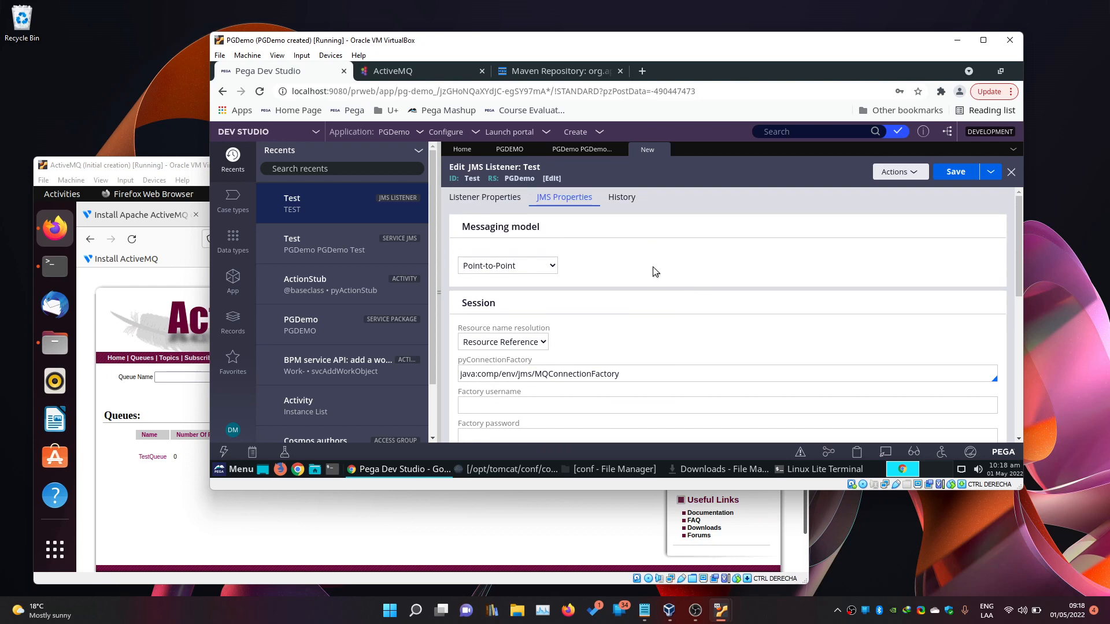
{"action": "scroll", "coordinate": [740, 316], "scroll_direction": "down", "scroll_amount": 1}
{"action": "scroll", "coordinate": [747, 341], "scroll_direction": "down", "scroll_amount": 4}
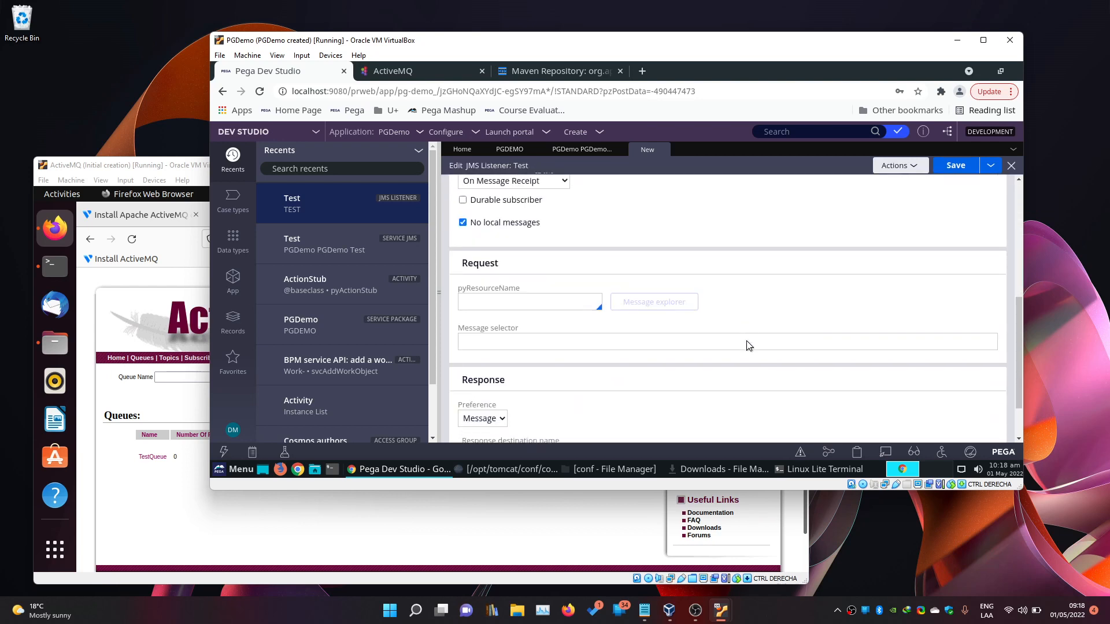
Set the resource name to java:comp/env/jms/queue/TestQueue, checking TestQueue in context.xml.
{"action": "left_click", "coordinate": [522, 271]}
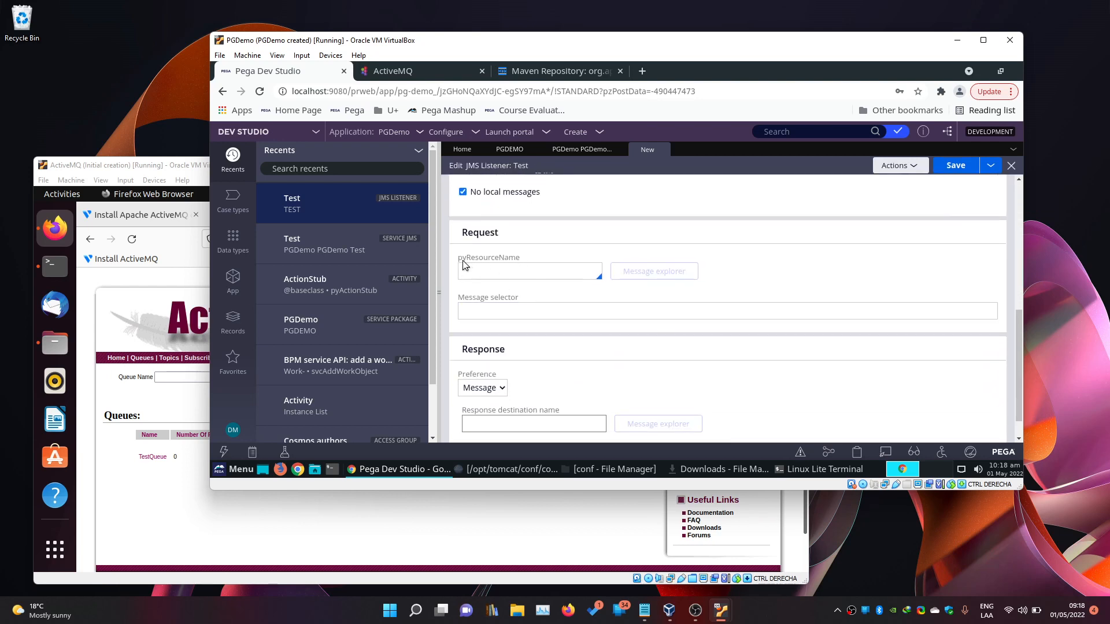
{"action": "left_click", "coordinate": [505, 273]}
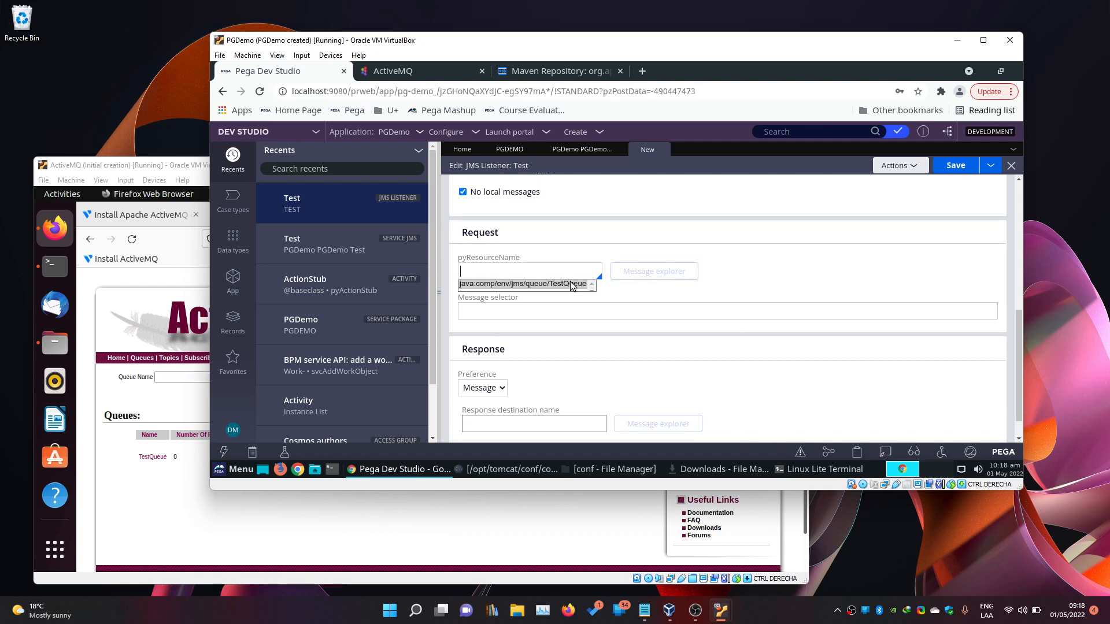
{"action": "left_click", "coordinate": [497, 469]}
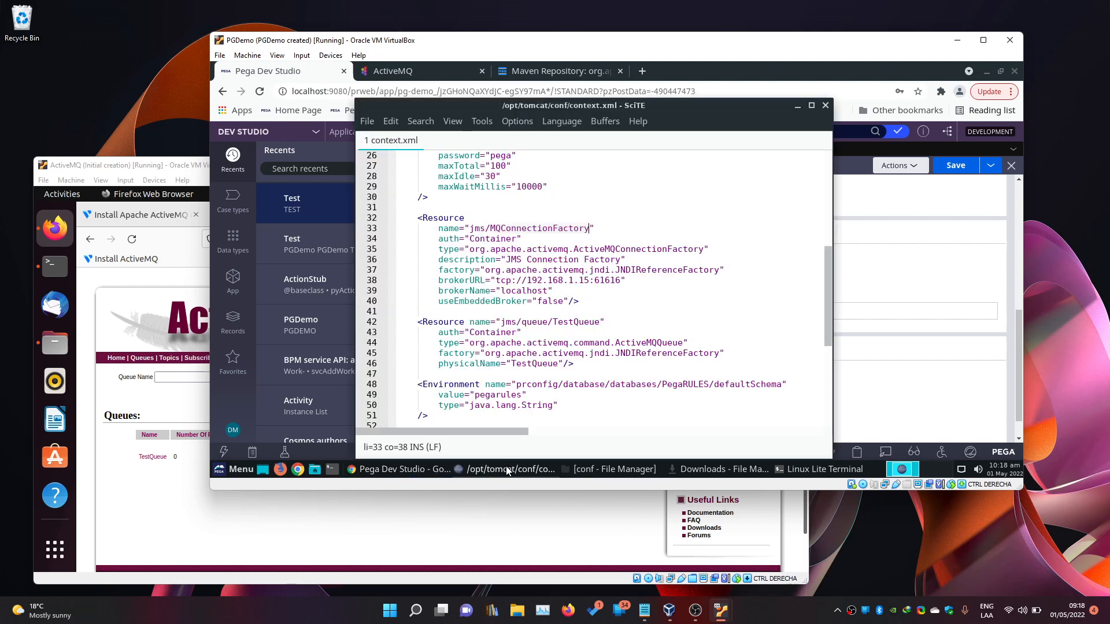
{"action": "left_click", "coordinate": [553, 322]}
{"action": "left_click_drag", "start_coordinate": [552, 322], "coordinate": [599, 323]}
{"action": "left_click", "coordinate": [797, 106]}
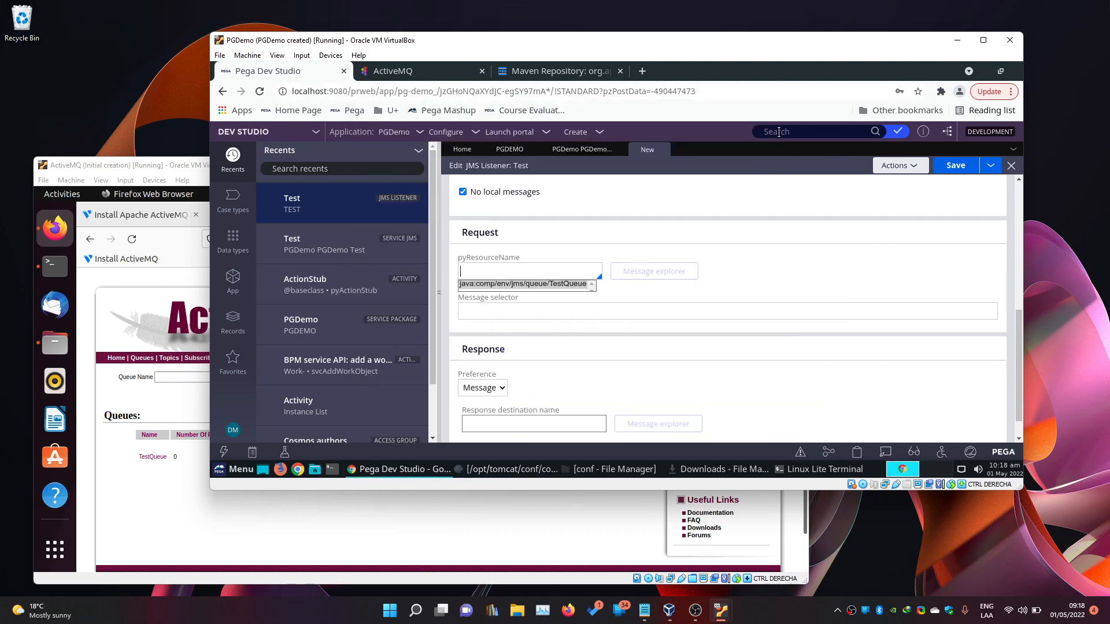
{"action": "left_click", "coordinate": [522, 283]}
Save the Test JMS listener rule.
{"action": "left_click", "coordinate": [611, 307]}
{"action": "scroll", "coordinate": [611, 306], "scroll_direction": "down", "scroll_amount": 2}
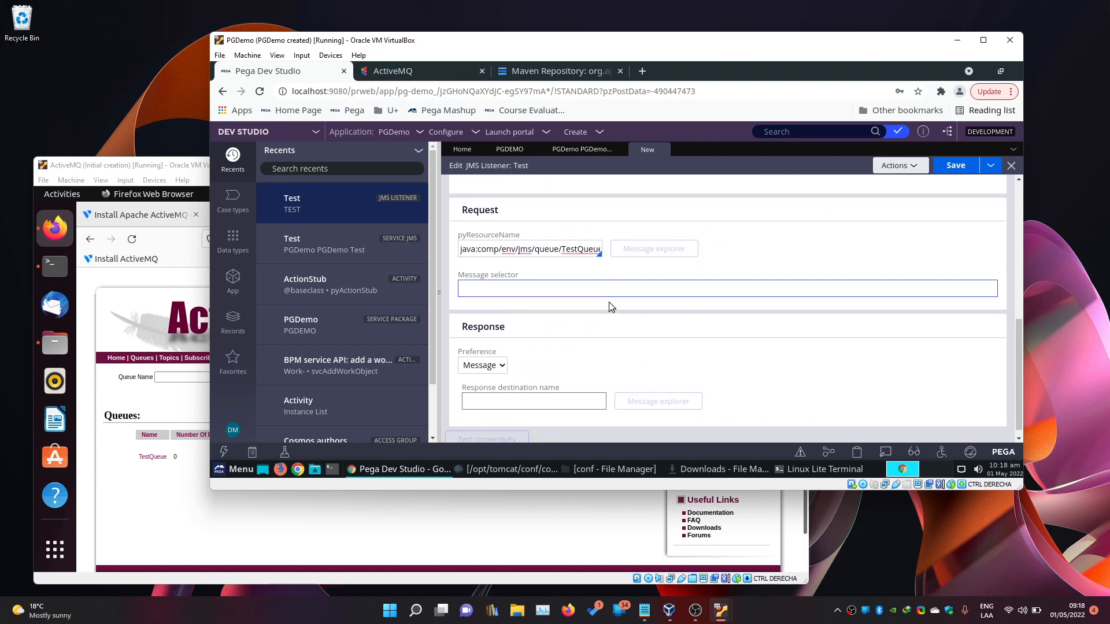
{"action": "scroll", "coordinate": [826, 345], "scroll_direction": "up", "scroll_amount": 6}
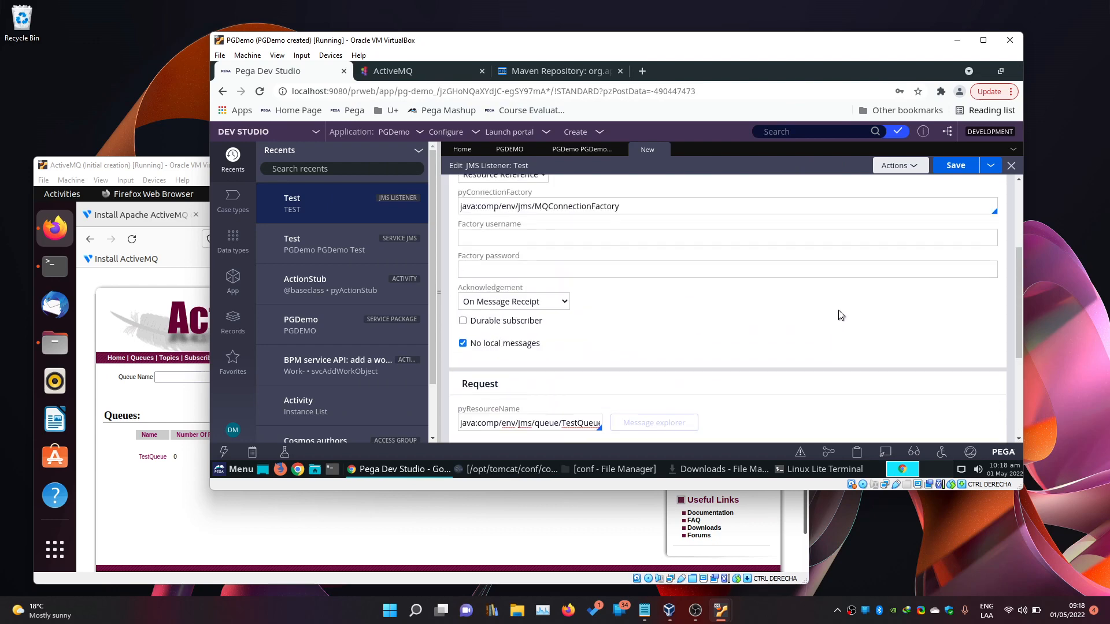
{"action": "left_click", "coordinate": [948, 174]}
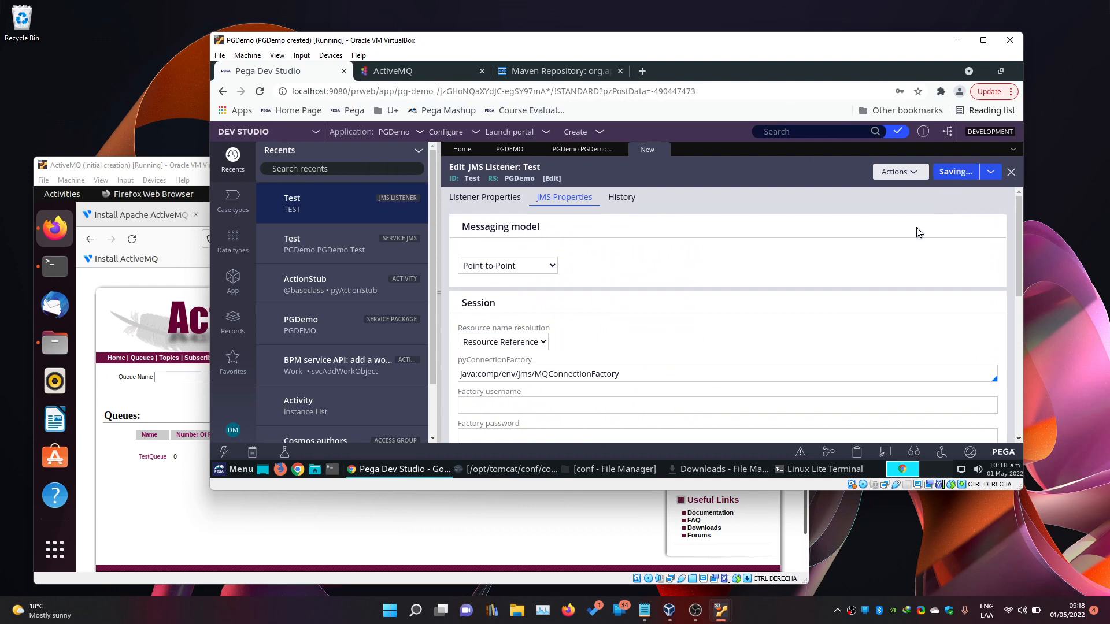
Run Test connectivity for the listener, confirm every step is Good, and close the results.
{"action": "scroll", "coordinate": [859, 284], "scroll_direction": "down", "scroll_amount": 5}
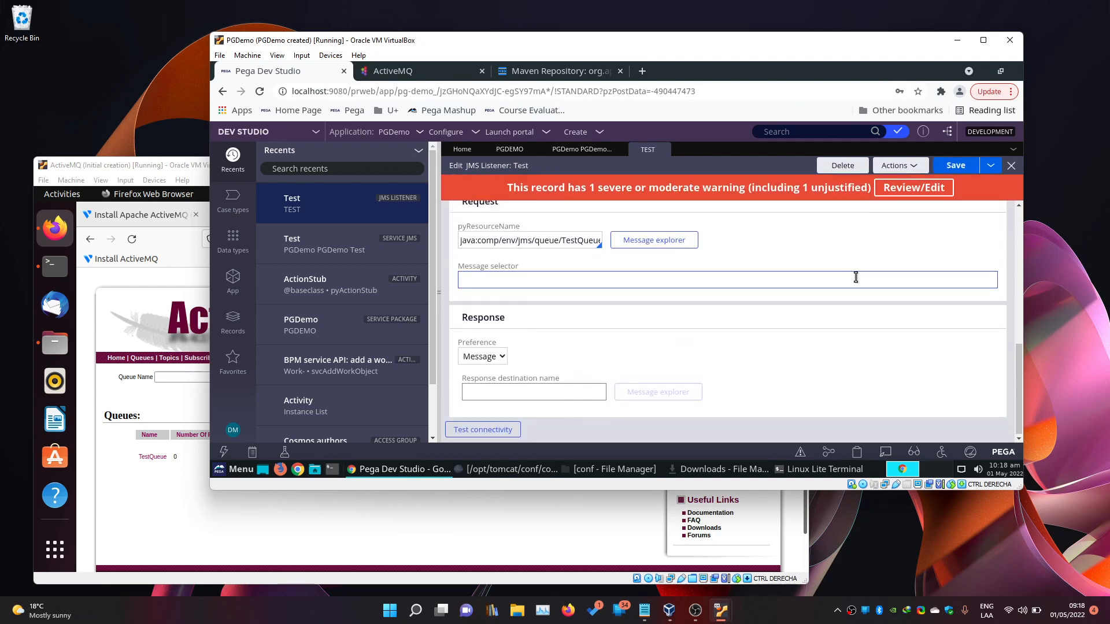
{"action": "scroll", "coordinate": [855, 277], "scroll_direction": "up", "scroll_amount": 4}
{"action": "scroll", "coordinate": [855, 277], "scroll_direction": "up", "scroll_amount": 4}
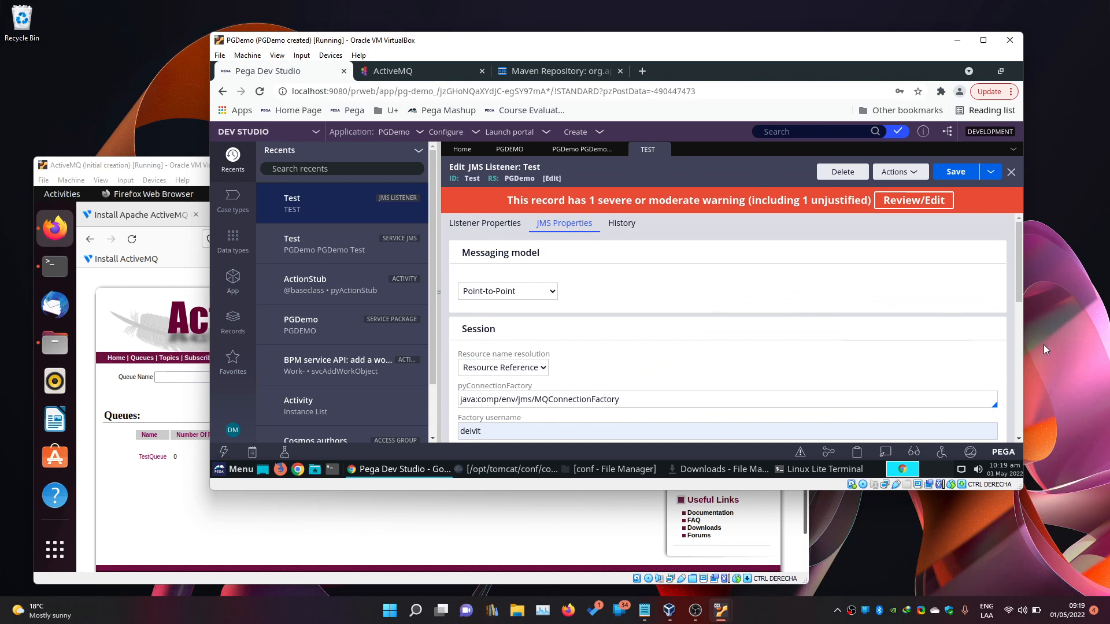
{"action": "left_click", "coordinate": [937, 354]}
{"action": "left_click", "coordinate": [1049, 350]}
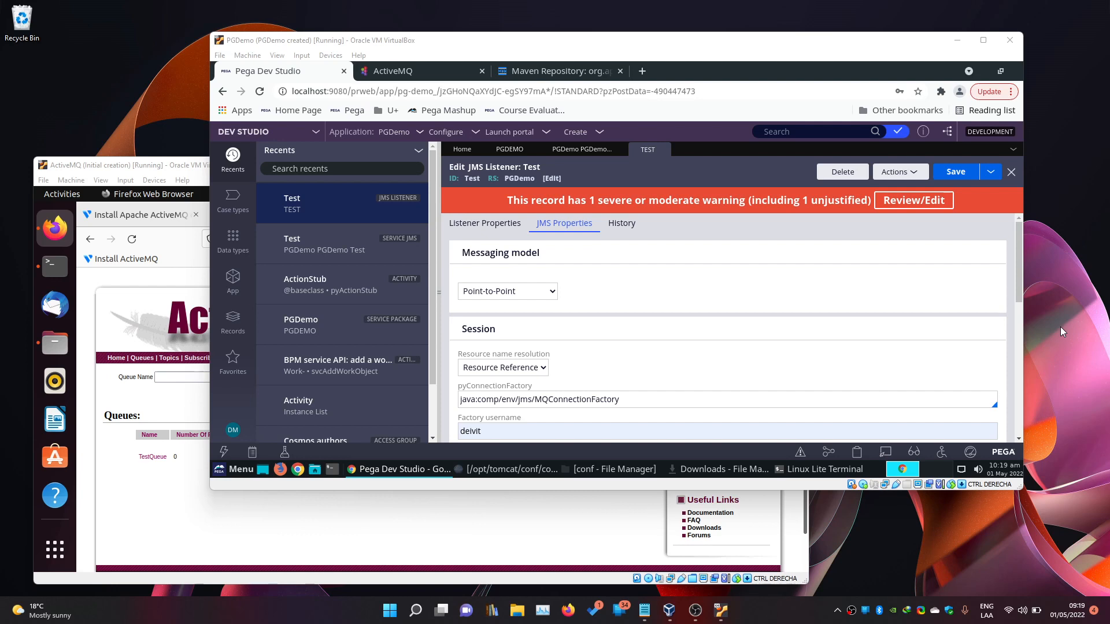
{"action": "scroll", "coordinate": [900, 310], "scroll_direction": "down", "scroll_amount": 10}
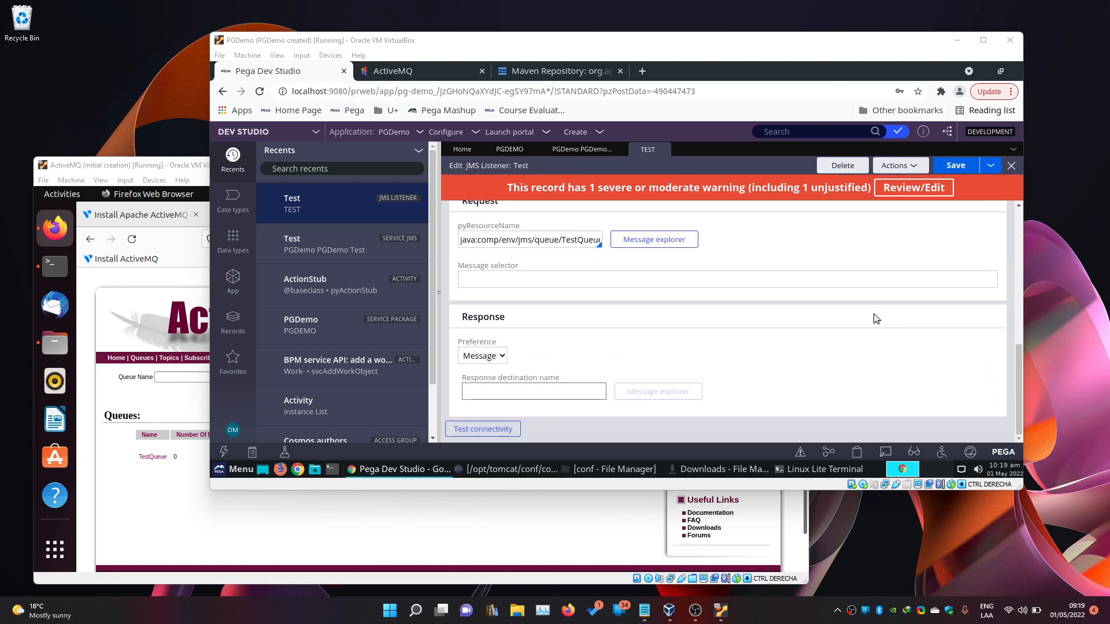
{"action": "left_click", "coordinate": [514, 431]}
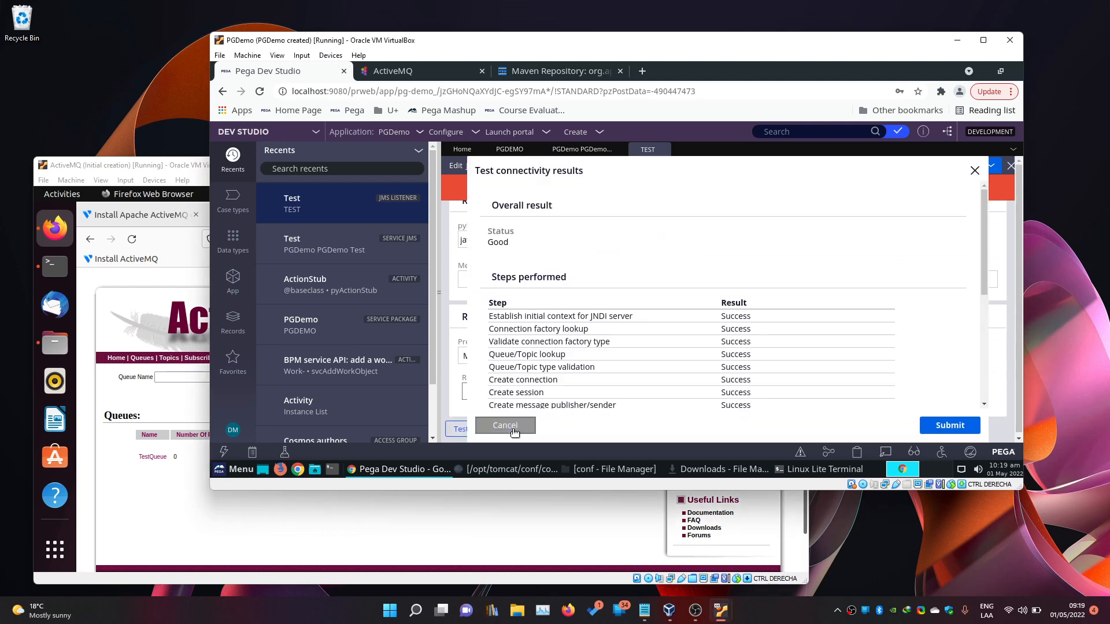
{"action": "scroll", "coordinate": [718, 349], "scroll_direction": "down", "scroll_amount": 3}
{"action": "scroll", "coordinate": [722, 350], "scroll_direction": "down", "scroll_amount": 5}
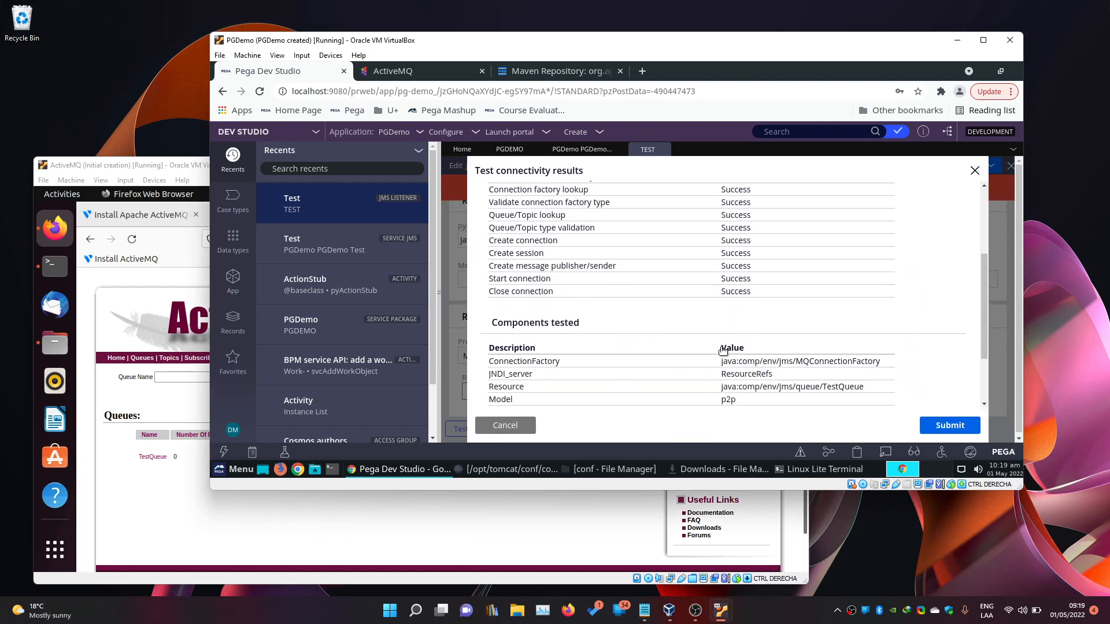
{"action": "scroll", "coordinate": [738, 287], "scroll_direction": "up", "scroll_amount": 8}
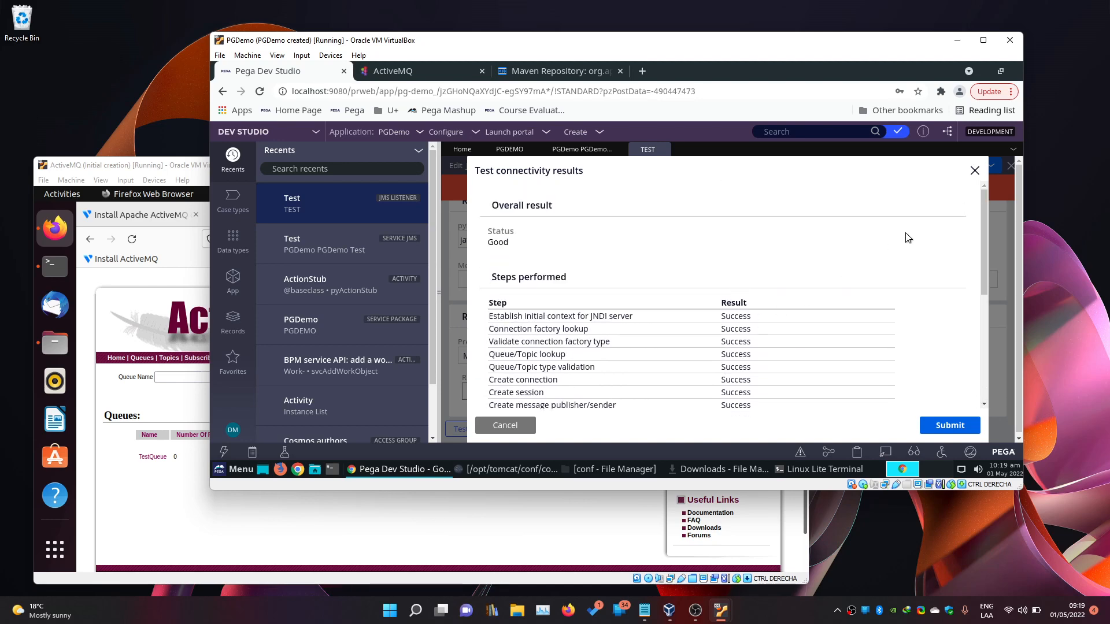
{"action": "left_click", "coordinate": [974, 172]}
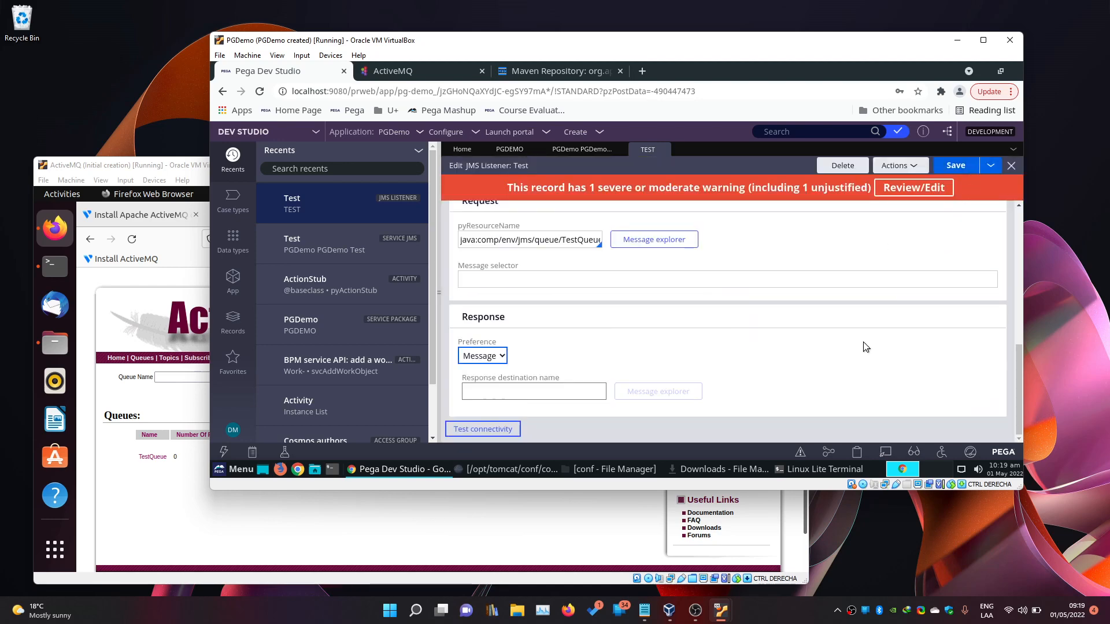
{"action": "scroll", "coordinate": [854, 335], "scroll_direction": "up", "scroll_amount": 1}
{"action": "scroll", "coordinate": [796, 330], "scroll_direction": "down", "scroll_amount": 1}
Unlock the ActiveMQ VM with the guest password and open Send To for TestQueue.
{"action": "left_click", "coordinate": [136, 513]}
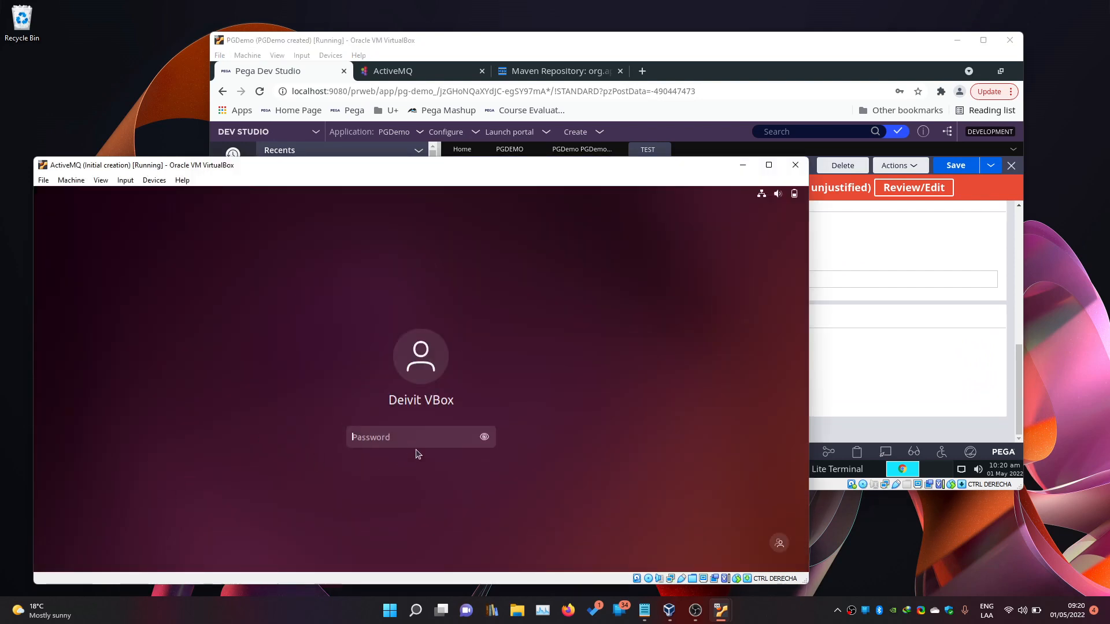
{"action": "type", "text": "••••••••••"}
{"action": "key", "text": "Return"}
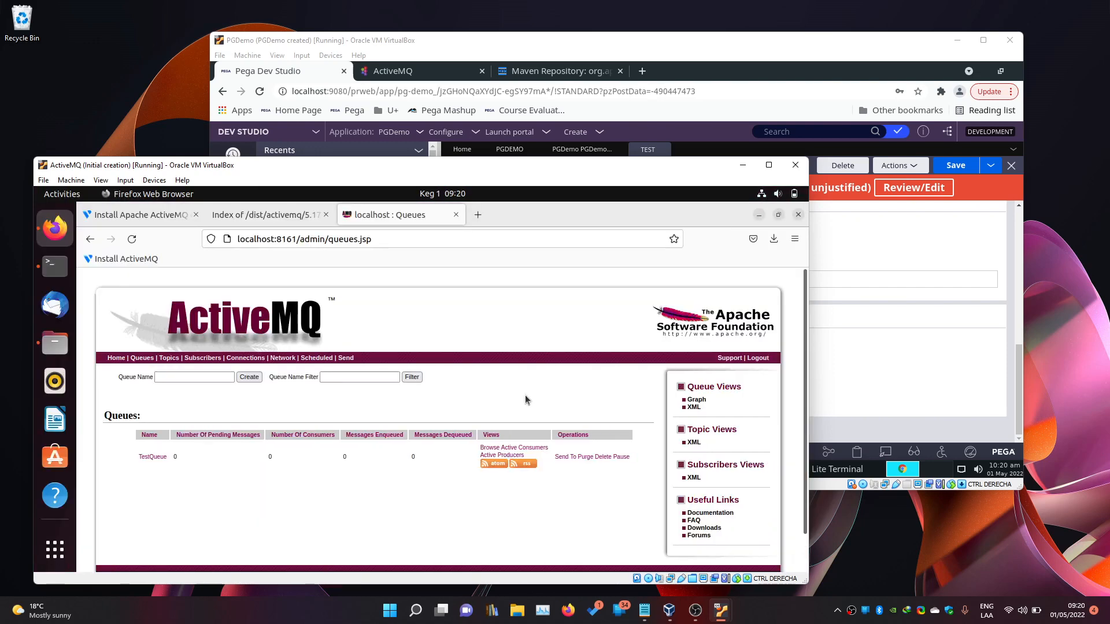
{"action": "scroll", "coordinate": [527, 399], "scroll_direction": "down", "scroll_amount": 2}
{"action": "left_click", "coordinate": [564, 421]}
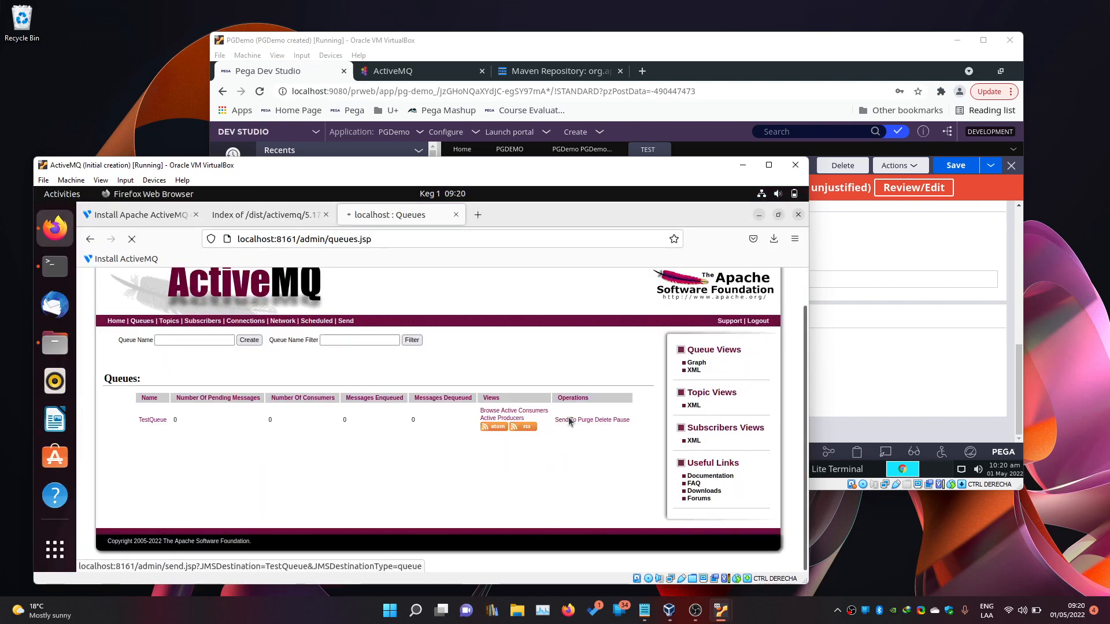
Replace the default body, send 'First Message' to TestQueue, and refresh the Queues page.
{"action": "scroll", "coordinate": [404, 474], "scroll_direction": "down", "scroll_amount": 5}
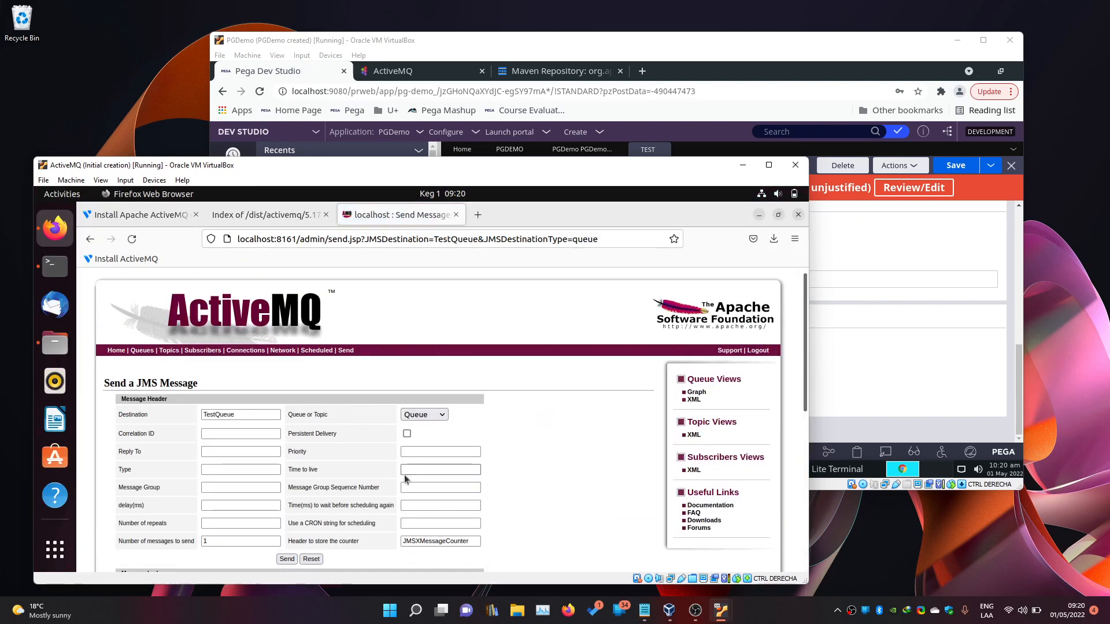
{"action": "scroll", "coordinate": [311, 420], "scroll_direction": "up", "scroll_amount": 3}
{"action": "left_click", "coordinate": [271, 492]}
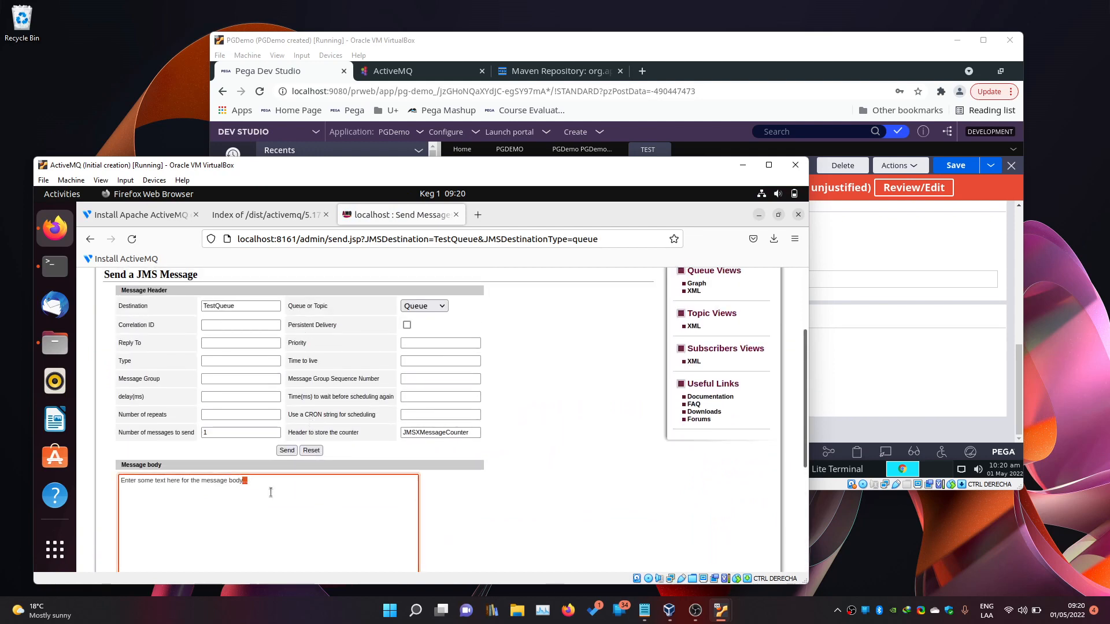
{"action": "key", "text": "ctrl+a"}
{"action": "key", "text": "BackSpace"}
{"action": "left_click", "coordinate": [283, 453]}
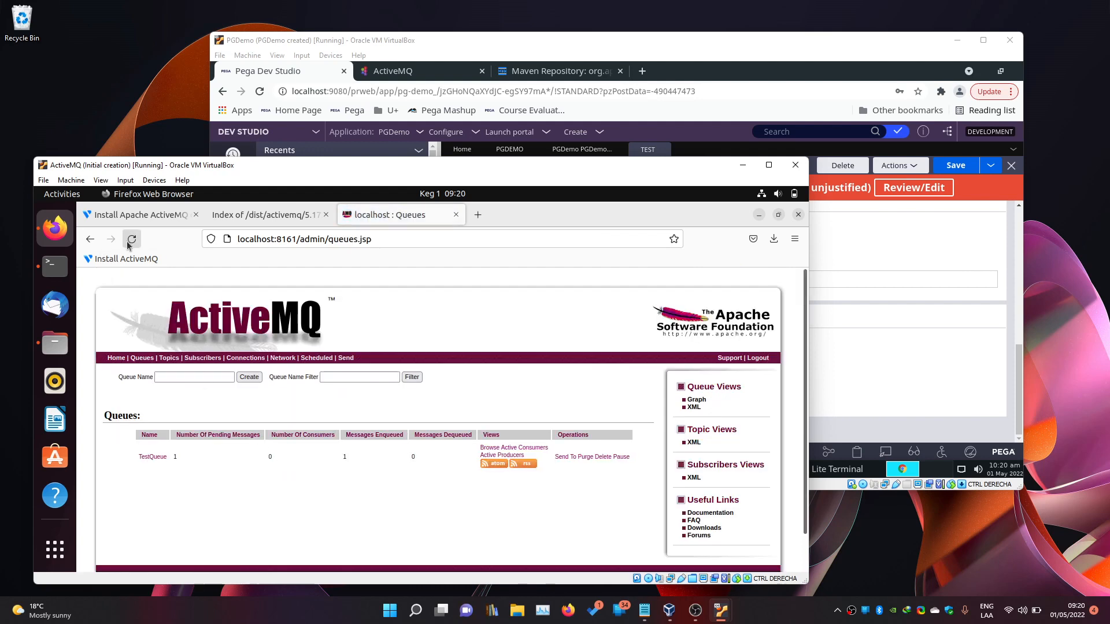
{"action": "left_click", "coordinate": [128, 246]}
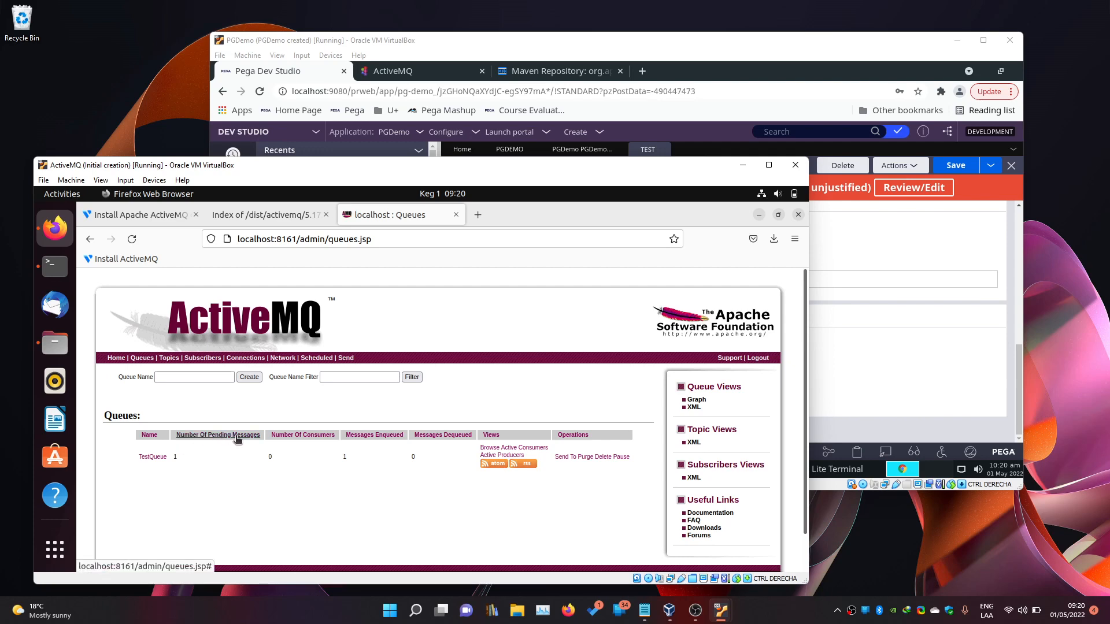
Use Message explorer in Pega to confirm TestQueue holds 'First Message', then close the popup.
{"action": "left_click", "coordinate": [912, 326]}
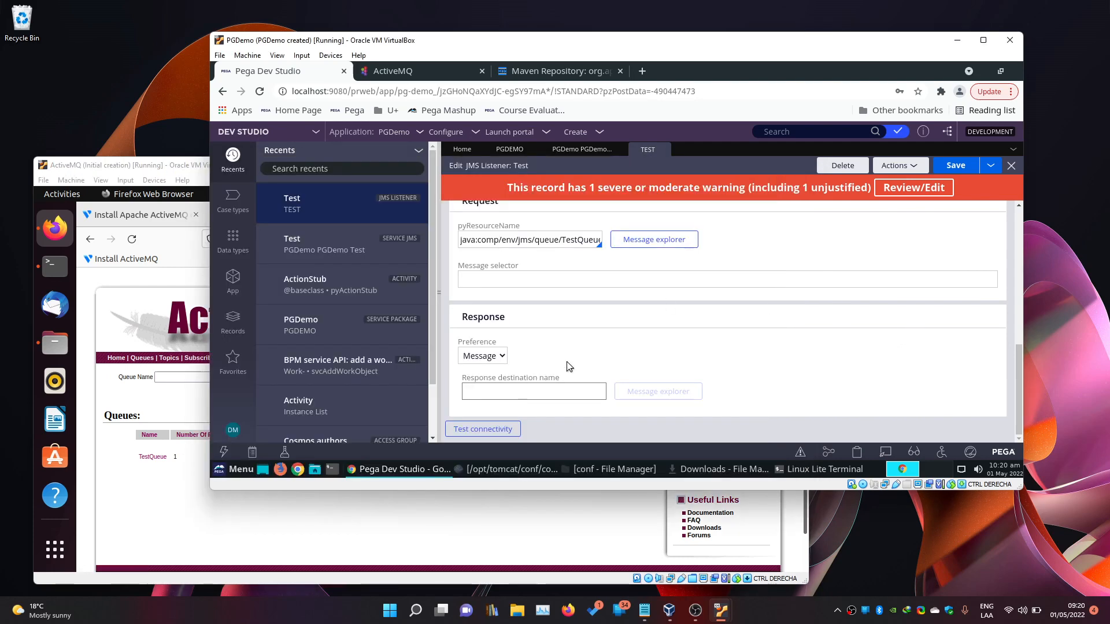
{"action": "scroll", "coordinate": [759, 360], "scroll_direction": "up", "scroll_amount": 1}
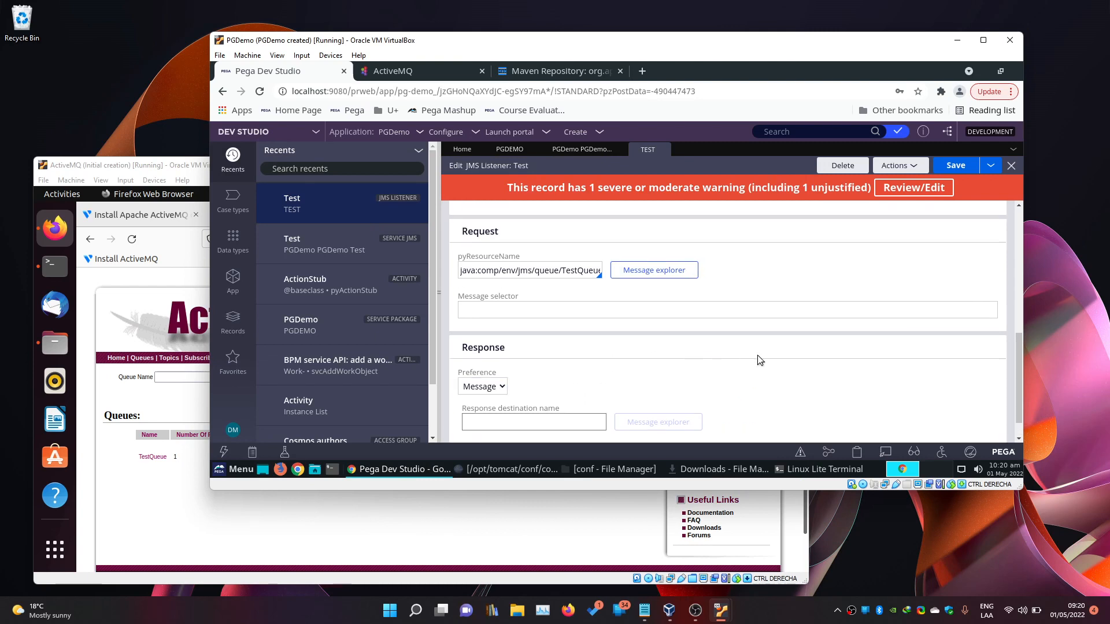
{"action": "scroll", "coordinate": [759, 359], "scroll_direction": "up", "scroll_amount": 6}
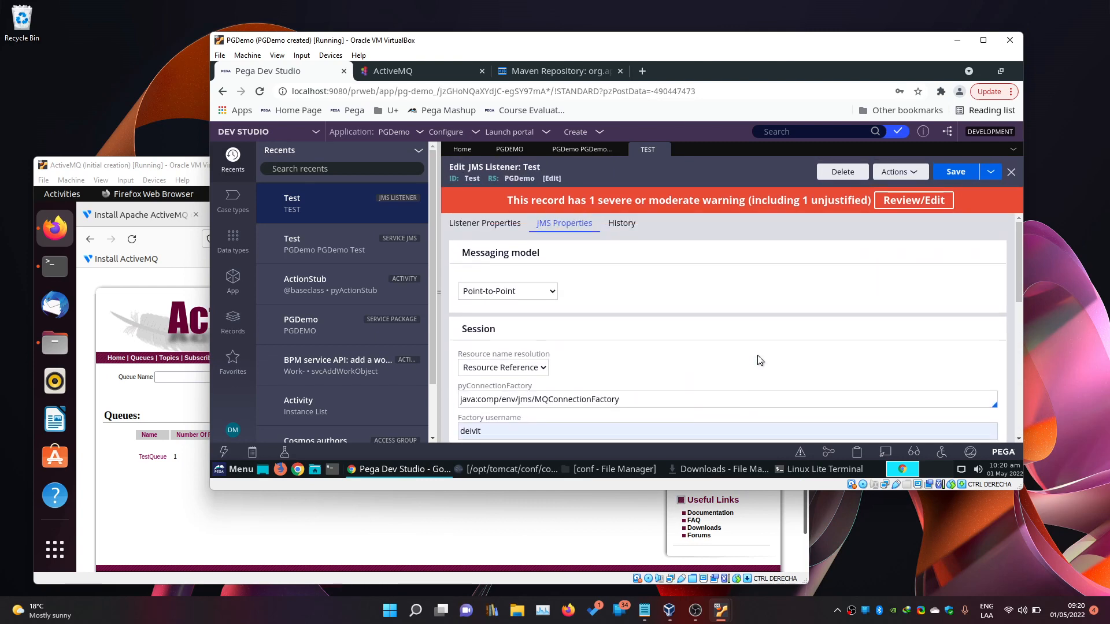
{"action": "scroll", "coordinate": [734, 359], "scroll_direction": "down", "scroll_amount": 7}
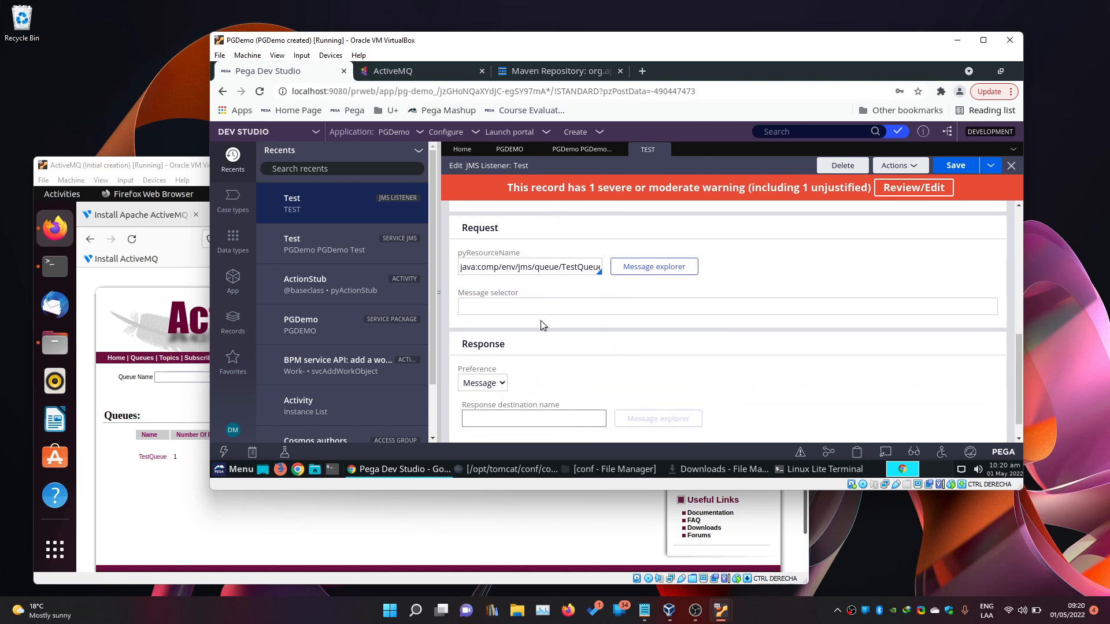
{"action": "left_click", "coordinate": [688, 272]}
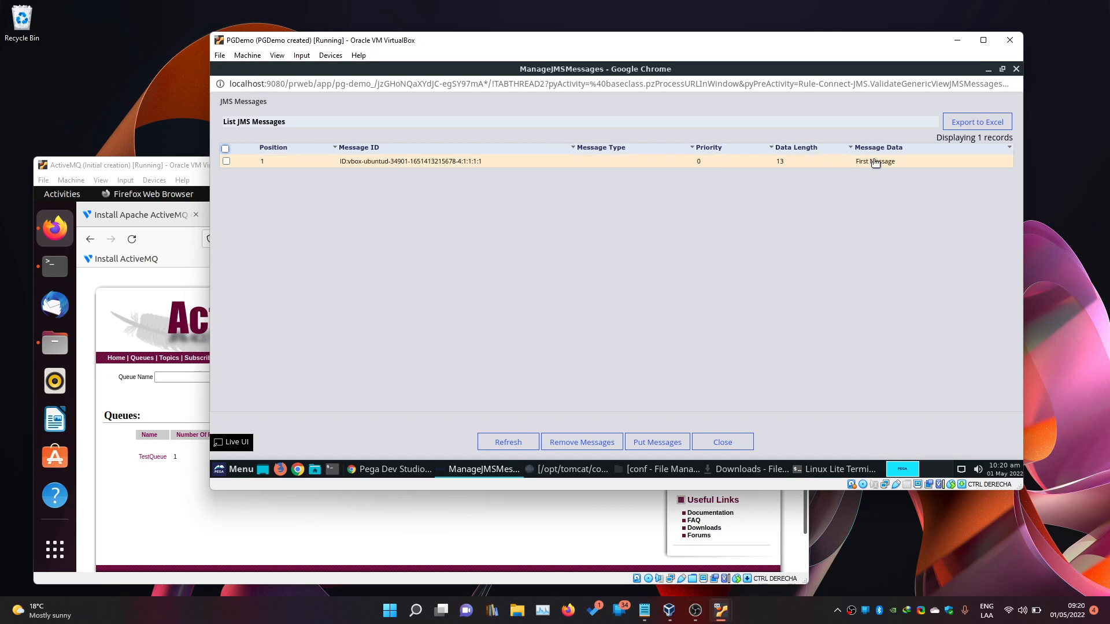
{"action": "left_click_drag", "start_coordinate": [953, 72], "coordinate": [815, 177]}
{"action": "left_click", "coordinate": [876, 174]}
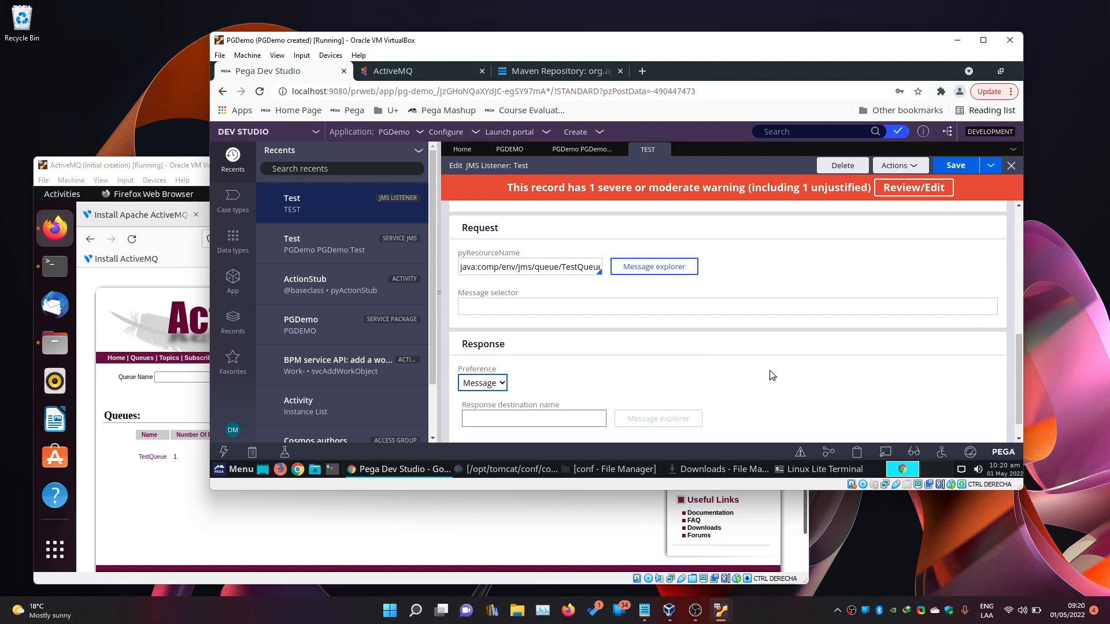
Stop Tomcat from the terminal by recalling the stop command, then reload the Pega page.
{"action": "left_click", "coordinate": [803, 471]}
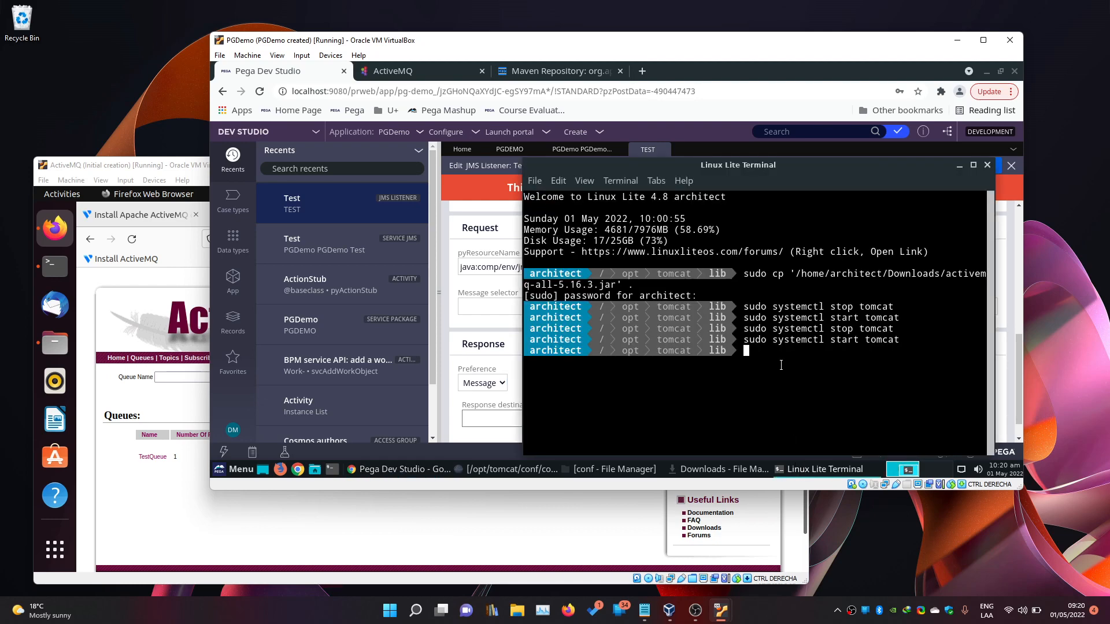
{"action": "key", "text": "Up"}
{"action": "key", "text": "Up"}
{"action": "key", "text": "Return"}
{"action": "left_click", "coordinate": [1045, 391]}
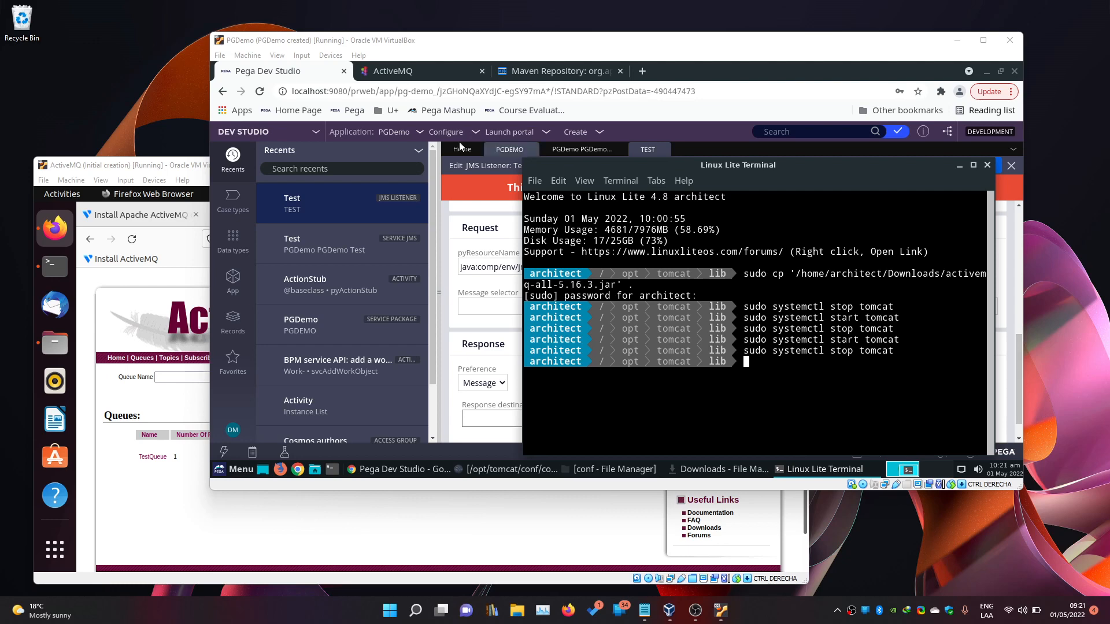
{"action": "left_click", "coordinate": [259, 92]}
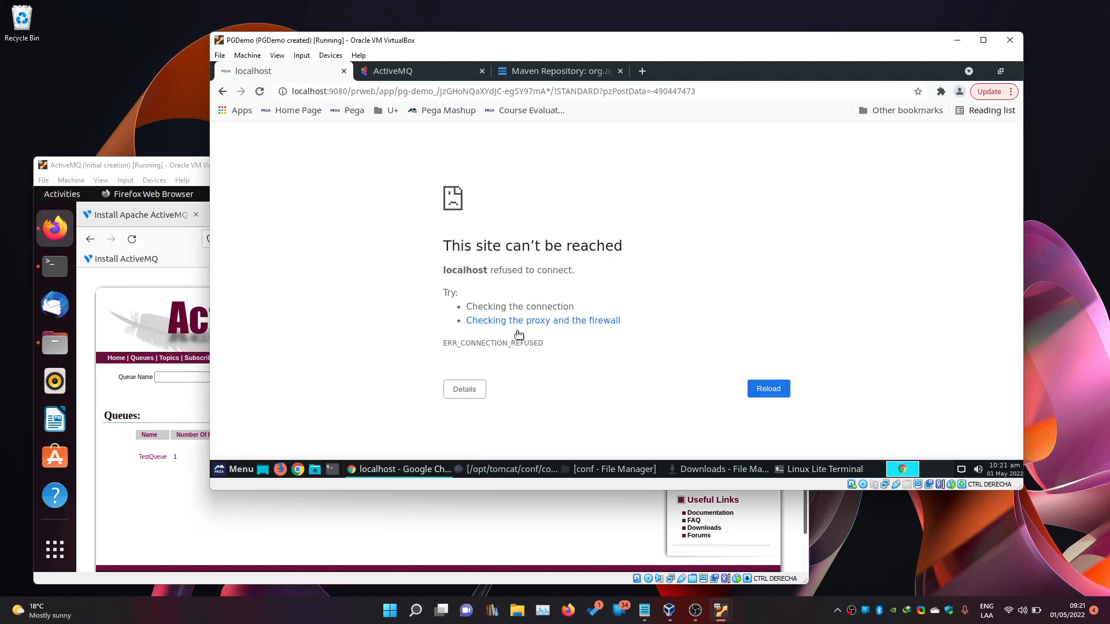
Start Tomcat with 'sudo systemctl start tomcat' and minimize the terminal to show Pega's login page.
{"action": "left_click", "coordinate": [807, 469]}
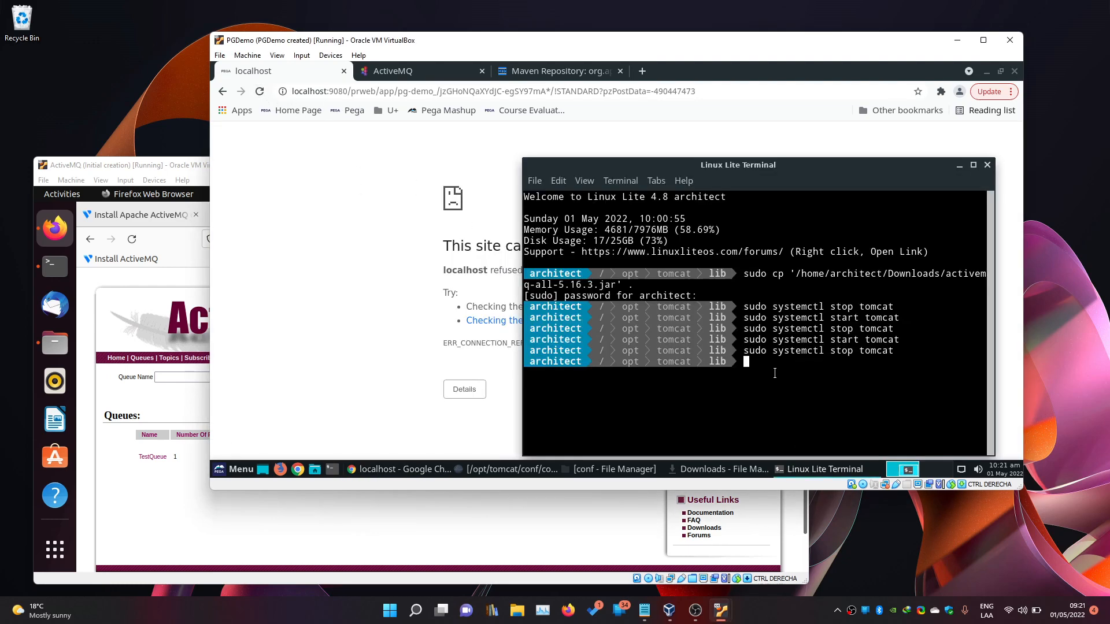
{"action": "key", "text": "Up"}
{"action": "key", "text": "Up"}
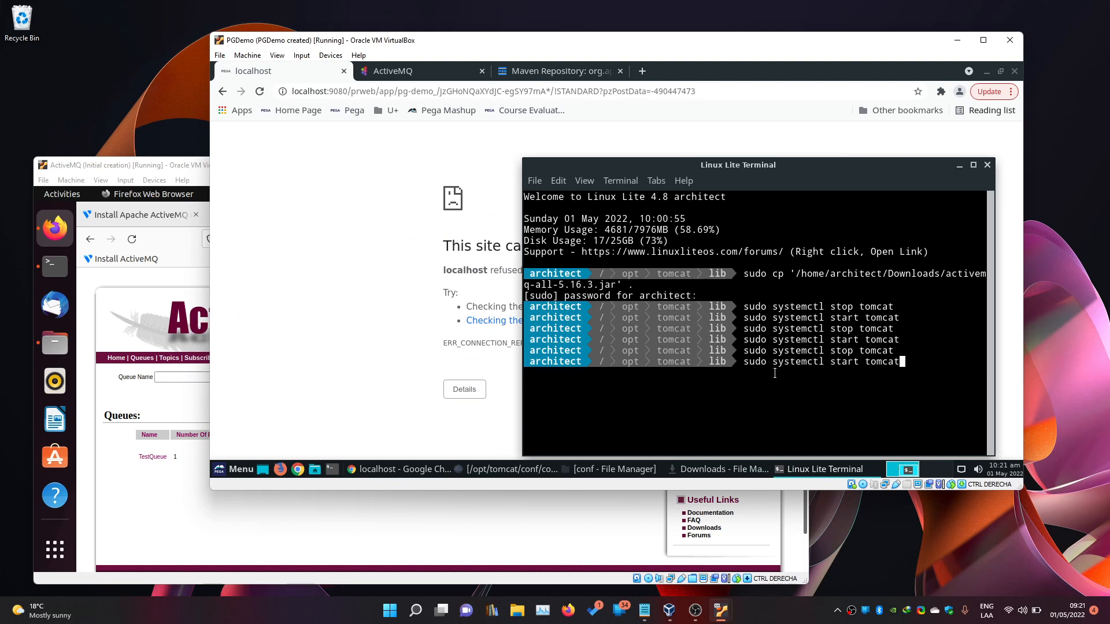
{"action": "key", "text": "Return"}
{"action": "left_click", "coordinate": [1047, 399]}
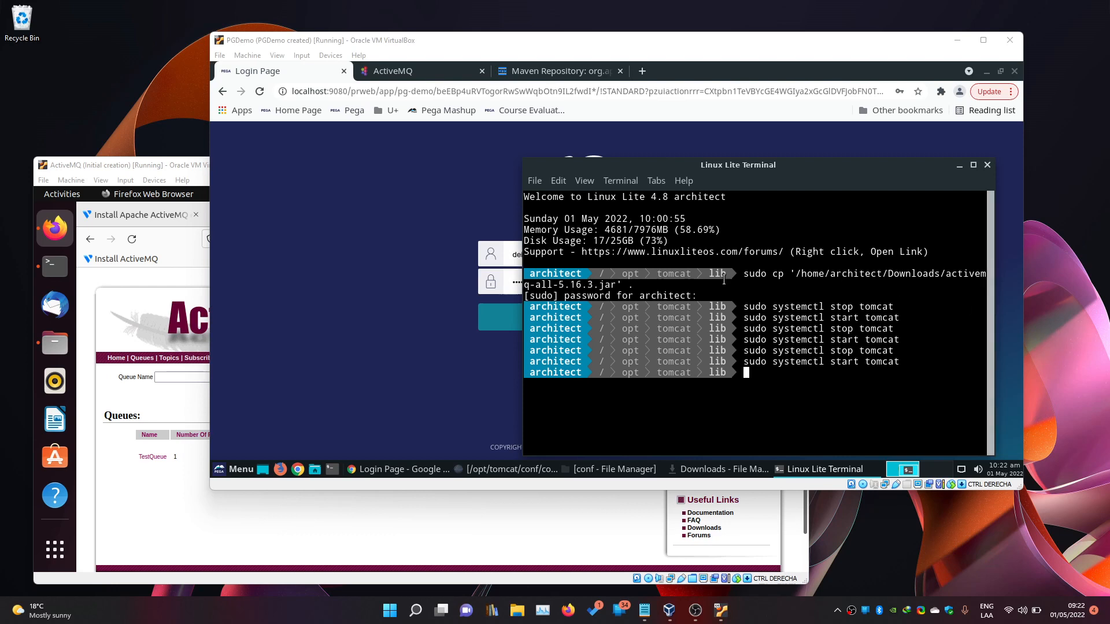
{"action": "left_click", "coordinate": [429, 290]}
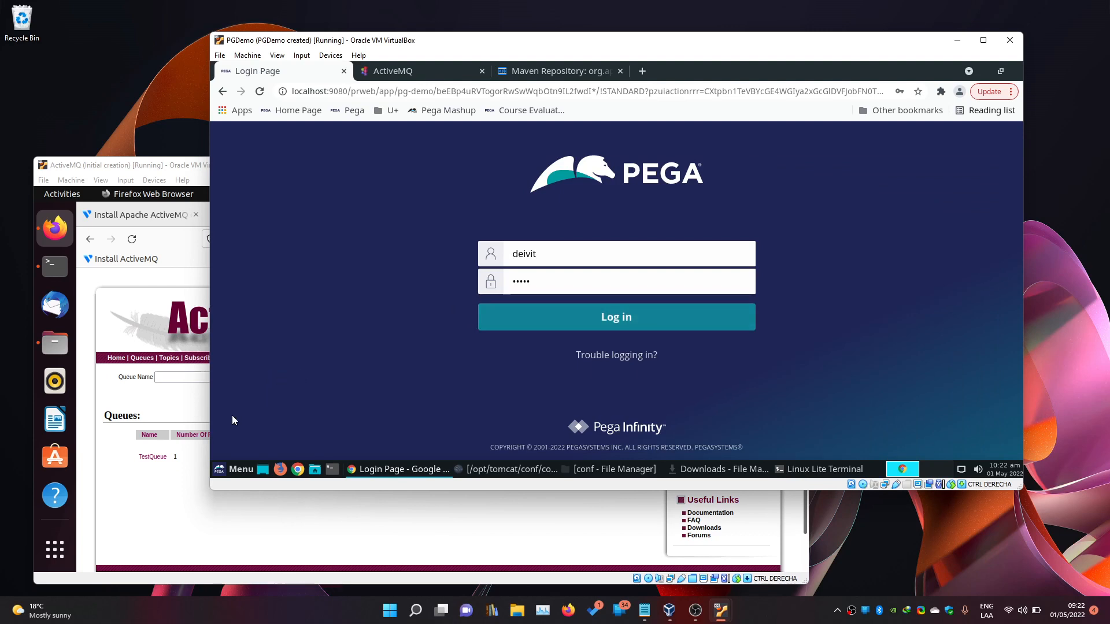
Refresh ActiveMQ Queues to see TestQueue with 1 consumer and 1 dequeued, then log into Pega.
{"action": "left_click", "coordinate": [172, 500]}
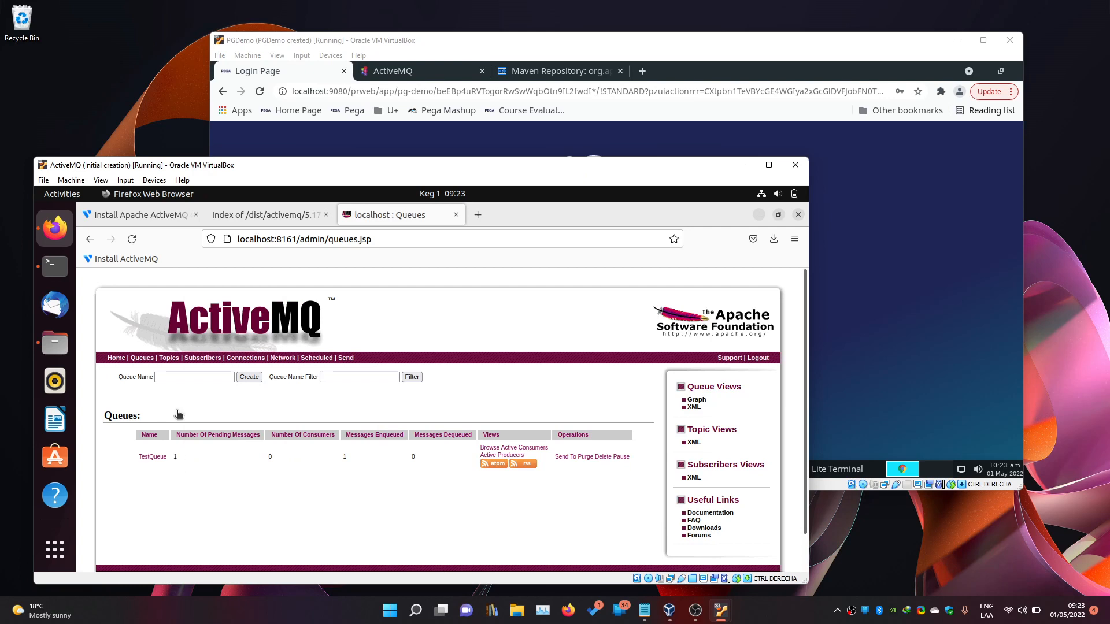
{"action": "left_click", "coordinate": [132, 239]}
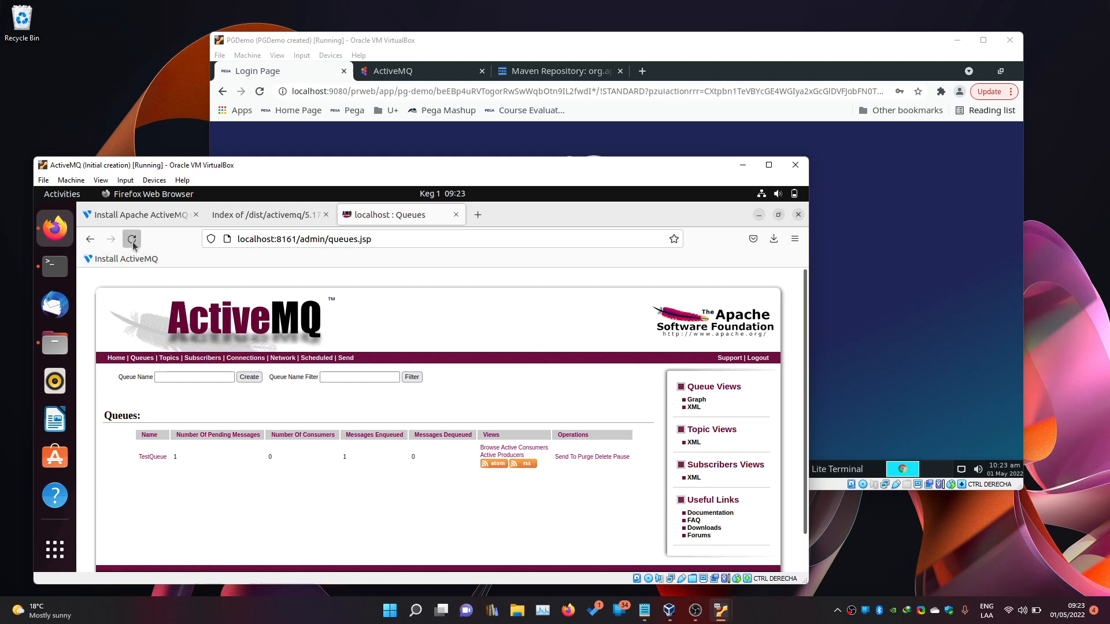
{"action": "left_click", "coordinate": [186, 473]}
{"action": "left_click", "coordinate": [842, 277]}
{"action": "left_click", "coordinate": [497, 321]}
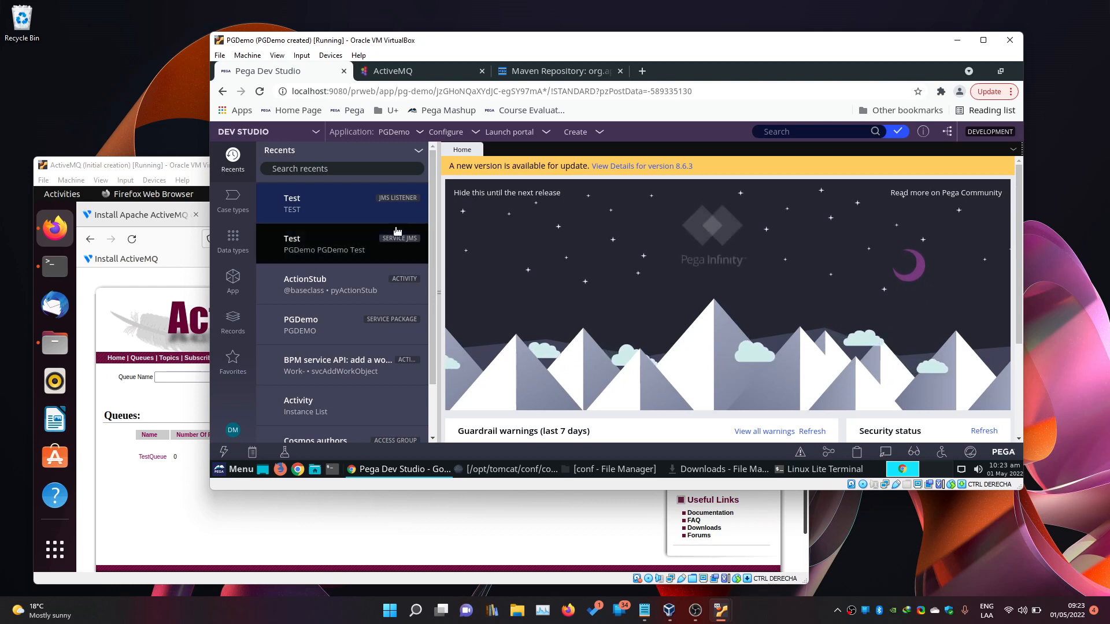
Trace the Test JMS service from its Actions menu, enabling Services event types in Tracer settings.
{"action": "left_click", "coordinate": [322, 245]}
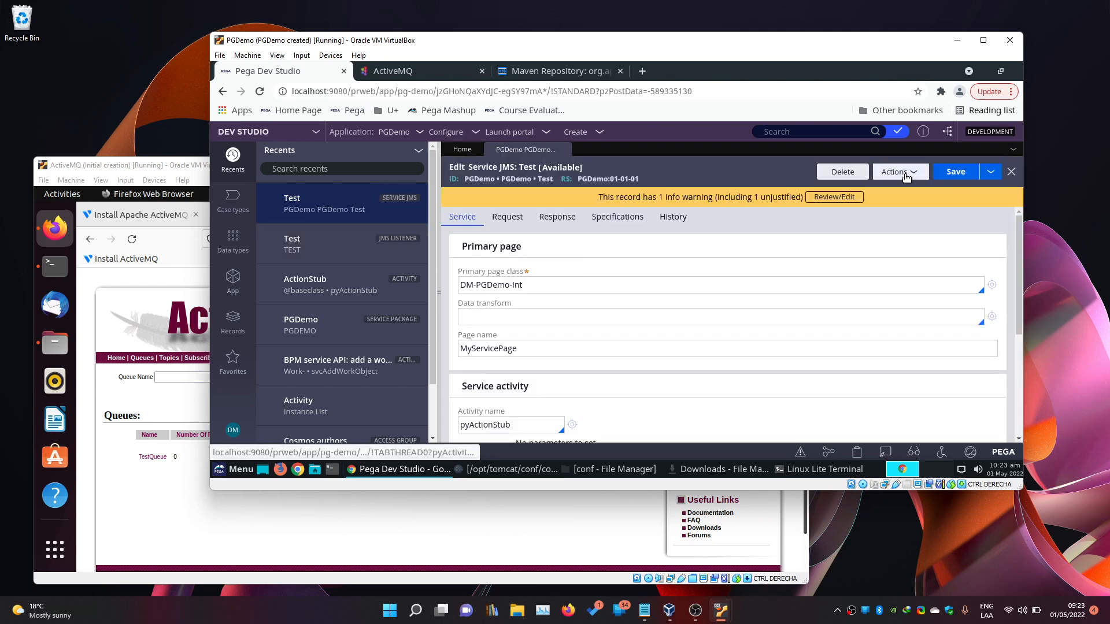
{"action": "left_click", "coordinate": [905, 173]}
{"action": "left_click", "coordinate": [900, 201]}
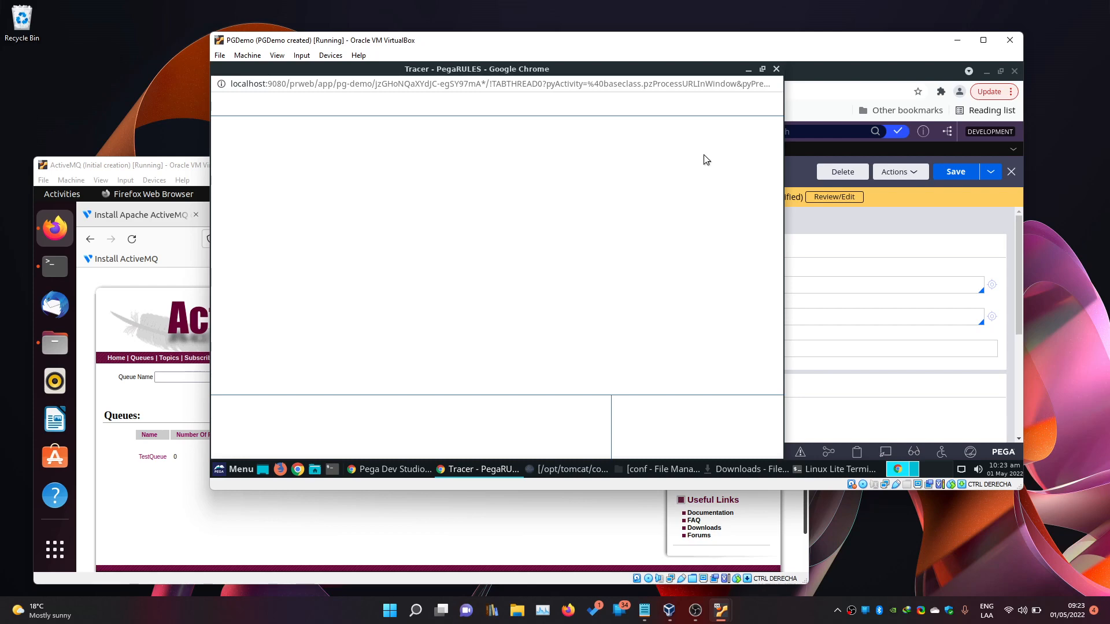
{"action": "left_click", "coordinate": [572, 106]}
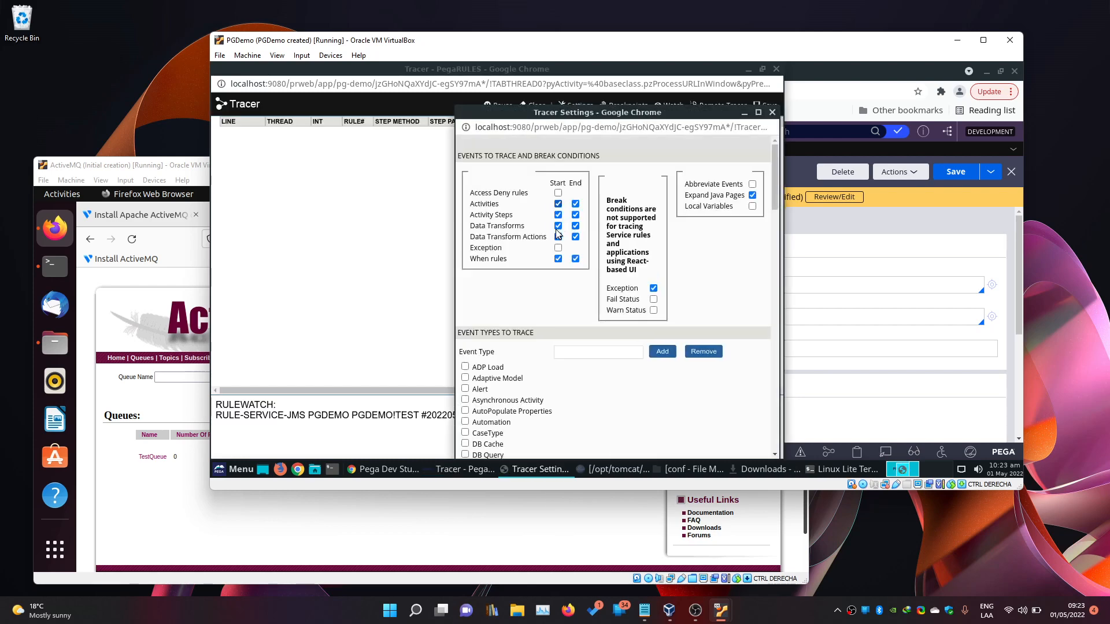
{"action": "scroll", "coordinate": [590, 319], "scroll_direction": "down", "scroll_amount": 2}
{"action": "scroll", "coordinate": [590, 319], "scroll_direction": "down", "scroll_amount": 7}
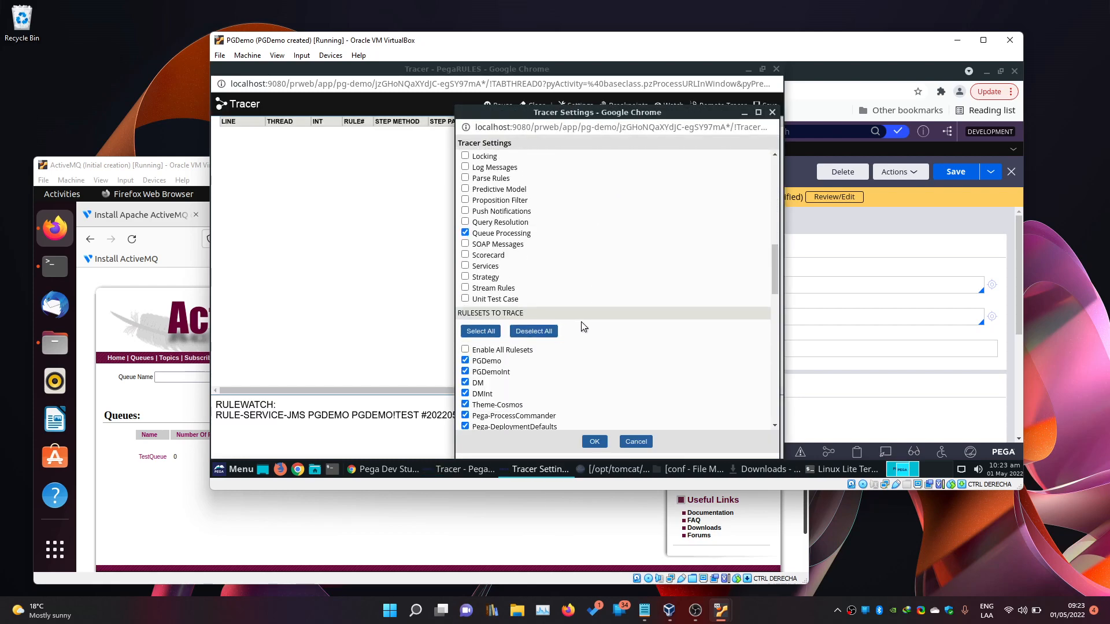
{"action": "left_click", "coordinate": [466, 260]}
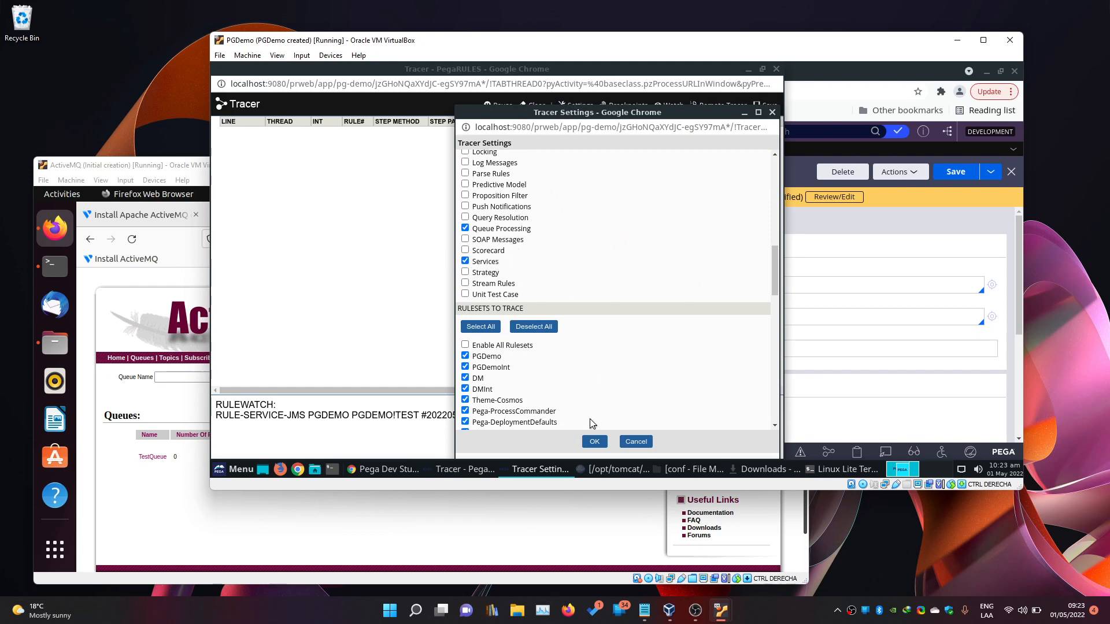
{"action": "left_click", "coordinate": [594, 443]}
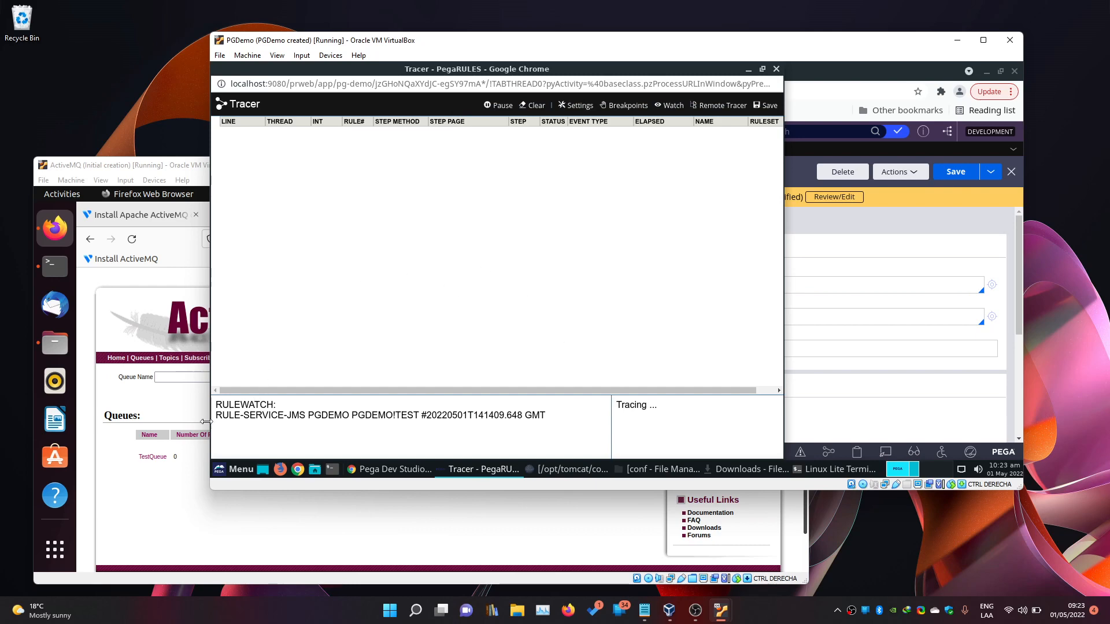
{"action": "left_click", "coordinate": [172, 426]}
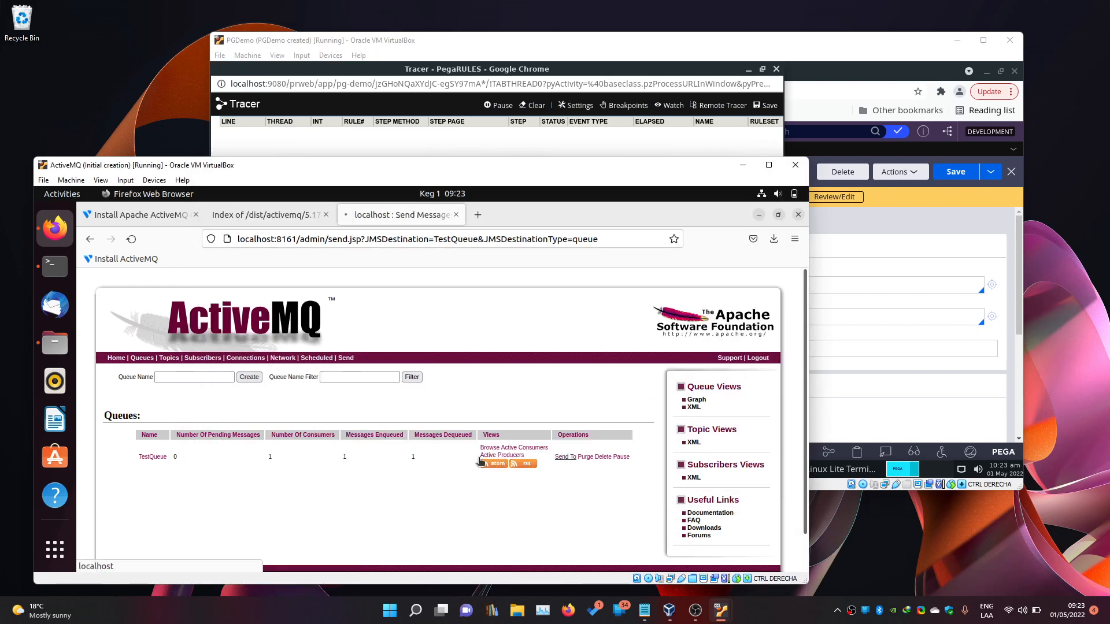
Send a message with body 'Hello World!!!!' to TestQueue from the ActiveMQ console.
{"action": "scroll", "coordinate": [322, 461], "scroll_direction": "down", "scroll_amount": 5}
{"action": "scroll", "coordinate": [322, 461], "scroll_direction": "up", "scroll_amount": 2}
{"action": "left_click", "coordinate": [323, 458]}
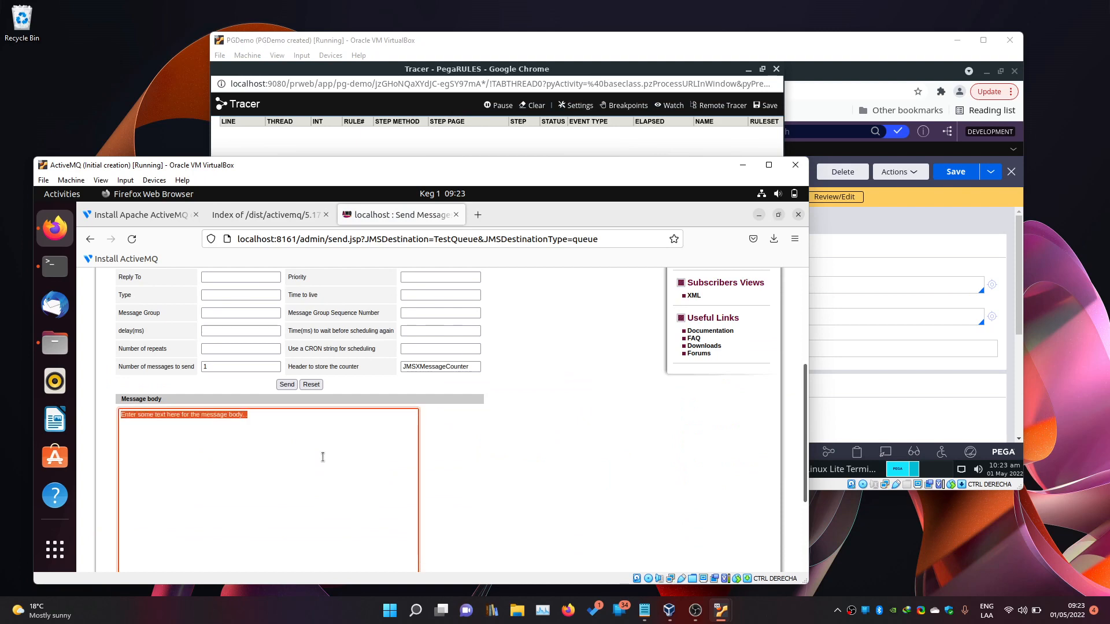
{"action": "key", "text": "Delete"}
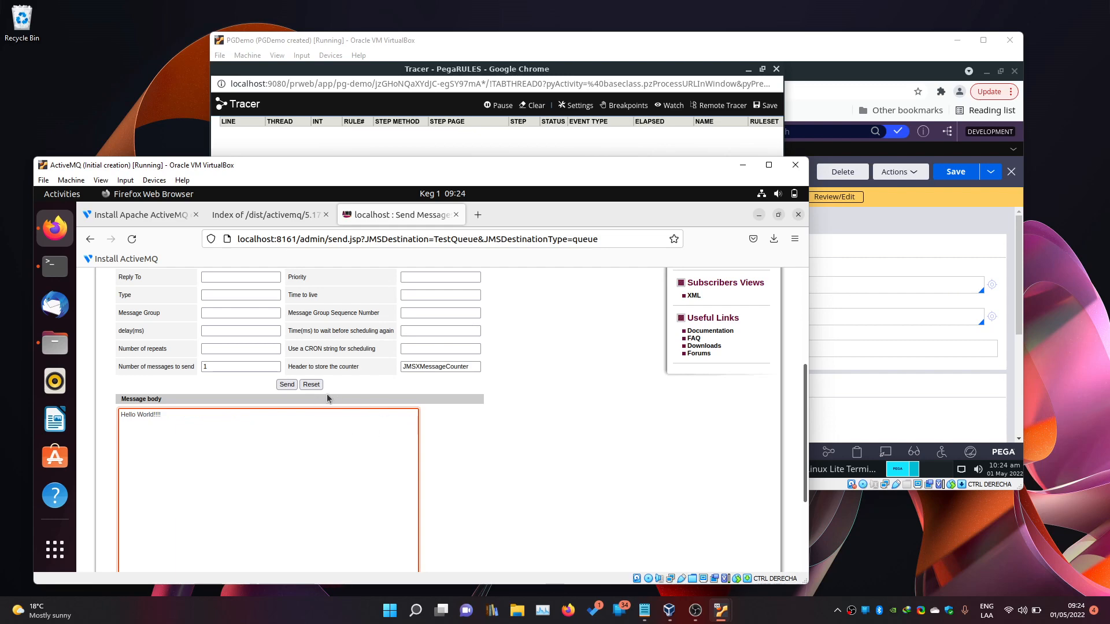
{"action": "left_click", "coordinate": [284, 388]}
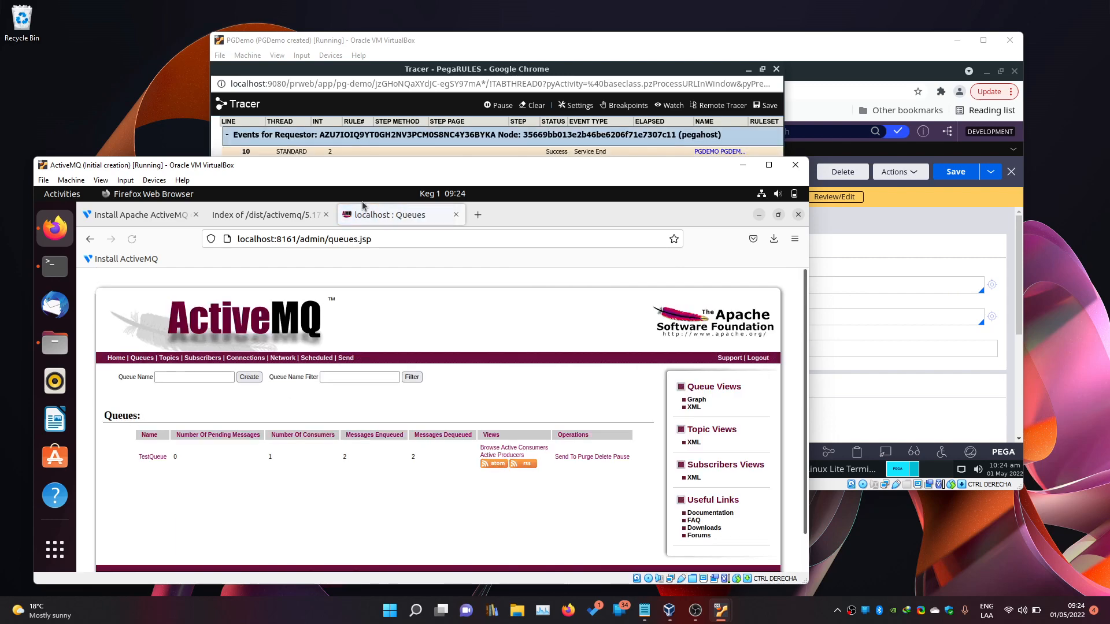
Inspect MyServicePage among the new JMS service events in the Tracer, then close it.
{"action": "left_click", "coordinate": [398, 137]}
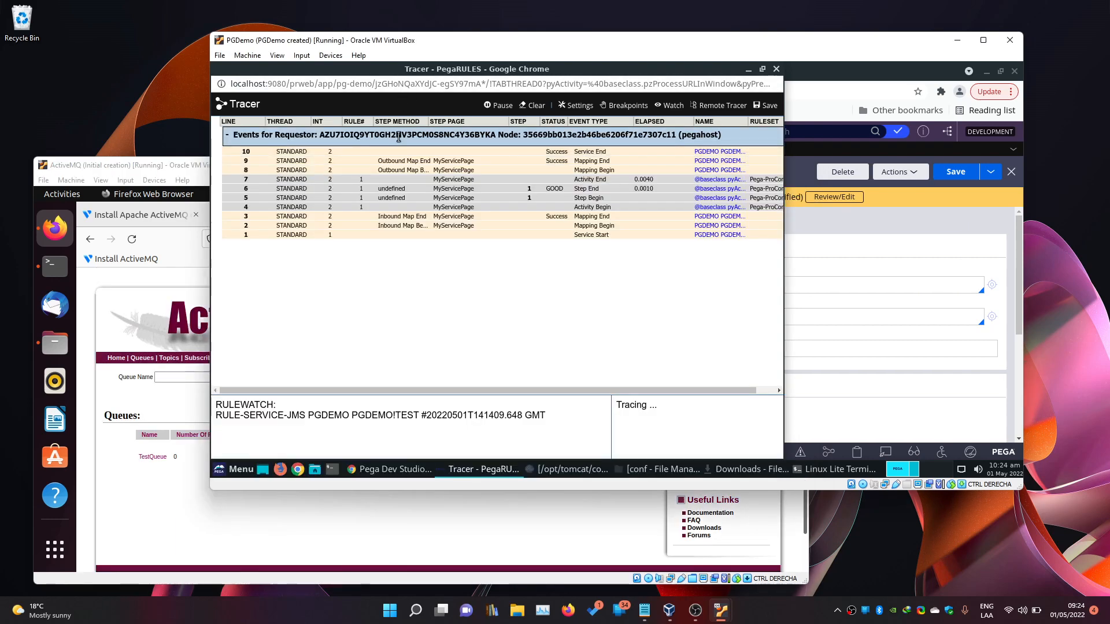
{"action": "left_click", "coordinate": [453, 208]}
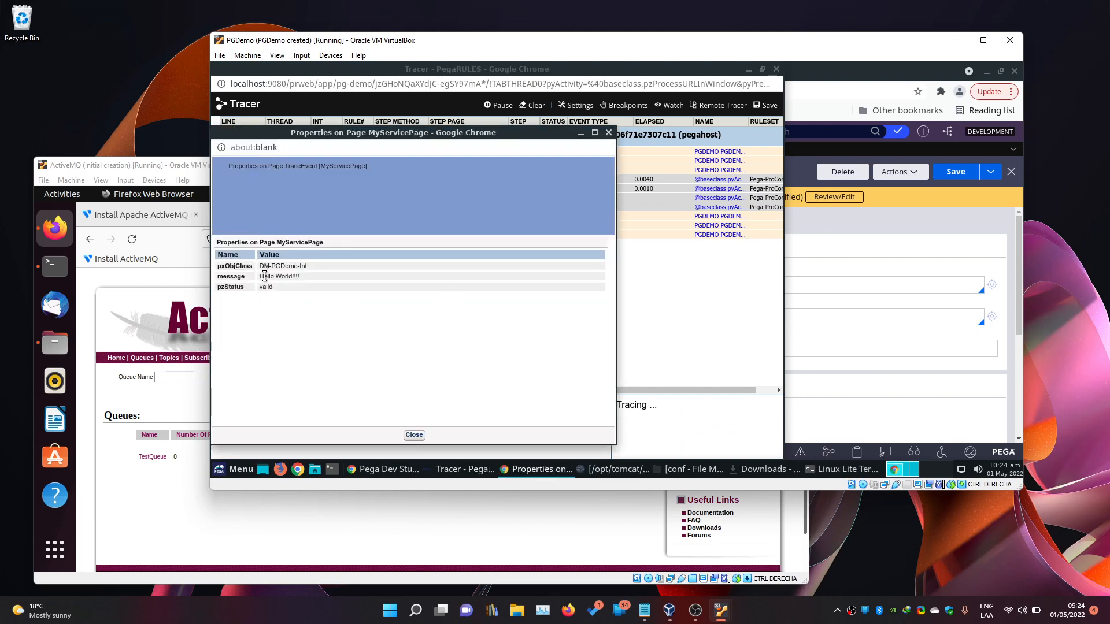
{"action": "left_click", "coordinate": [608, 132]}
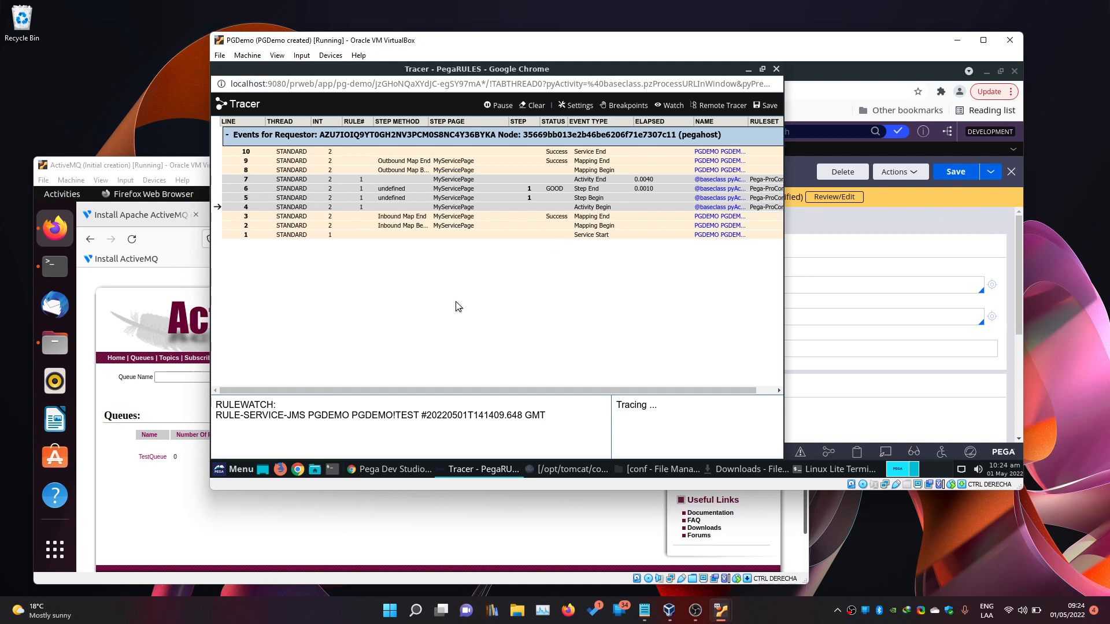
Reopen the Test JMS Listener rule from Recents, checking ActiveMQ shows both TestQueue messages consumed.
{"action": "left_click", "coordinate": [883, 220]}
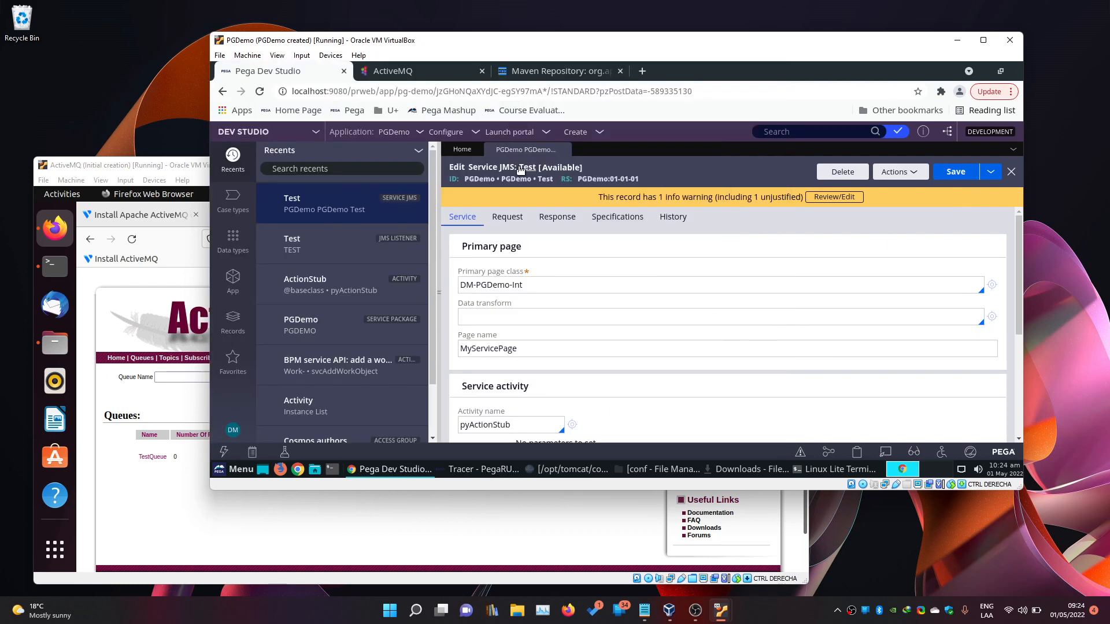
{"action": "left_click", "coordinate": [337, 247]}
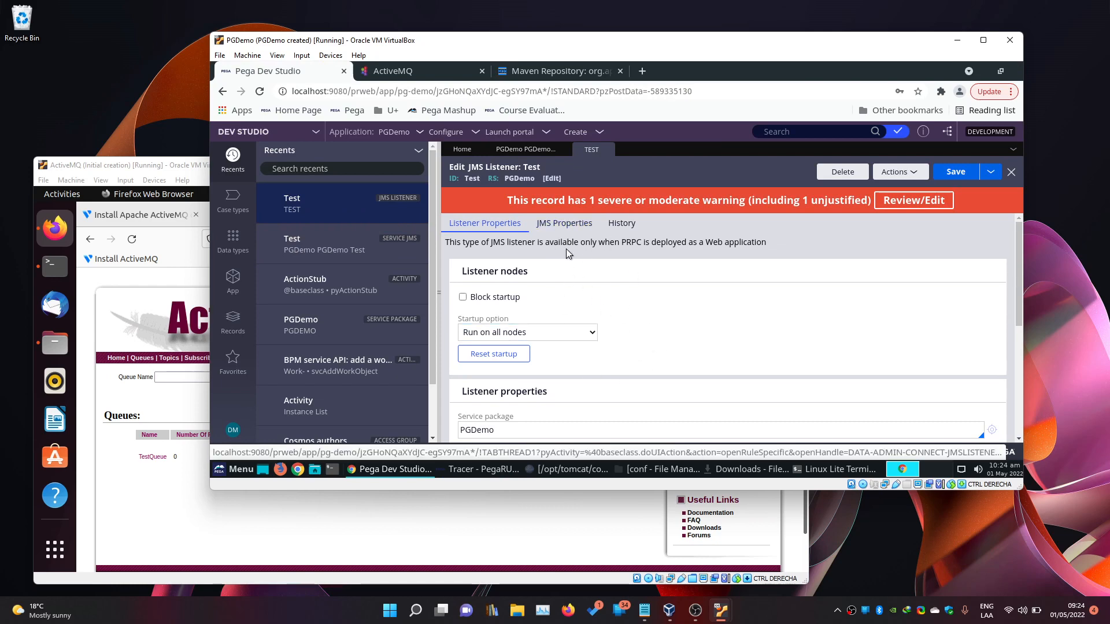
{"action": "left_click", "coordinate": [172, 471]}
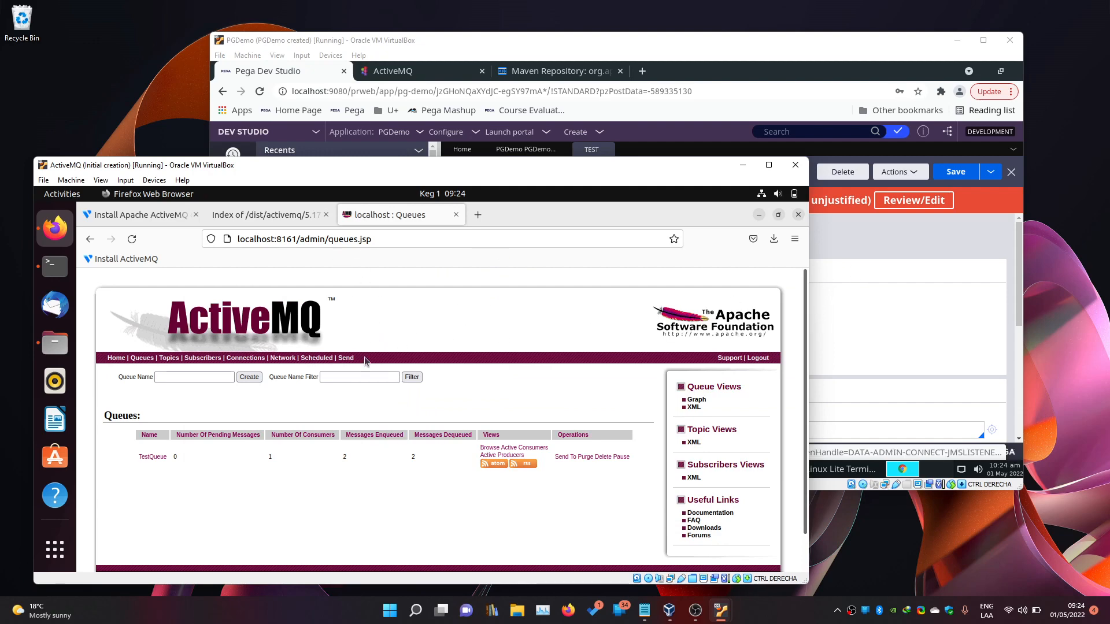
{"action": "left_click", "coordinate": [893, 239]}
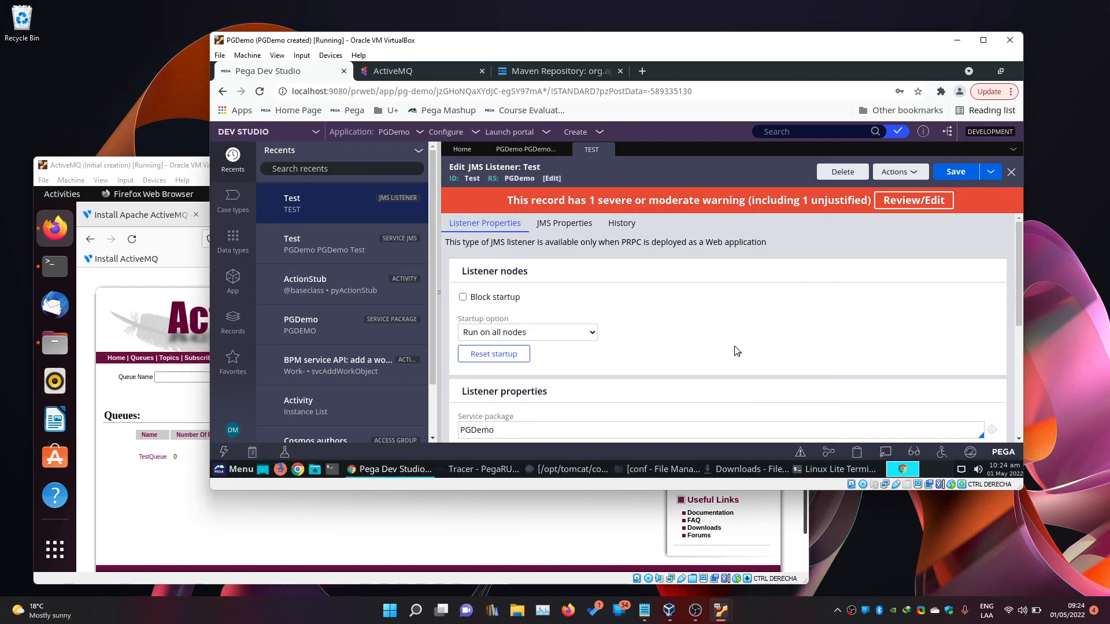
{"action": "scroll", "coordinate": [736, 350], "scroll_direction": "down", "scroll_amount": 2}
{"action": "scroll", "coordinate": [736, 350], "scroll_direction": "up", "scroll_amount": 2}
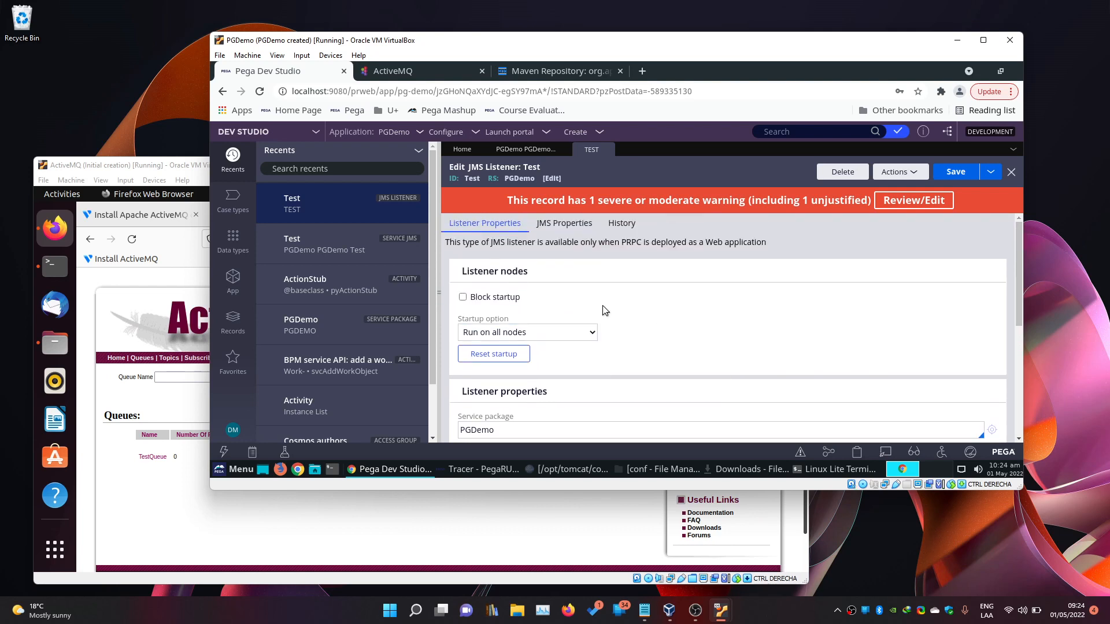